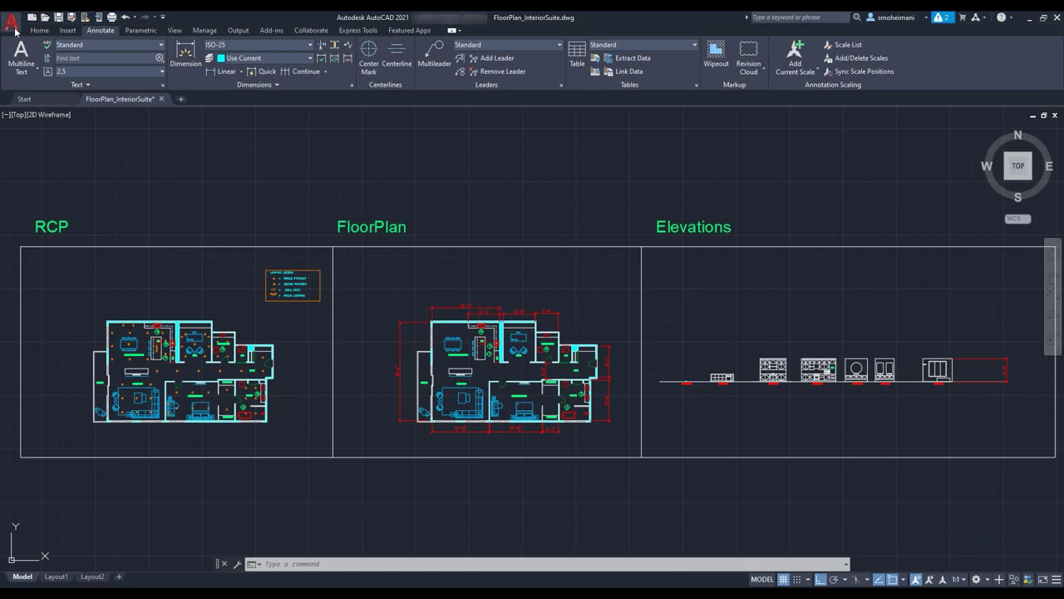
Save a copy of the drawing under the file name FloorPlan_InteriorSuite_02
{"action": "key", "text": "ctrl+shift+s"}
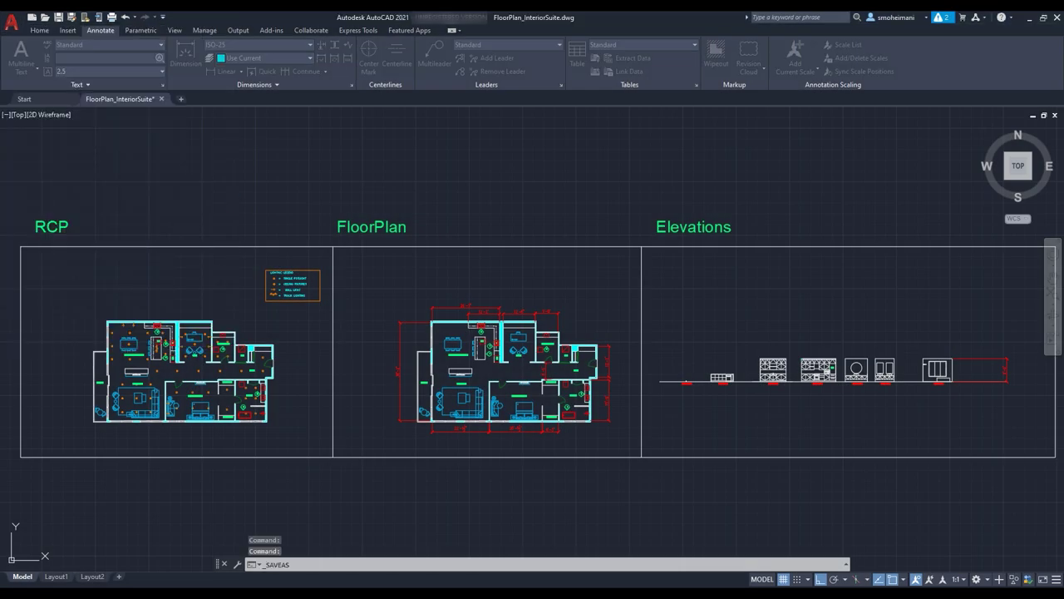
{"action": "left_click", "coordinate": [568, 243]}
{"action": "left_click", "coordinate": [618, 354]}
{"action": "key", "text": "BackSpace"}
{"action": "type", "text": "2"}
{"action": "left_click", "coordinate": [745, 355]}
Erase the frames, titles and neighbouring RCP and elevation drawings around the floor plan
{"action": "scroll", "coordinate": [664, 277], "scroll_direction": "down", "scroll_amount": 1}
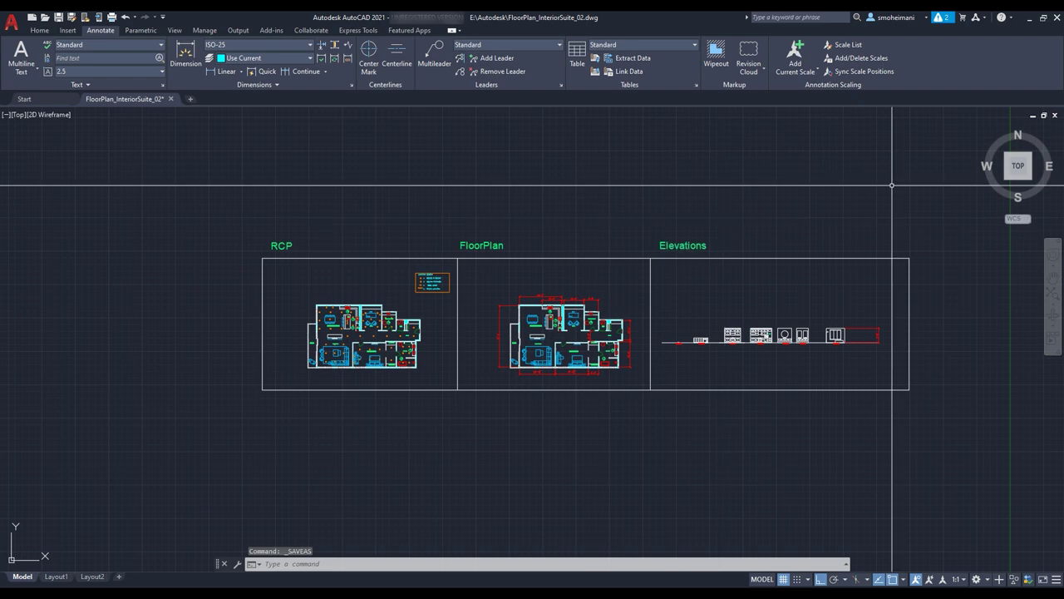
{"action": "left_click", "coordinate": [797, 177]}
{"action": "left_click", "coordinate": [258, 266]}
{"action": "key", "text": "Delete"}
Erase the dimensions along the north and east sides of the floor plan and in the hallway
{"action": "scroll", "coordinate": [482, 178], "scroll_direction": "up", "scroll_amount": 6}
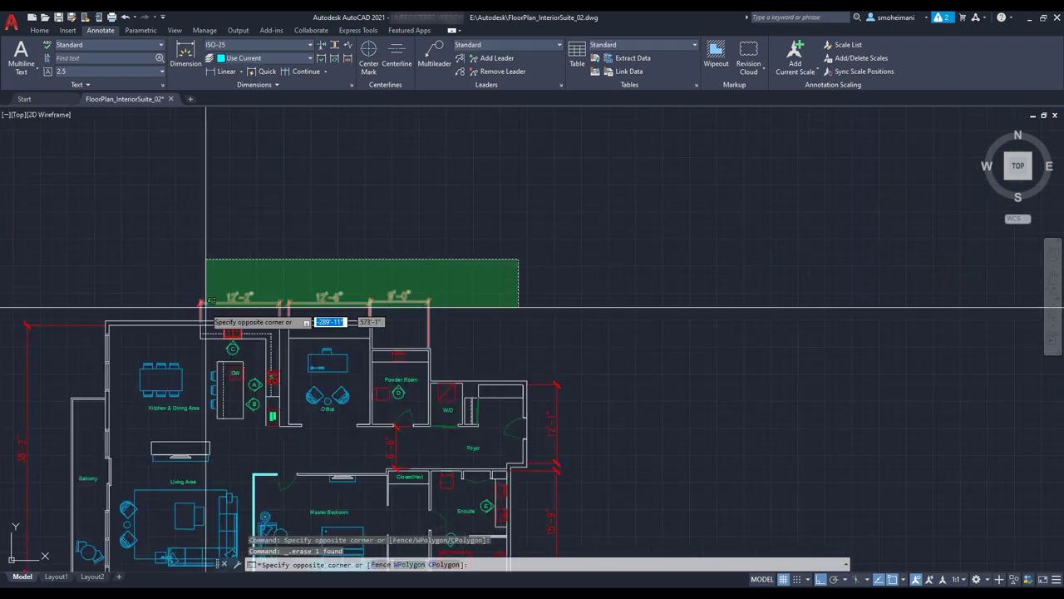
{"action": "left_click", "coordinate": [396, 441]}
{"action": "left_click", "coordinate": [556, 495]}
{"action": "key", "text": "Delete"}
Erase the remaining dimensions along the south and west sides of the floor plan
{"action": "middle_click_drag", "start_coordinate": [555, 494], "coordinate": [701, 315]}
{"action": "left_click", "coordinate": [586, 437]}
{"action": "left_click", "coordinate": [333, 407]}
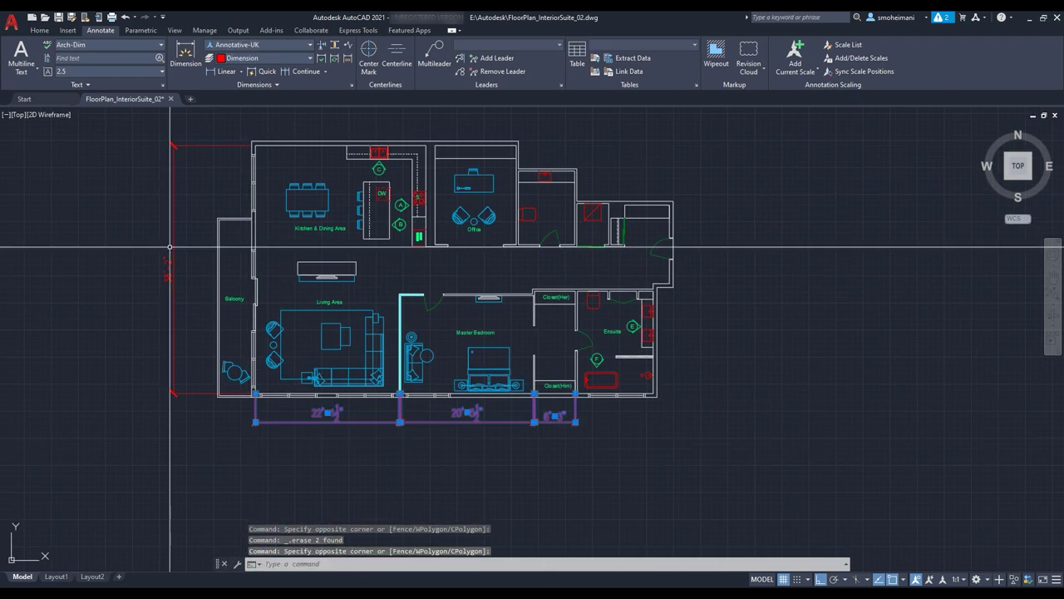
{"action": "left_click", "coordinate": [171, 351]}
{"action": "middle_click_drag", "start_coordinate": [240, 277], "coordinate": [341, 294]}
{"action": "key", "text": "Escape"}
{"action": "left_click", "coordinate": [299, 192]}
{"action": "left_click", "coordinate": [254, 218]}
{"action": "key", "text": "Delete"}
{"action": "left_click", "coordinate": [690, 466]}
{"action": "left_click", "coordinate": [415, 428]}
{"action": "key", "text": "Delete"}
Delete the room labels and elevation tags in the kitchen, living, balcony, office and bedroom areas
{"action": "left_click", "coordinate": [420, 246]}
{"action": "left_click", "coordinate": [429, 320]}
{"action": "left_click", "coordinate": [336, 315]}
{"action": "left_click", "coordinate": [575, 350]}
{"action": "left_click", "coordinate": [575, 248]}
{"action": "left_click", "coordinate": [510, 259]}
{"action": "left_click", "coordinate": [492, 213]}
{"action": "key", "text": "Delete"}
Delete the remaining text labels and elevation tags around the ensuite
{"action": "left_click", "coordinate": [739, 334]}
{"action": "left_click", "coordinate": [699, 357]}
{"action": "left_click", "coordinate": [705, 368]}
{"action": "left_click", "coordinate": [687, 386]}
{"action": "key", "text": "Delete"}
{"action": "left_click", "coordinate": [660, 403]}
{"action": "left_click", "coordinate": [660, 316]}
{"action": "key", "text": "Delete"}
Select the whole floor plan and create a new layer named FloorPlan
{"action": "scroll", "coordinate": [682, 291], "scroll_direction": "down", "scroll_amount": 1}
{"action": "scroll", "coordinate": [653, 304], "scroll_direction": "up", "scroll_amount": 1}
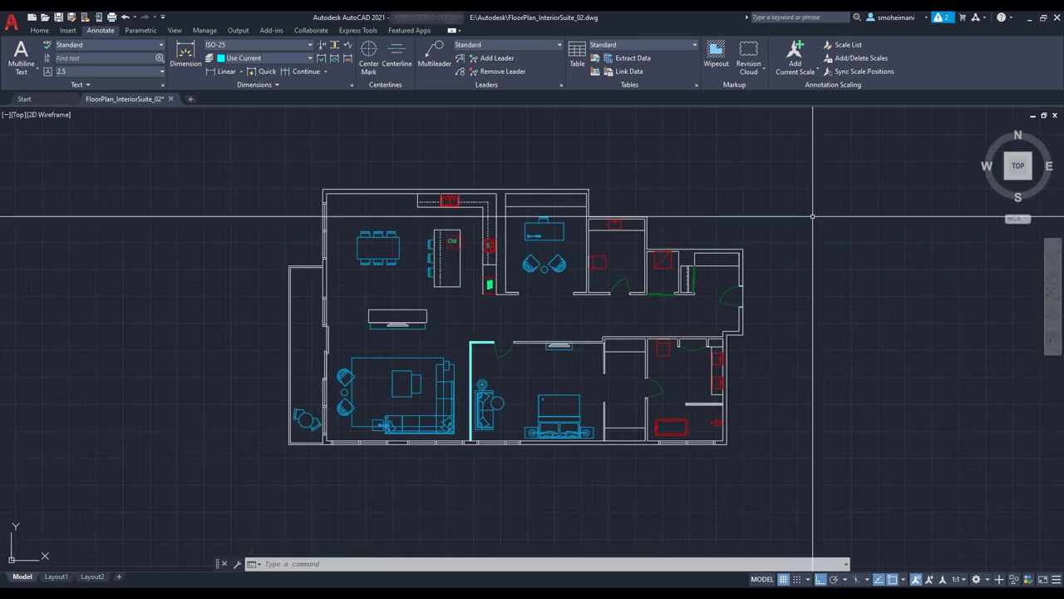
{"action": "type", "text": "lay"}
{"action": "key", "text": "Return"}
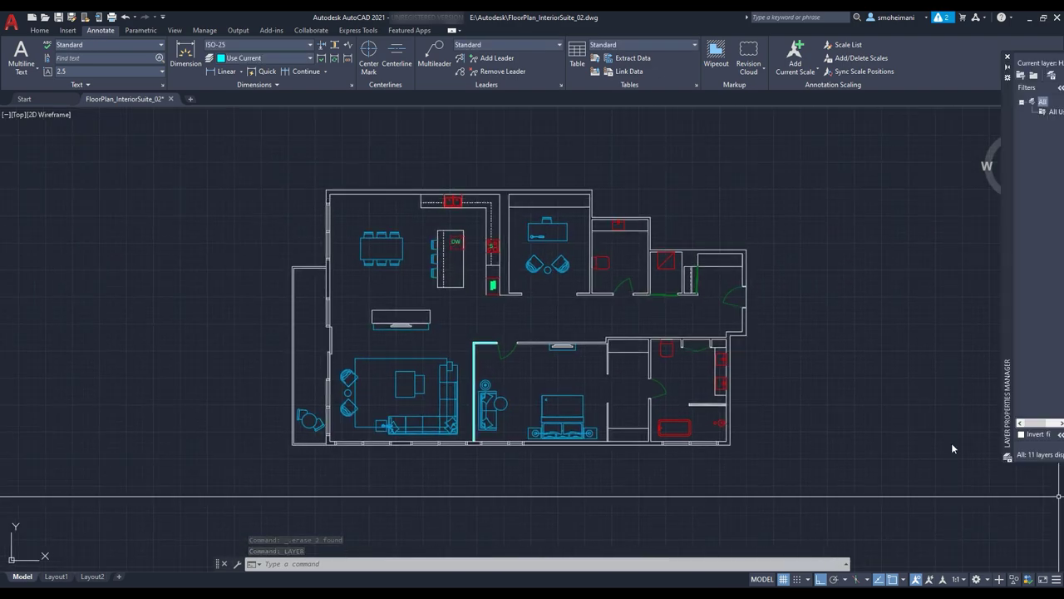
{"action": "scroll", "coordinate": [233, 262], "scroll_direction": "down", "scroll_amount": 1}
{"action": "left_click", "coordinate": [591, 170]}
{"action": "left_click", "coordinate": [236, 414]}
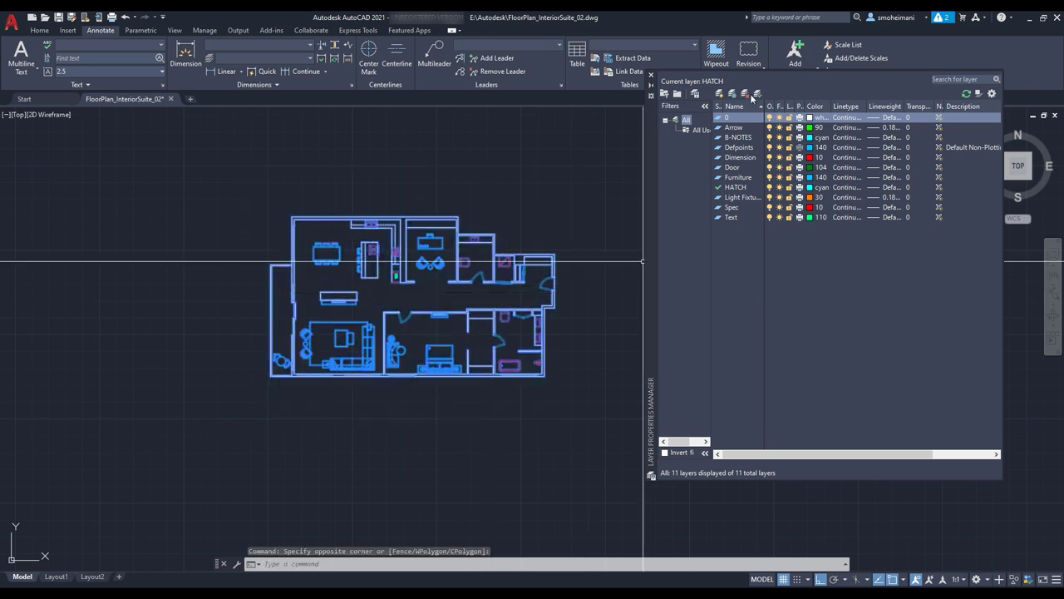
{"action": "left_click", "coordinate": [720, 93]}
{"action": "type", "text": "FloorPlan"}
{"action": "key", "text": "Return"}
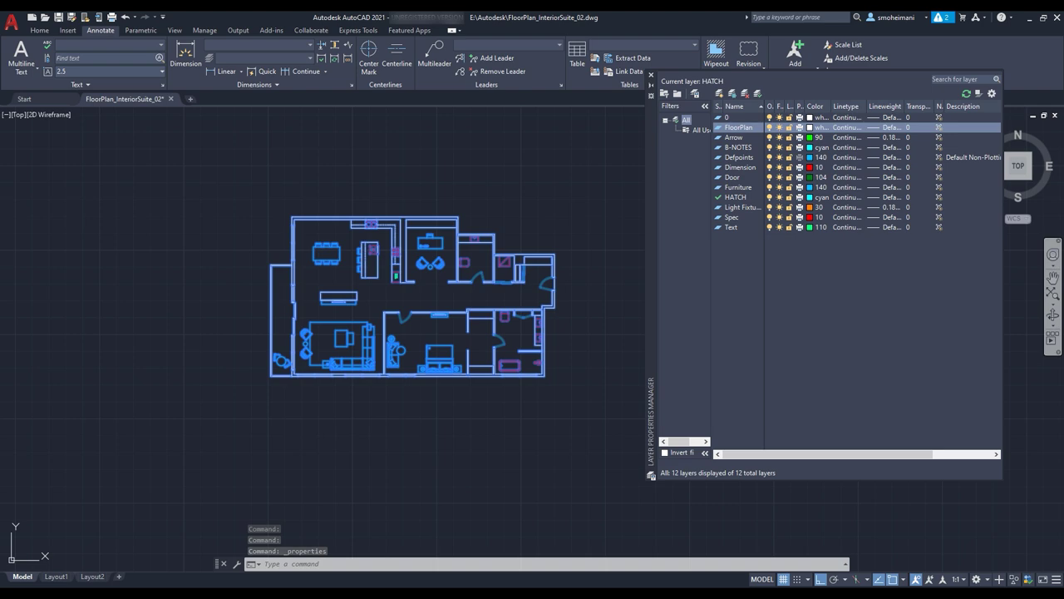
Assign all selected floor plan objects to the FloorPlan layer and clear the selection
{"action": "key", "text": "ctrl+1"}
{"action": "left_click", "coordinate": [597, 143]}
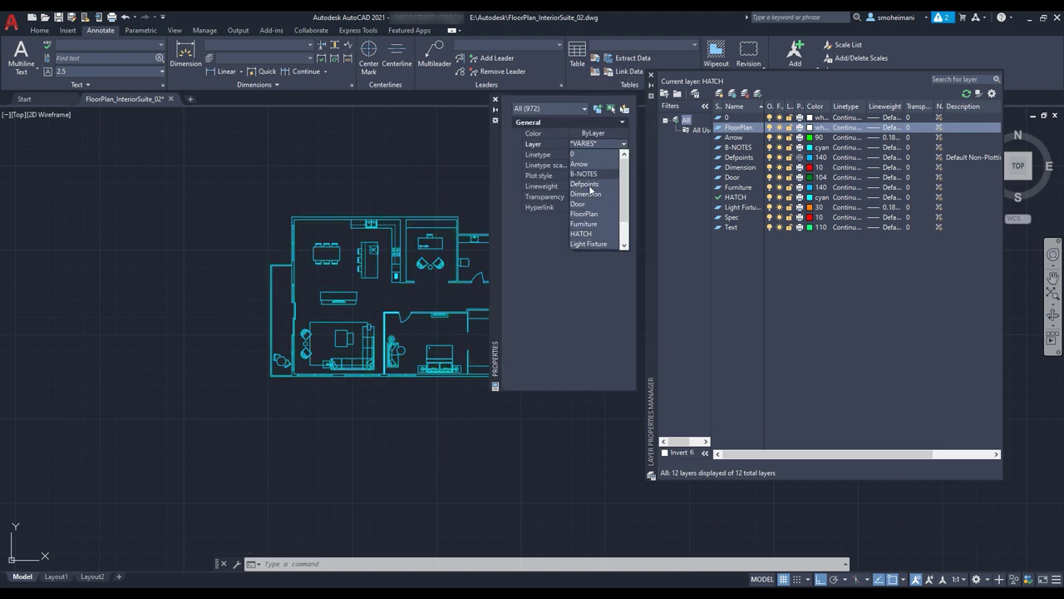
{"action": "left_click", "coordinate": [589, 184]}
{"action": "left_click", "coordinate": [459, 178]}
{"action": "key", "text": "Escape"}
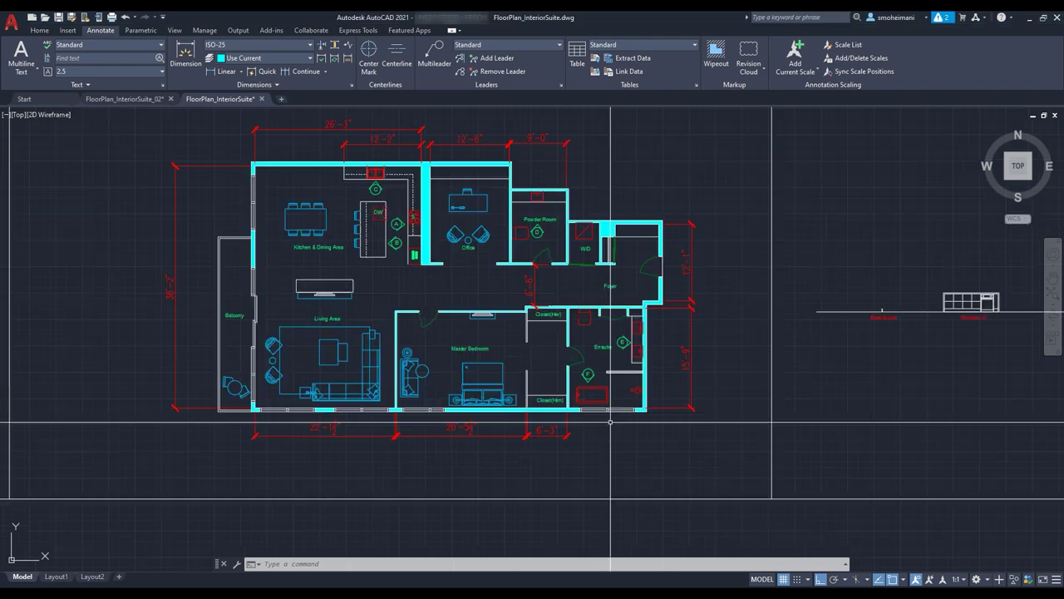
In the FloorPlan_InteriorSuite drawing, turn off the dimension, text and wall hatch layers with LAYOFF, including the current layer
{"action": "type", "text": "LAYOFF"}
{"action": "key", "text": "Return"}
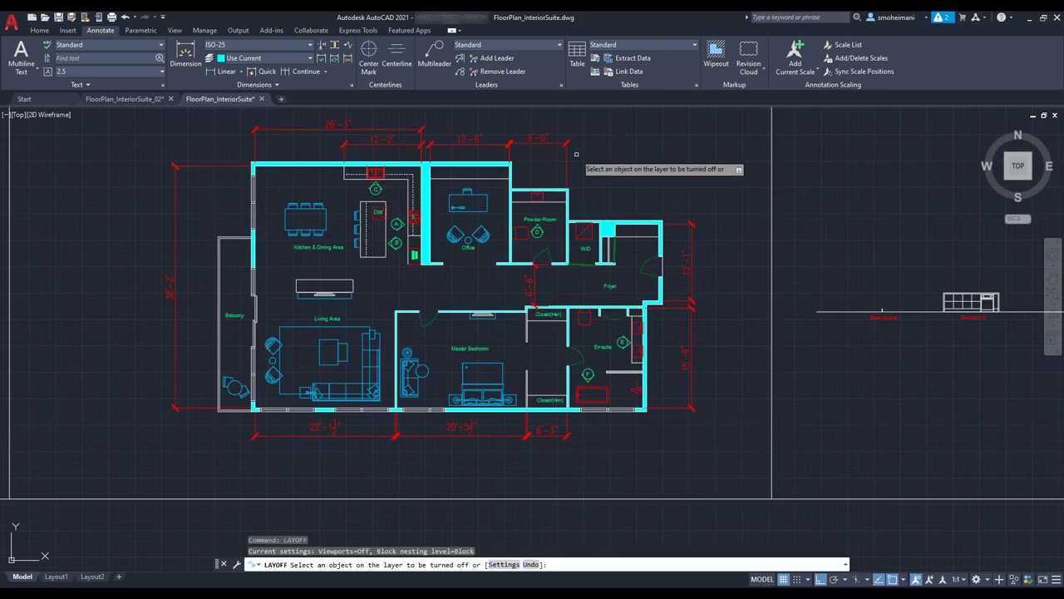
{"action": "left_click", "coordinate": [566, 159]}
{"action": "left_click", "coordinate": [551, 218]}
{"action": "left_click", "coordinate": [424, 253]}
{"action": "type", "text": "Y"}
{"action": "key", "text": "Return"}
{"action": "key", "text": "Return"}
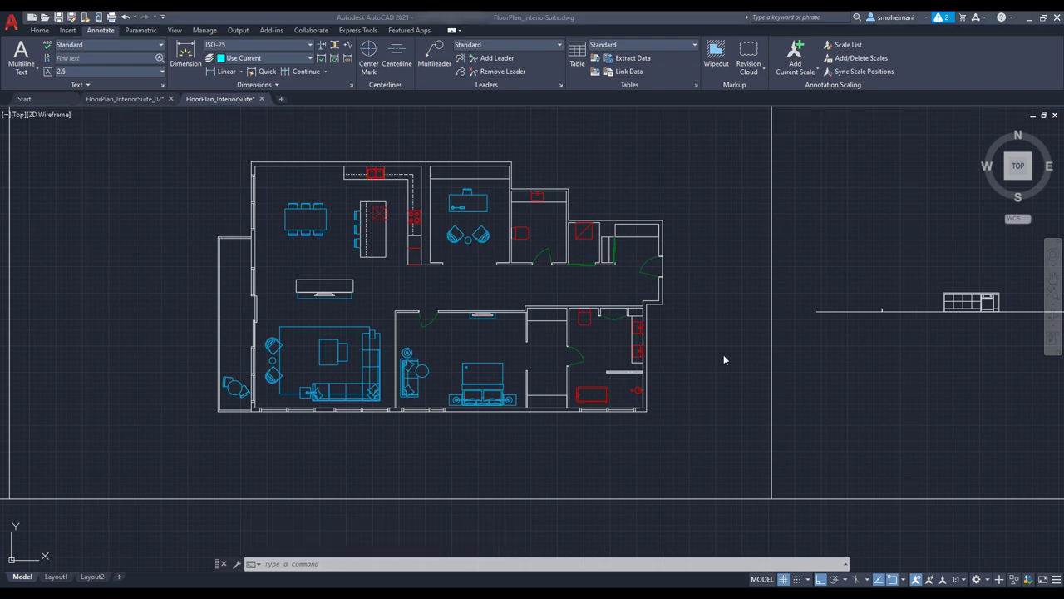
Start the WBLOCK command and select all floor plan objects as the block's source
{"action": "type", "text": "W"}
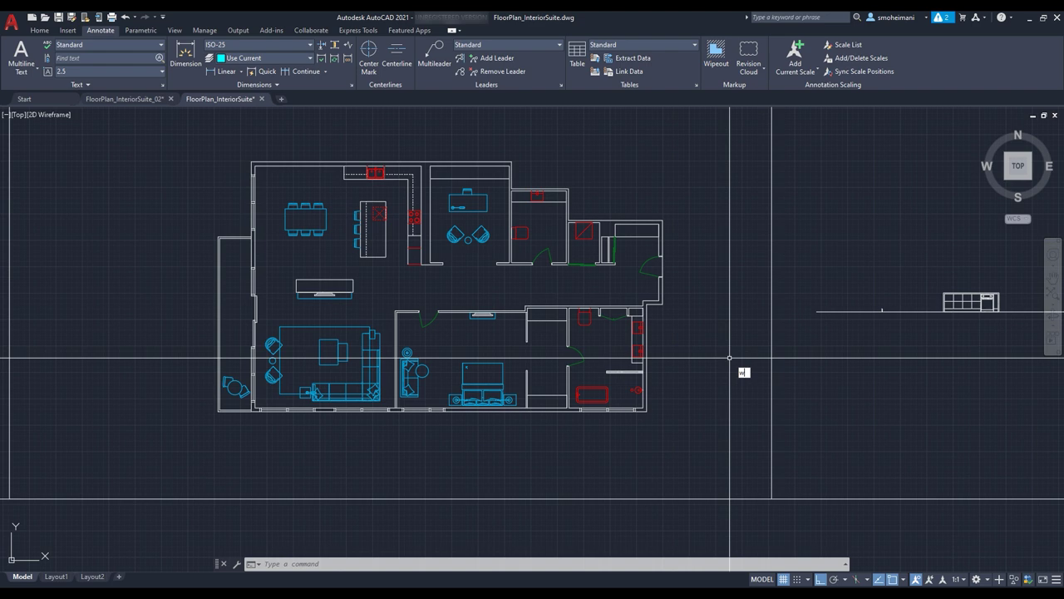
{"action": "type", "text": "BLOCK"}
{"action": "key", "text": "Return"}
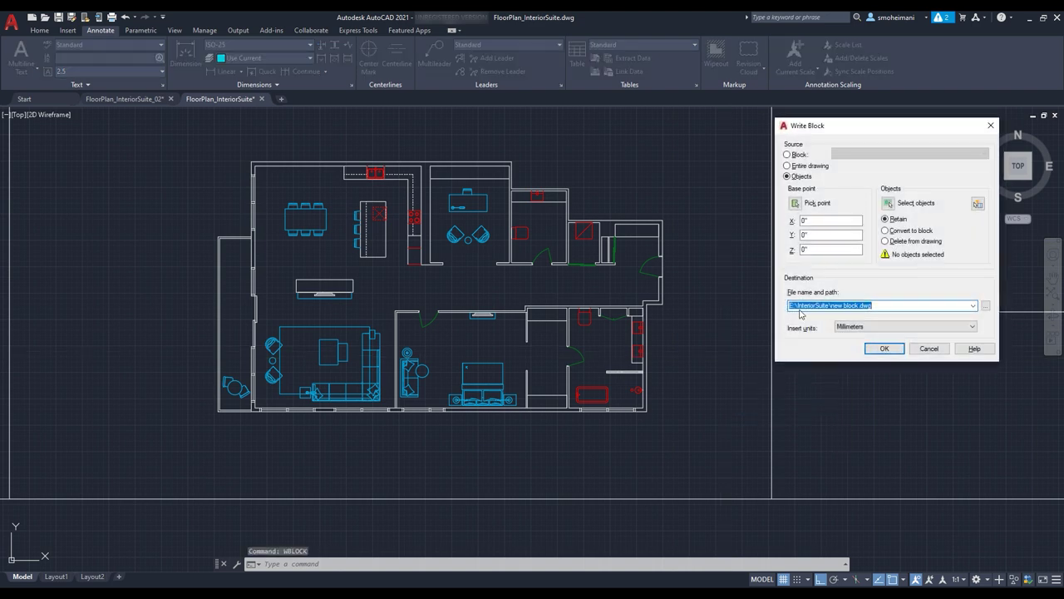
{"action": "left_click", "coordinate": [888, 204]}
{"action": "left_click", "coordinate": [680, 148]}
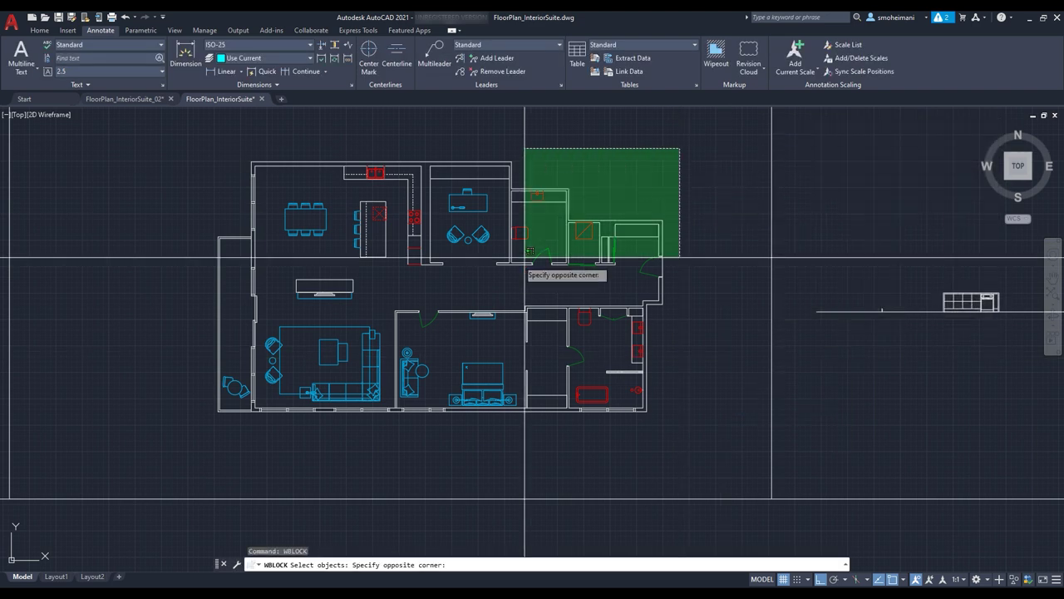
{"action": "left_click", "coordinate": [209, 458]}
{"action": "key", "text": "Return"}
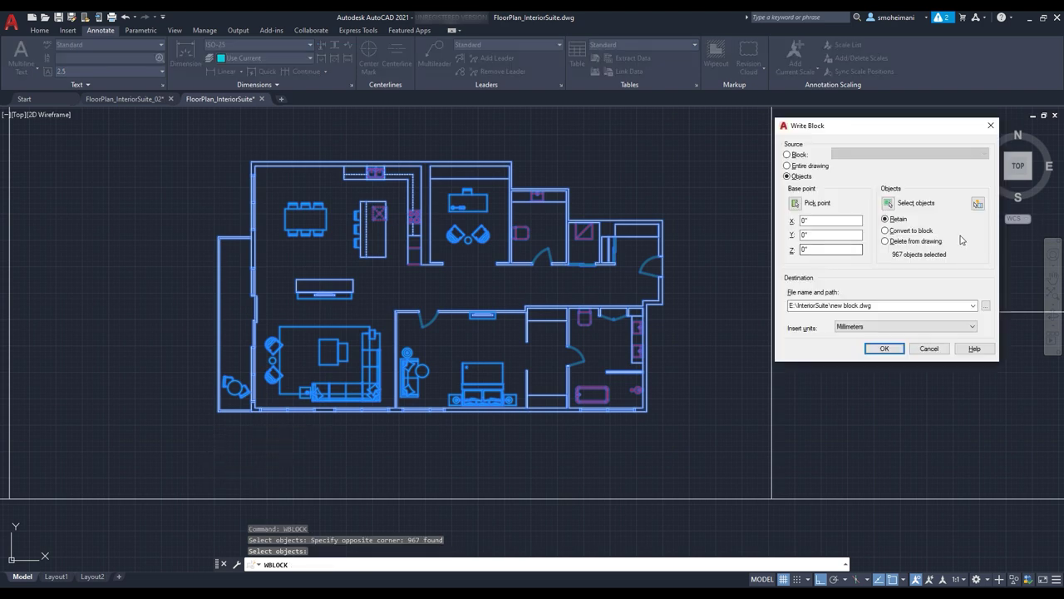
Write the block to a drawing file named FloorPlan in the InteriorSuite folder
{"action": "left_click", "coordinate": [985, 306]}
{"action": "double_click", "coordinate": [678, 360]}
{"action": "left_click_drag", "start_coordinate": [678, 360], "coordinate": [577, 349]}
{"action": "type", "text": "FloorPlan"}
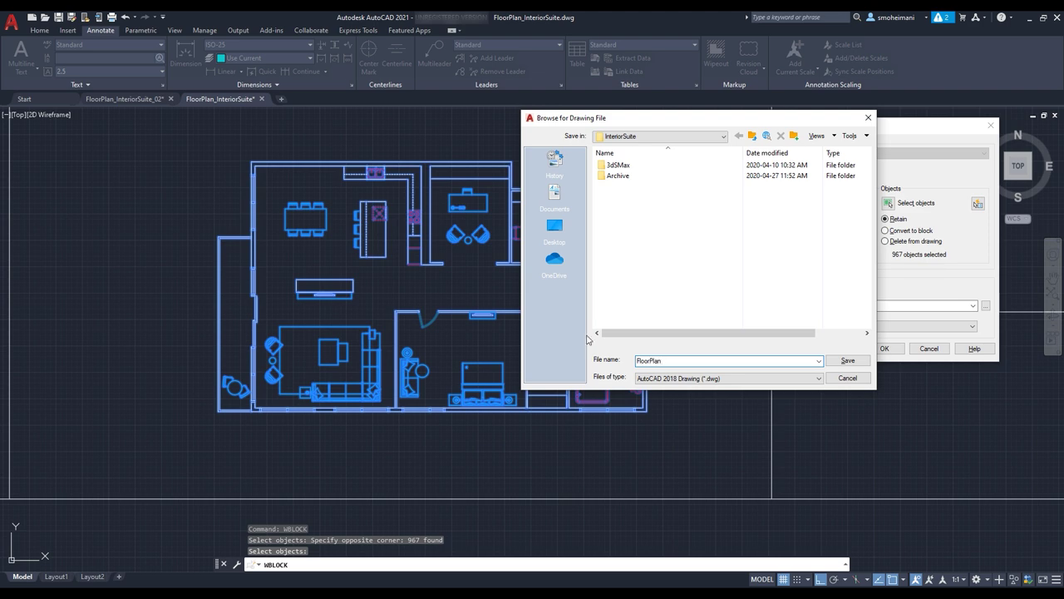
{"action": "left_click", "coordinate": [847, 360]}
{"action": "left_click", "coordinate": [885, 348]}
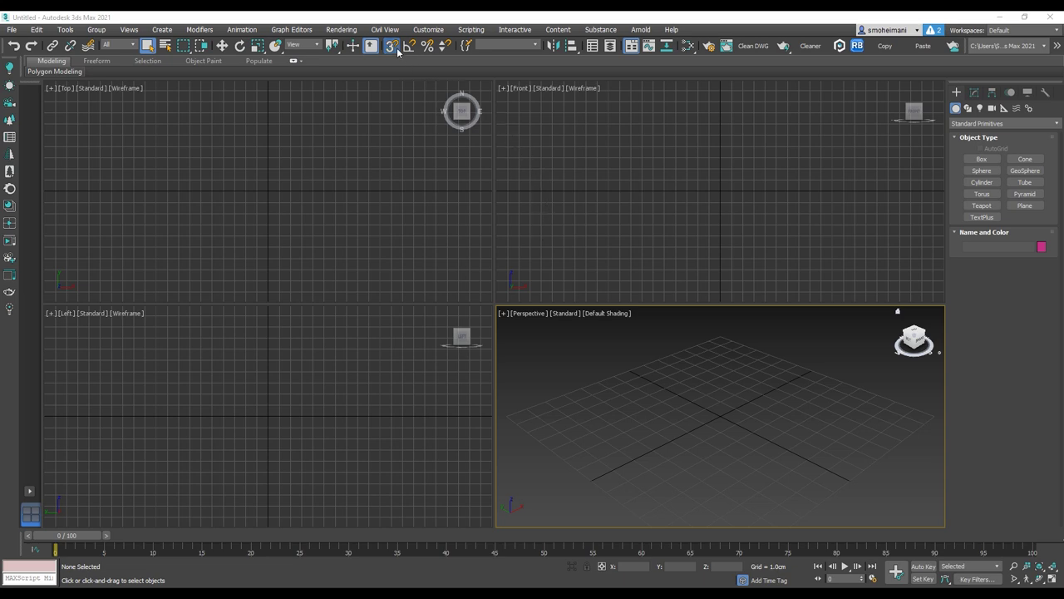
Switch to 3ds Max and set the system unit scale to centimeters, keeping metric centimeters as display units
{"action": "left_click", "coordinate": [428, 29]}
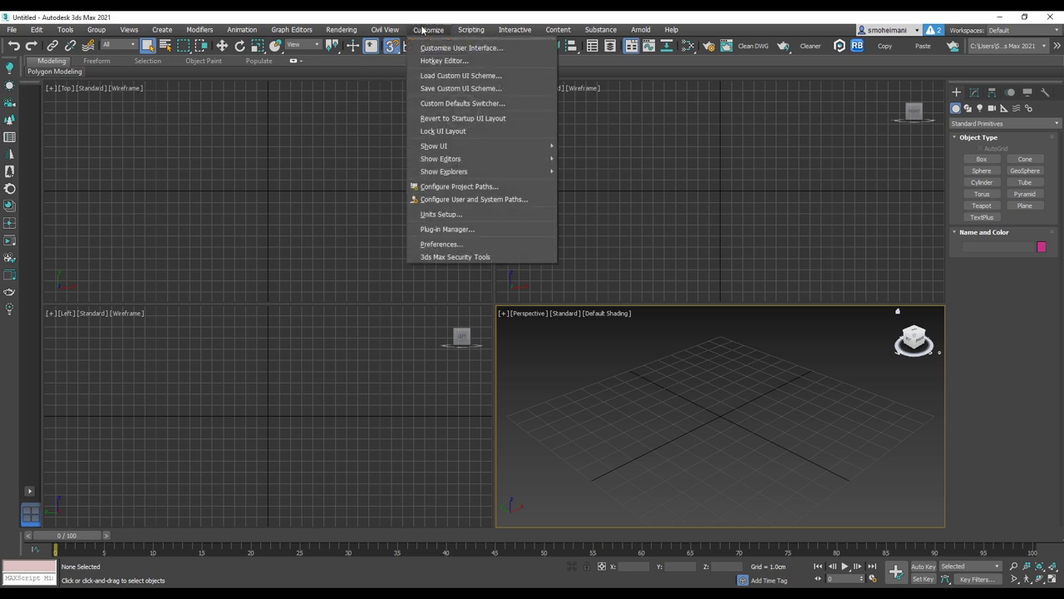
{"action": "left_click", "coordinate": [447, 218]}
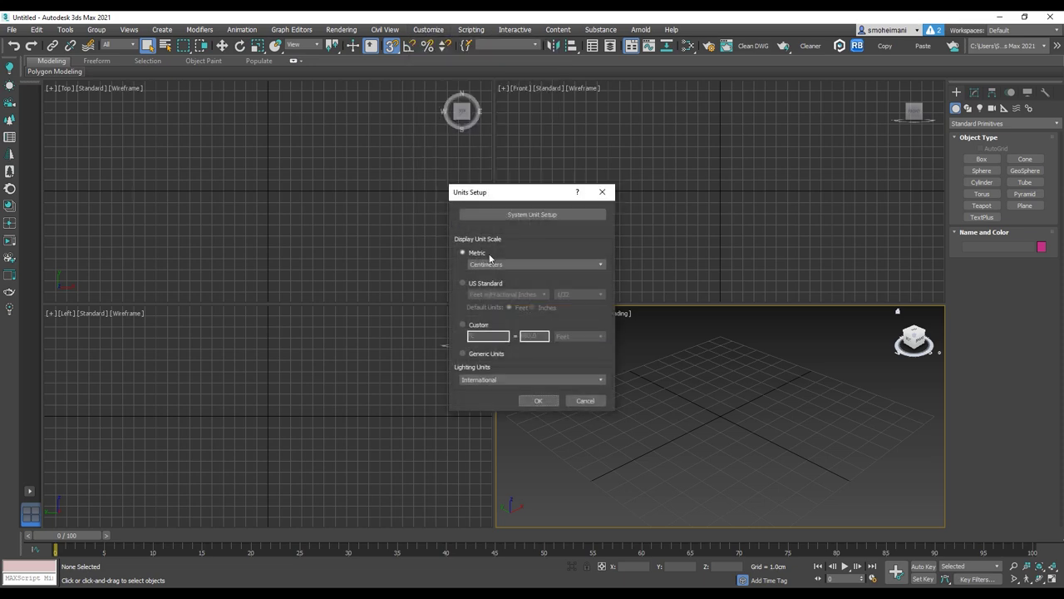
{"action": "left_click", "coordinate": [511, 216]}
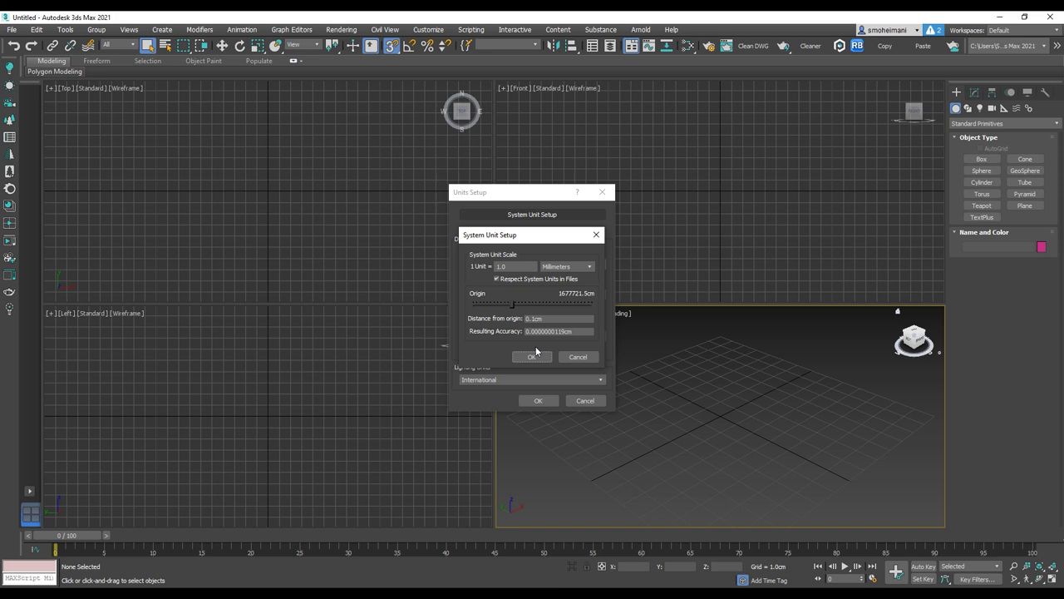
{"action": "left_click", "coordinate": [561, 268]}
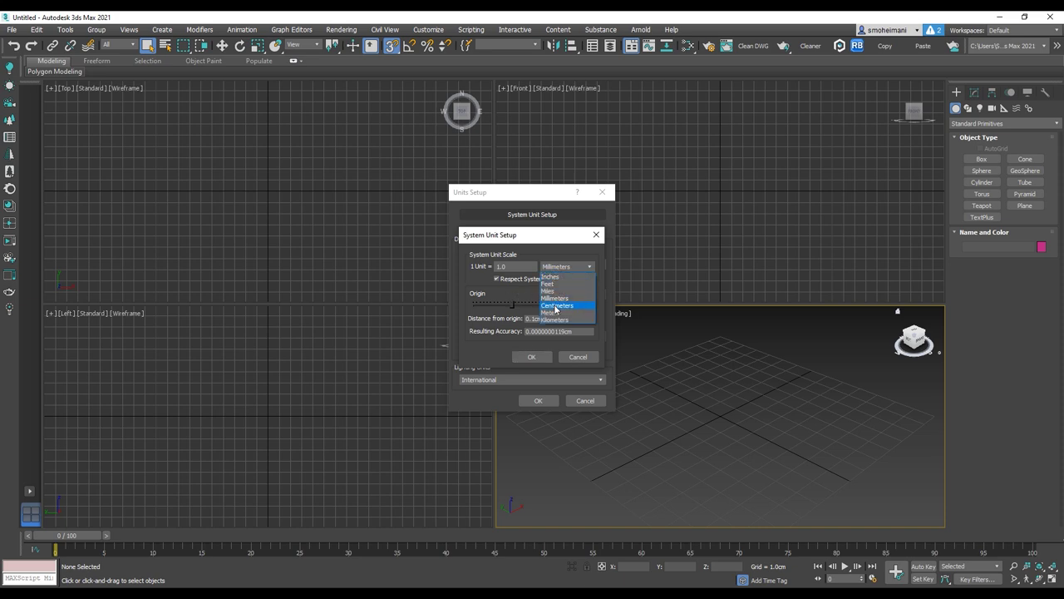
{"action": "left_click", "coordinate": [555, 305]}
{"action": "left_click", "coordinate": [540, 356]}
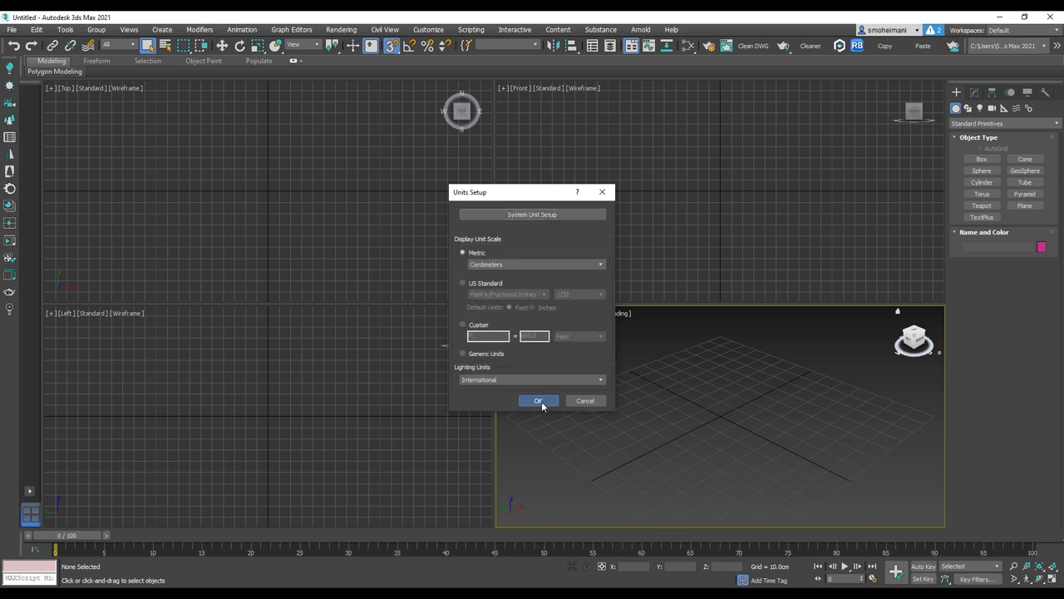
{"action": "left_click", "coordinate": [538, 401]}
Check the active snap types and the axis constraint option in the Grid and Snap Settings
{"action": "right_click", "coordinate": [394, 46]}
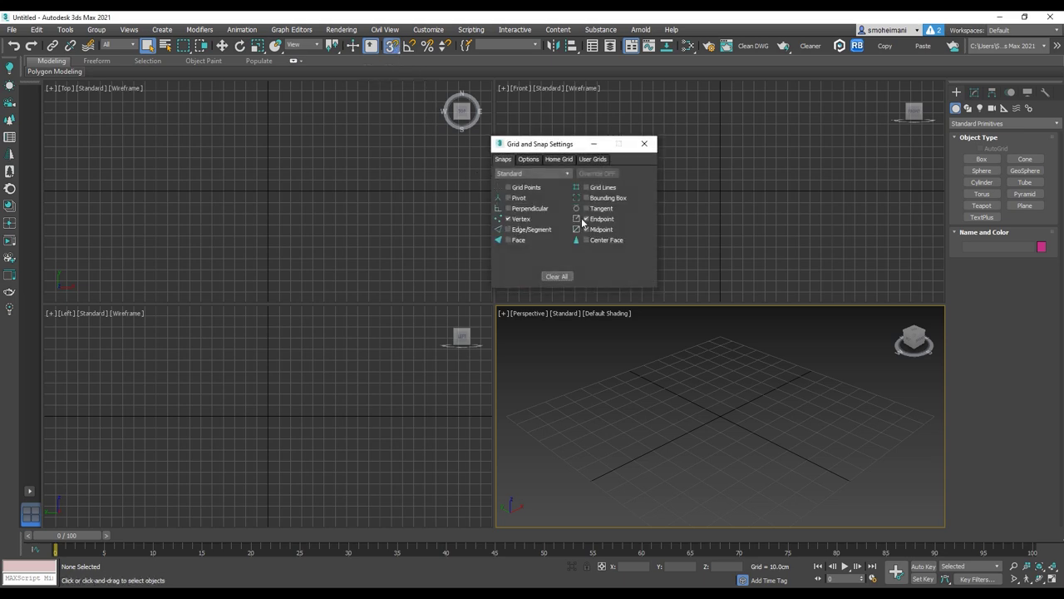
{"action": "left_click", "coordinate": [530, 159]}
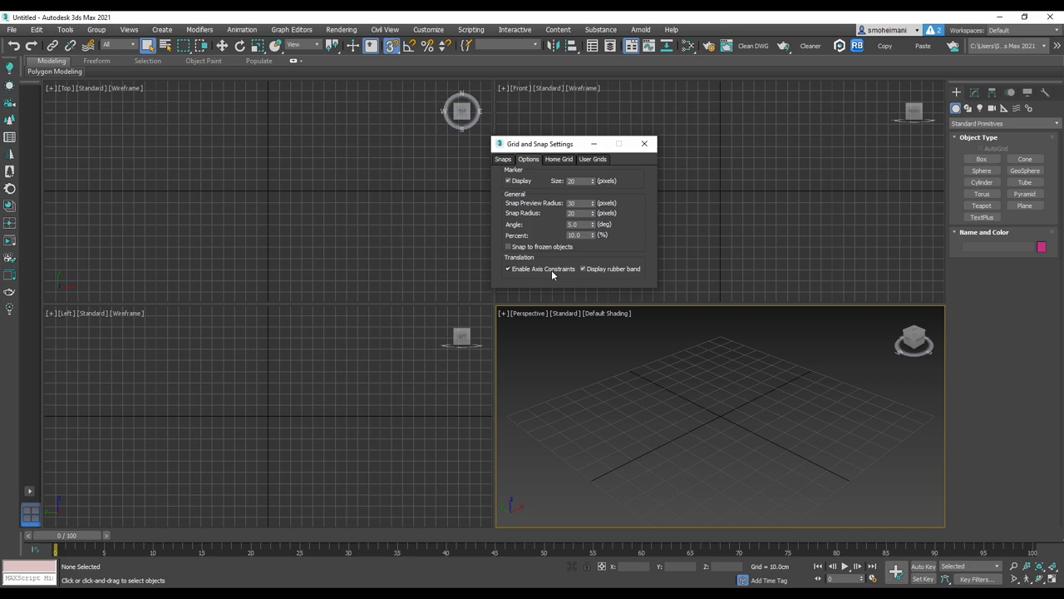
{"action": "left_click", "coordinate": [643, 145]}
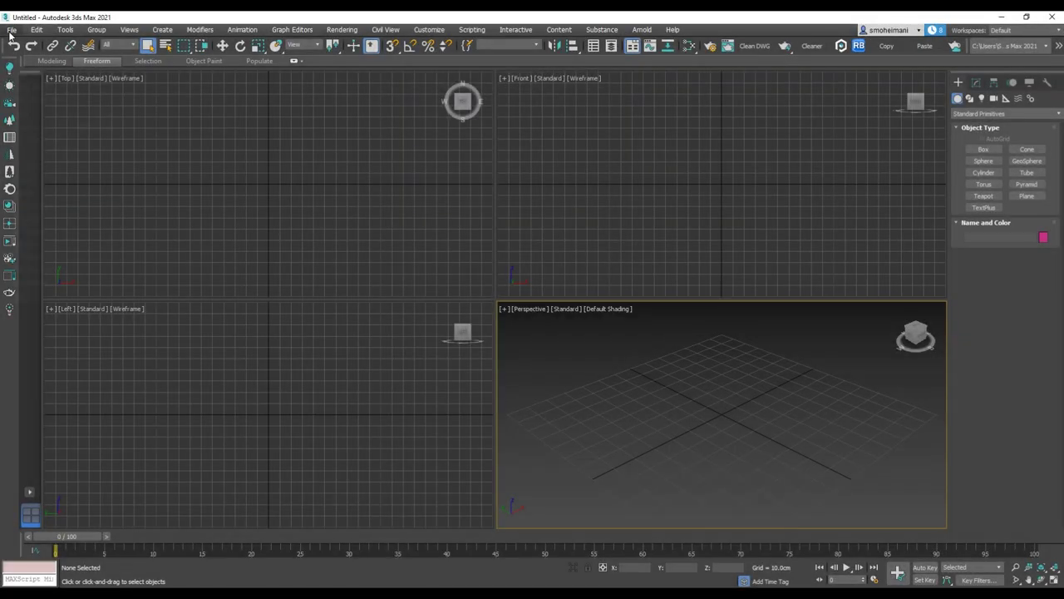
Choose the FloorPlan drawing from the InteriorSuite folder on drive E as the file to import
{"action": "left_click", "coordinate": [12, 29]}
{"action": "mouse_move", "coordinate": [33, 180]}
{"action": "left_click", "coordinate": [158, 181]}
{"action": "left_click", "coordinate": [117, 71]}
{"action": "left_click", "coordinate": [130, 176]}
{"action": "left_click", "coordinate": [128, 73]}
{"action": "left_click", "coordinate": [117, 241]}
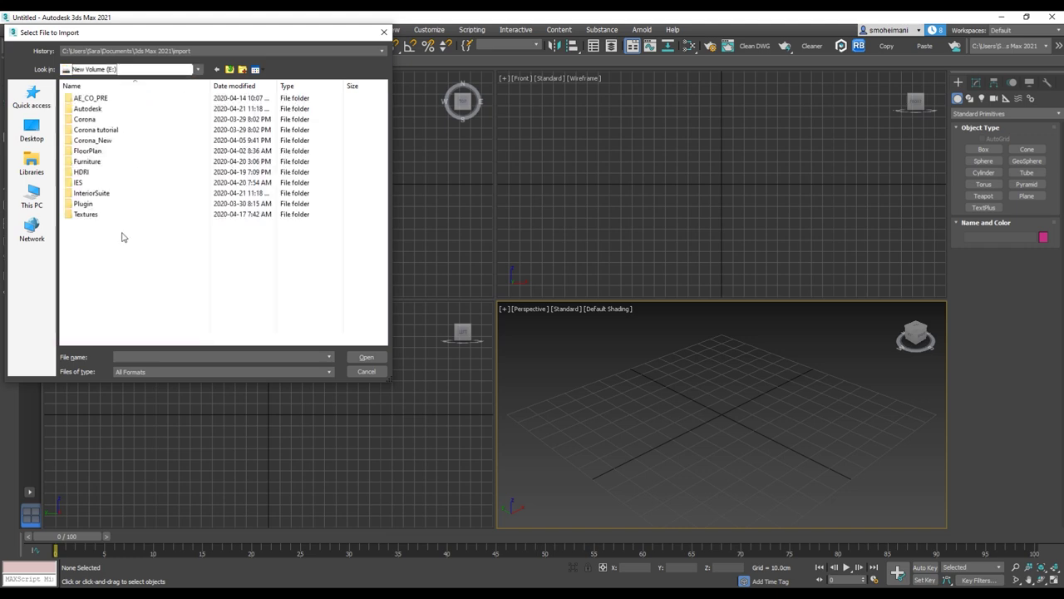
{"action": "double_click", "coordinate": [94, 195]}
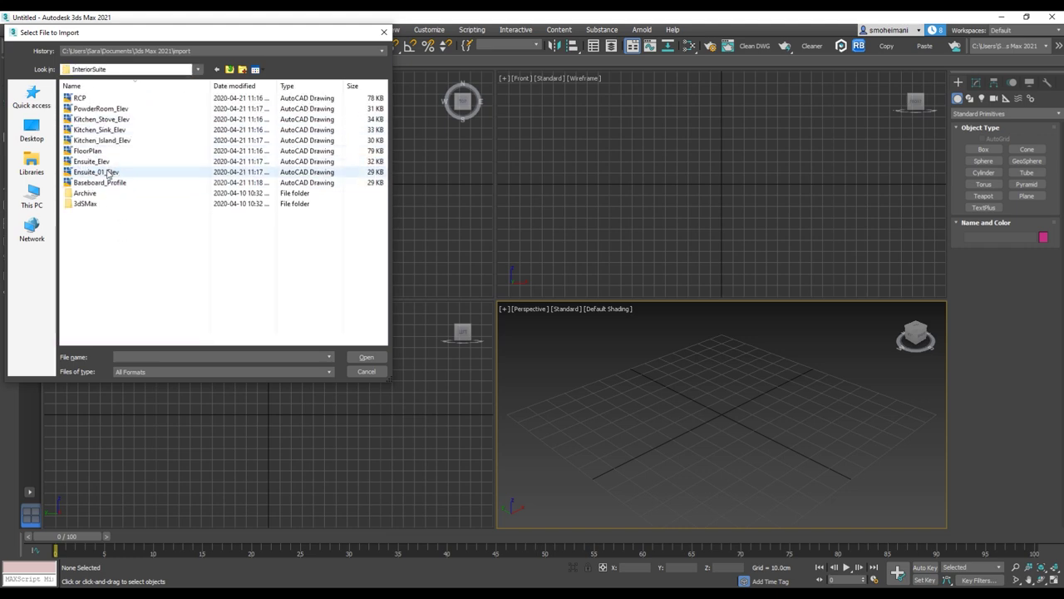
{"action": "left_click", "coordinate": [99, 151]}
{"action": "left_click", "coordinate": [366, 357]}
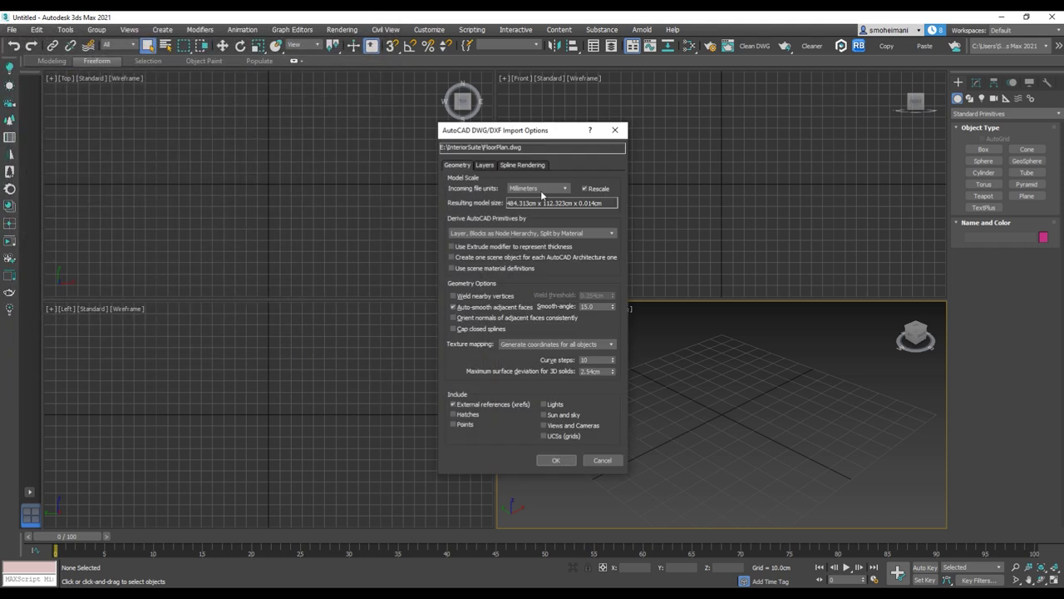
Import the drawing with incoming file units set to Inches, and maximize the Perspective viewport to view it
{"action": "left_click", "coordinate": [565, 188]}
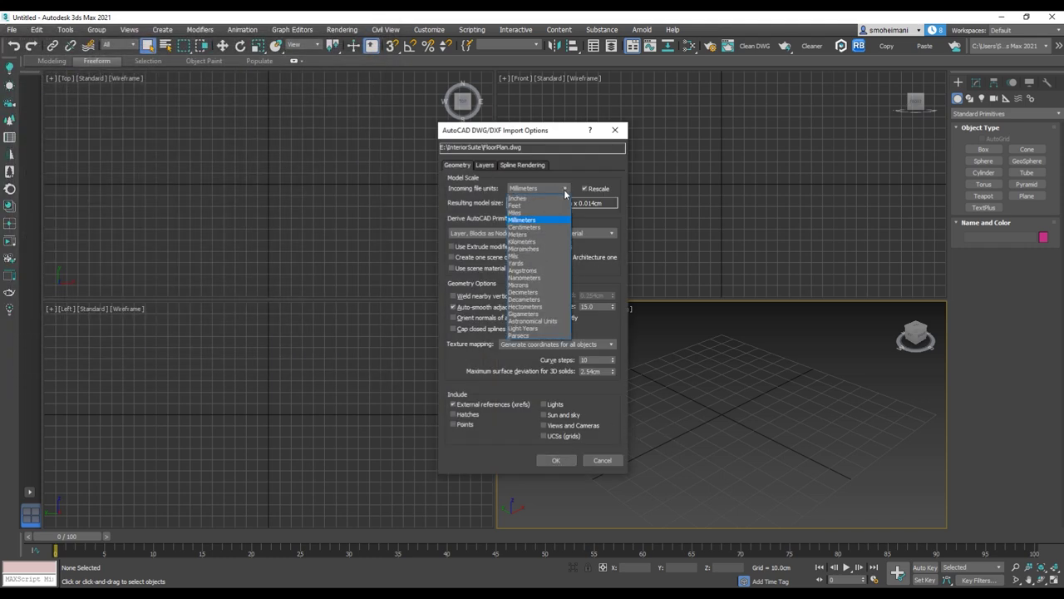
{"action": "left_click", "coordinate": [519, 198]}
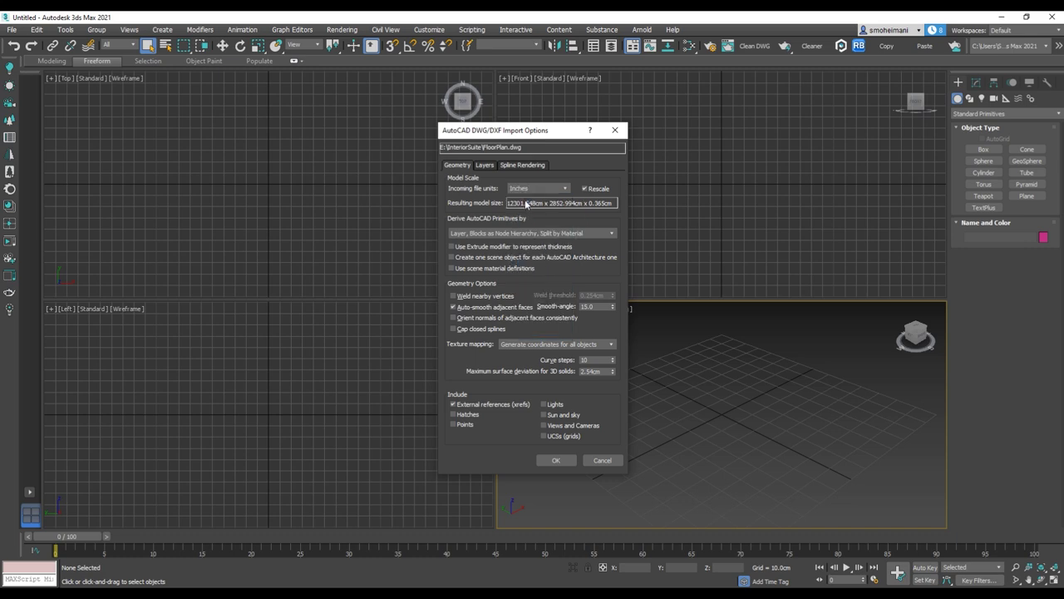
{"action": "left_click", "coordinate": [482, 165]}
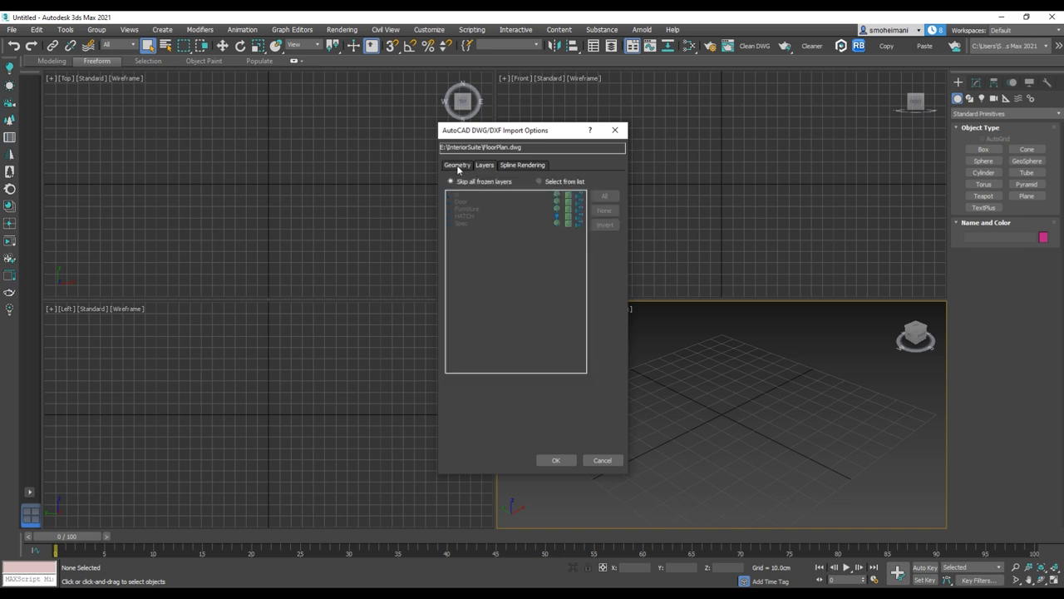
{"action": "left_click", "coordinate": [457, 165]}
{"action": "left_click", "coordinate": [556, 460]}
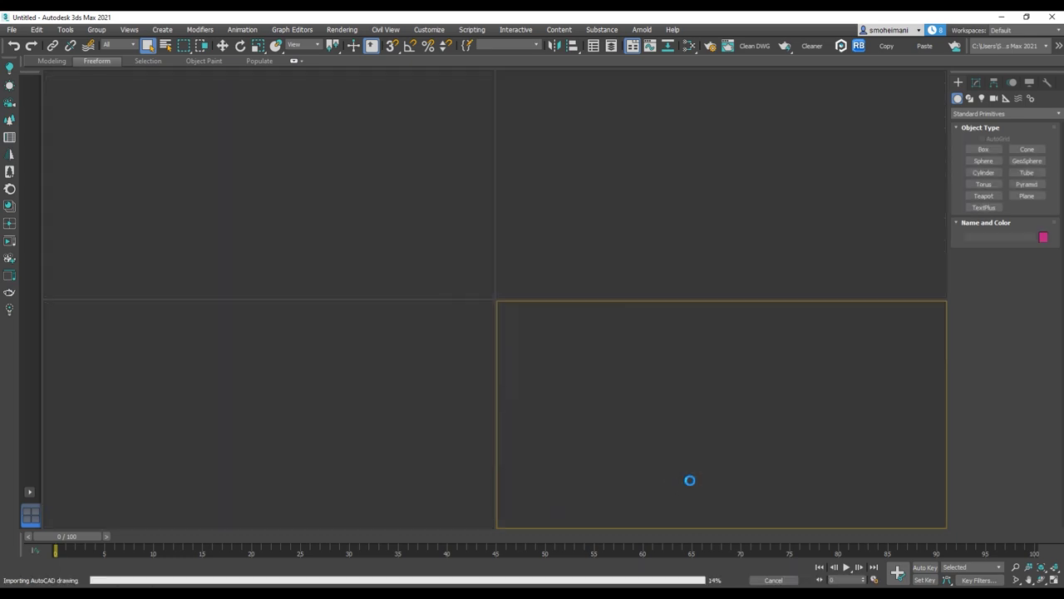
{"action": "left_click", "coordinate": [1052, 580]}
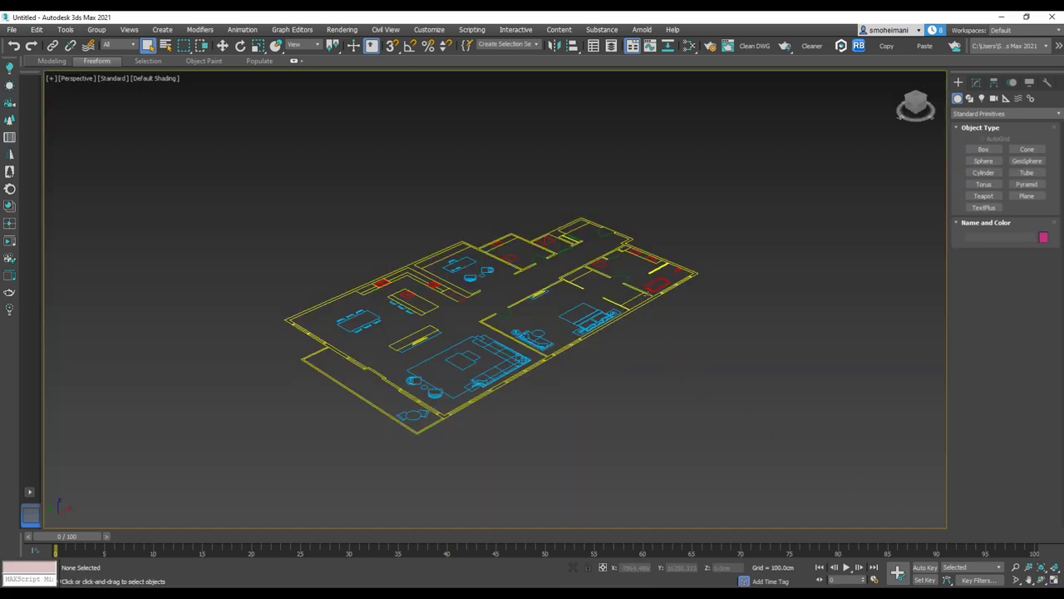
{"action": "middle_click_drag", "start_coordinate": [695, 286], "coordinate": [650, 303], "text": "alt"}
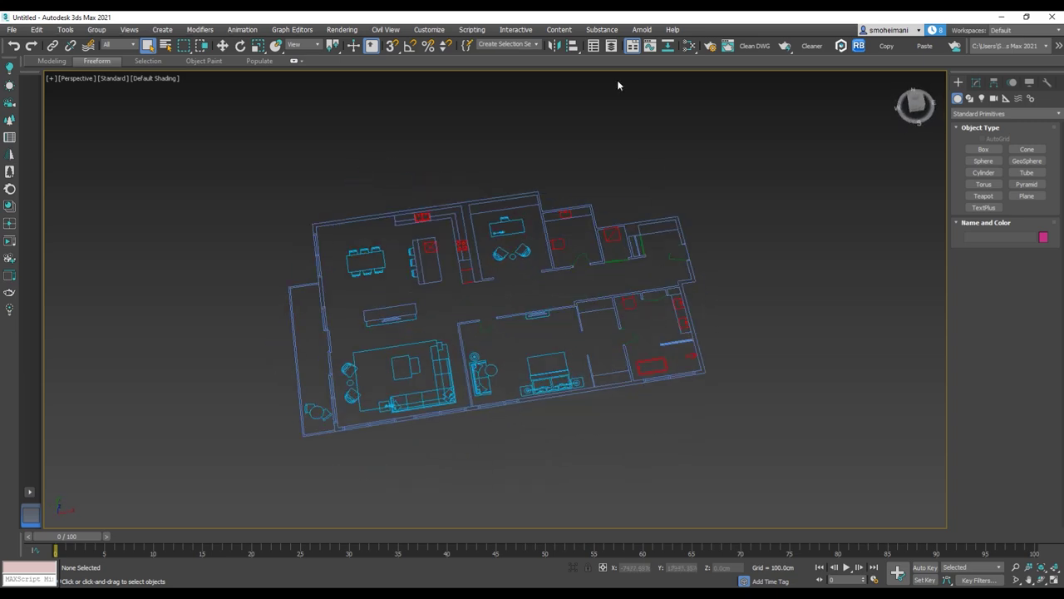
Open the Layer Explorer and put all imported floor plan shapes on a new layer
{"action": "key", "text": "alt+ctrl+o"}
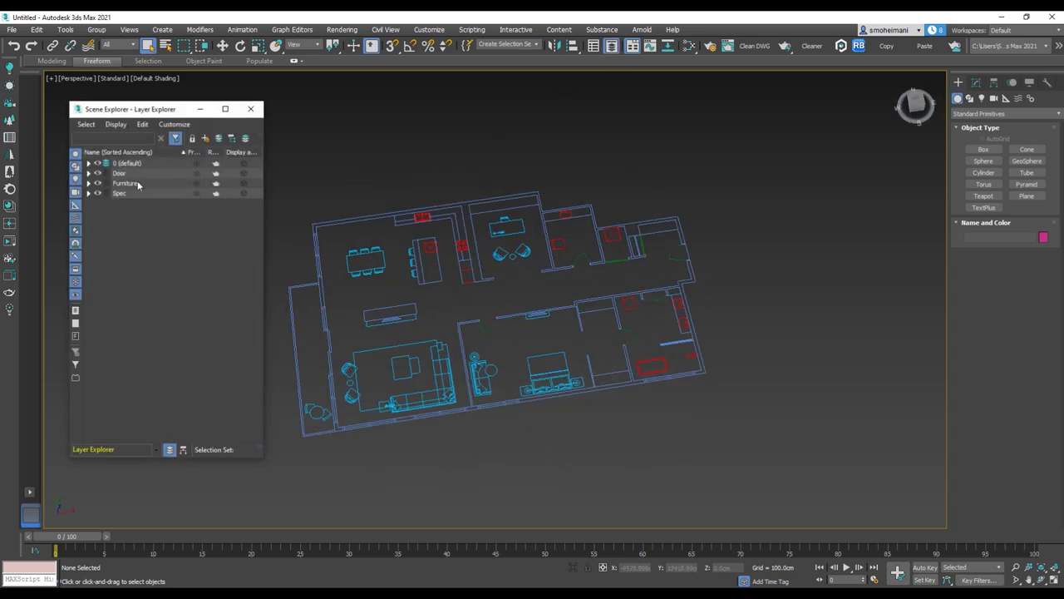
{"action": "middle_click_drag", "start_coordinate": [717, 208], "coordinate": [818, 200]}
{"action": "middle_click_drag", "start_coordinate": [818, 200], "coordinate": [794, 244], "text": "alt"}
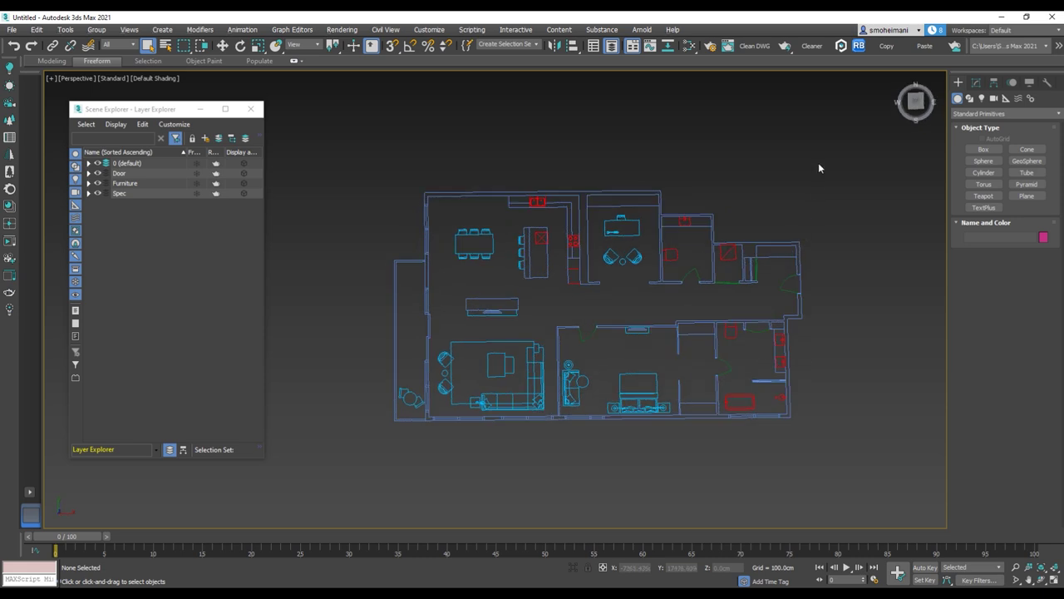
{"action": "left_click_drag", "start_coordinate": [304, 505], "coordinate": [304, 506]}
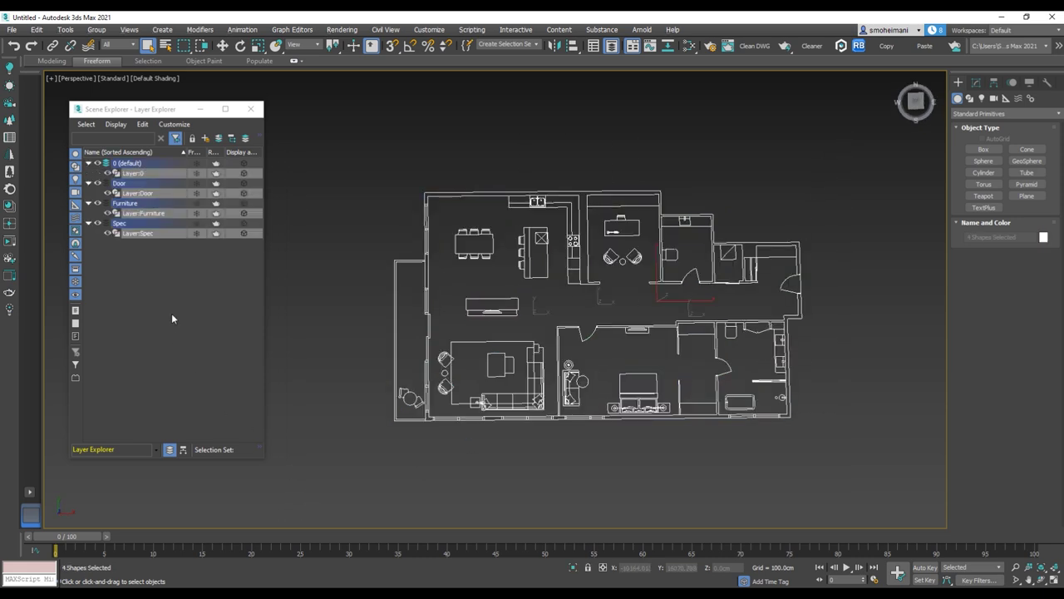
{"action": "right_click", "coordinate": [151, 194]}
{"action": "mouse_move", "coordinate": [208, 220]}
{"action": "left_click", "coordinate": [281, 222]}
Rename the new layer FloorPlan and make it the active layer
{"action": "left_click", "coordinate": [118, 192]}
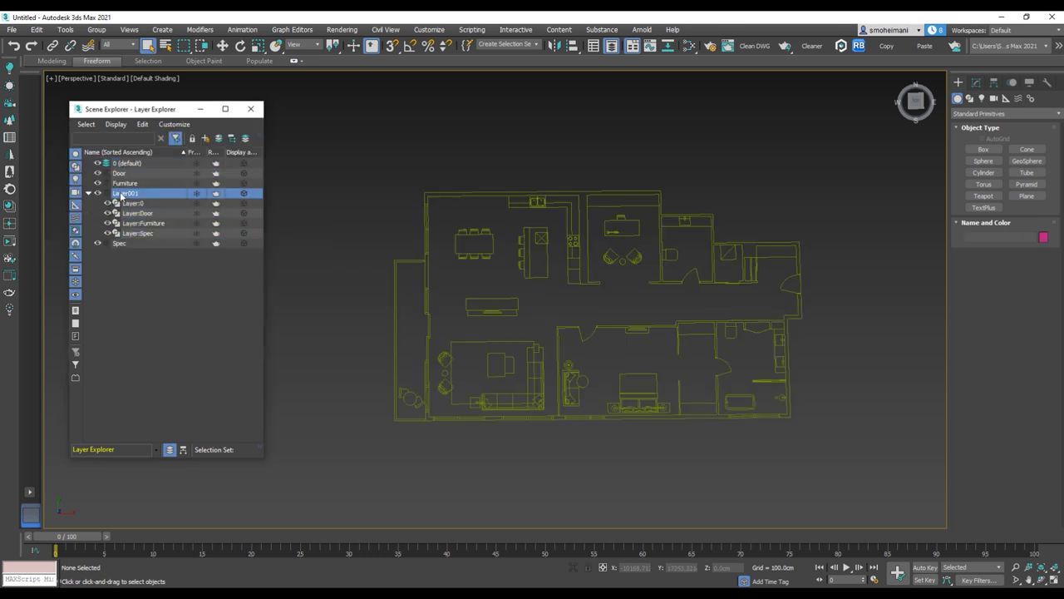
{"action": "right_click", "coordinate": [117, 192]}
{"action": "left_click", "coordinate": [136, 237]}
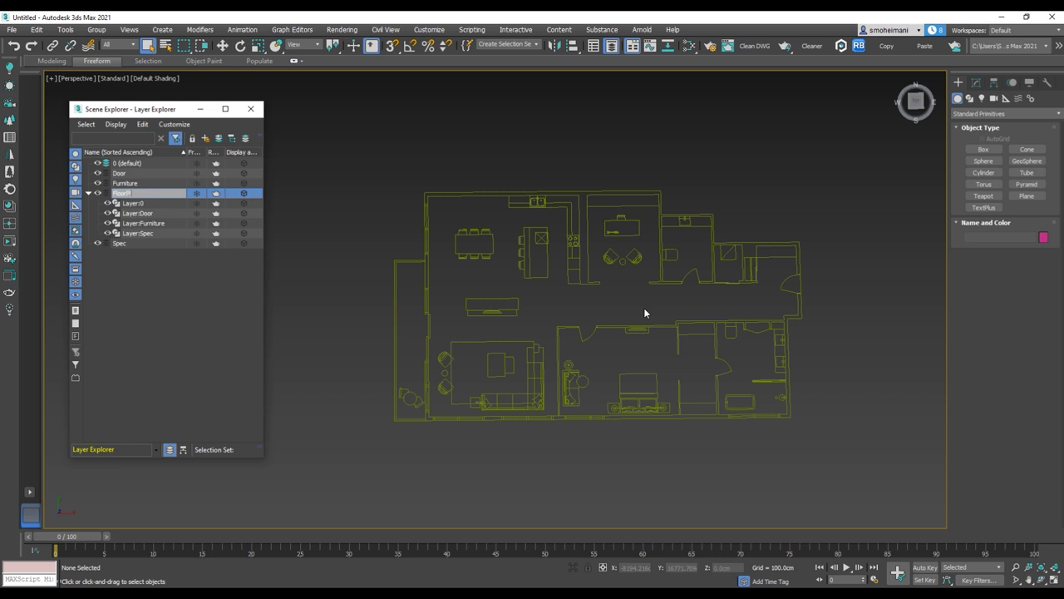
{"action": "left_click", "coordinate": [109, 194]}
Select all the floor plan shapes and group them under the name FloorPlan
{"action": "left_click_drag", "start_coordinate": [838, 154], "coordinate": [689, 283]}
{"action": "left_click_drag", "start_coordinate": [343, 486], "coordinate": [344, 486]}
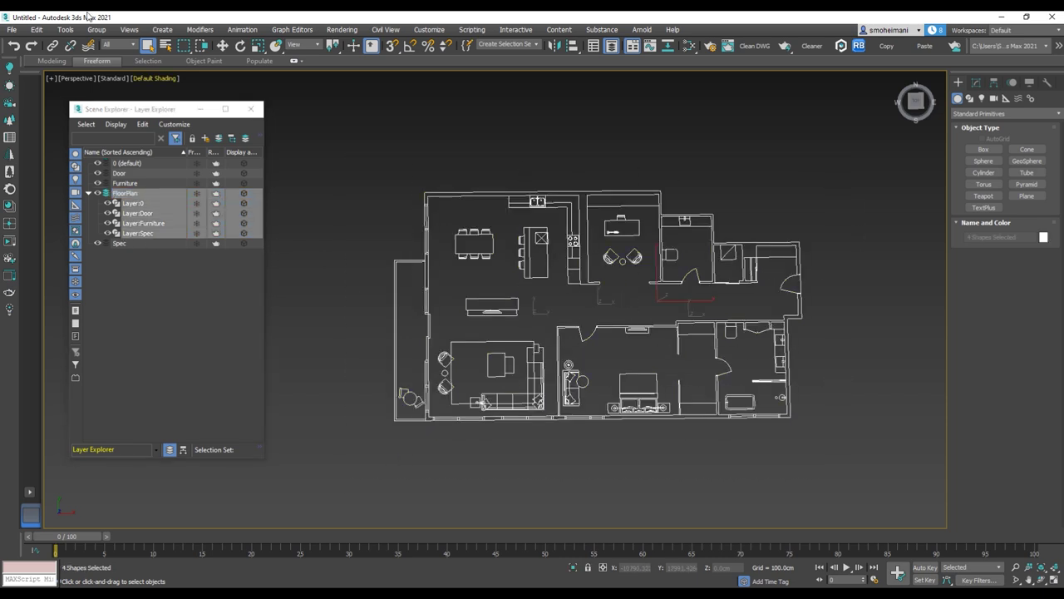
{"action": "left_click", "coordinate": [96, 29]}
{"action": "left_click", "coordinate": [104, 40]}
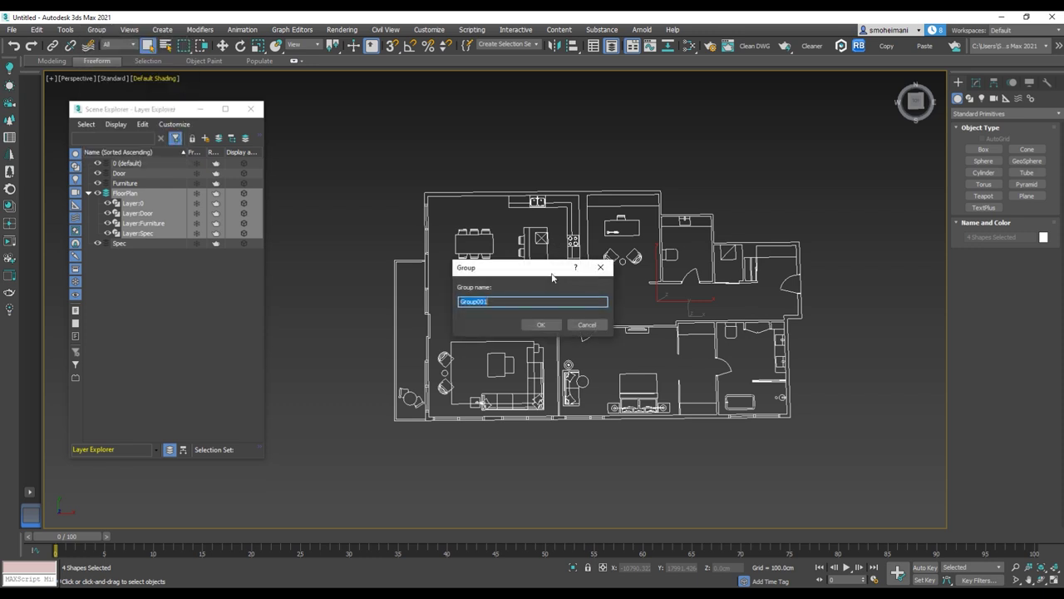
{"action": "left_click", "coordinate": [541, 325]}
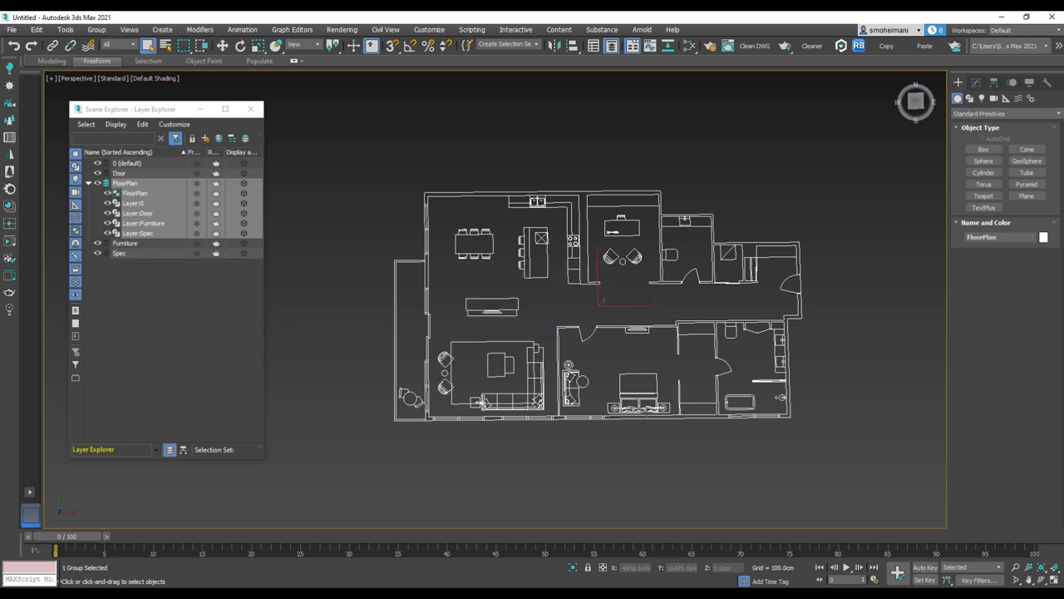
Move the FloorPlan group to the world origin, entering 0 for its X position
{"action": "left_click", "coordinate": [222, 45]}
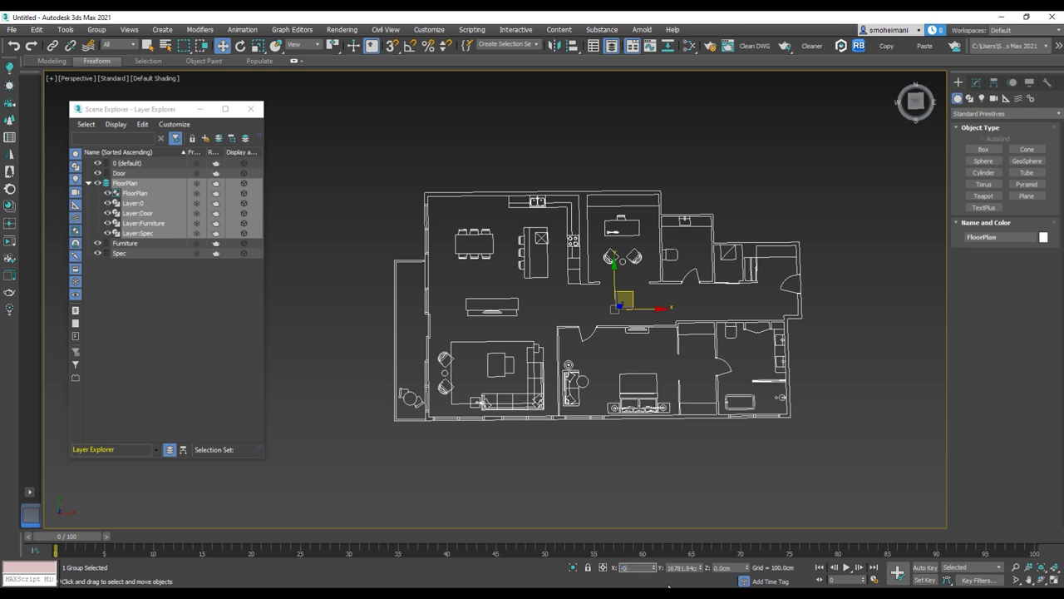
{"action": "type", "text": "-0"}
{"action": "key", "text": "Tab"}
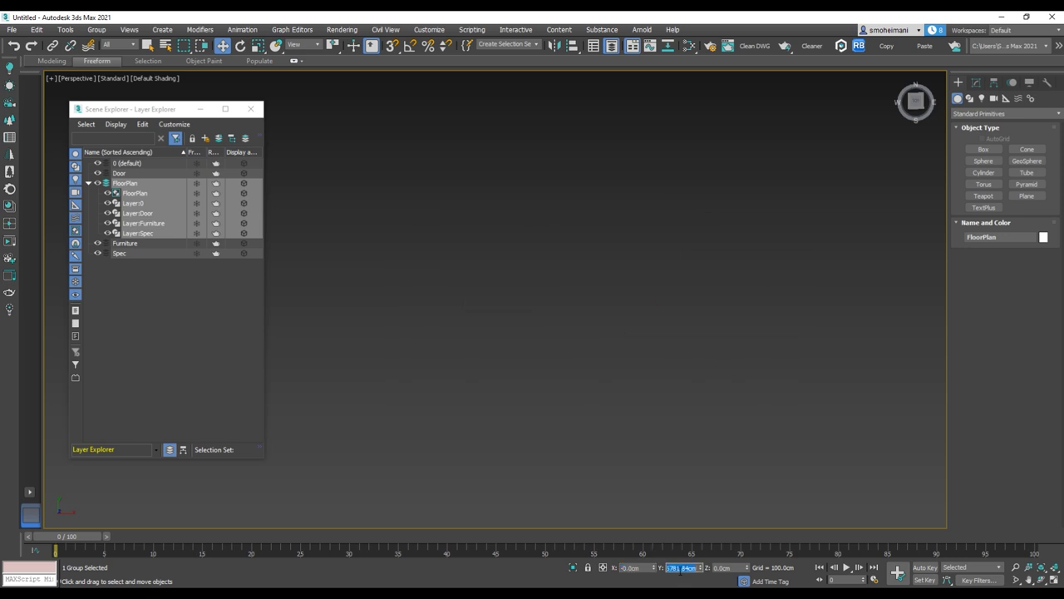
{"action": "left_click", "coordinate": [482, 312]}
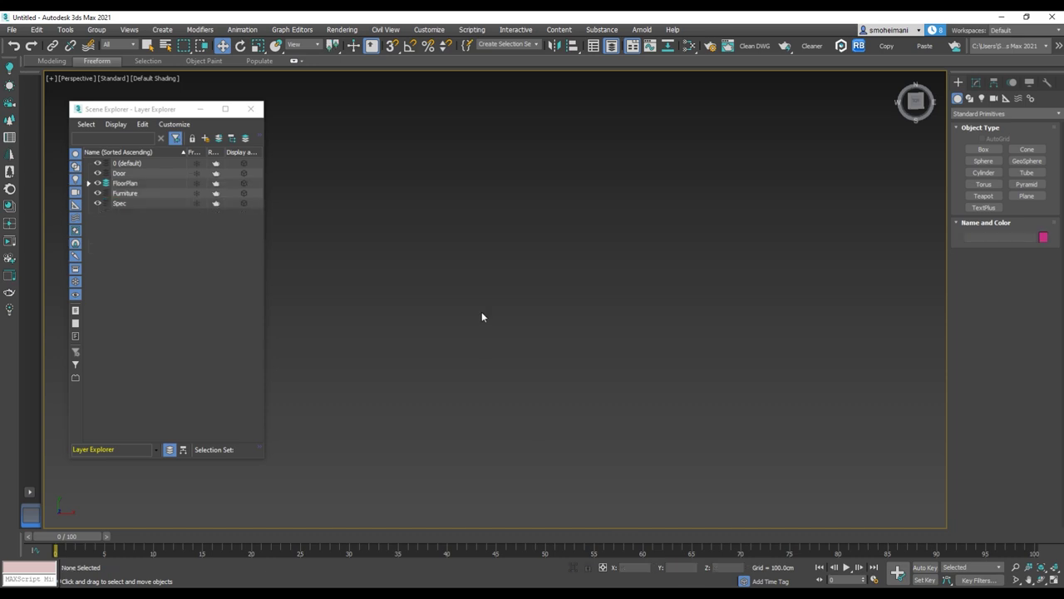
{"action": "key", "text": "z"}
{"action": "scroll", "coordinate": [570, 291], "scroll_direction": "down", "scroll_amount": 4}
{"action": "middle_click_drag", "start_coordinate": [573, 287], "coordinate": [582, 286]}
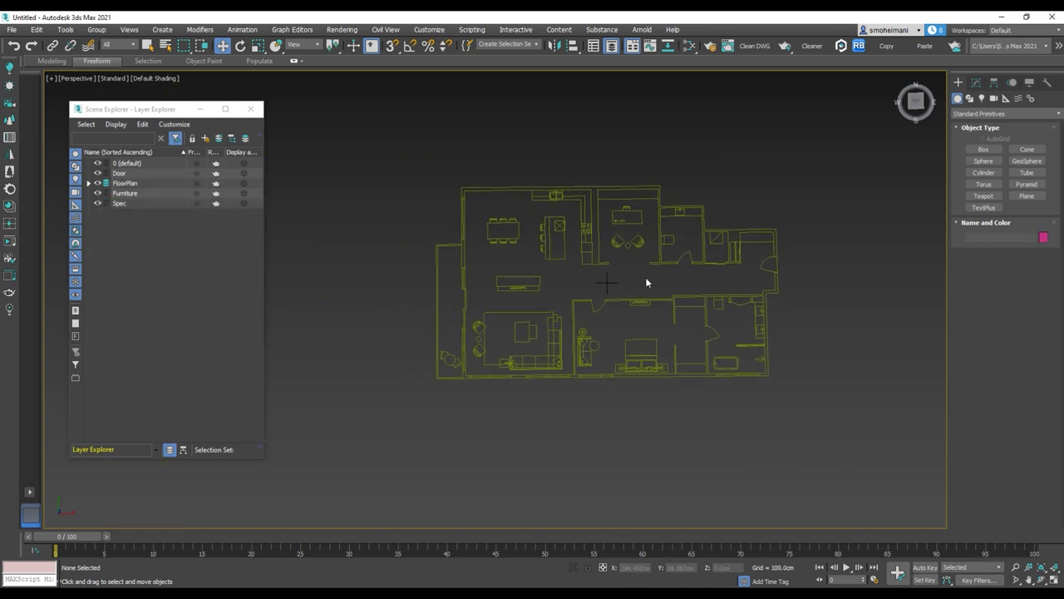
Switch the viewport to the Top view and hide the grid
{"action": "key", "text": "t"}
{"action": "key", "text": "z"}
{"action": "scroll", "coordinate": [671, 235], "scroll_direction": "up", "scroll_amount": 1}
{"action": "key", "text": "g"}
{"action": "scroll", "coordinate": [613, 277], "scroll_direction": "down", "scroll_amount": 2}
{"action": "scroll", "coordinate": [620, 291], "scroll_direction": "up", "scroll_amount": 4}
{"action": "middle_click_drag", "start_coordinate": [526, 293], "coordinate": [490, 271]}
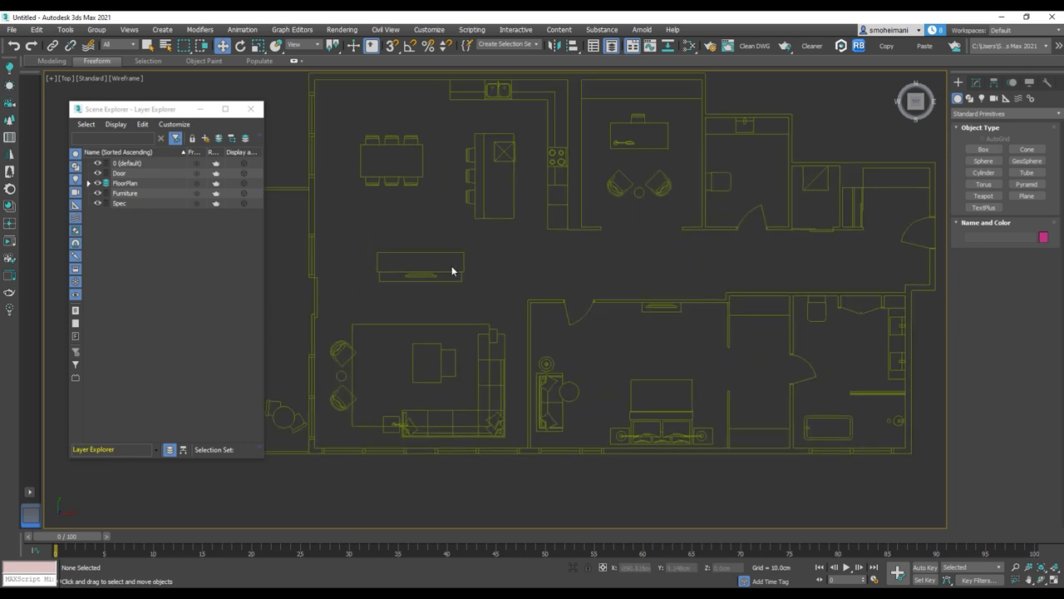
Delete the empty Door, Furniture and Spec layers
{"action": "left_click", "coordinate": [127, 193]}
{"action": "left_click", "coordinate": [123, 204], "text": "ctrl"}
{"action": "left_click", "coordinate": [123, 174], "text": "ctrl"}
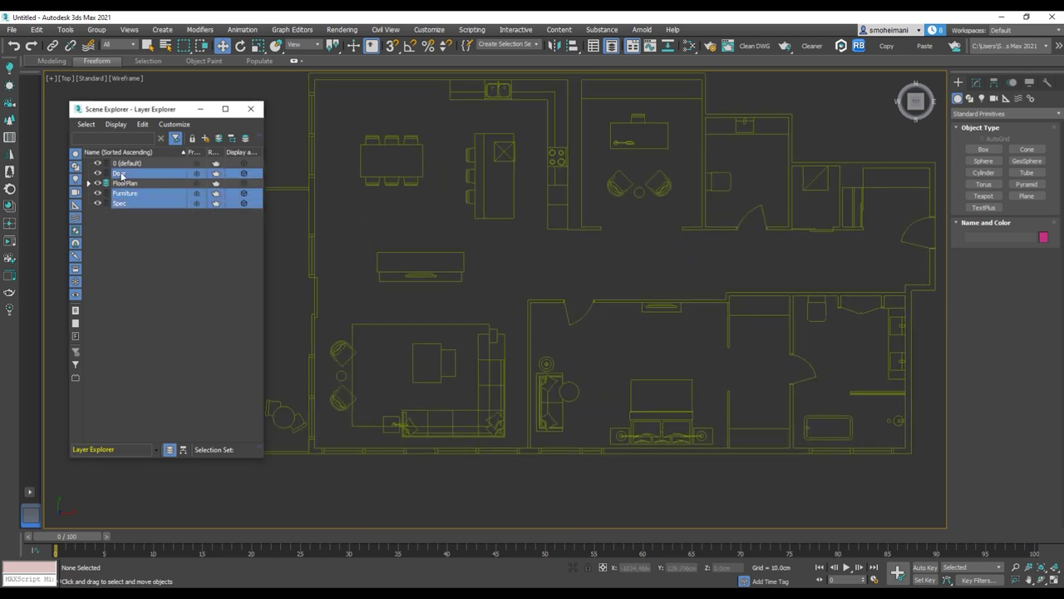
{"action": "right_click", "coordinate": [121, 173]}
{"action": "left_click", "coordinate": [134, 223]}
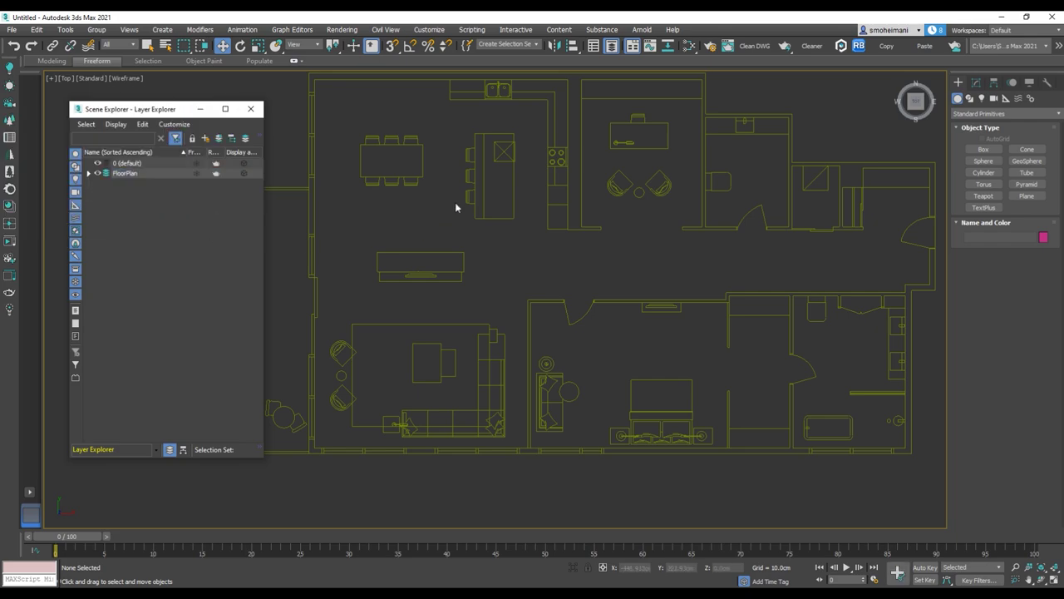
Import the RCP drawing from the InteriorSuite folder with incoming file units set to Inches
{"action": "scroll", "coordinate": [456, 207], "scroll_direction": "down", "scroll_amount": 5}
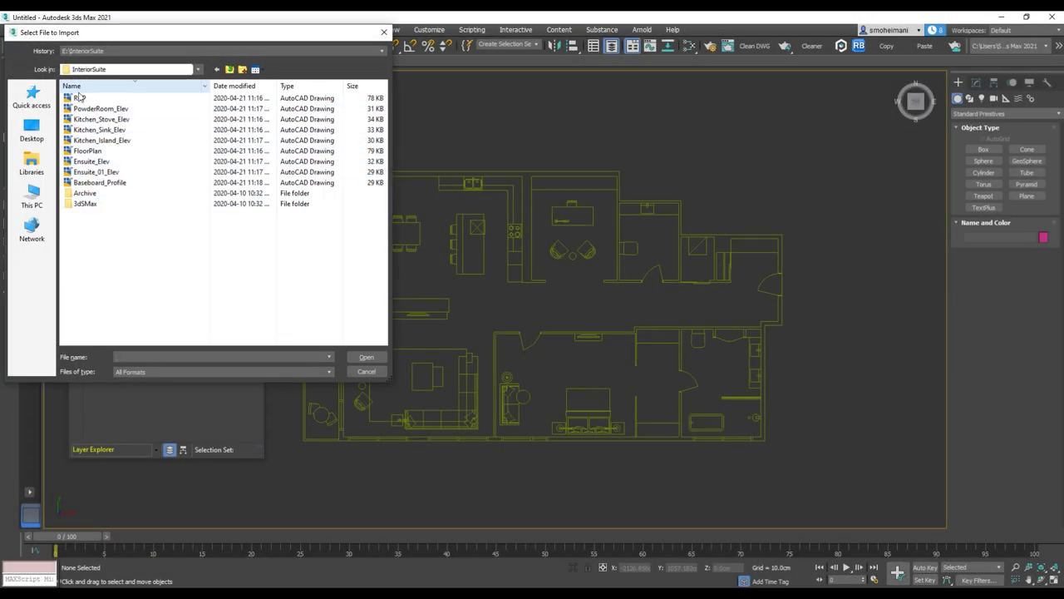
{"action": "left_click", "coordinate": [95, 204]}
{"action": "left_click", "coordinate": [365, 361]}
{"action": "left_click", "coordinate": [538, 188]}
{"action": "left_click", "coordinate": [526, 205]}
{"action": "left_click", "coordinate": [556, 460]}
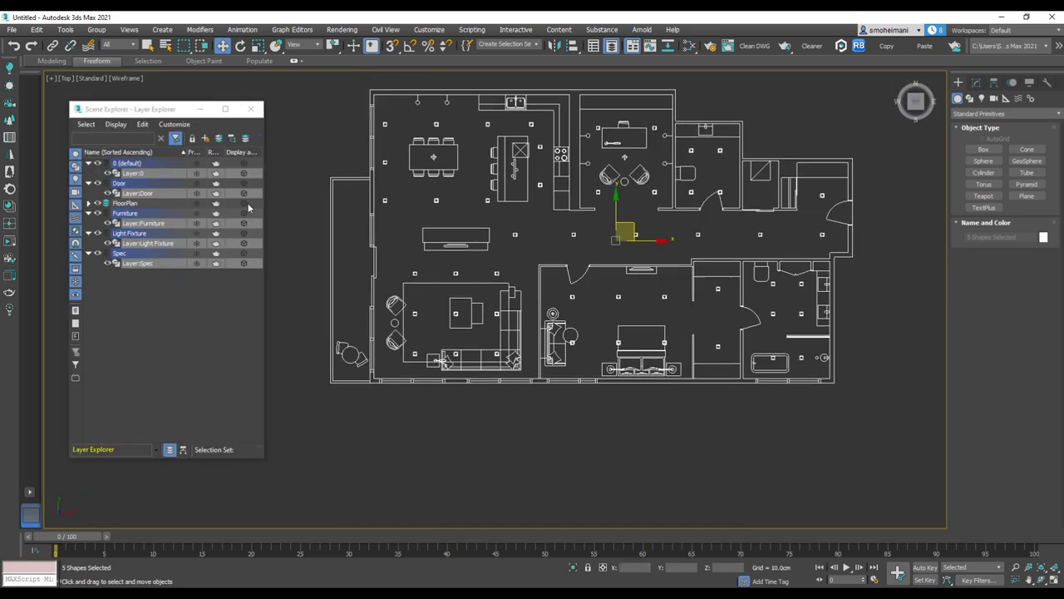
Put the imported ceiling plan shapes on a new layer named RCP
{"action": "right_click", "coordinate": [147, 168]}
{"action": "mouse_move", "coordinate": [178, 199]}
{"action": "left_click", "coordinate": [282, 201]}
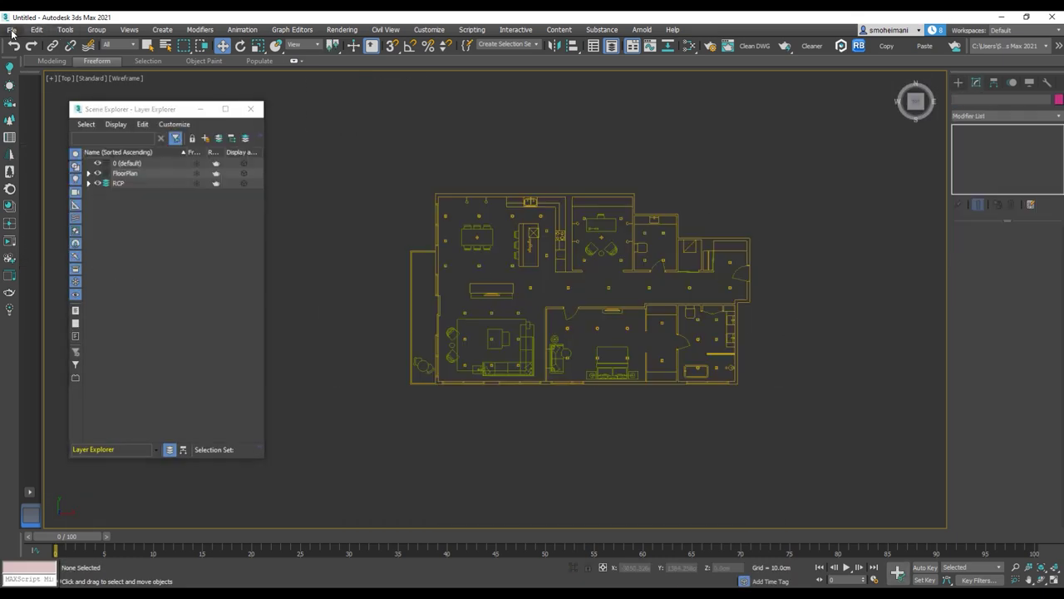
Import the Kitchen_Sink_Elev drawing with incoming file units set to Inches
{"action": "left_click", "coordinate": [11, 31]}
{"action": "mouse_move", "coordinate": [101, 183]}
{"action": "left_click", "coordinate": [155, 180]}
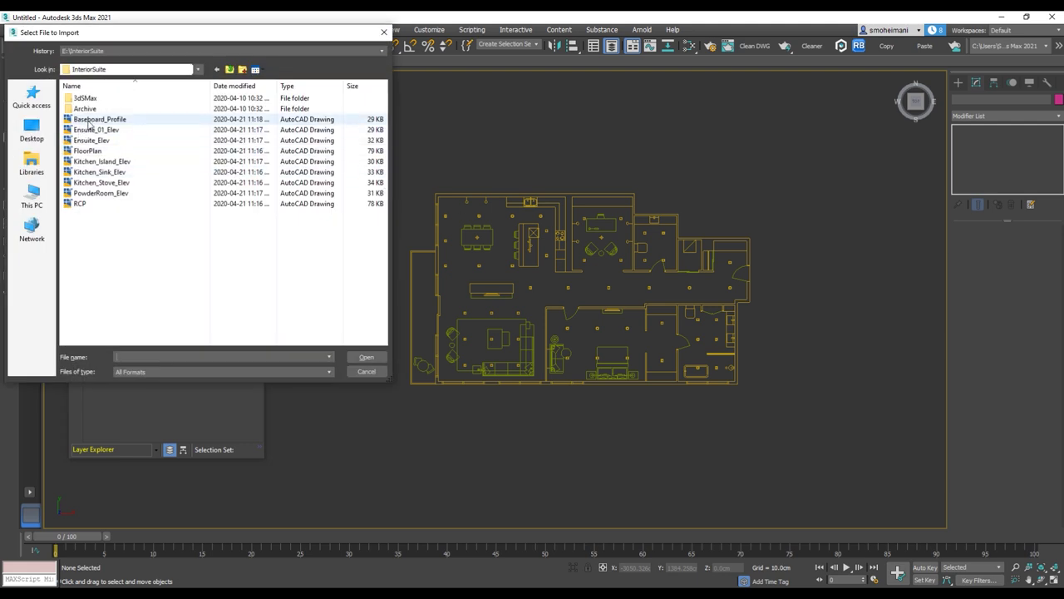
{"action": "left_click", "coordinate": [100, 171]}
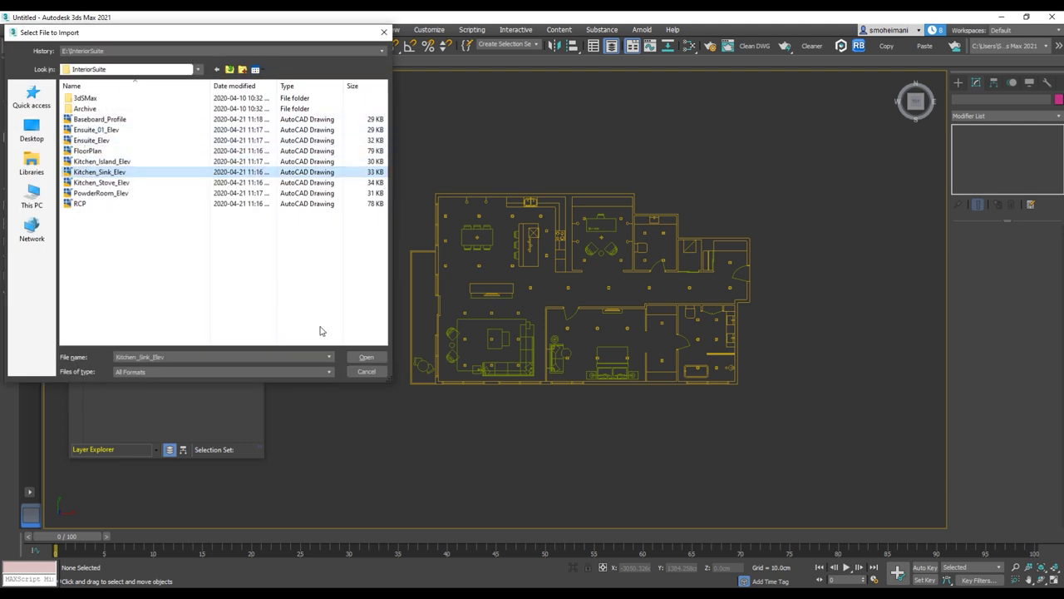
{"action": "left_click", "coordinate": [367, 357]}
{"action": "left_click", "coordinate": [530, 189]}
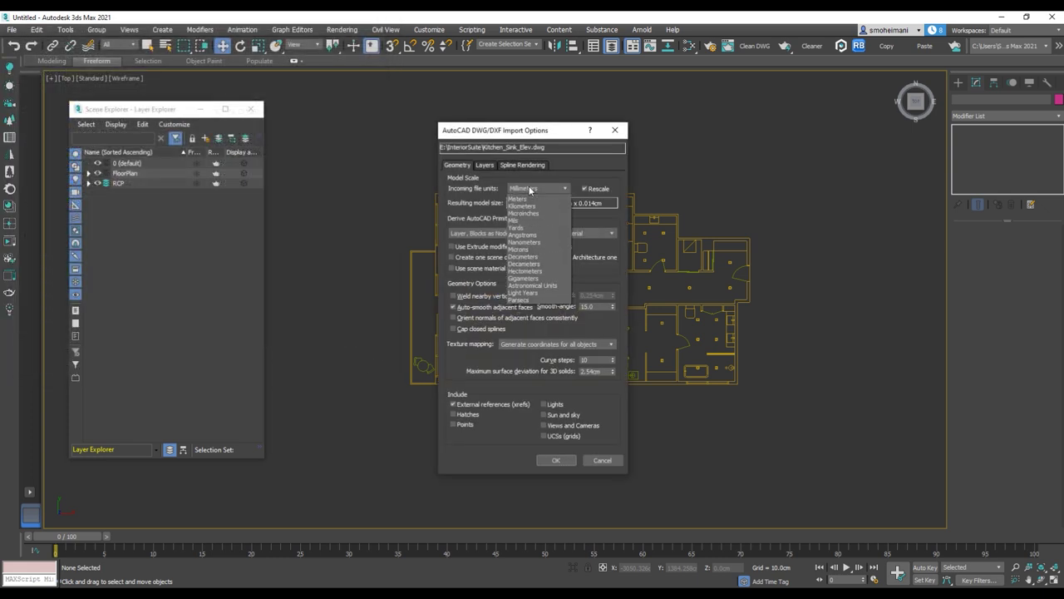
{"action": "left_click", "coordinate": [517, 198]}
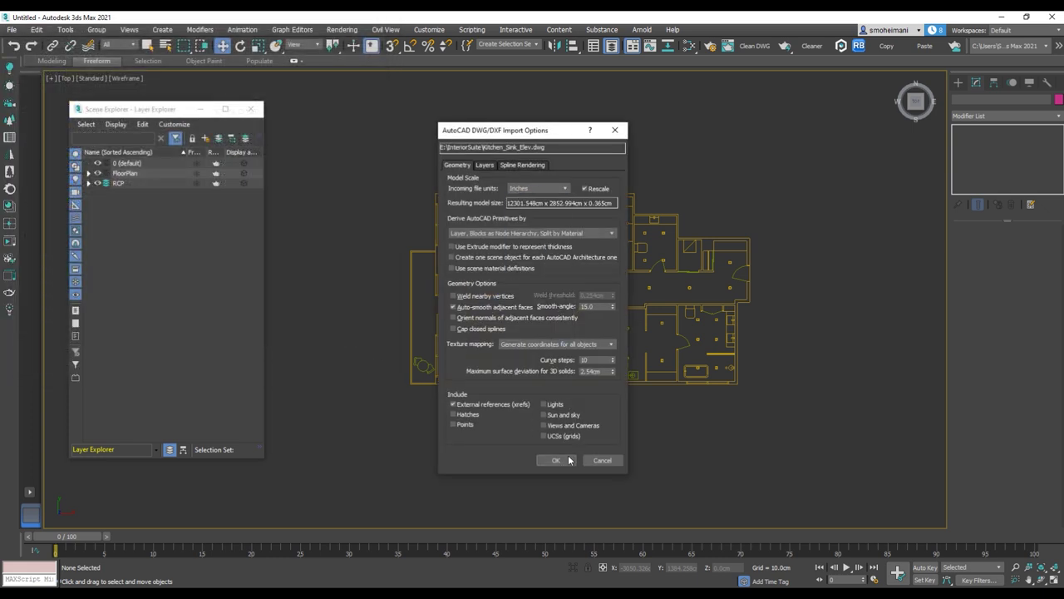
{"action": "left_click", "coordinate": [555, 459]}
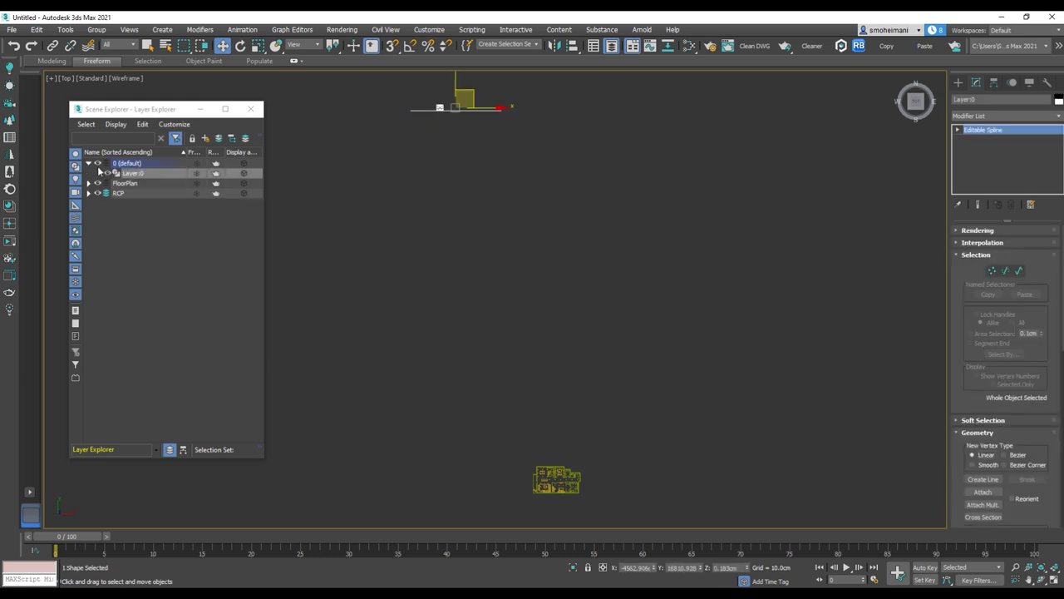
Put the imported sink elevation on a new layer named Kitchen_Sink_Elev
{"action": "right_click", "coordinate": [135, 175]}
{"action": "mouse_move", "coordinate": [177, 200]}
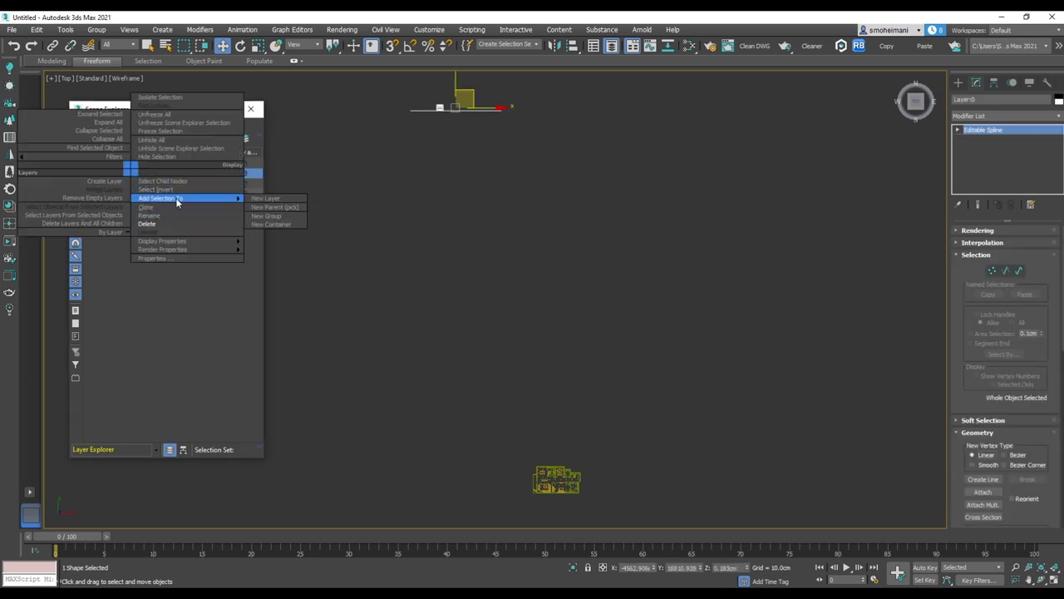
{"action": "left_click", "coordinate": [284, 197]}
{"action": "left_click", "coordinate": [127, 183]}
{"action": "right_click", "coordinate": [124, 182]}
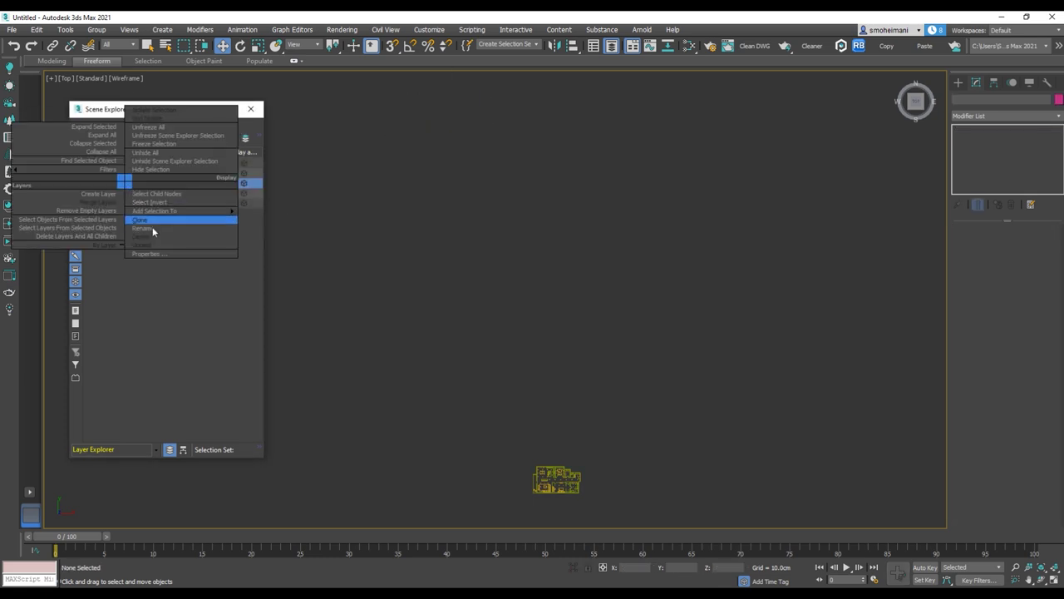
{"action": "left_click", "coordinate": [151, 229]}
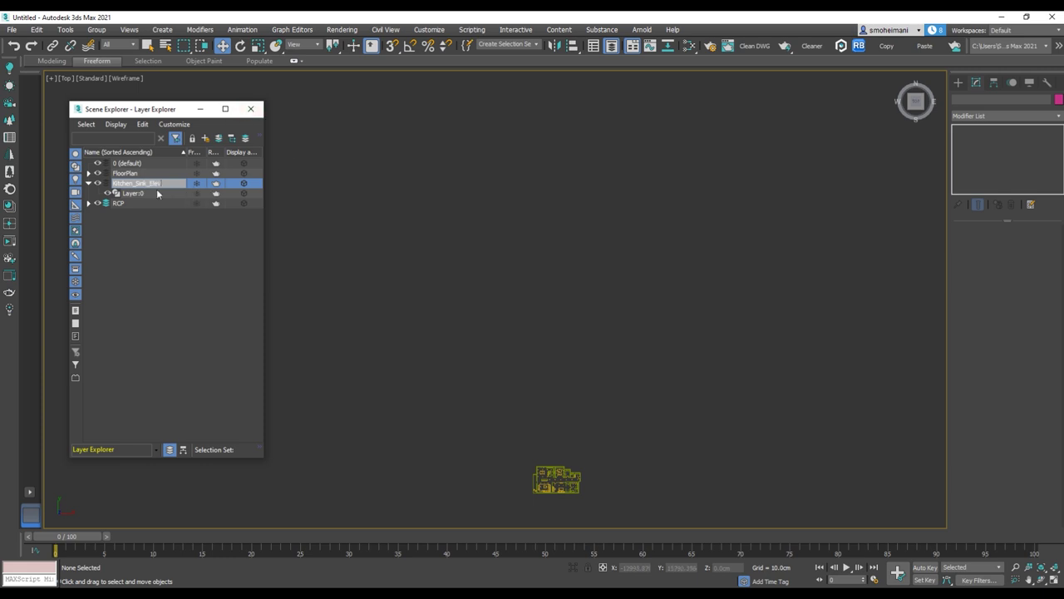
{"action": "key", "text": "Return"}
Move the kitchen sink elevation down to just above the floor plan
{"action": "scroll", "coordinate": [407, 197], "scroll_direction": "down", "scroll_amount": 2}
{"action": "left_click_drag", "start_coordinate": [458, 130], "coordinate": [352, 192]}
{"action": "left_click_drag", "start_coordinate": [431, 144], "coordinate": [489, 304]}
{"action": "scroll", "coordinate": [479, 305], "scroll_direction": "up", "scroll_amount": 6}
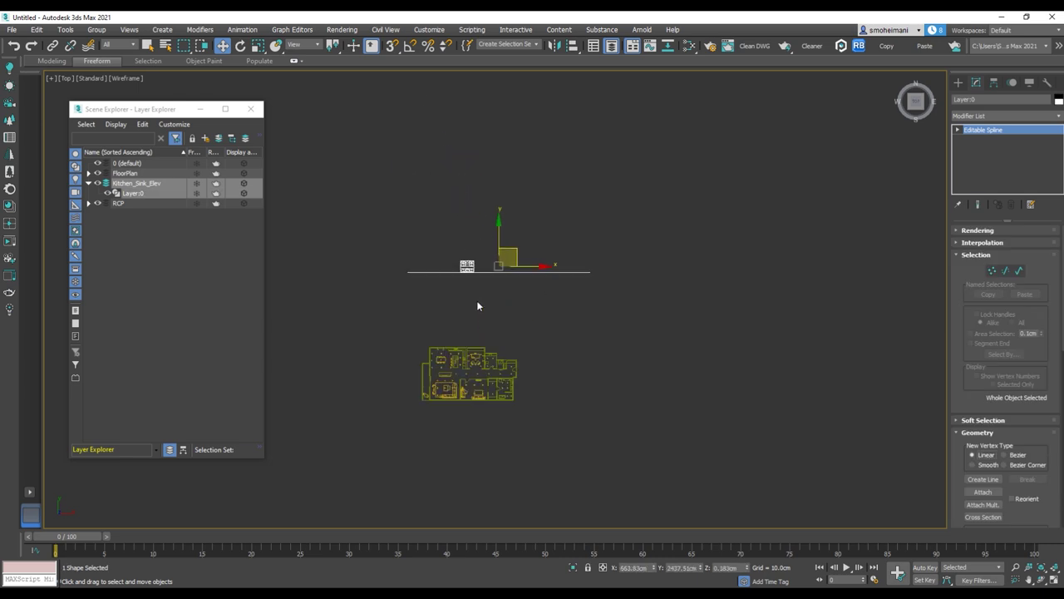
{"action": "left_click_drag", "start_coordinate": [558, 193], "coordinate": [555, 381]}
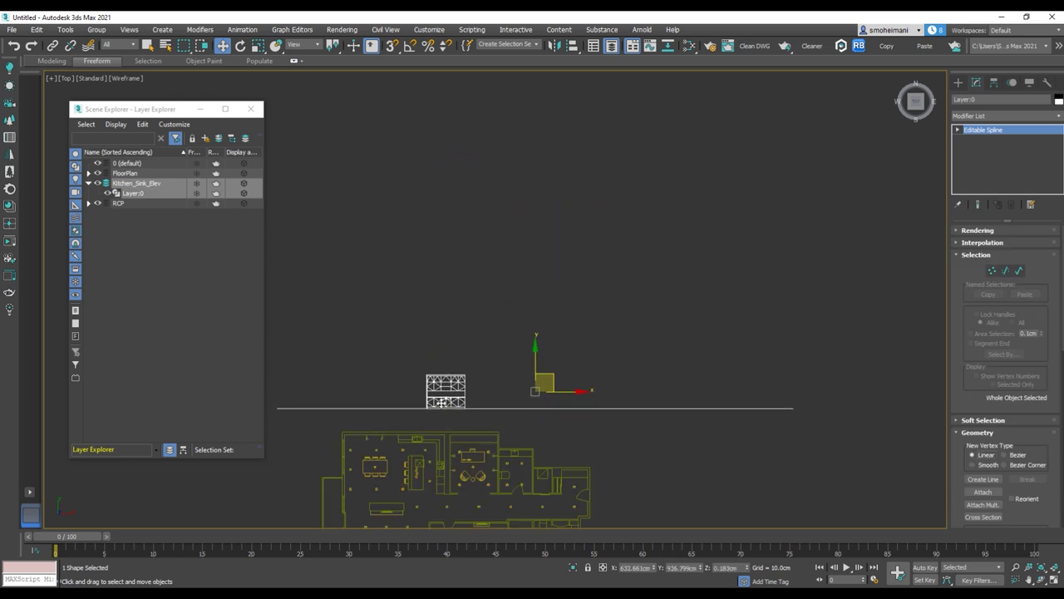
Turn on snapping and align the sink elevation with the kitchen sink counter's outer corner on the floor plan
{"action": "scroll", "coordinate": [440, 403], "scroll_direction": "up", "scroll_amount": 5}
{"action": "left_click", "coordinate": [392, 46]}
{"action": "middle_click_drag", "start_coordinate": [482, 316], "coordinate": [560, 174]}
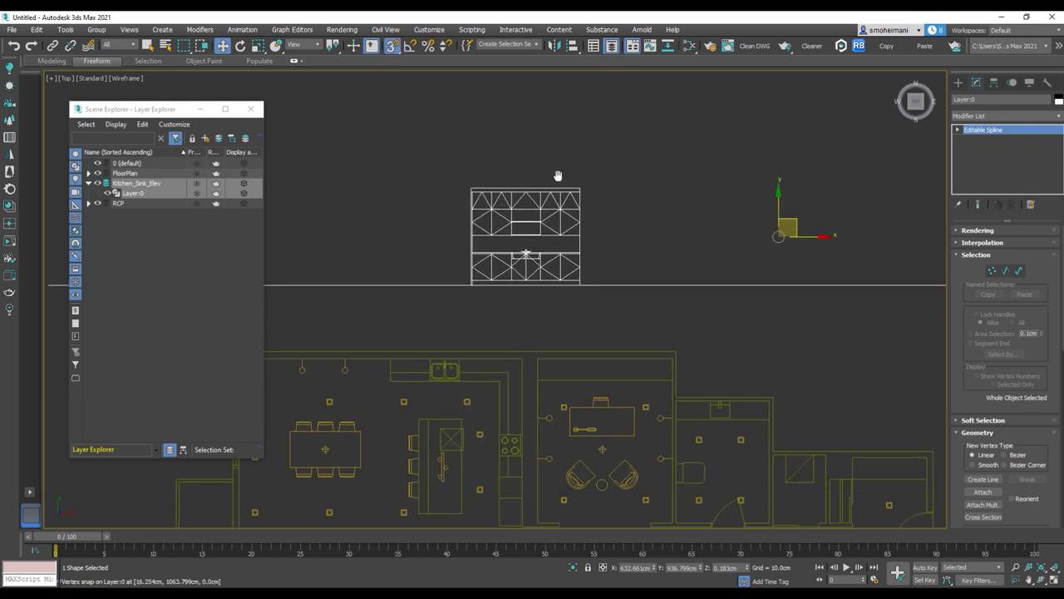
{"action": "scroll", "coordinate": [487, 264], "scroll_direction": "up", "scroll_amount": 4}
{"action": "middle_click_drag", "start_coordinate": [487, 265], "coordinate": [511, 214]}
{"action": "scroll", "coordinate": [517, 221], "scroll_direction": "up", "scroll_amount": 3}
{"action": "left_click_drag", "start_coordinate": [521, 223], "coordinate": [291, 421]}
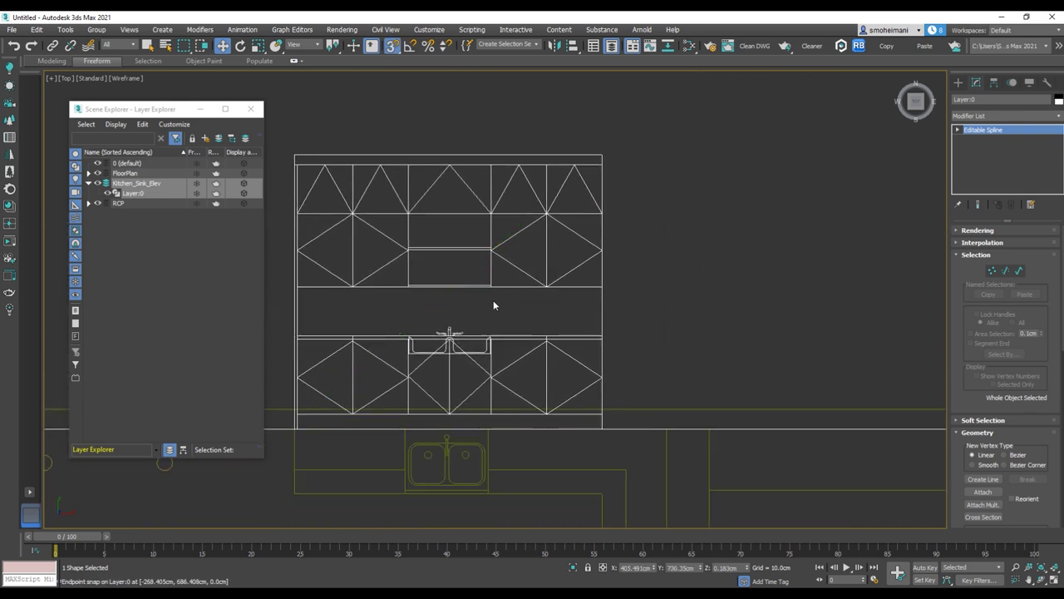
Import the Kitchen_Stove_Elev drawing from the InteriorSuite folder
{"action": "scroll", "coordinate": [493, 300], "scroll_direction": "down", "scroll_amount": 4}
{"action": "left_click", "coordinate": [12, 29]}
{"action": "mouse_move", "coordinate": [46, 182]}
{"action": "left_click", "coordinate": [154, 180]}
{"action": "double_click", "coordinate": [108, 187]}
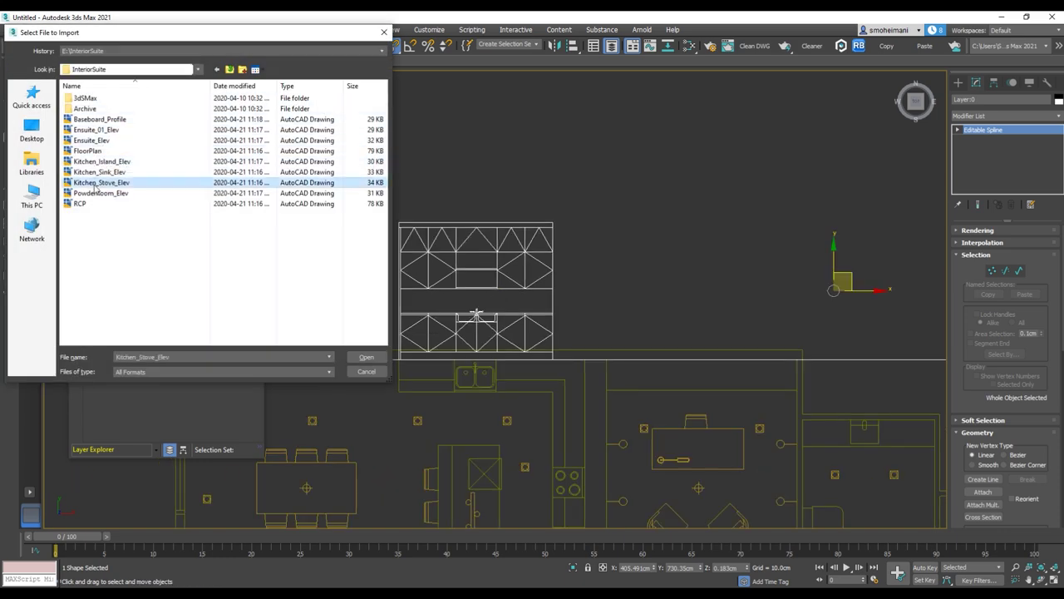
{"action": "left_click", "coordinate": [556, 463]}
Put the imported stove elevation on a new layer named Kitchen_Stove
{"action": "left_click", "coordinate": [131, 173]}
{"action": "right_click", "coordinate": [131, 172]}
{"action": "mouse_move", "coordinate": [166, 200]}
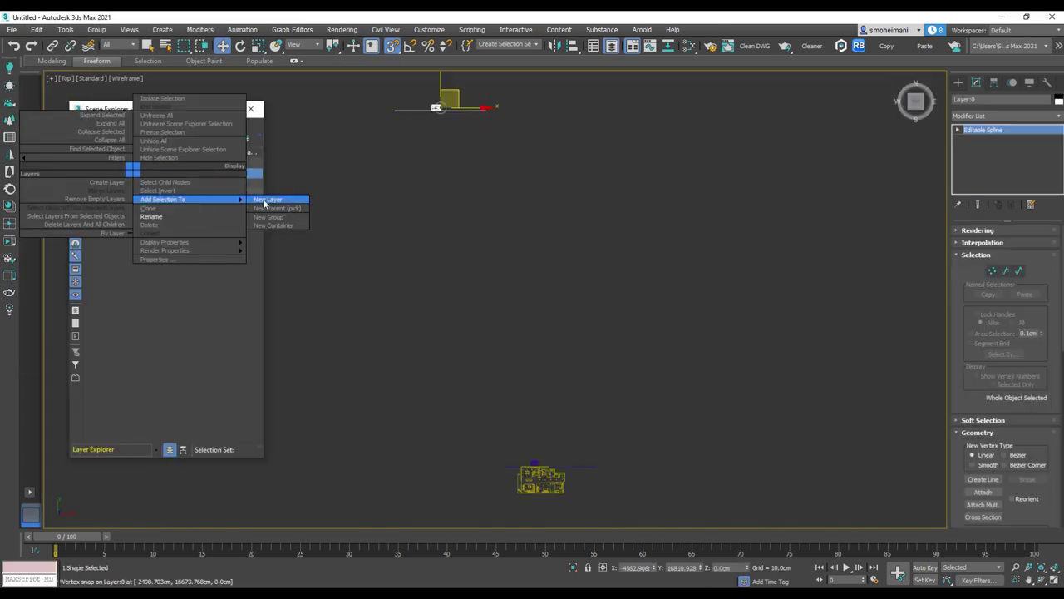
{"action": "left_click", "coordinate": [262, 201]}
{"action": "right_click", "coordinate": [120, 191]}
{"action": "left_click", "coordinate": [142, 236]}
{"action": "type", "text": "Kitchen_Stove"}
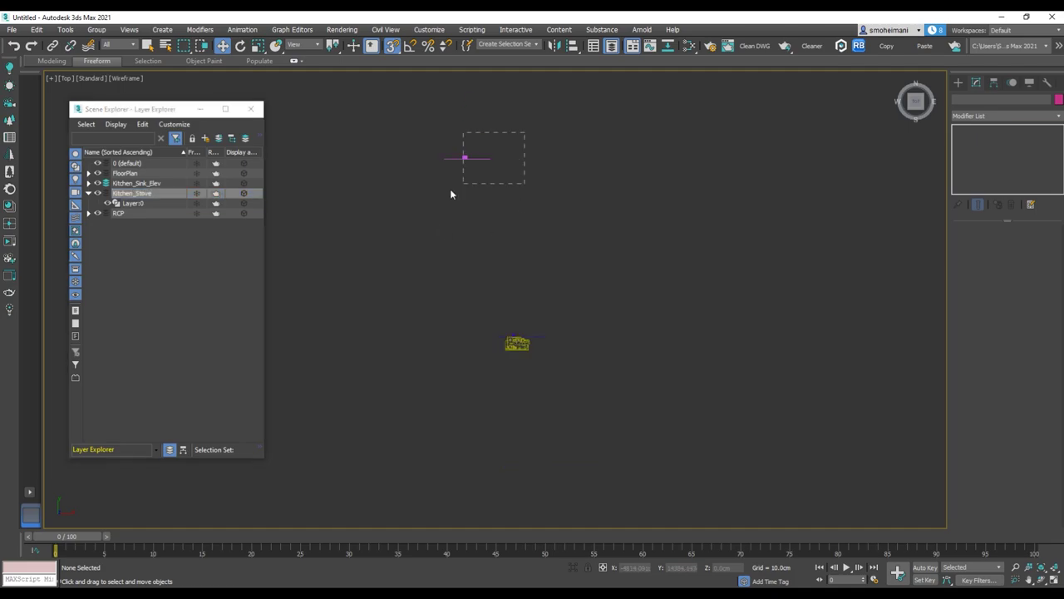
{"action": "left_click_drag", "start_coordinate": [558, 328], "coordinate": [637, 344]}
Hide the RCP, PowderRoom, BaseBoard_Profile, Kitchen_Stove, Kitchen_Sink_Elev, Kitchen_Island, Ensuite_Elev and Ensuite_01_Elev layers, leaving FloorPlan shown
{"action": "left_click", "coordinate": [88, 232]}
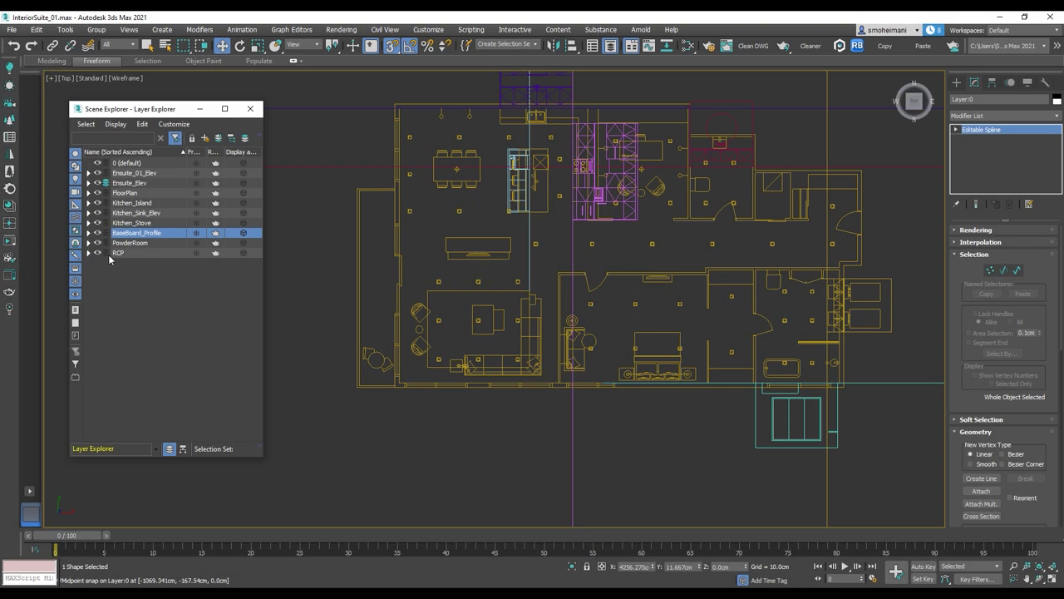
{"action": "left_click", "coordinate": [97, 252]}
{"action": "left_click", "coordinate": [97, 243]}
{"action": "left_click", "coordinate": [97, 233]}
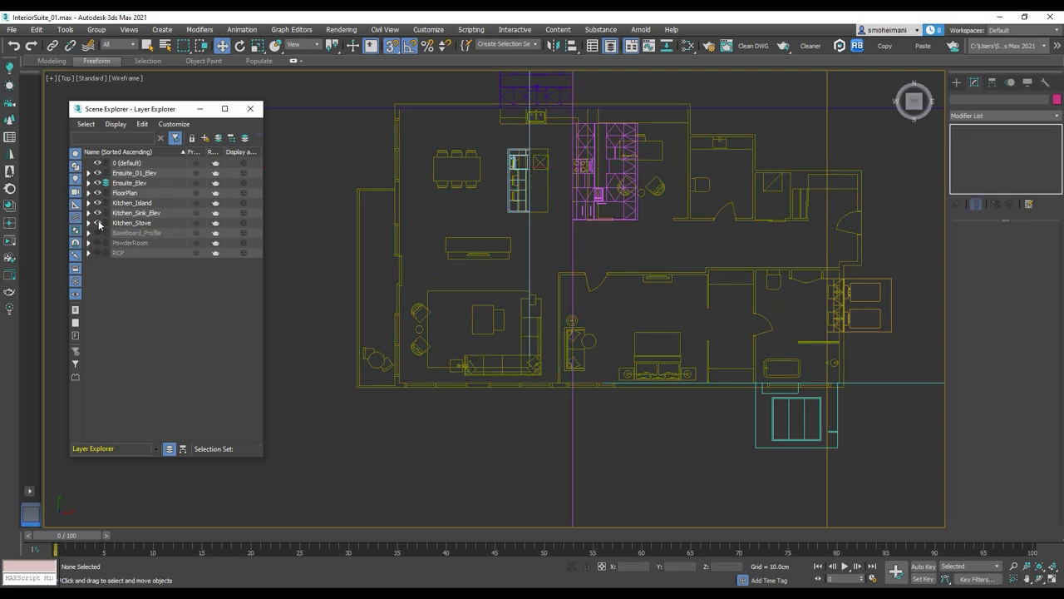
{"action": "left_click", "coordinate": [97, 223]}
{"action": "left_click", "coordinate": [97, 213]}
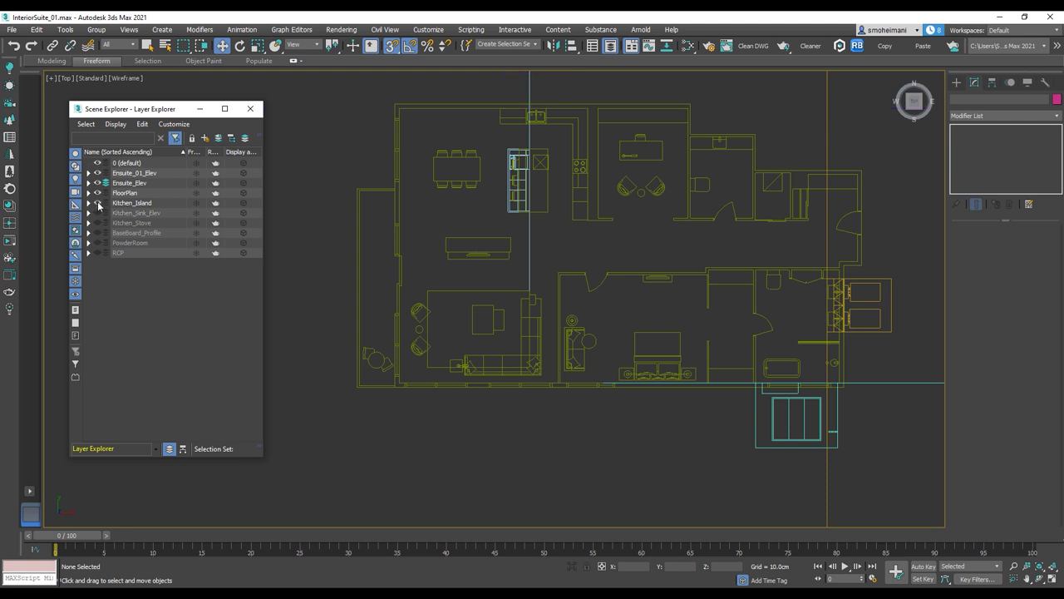
{"action": "left_click", "coordinate": [98, 203]}
{"action": "left_click", "coordinate": [97, 183]}
{"action": "left_click", "coordinate": [98, 172]}
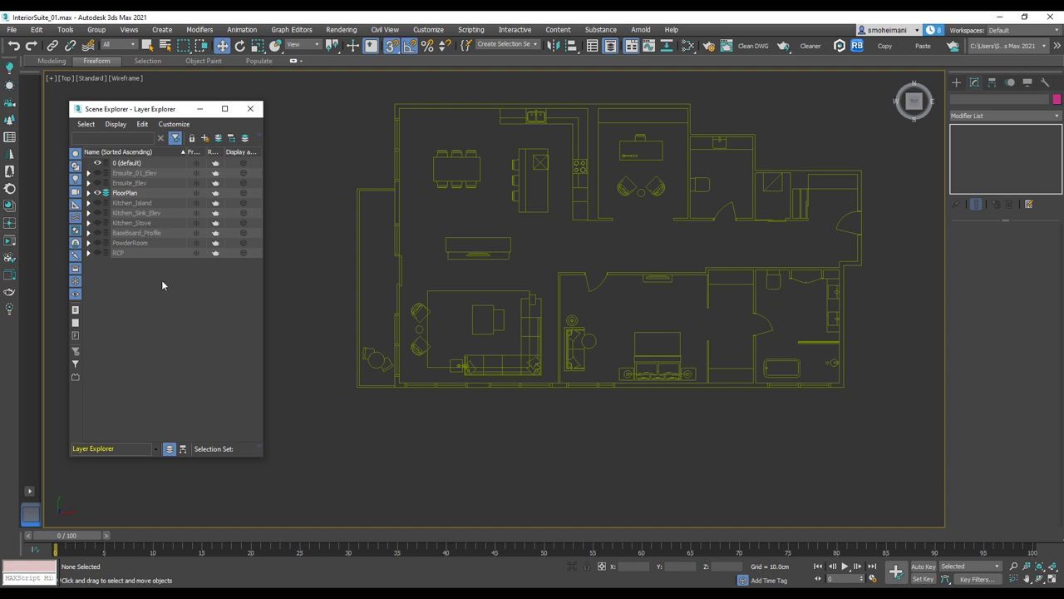
Create a new layer under RCP and add it to another new top-level layer
{"action": "left_click", "coordinate": [137, 254]}
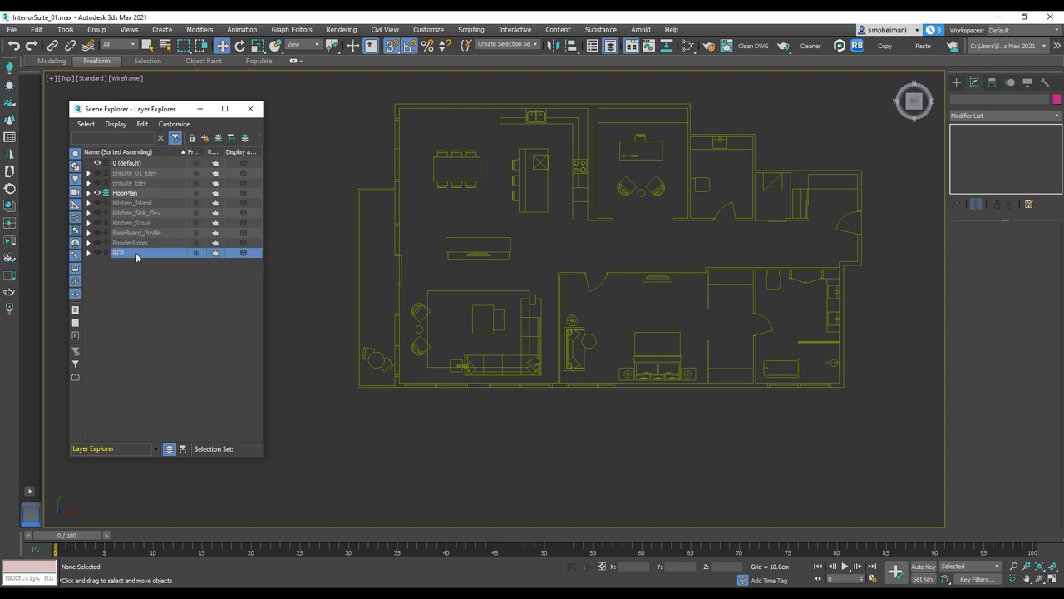
{"action": "left_click", "coordinate": [205, 139]}
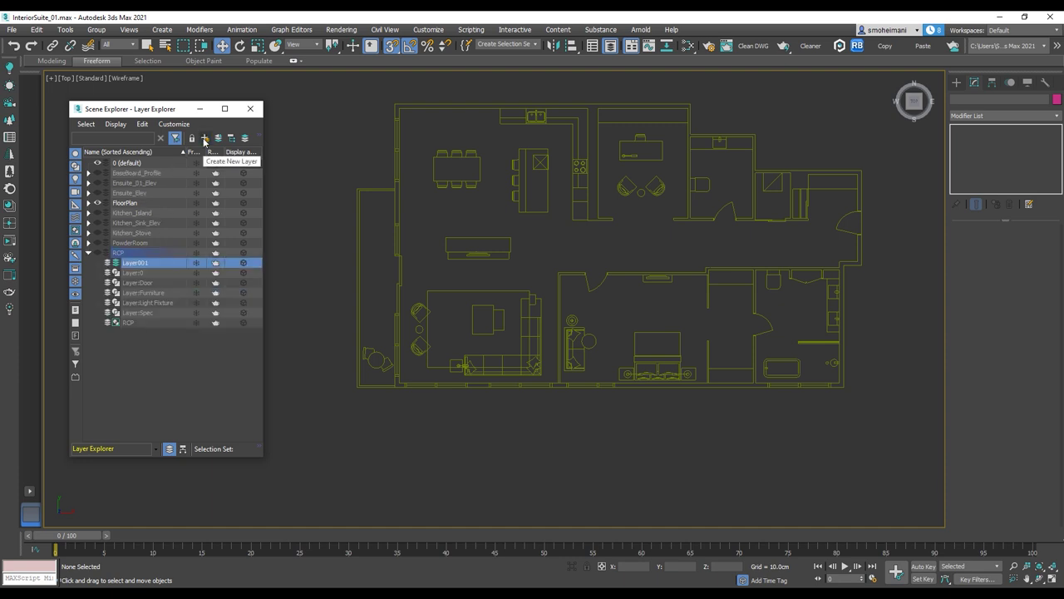
{"action": "right_click", "coordinate": [139, 266]}
{"action": "mouse_move", "coordinate": [179, 271]}
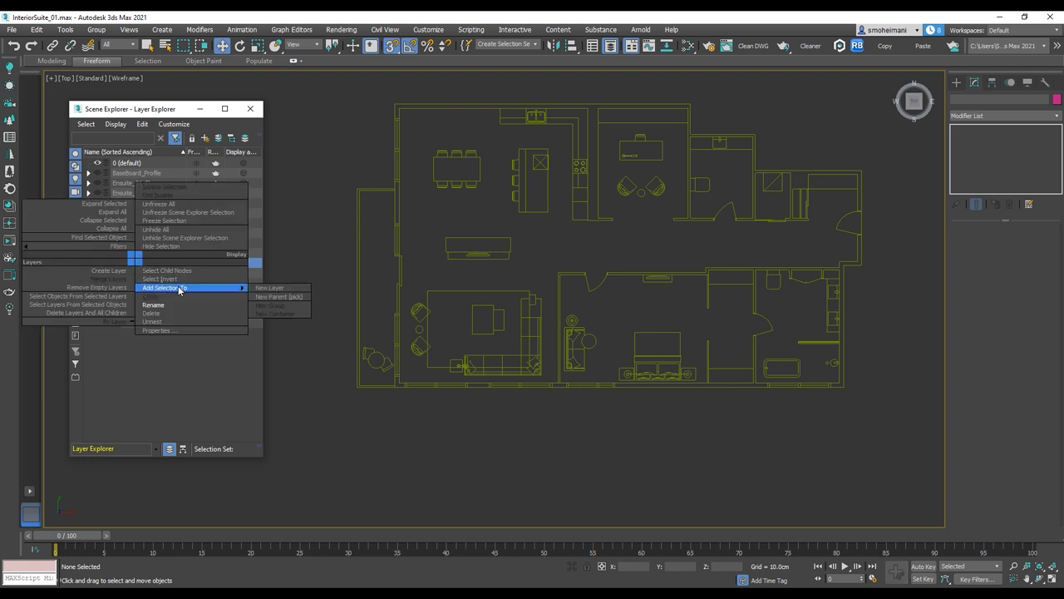
{"action": "left_click", "coordinate": [266, 289]}
Rename the new top-level layer as Wall, make it the active layer and collapse the RCP layer
{"action": "left_click", "coordinate": [118, 244]}
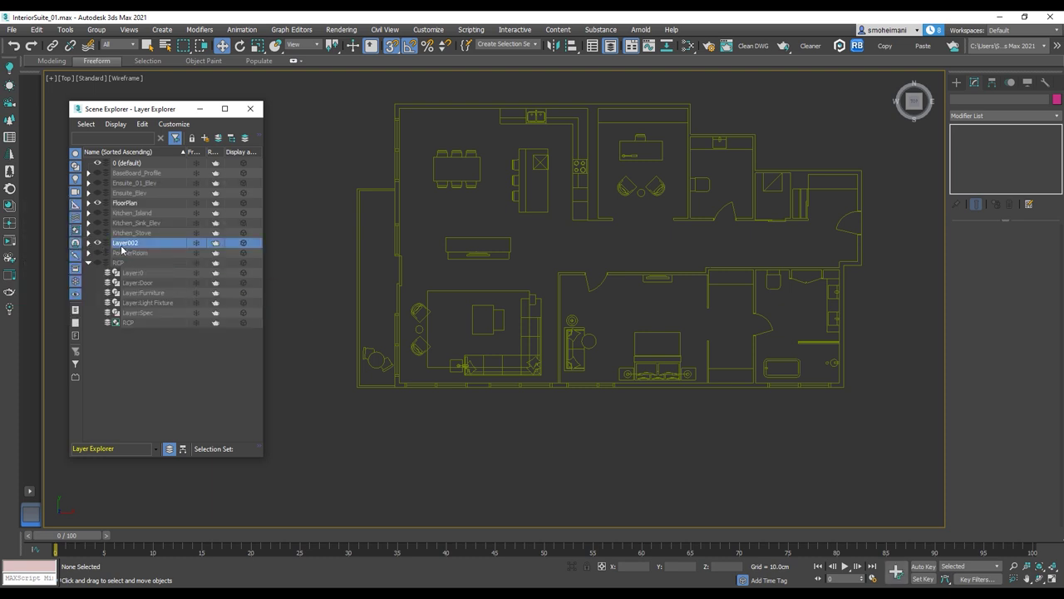
{"action": "right_click", "coordinate": [118, 243]}
{"action": "left_click", "coordinate": [137, 289]}
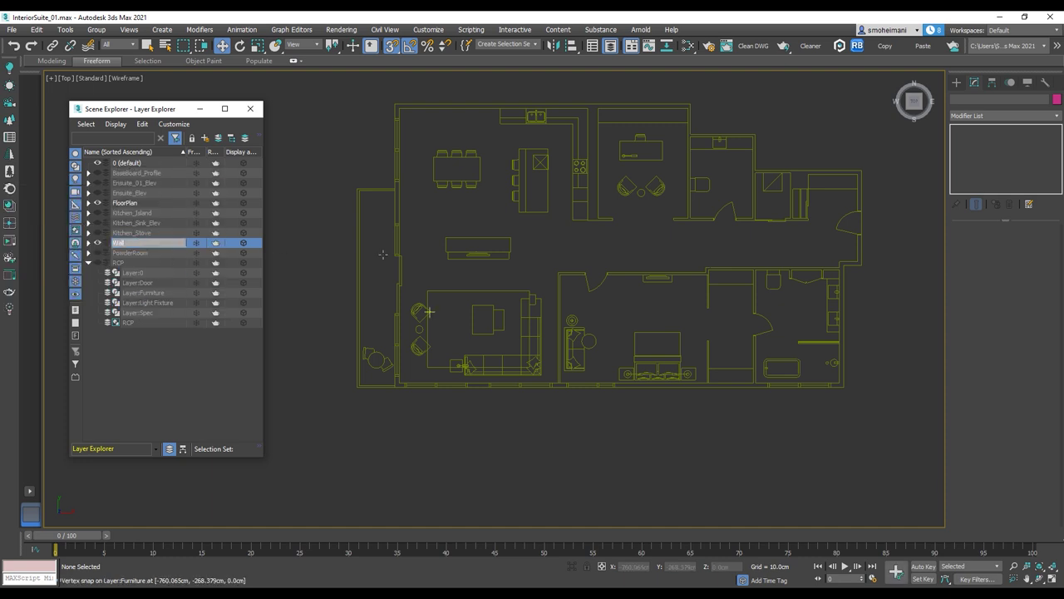
{"action": "left_click", "coordinate": [108, 242]}
{"action": "left_click", "coordinate": [88, 263]}
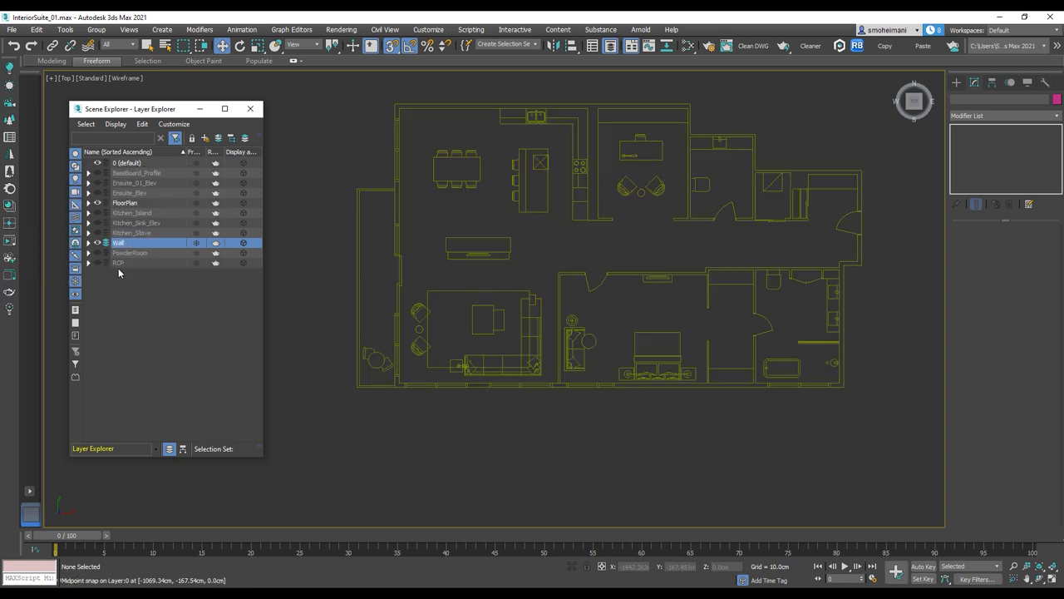
Start a snapped Line spline at the entrance door's upper jamb and trace the inside walls of the entry closet
{"action": "middle_click_drag", "start_coordinate": [650, 230], "coordinate": [597, 269]}
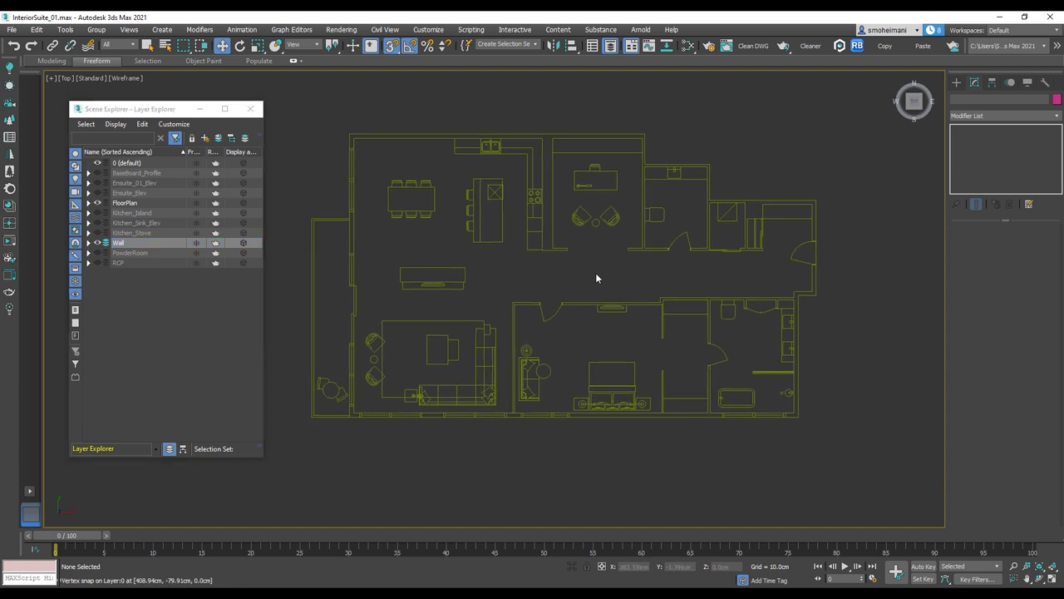
{"action": "middle_click_drag", "start_coordinate": [758, 324], "coordinate": [754, 327]}
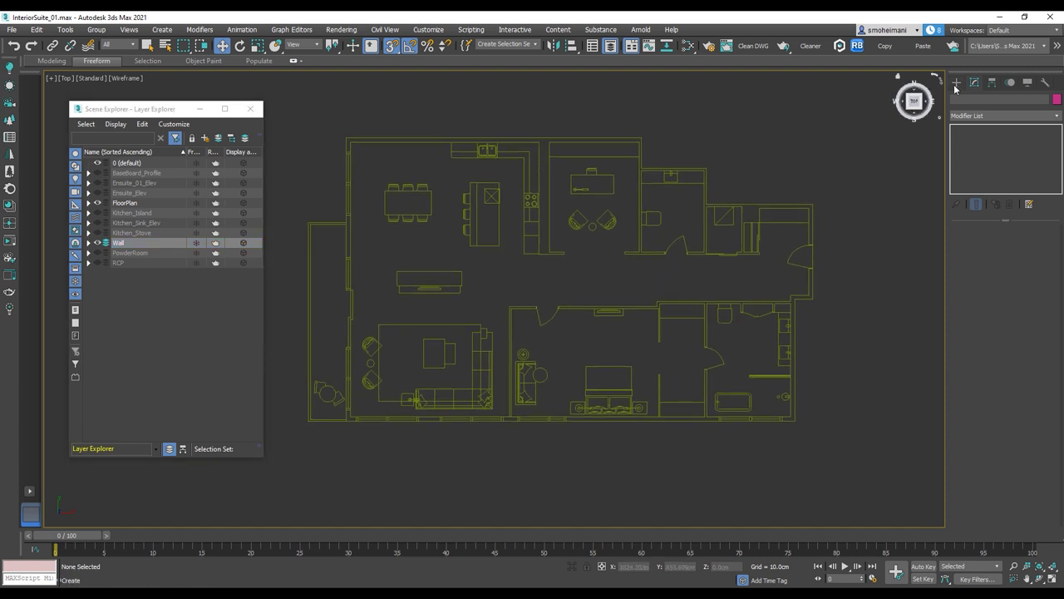
{"action": "left_click", "coordinate": [955, 84]}
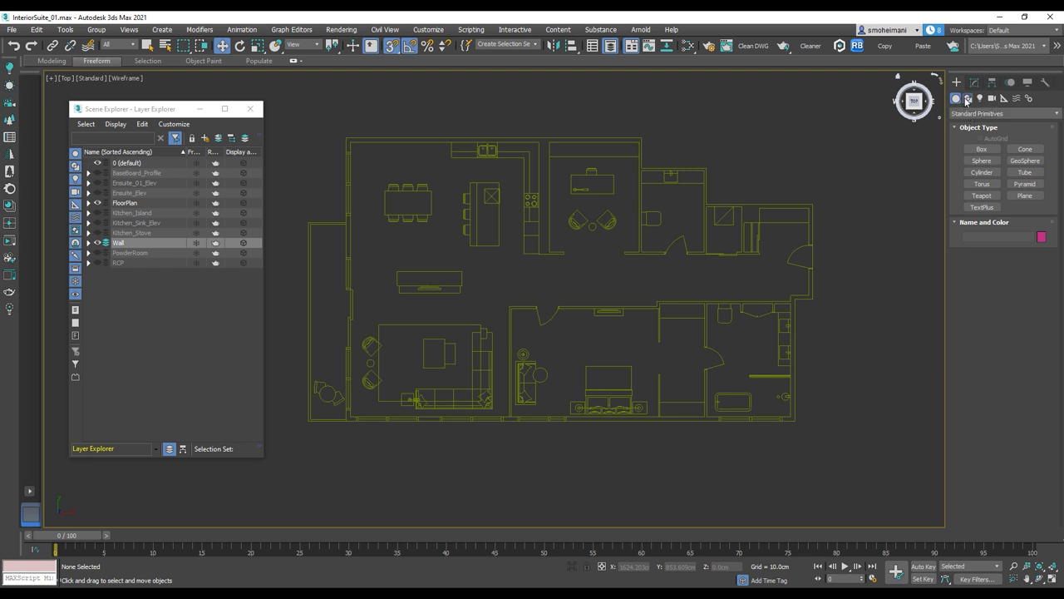
{"action": "left_click", "coordinate": [967, 99]}
{"action": "left_click", "coordinate": [982, 158]}
{"action": "scroll", "coordinate": [813, 255], "scroll_direction": "up", "scroll_amount": 6}
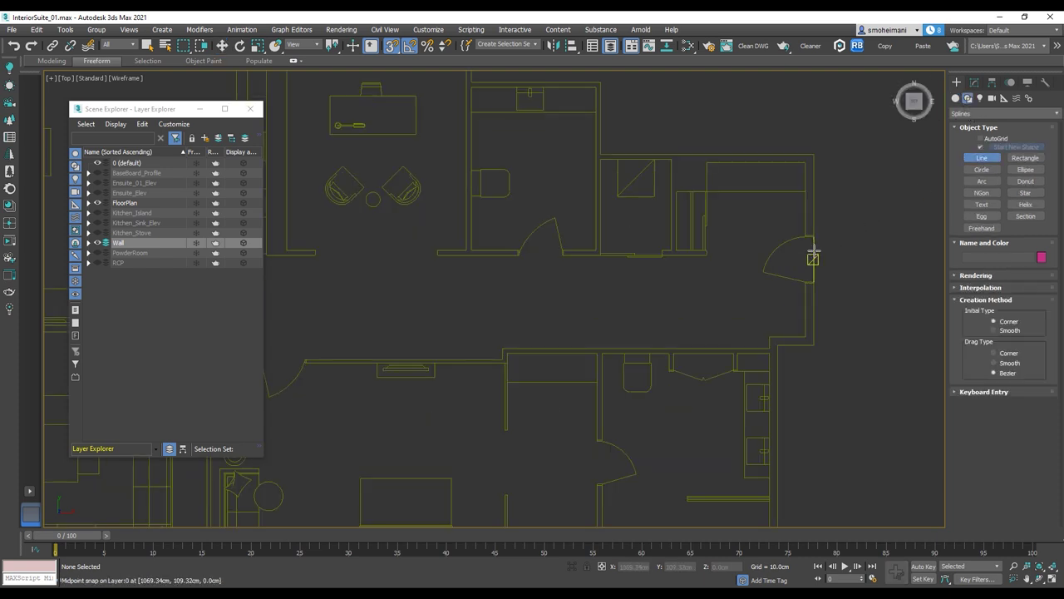
{"action": "scroll", "coordinate": [793, 272], "scroll_direction": "up", "scroll_amount": 3}
{"action": "left_click", "coordinate": [775, 278]}
{"action": "scroll", "coordinate": [787, 258], "scroll_direction": "down", "scroll_amount": 4}
{"action": "left_click", "coordinate": [780, 165]}
{"action": "left_click", "coordinate": [641, 166]}
Continue the wall line around the small room beside the entry closet to the powder room's door jamb
{"action": "scroll", "coordinate": [640, 190], "scroll_direction": "up", "scroll_amount": 4}
{"action": "left_click", "coordinate": [643, 221]}
{"action": "left_click", "coordinate": [558, 221]}
{"action": "left_click", "coordinate": [557, 386]}
{"action": "left_click", "coordinate": [516, 400]}
{"action": "left_click", "coordinate": [516, 386]}
{"action": "left_click", "coordinate": [544, 386]}
{"action": "left_click", "coordinate": [544, 129]}
{"action": "left_click", "coordinate": [344, 129]}
{"action": "left_click", "coordinate": [344, 401]}
{"action": "scroll", "coordinate": [368, 361], "scroll_direction": "down", "scroll_amount": 4}
{"action": "left_click", "coordinate": [460, 365]}
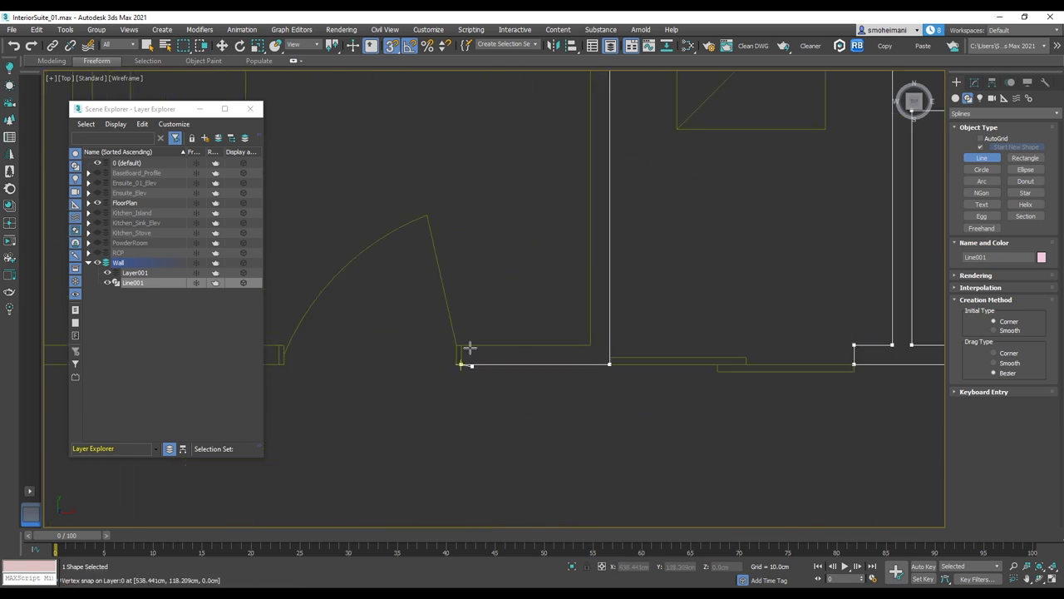
Trace the powder room's inside walls and continue the line past its door to the office opening and lower corner
{"action": "left_click", "coordinate": [461, 345]}
{"action": "left_click", "coordinate": [590, 345]}
{"action": "scroll", "coordinate": [580, 305], "scroll_direction": "down", "scroll_amount": 4}
{"action": "middle_click_drag", "start_coordinate": [578, 307], "coordinate": [658, 507]}
{"action": "left_click", "coordinate": [666, 202]}
{"action": "left_click", "coordinate": [416, 202]}
{"action": "middle_click_drag", "start_coordinate": [454, 441], "coordinate": [548, 214]}
{"action": "left_click", "coordinate": [511, 296]}
{"action": "left_click", "coordinate": [614, 307]}
{"action": "left_click", "coordinate": [293, 308]}
{"action": "left_click", "coordinate": [293, 288]}
{"action": "left_click", "coordinate": [408, 288]}
Trace the office's inside walls and continue the line around the partition between the office and kitchen
{"action": "scroll", "coordinate": [421, 271], "scroll_direction": "down", "scroll_amount": 4}
{"action": "middle_click_drag", "start_coordinate": [499, 133], "coordinate": [750, 362]}
{"action": "left_click", "coordinate": [705, 230]}
{"action": "left_click", "coordinate": [344, 230]}
{"action": "scroll", "coordinate": [344, 249], "scroll_direction": "down", "scroll_amount": 4}
{"action": "middle_click_drag", "start_coordinate": [337, 428], "coordinate": [482, 295]}
{"action": "scroll", "coordinate": [479, 294], "scroll_direction": "up", "scroll_amount": 6}
{"action": "left_click", "coordinate": [513, 357]}
{"action": "left_click", "coordinate": [594, 357]}
{"action": "left_click", "coordinate": [593, 371]}
{"action": "left_click", "coordinate": [454, 371]}
{"action": "left_click", "coordinate": [273, 276]}
Trace the kitchen-side wall end and the upper exterior walls back to the entrance door, and close the spline
{"action": "middle_click_drag", "start_coordinate": [273, 296], "coordinate": [501, 271]}
{"action": "scroll", "coordinate": [501, 271], "scroll_direction": "up", "scroll_amount": 5}
{"action": "scroll", "coordinate": [526, 275], "scroll_direction": "up", "scroll_amount": 6}
{"action": "left_click", "coordinate": [423, 261]}
{"action": "left_click", "coordinate": [327, 261]}
{"action": "scroll", "coordinate": [375, 243], "scroll_direction": "down", "scroll_amount": 6}
{"action": "scroll", "coordinate": [736, 169], "scroll_direction": "down", "scroll_amount": 2}
{"action": "scroll", "coordinate": [606, 207], "scroll_direction": "down", "scroll_amount": 2}
{"action": "scroll", "coordinate": [839, 247], "scroll_direction": "up", "scroll_amount": 2}
{"action": "scroll", "coordinate": [513, 284], "scroll_direction": "down", "scroll_amount": 2}
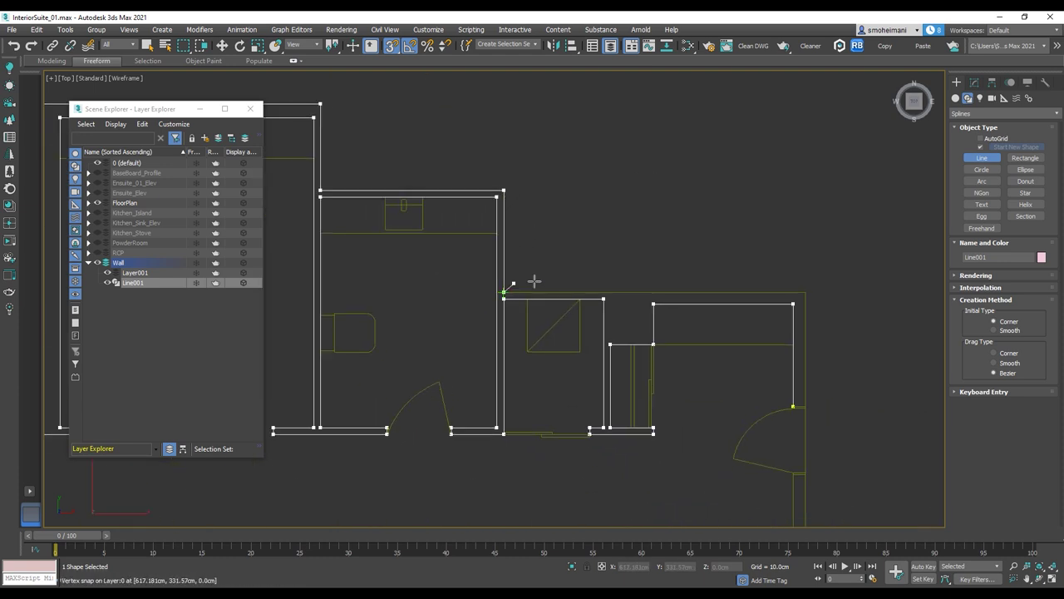
{"action": "scroll", "coordinate": [812, 421], "scroll_direction": "up", "scroll_amount": 3}
{"action": "left_click", "coordinate": [706, 361]}
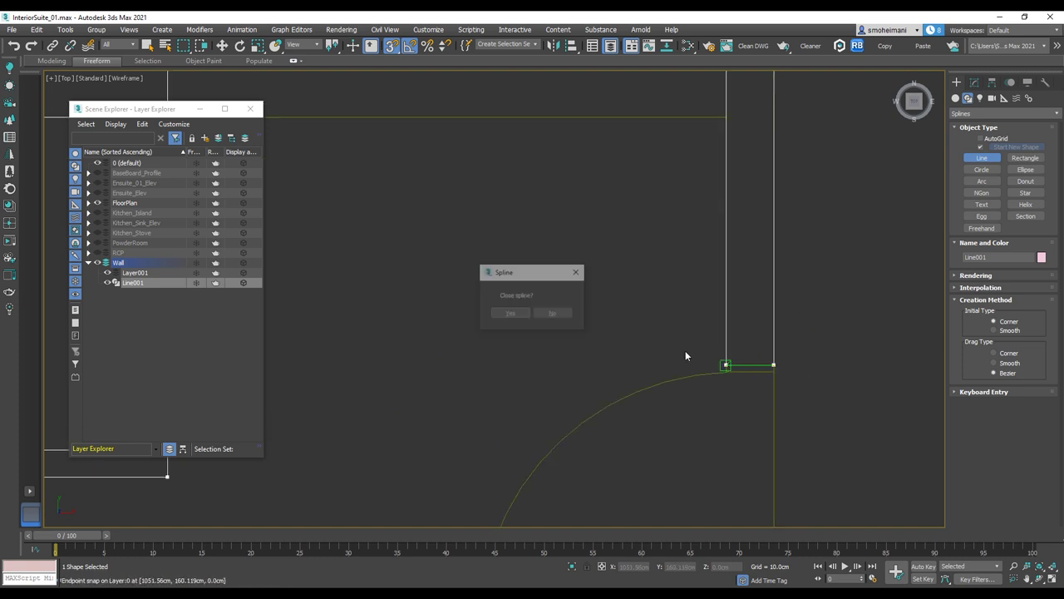
{"action": "left_click", "coordinate": [510, 312]}
Use Create Line in the same shape to trace the walls starting from the entrance door's lower jamb
{"action": "left_click", "coordinate": [974, 82]}
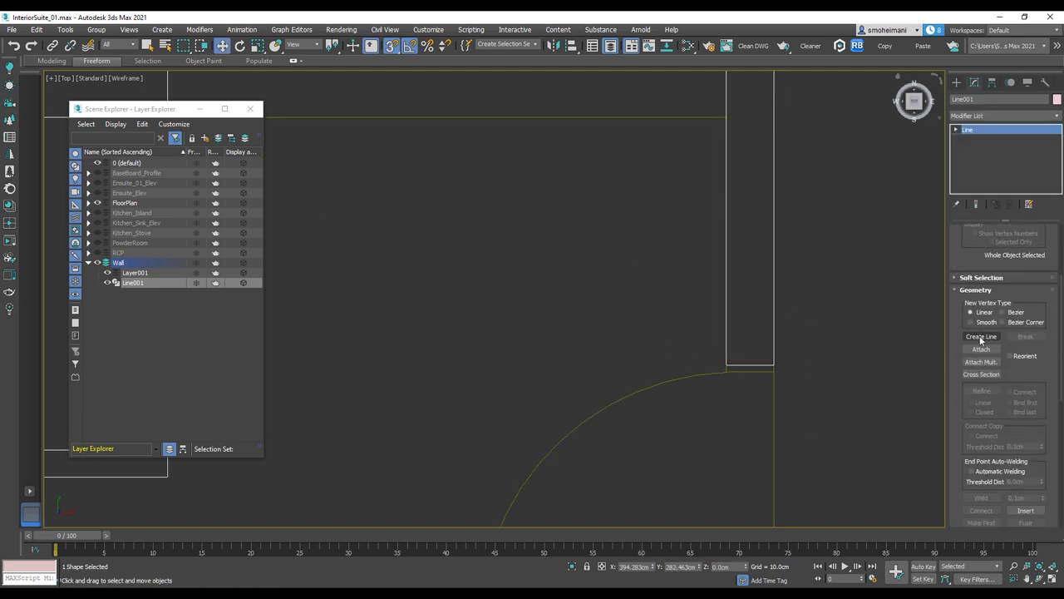
{"action": "left_click", "coordinate": [981, 336]}
{"action": "scroll", "coordinate": [748, 374], "scroll_direction": "down", "scroll_amount": 3}
{"action": "middle_click_drag", "start_coordinate": [748, 374], "coordinate": [733, 91]}
{"action": "scroll", "coordinate": [739, 176], "scroll_direction": "up", "scroll_amount": 3}
{"action": "left_click", "coordinate": [722, 183]}
{"action": "left_click", "coordinate": [676, 183]}
{"action": "middle_click_drag", "start_coordinate": [679, 391], "coordinate": [727, 118]}
{"action": "left_click", "coordinate": [724, 211]}
{"action": "left_click", "coordinate": [412, 260]}
{"action": "left_click", "coordinate": [412, 281]}
{"action": "scroll", "coordinate": [282, 281], "scroll_direction": "down", "scroll_amount": 4}
{"action": "scroll", "coordinate": [544, 276], "scroll_direction": "up", "scroll_amount": 6}
{"action": "left_click", "coordinate": [408, 295]}
{"action": "left_click", "coordinate": [408, 316]}
Trace the remaining wall sections between the doors and windows as closed splines in the same wall shape
{"action": "left_click", "coordinate": [620, 240]}
{"action": "left_click", "coordinate": [620, 181]}
{"action": "left_click", "coordinate": [571, 217]}
{"action": "scroll", "coordinate": [573, 390], "scroll_direction": "up", "scroll_amount": 5}
{"action": "left_click", "coordinate": [568, 388]}
{"action": "left_click", "coordinate": [608, 387]}
{"action": "scroll", "coordinate": [602, 341], "scroll_direction": "down", "scroll_amount": 5}
{"action": "left_click", "coordinate": [603, 178]}
{"action": "left_click", "coordinate": [738, 179]}
{"action": "scroll", "coordinate": [740, 191], "scroll_direction": "up", "scroll_amount": 5}
{"action": "scroll", "coordinate": [539, 230], "scroll_direction": "up", "scroll_amount": 2}
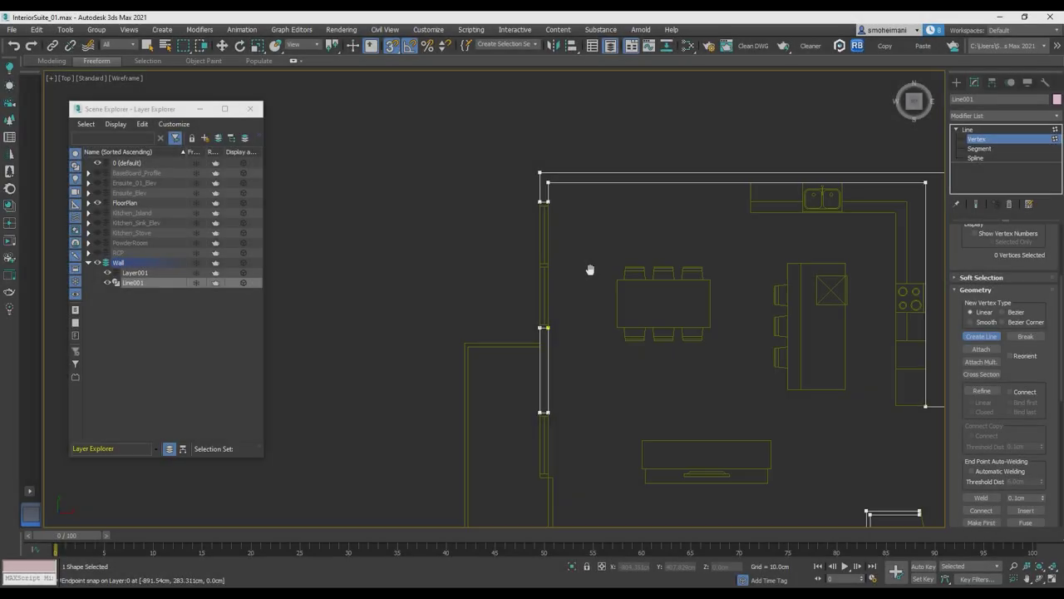
{"action": "middle_click_drag", "start_coordinate": [591, 269], "coordinate": [491, 132]}
{"action": "scroll", "coordinate": [545, 196], "scroll_direction": "down", "scroll_amount": 5}
{"action": "middle_click_drag", "start_coordinate": [558, 262], "coordinate": [484, 250]}
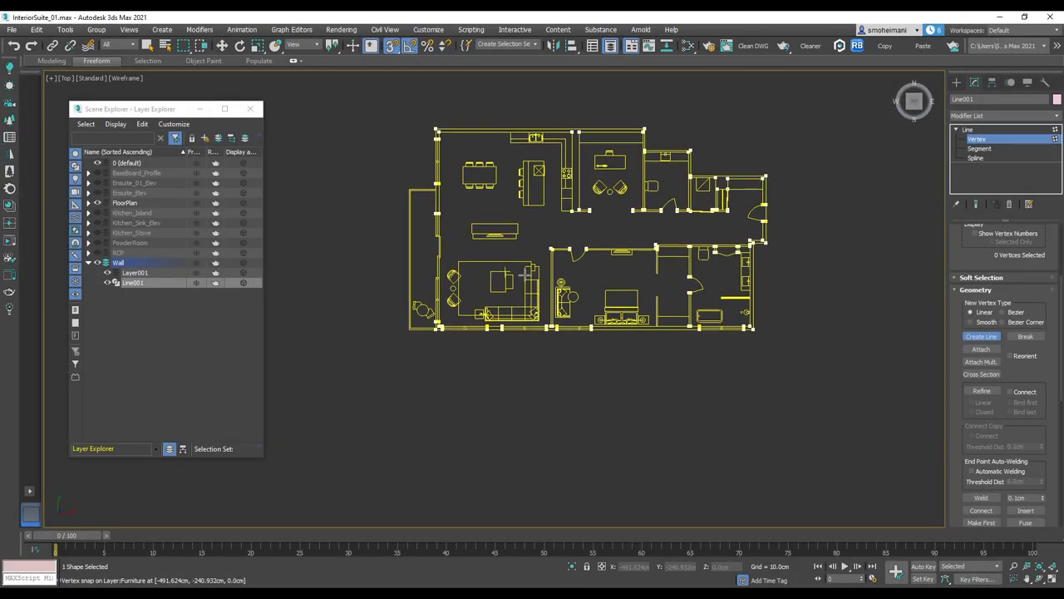
Apply an Extrude modifier to the whole wall shape with an amount of 9'
{"action": "left_click", "coordinate": [980, 130]}
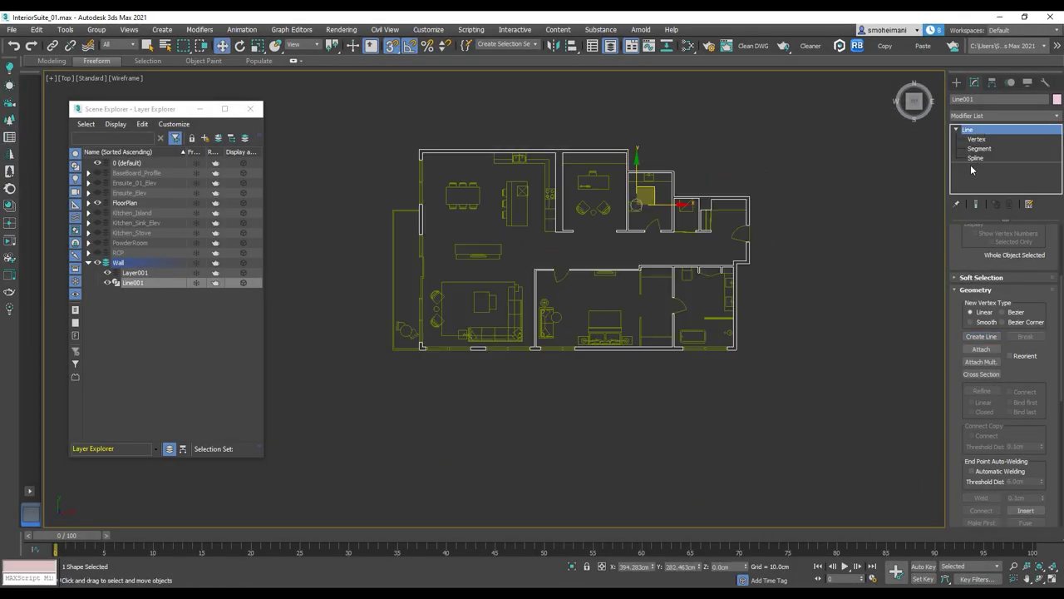
{"action": "left_click", "coordinate": [1058, 117]}
{"action": "key", "text": "e"}
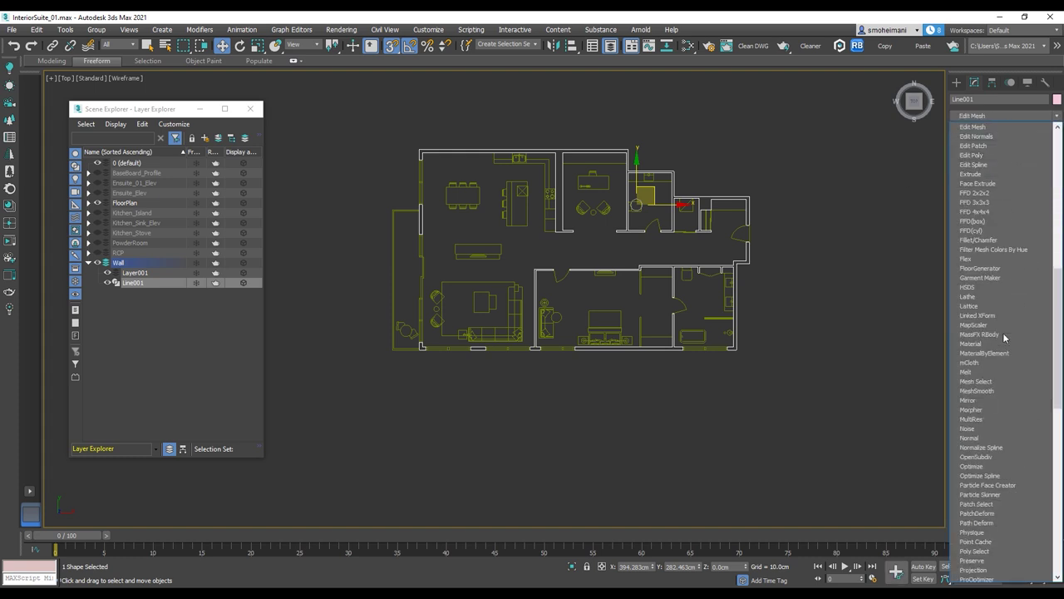
{"action": "left_click", "coordinate": [973, 173]}
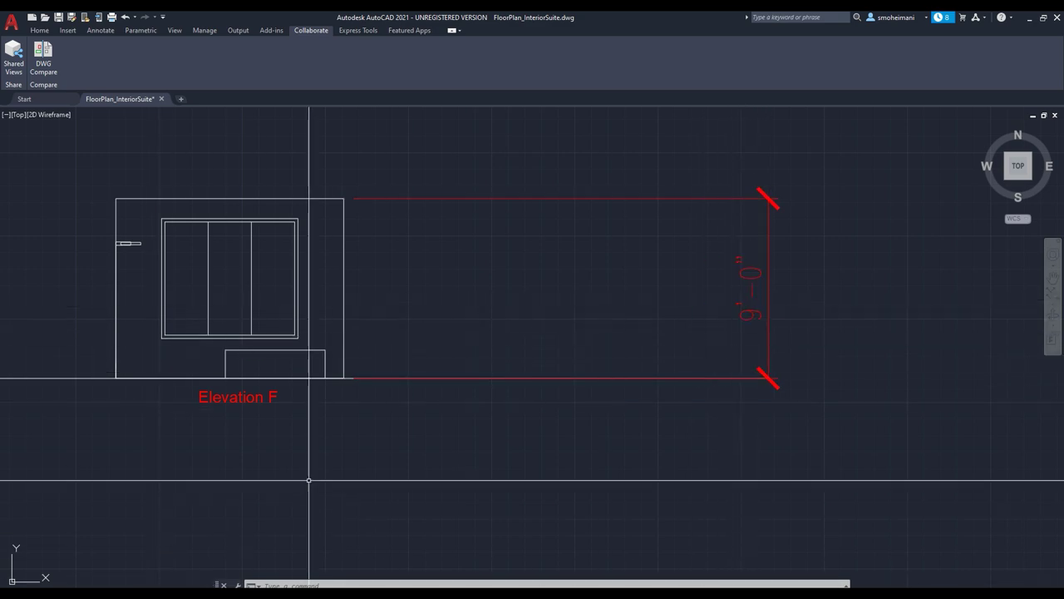
{"action": "left_click", "coordinate": [1032, 20]}
{"action": "scroll", "coordinate": [768, 276], "scroll_direction": "up", "scroll_amount": 2}
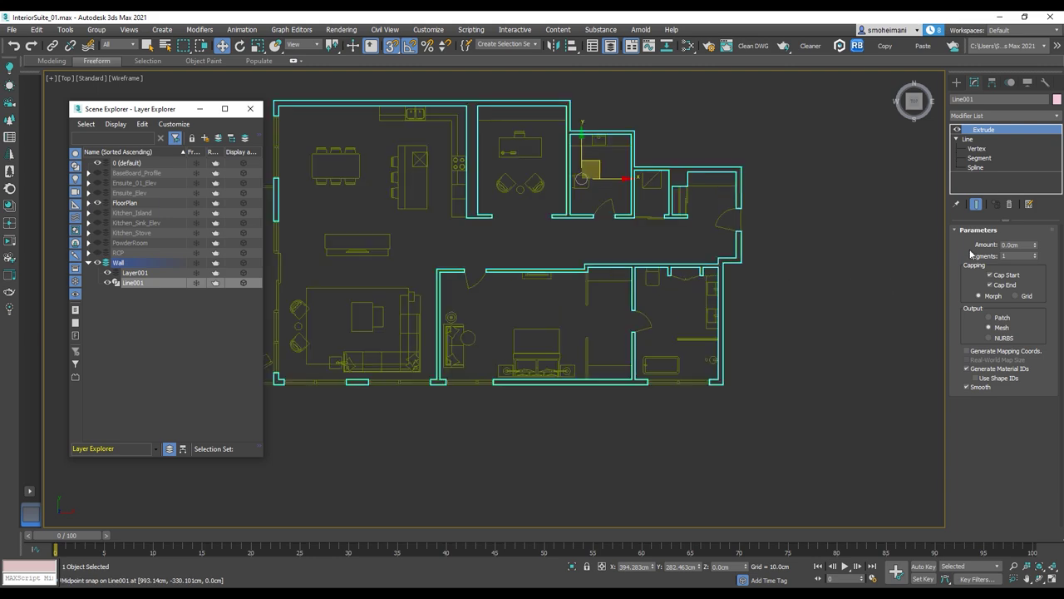
{"action": "double_click", "coordinate": [1027, 244]}
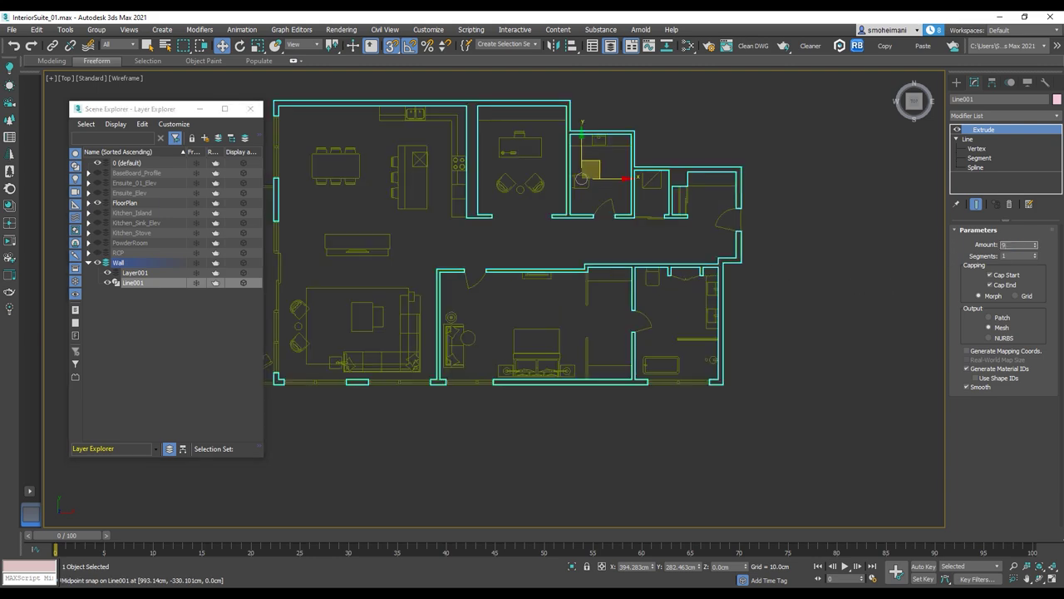
{"action": "type", "text": "9'"}
{"action": "key", "text": "Return"}
Display the extruded walls shaded with edged faces and inspect them in 3D
{"action": "scroll", "coordinate": [664, 291], "scroll_direction": "down", "scroll_amount": 3}
{"action": "middle_click_drag", "start_coordinate": [663, 292], "coordinate": [680, 309], "text": "alt"}
{"action": "scroll", "coordinate": [680, 309], "scroll_direction": "up", "scroll_amount": 6}
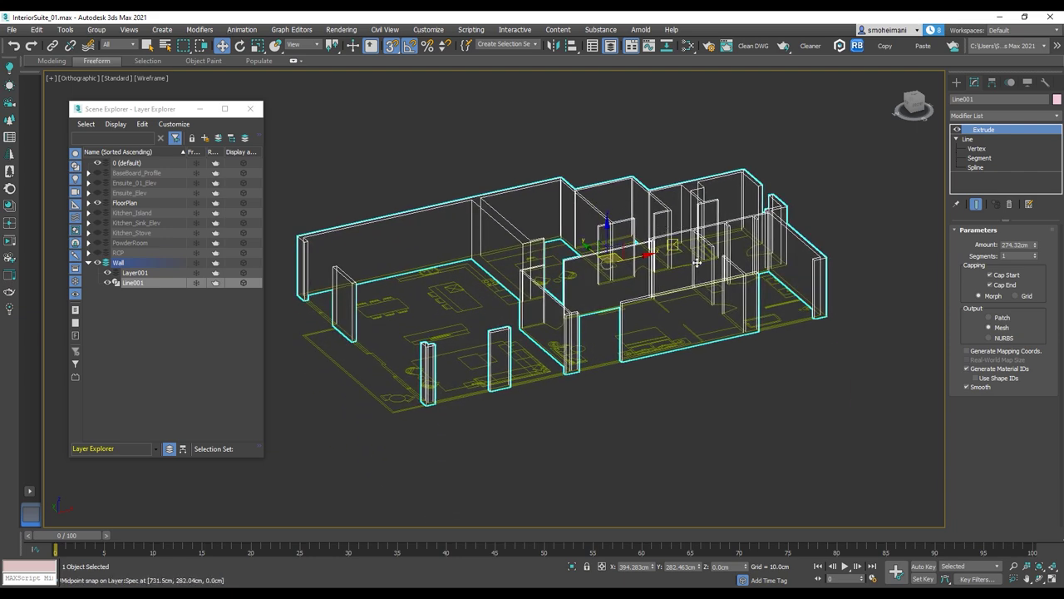
{"action": "key", "text": "F3"}
{"action": "key", "text": "F4"}
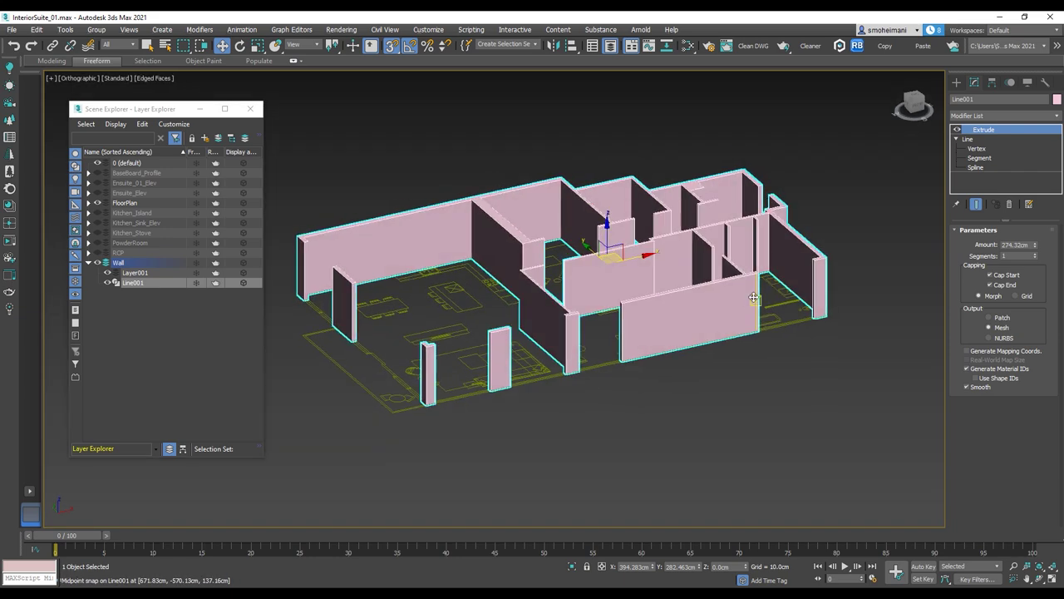
{"action": "scroll", "coordinate": [711, 306], "scroll_direction": "up", "scroll_amount": 5}
{"action": "mouse_move", "coordinate": [712, 306]}
{"action": "middle_mouse_down", "text": "alt"}
{"action": "mouse_move", "coordinate": [748, 310]}
{"action": "mouse_move", "coordinate": [799, 286]}
{"action": "mouse_move", "coordinate": [748, 292]}
{"action": "mouse_move", "coordinate": [816, 194]}
{"action": "mouse_move", "coordinate": [781, 192]}
{"action": "middle_mouse_up", "text": "alt"}
{"action": "scroll", "coordinate": [811, 199], "scroll_direction": "down", "scroll_amount": 4}
Draw a box about 232 cm long and 207 cm wide beside the walls' outer end in the front view
{"action": "left_click", "coordinate": [914, 104]}
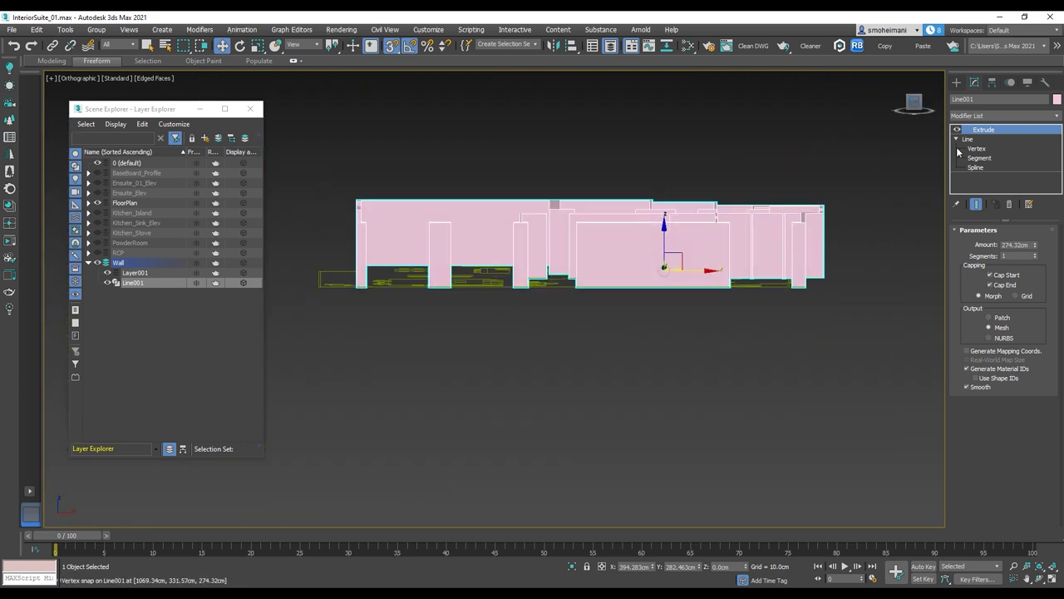
{"action": "key", "text": "f"}
{"action": "left_click", "coordinate": [956, 82]}
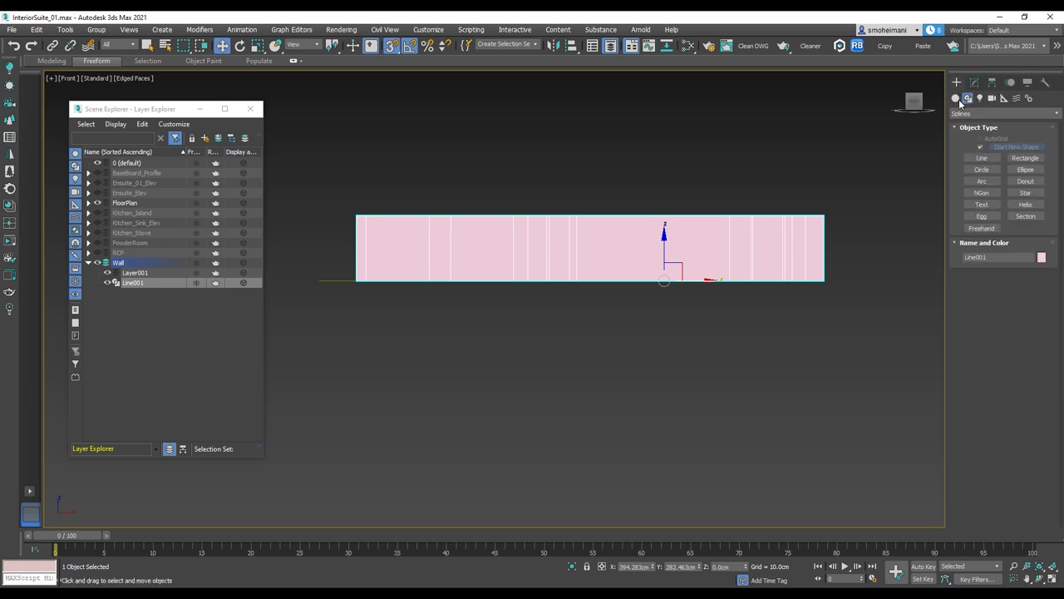
{"action": "left_click", "coordinate": [958, 99]}
{"action": "left_click", "coordinate": [979, 149]}
{"action": "middle_click_drag", "start_coordinate": [824, 281], "coordinate": [629, 295]}
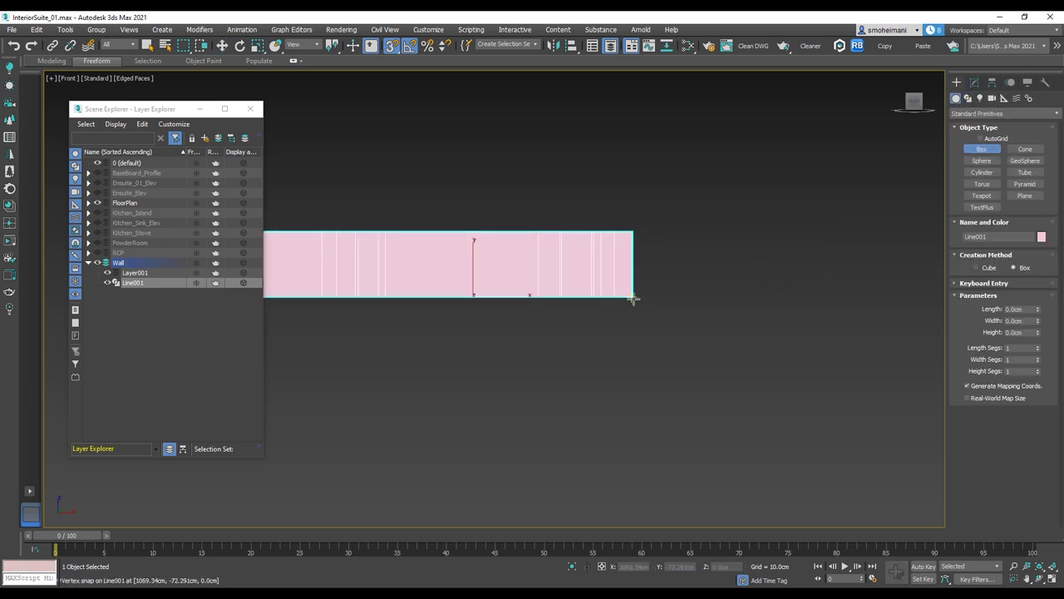
{"action": "scroll", "coordinate": [629, 294], "scroll_direction": "up", "scroll_amount": 5}
{"action": "left_click_drag", "start_coordinate": [629, 293], "coordinate": [768, 138]}
{"action": "left_click", "coordinate": [727, 190]}
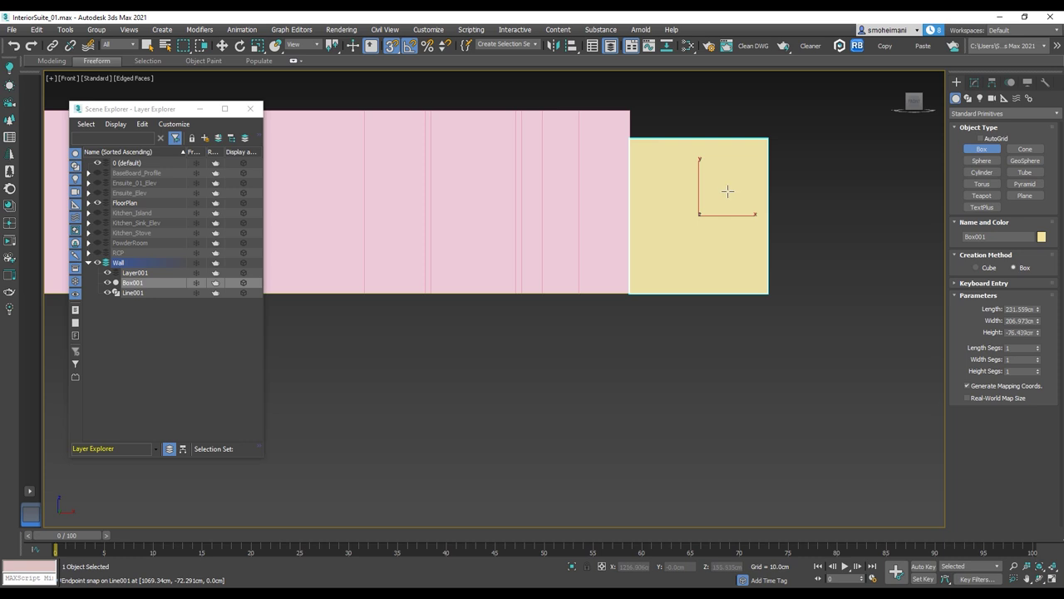
Set the box's length to 213.36 cm and snap its lower corner to the base of the walls
{"action": "left_click", "coordinate": [973, 83]}
{"action": "left_click_drag", "start_coordinate": [1037, 244], "coordinate": [1015, 243]}
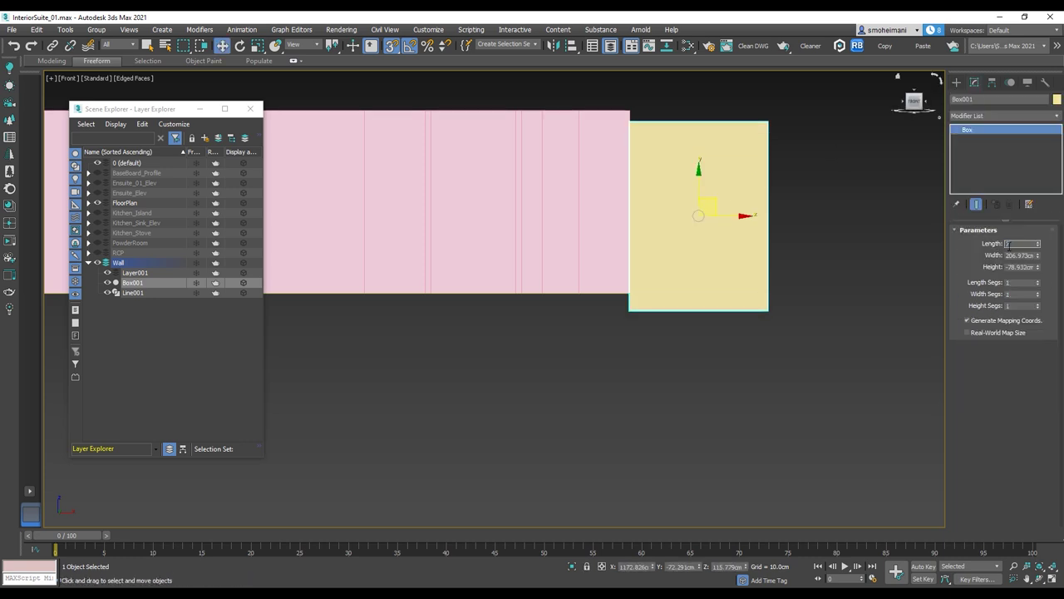
{"action": "key", "text": "Return"}
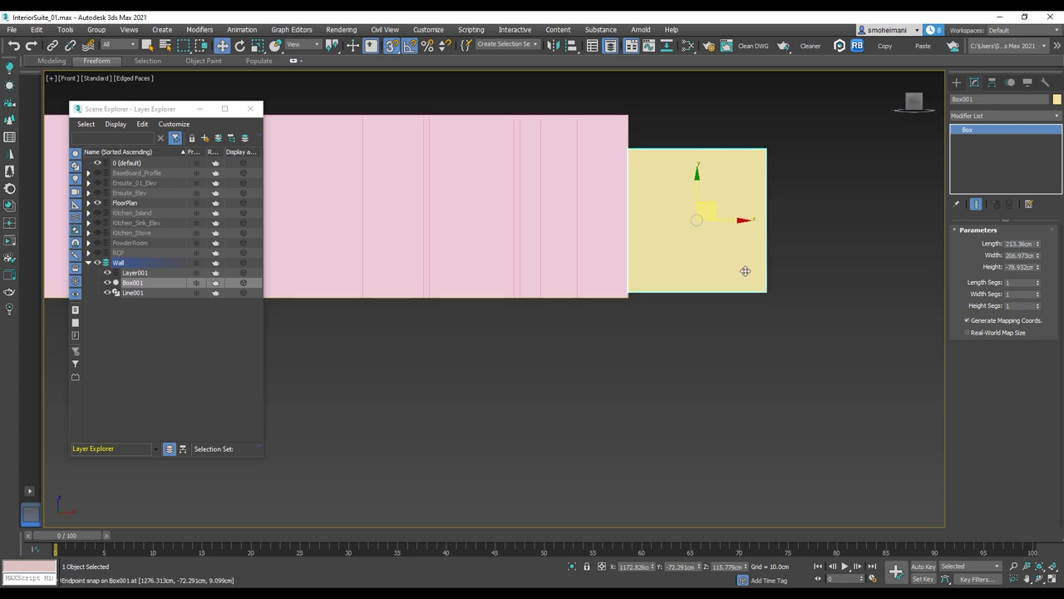
{"action": "scroll", "coordinate": [709, 253], "scroll_direction": "up", "scroll_amount": 3}
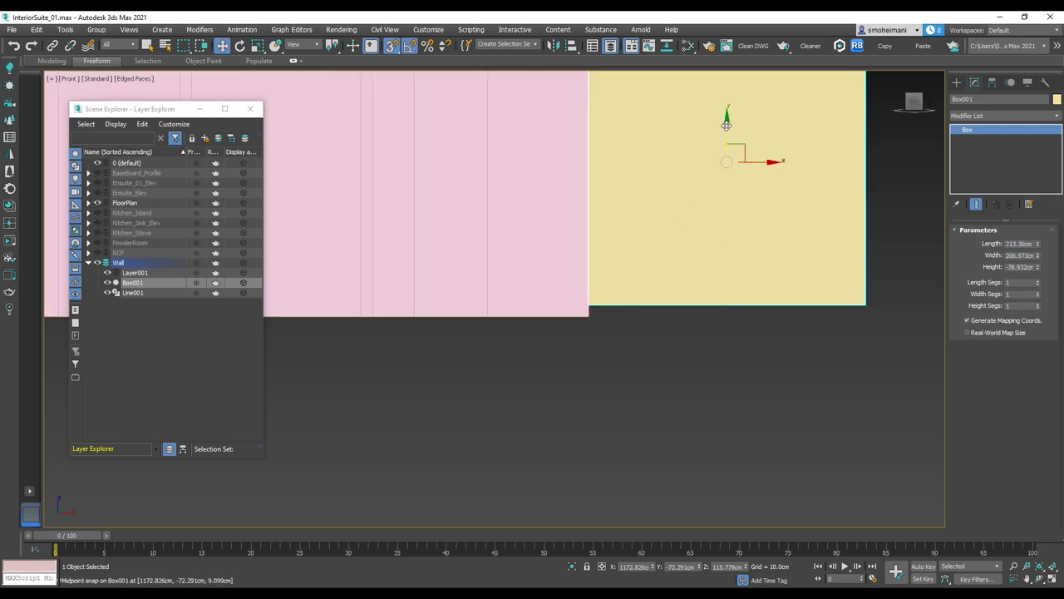
{"action": "left_click_drag", "start_coordinate": [597, 304], "coordinate": [590, 314]}
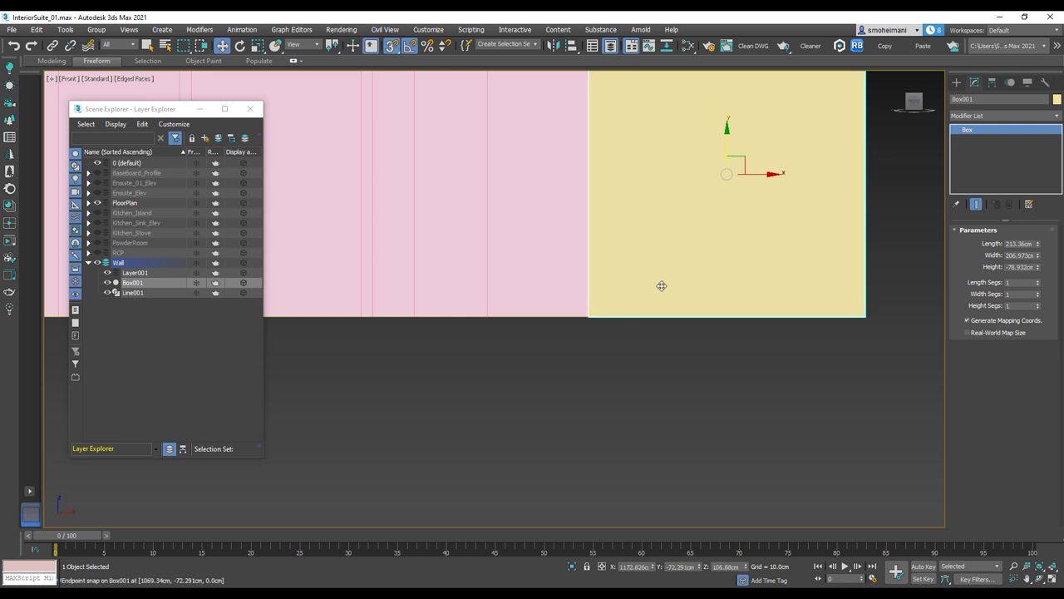
Add an Edit Poly modifier to the extruded walls and activate edge editing
{"action": "scroll", "coordinate": [734, 230], "scroll_direction": "down", "scroll_amount": 3}
{"action": "left_click", "coordinate": [660, 191]}
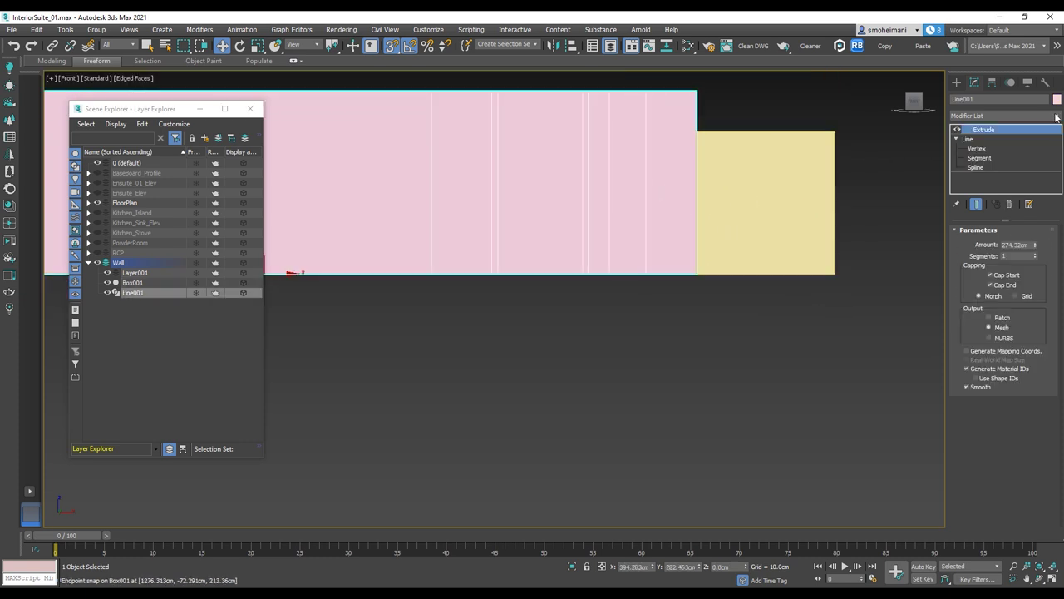
{"action": "left_click", "coordinate": [1055, 117]}
{"action": "key", "text": "e"}
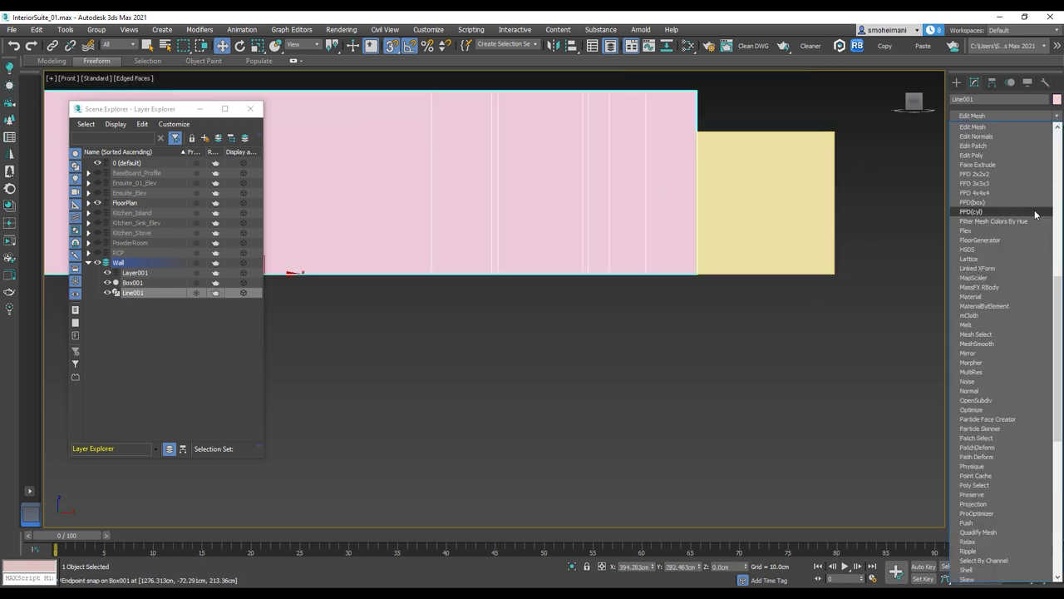
{"action": "left_click", "coordinate": [985, 156]}
{"action": "left_click", "coordinate": [969, 139]}
{"action": "left_click", "coordinate": [986, 158]}
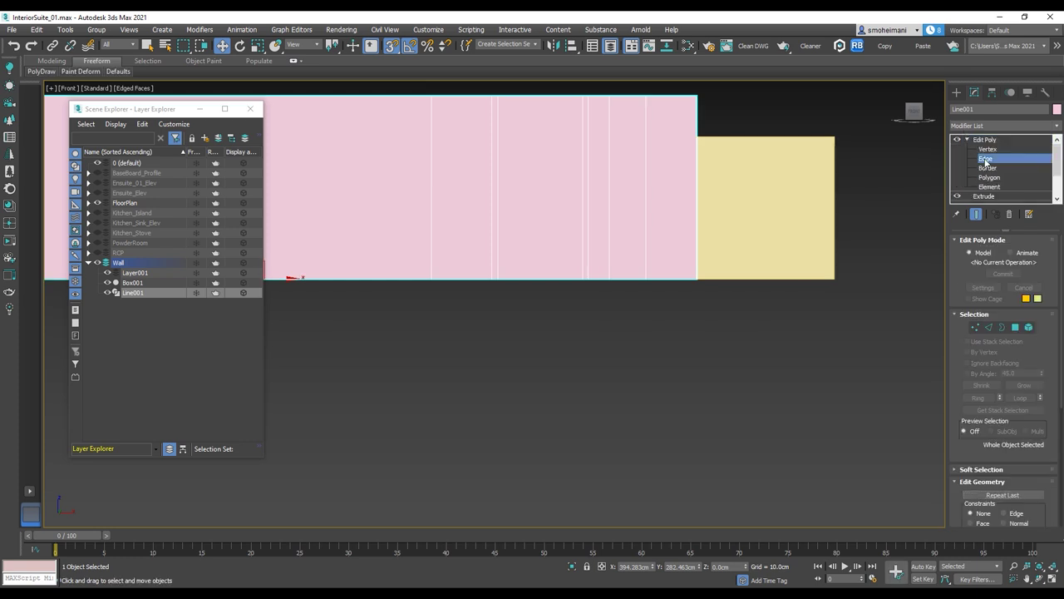
Select all vertical edges of the walls in the front view and connect them with one horizontal edge loop
{"action": "scroll", "coordinate": [773, 212], "scroll_direction": "down", "scroll_amount": 4}
{"action": "middle_click_drag", "start_coordinate": [773, 212], "coordinate": [866, 197]}
{"action": "scroll", "coordinate": [866, 197], "scroll_direction": "down", "scroll_amount": 2}
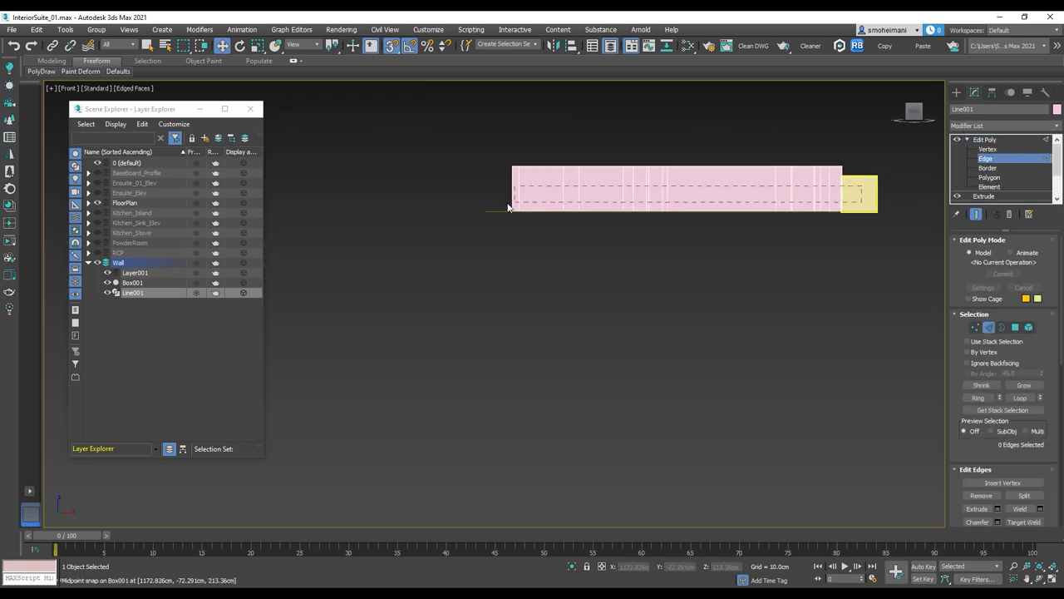
{"action": "left_click_drag", "start_coordinate": [505, 204], "coordinate": [503, 203]}
{"action": "left_click_drag", "start_coordinate": [1012, 451], "coordinate": [1021, 206]}
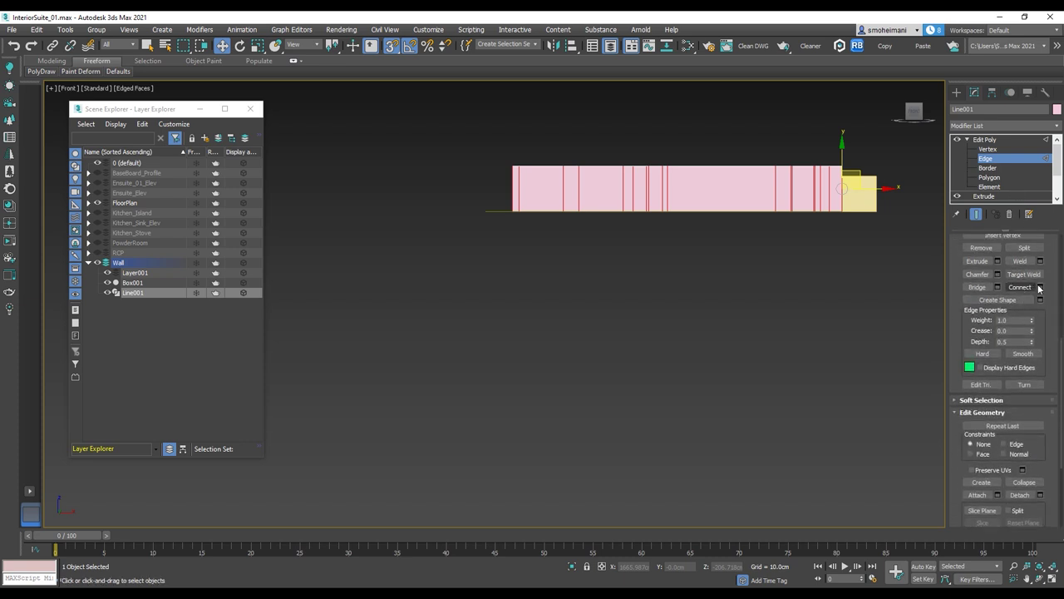
{"action": "left_click", "coordinate": [1020, 287]}
Move the new edge loop up to snap level with the top of the reference box
{"action": "scroll", "coordinate": [632, 238], "scroll_direction": "up", "scroll_amount": 5}
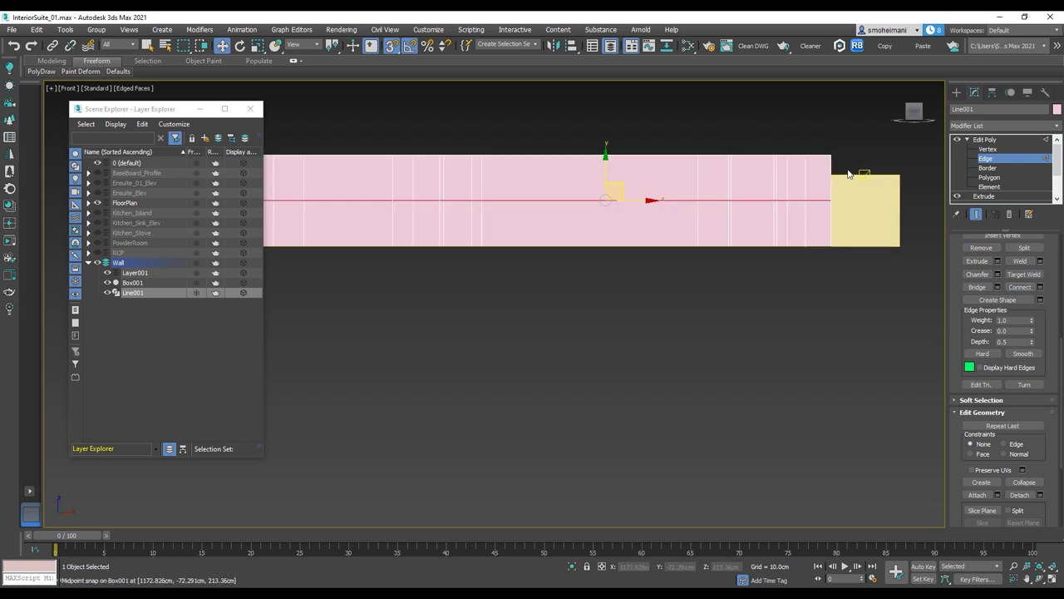
{"action": "left_click_drag", "start_coordinate": [459, 220], "coordinate": [756, 227]}
{"action": "scroll", "coordinate": [718, 238], "scroll_direction": "down", "scroll_amount": 3}
{"action": "middle_click_drag", "start_coordinate": [705, 245], "coordinate": [760, 233]}
{"action": "middle_click_drag", "start_coordinate": [760, 233], "coordinate": [790, 278], "text": "alt"}
{"action": "middle_click_drag", "start_coordinate": [701, 198], "coordinate": [717, 284]}
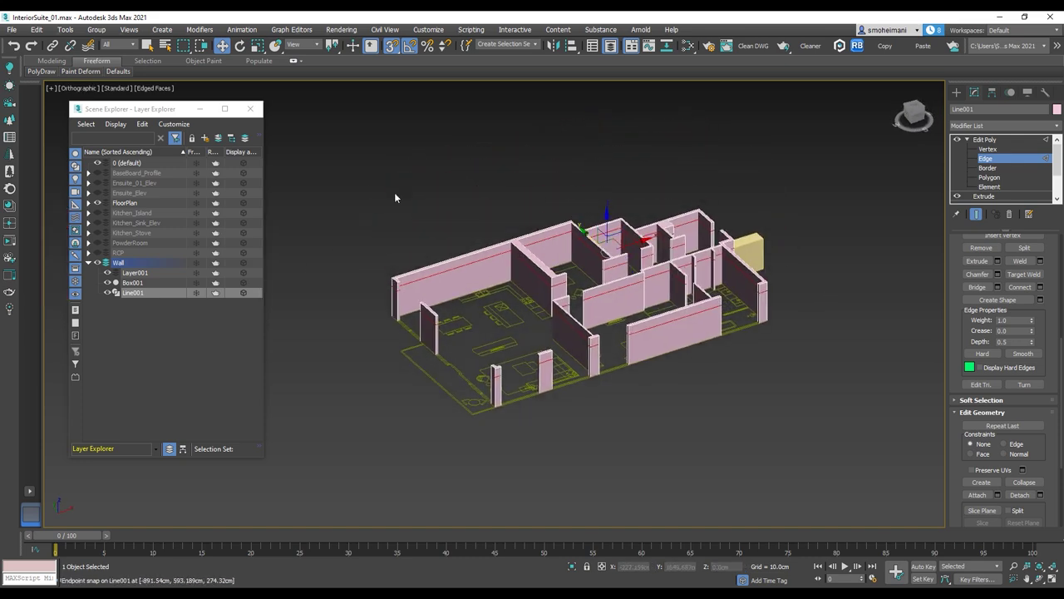
Select the facing upper polygons on the wall ends at both sides of the door opening near the reference box
{"action": "left_click", "coordinate": [989, 177]}
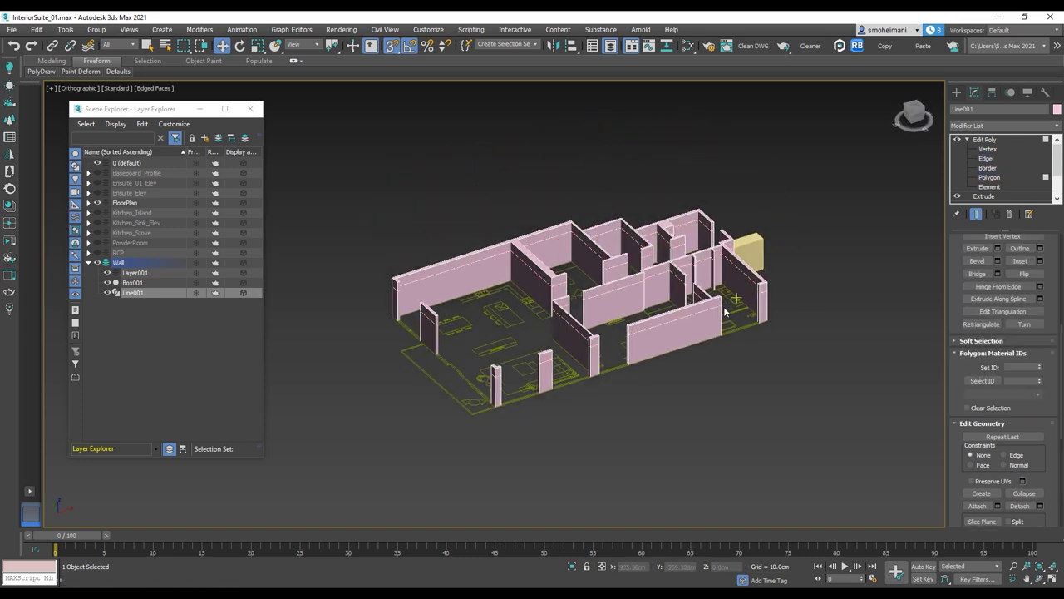
{"action": "scroll", "coordinate": [730, 304], "scroll_direction": "up", "scroll_amount": 5}
{"action": "middle_click_drag", "start_coordinate": [757, 190], "coordinate": [794, 330]}
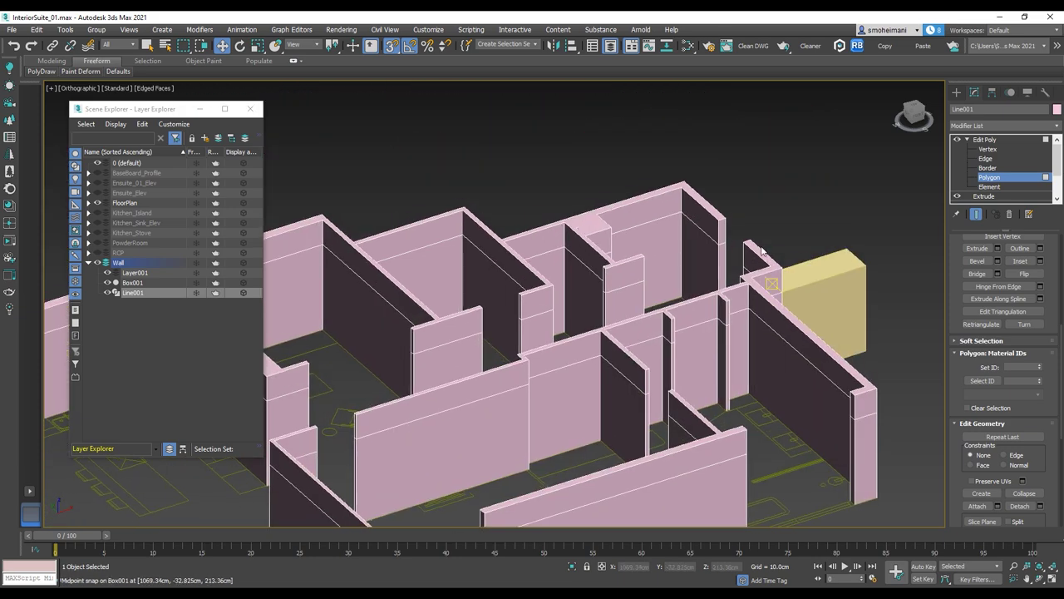
{"action": "scroll", "coordinate": [733, 220], "scroll_direction": "up", "scroll_amount": 4}
{"action": "left_click", "coordinate": [701, 221]}
{"action": "scroll", "coordinate": [732, 219], "scroll_direction": "down", "scroll_amount": 4}
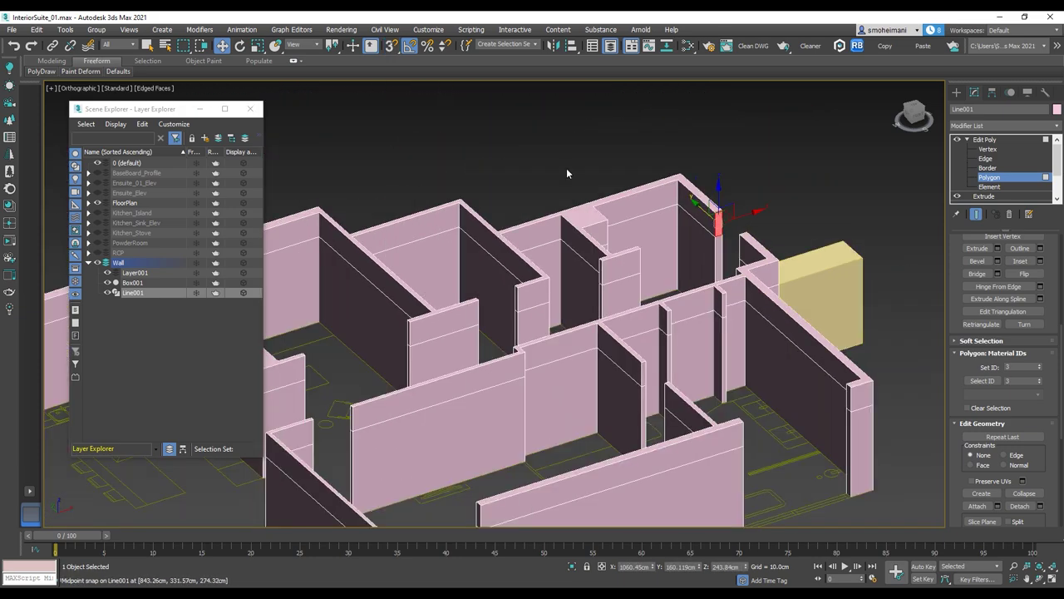
{"action": "middle_click_drag", "start_coordinate": [566, 173], "coordinate": [694, 201], "text": "alt"}
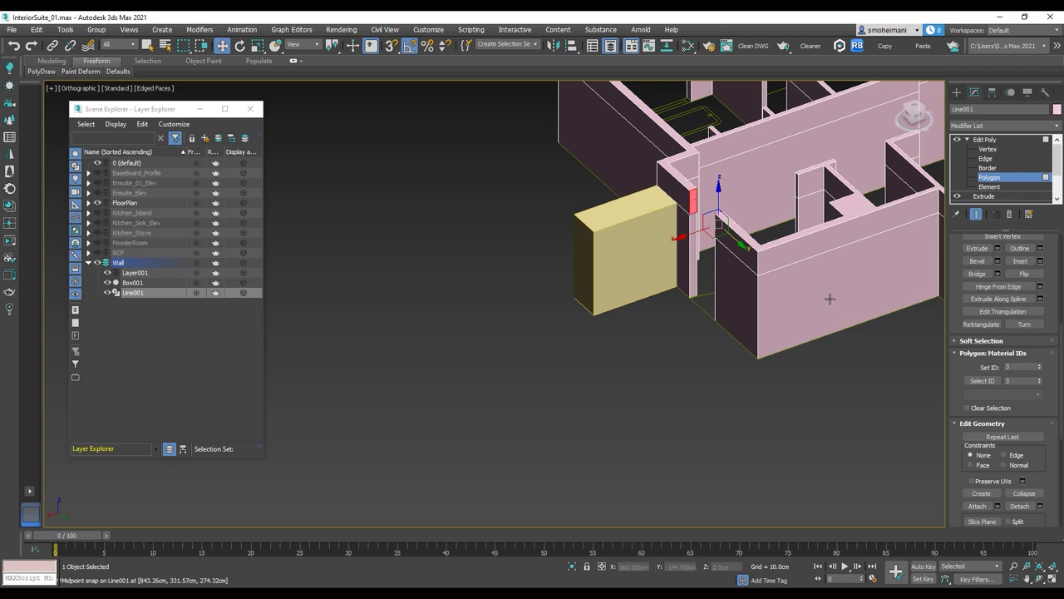
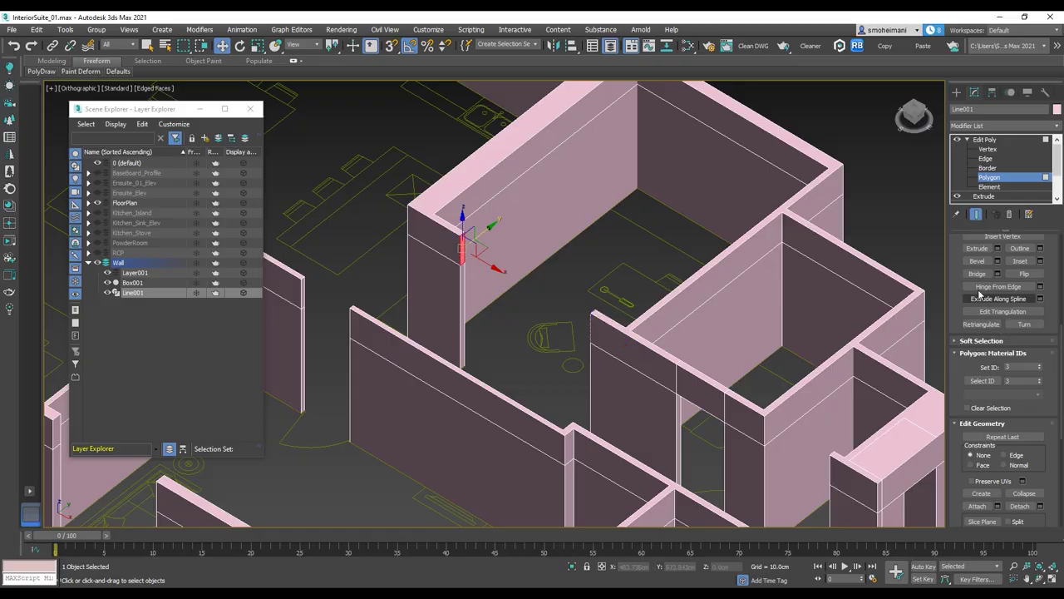
{"action": "middle_click_drag", "start_coordinate": [468, 252], "coordinate": [507, 258], "text": "alt"}
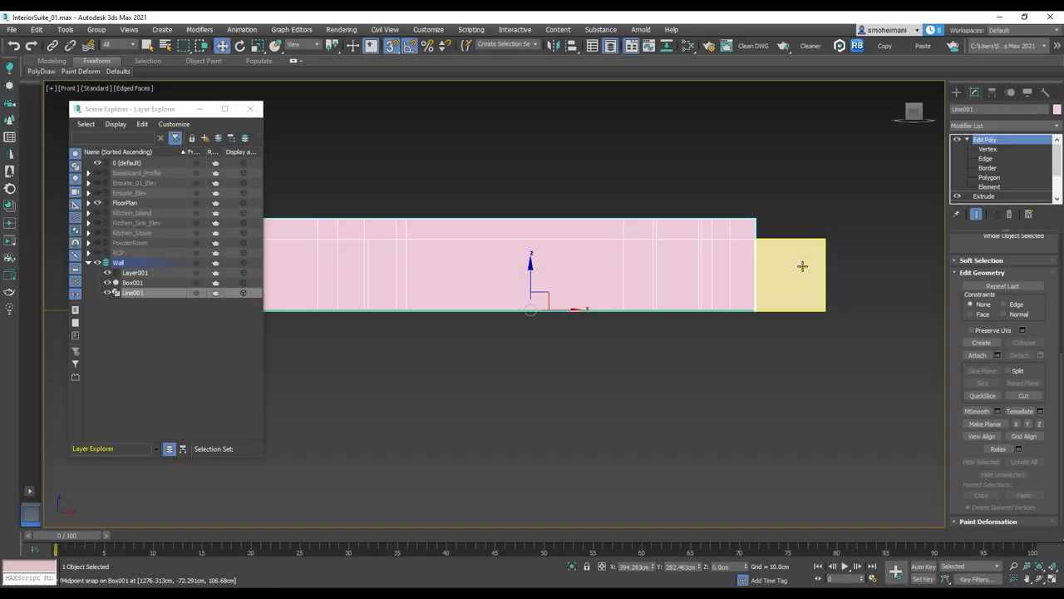
Select the reference box in the front view, switch to AutoCAD and bring up Elevation F
{"action": "left_click", "coordinate": [803, 266]}
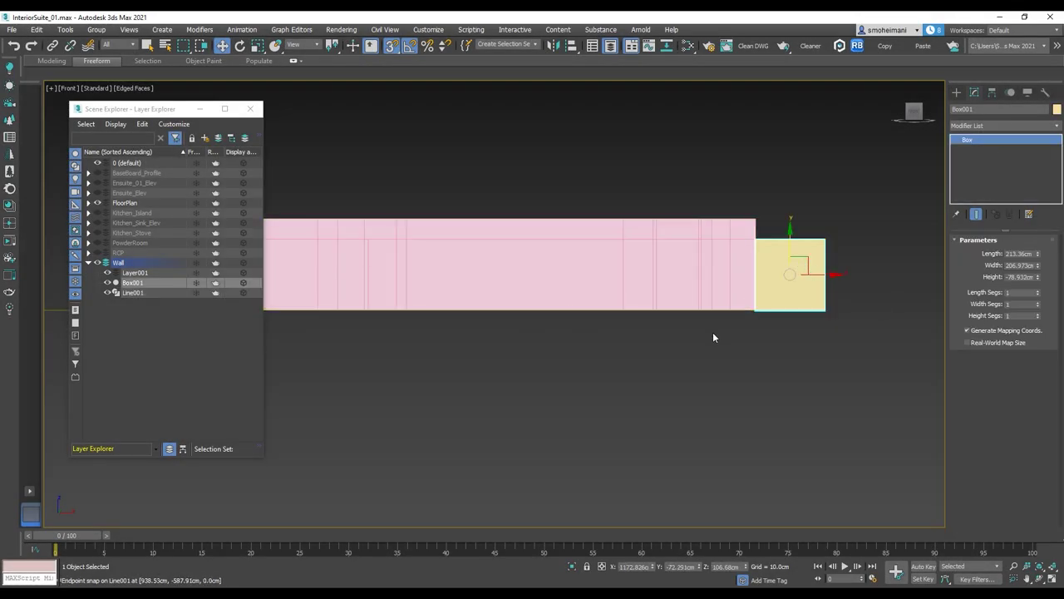
{"action": "mouse_move", "coordinate": [258, 594]}
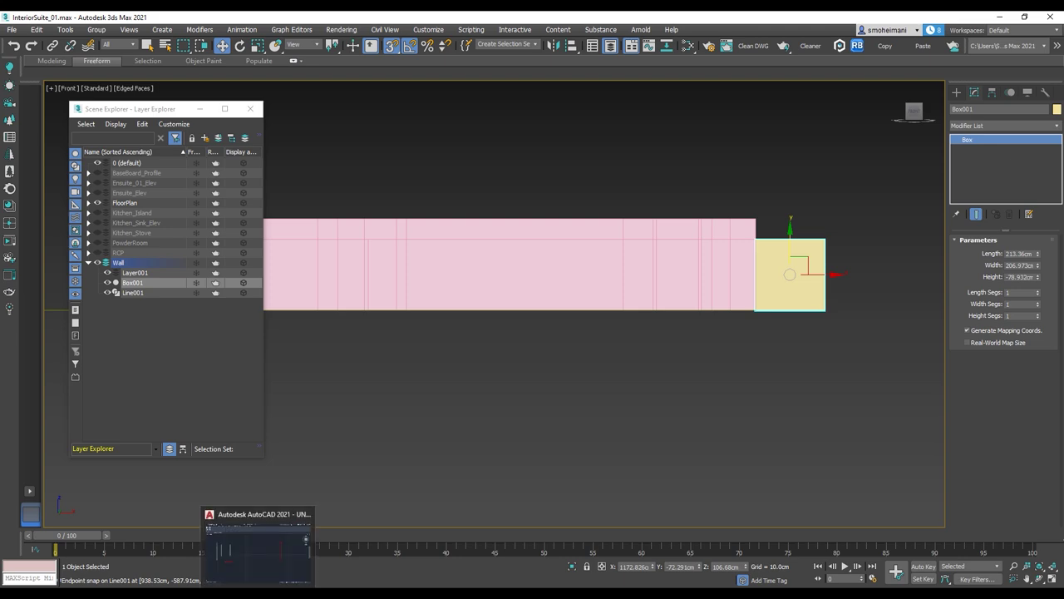
{"action": "left_click", "coordinate": [258, 549]}
{"action": "scroll", "coordinate": [527, 297], "scroll_direction": "down", "scroll_amount": 4}
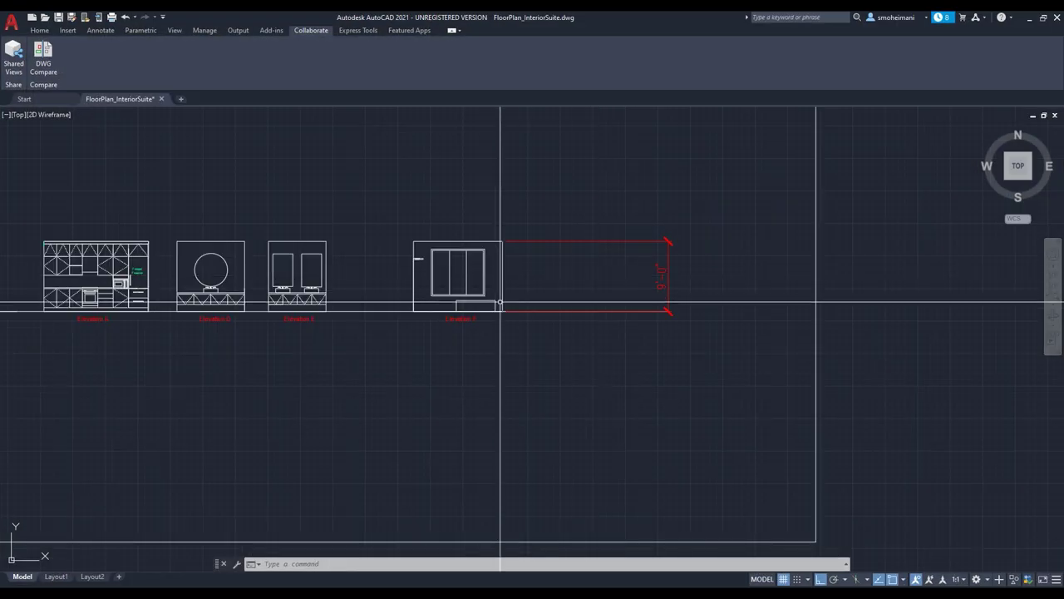
{"action": "scroll", "coordinate": [430, 257], "scroll_direction": "up", "scroll_amount": 2}
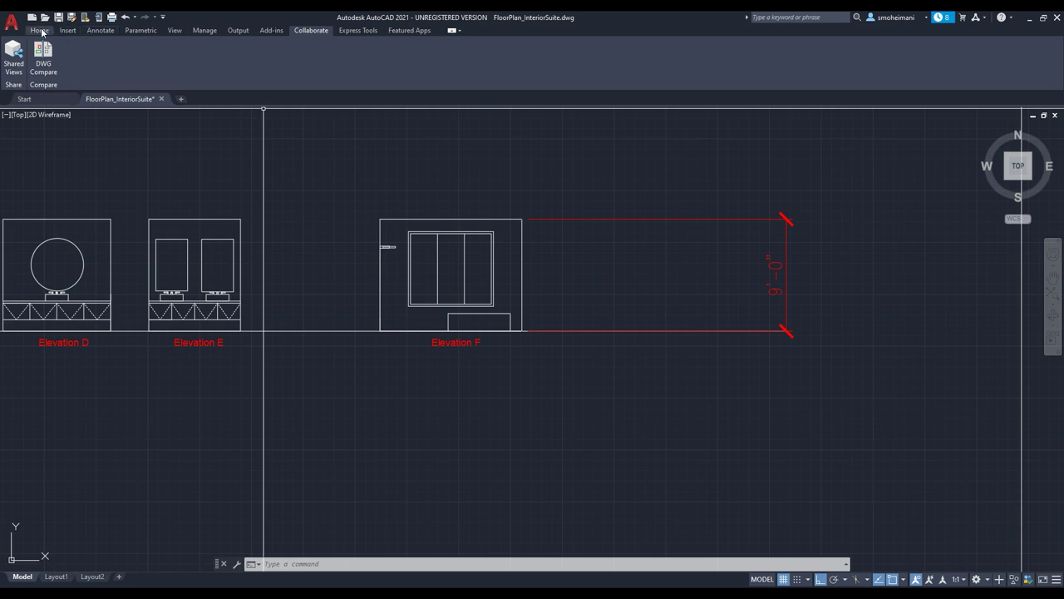
Add a linear dimension between the top of the window frame and the ceiling line in Elevation F
{"action": "left_click", "coordinate": [39, 31]}
{"action": "left_click", "coordinate": [101, 31]}
{"action": "left_click", "coordinate": [223, 71]}
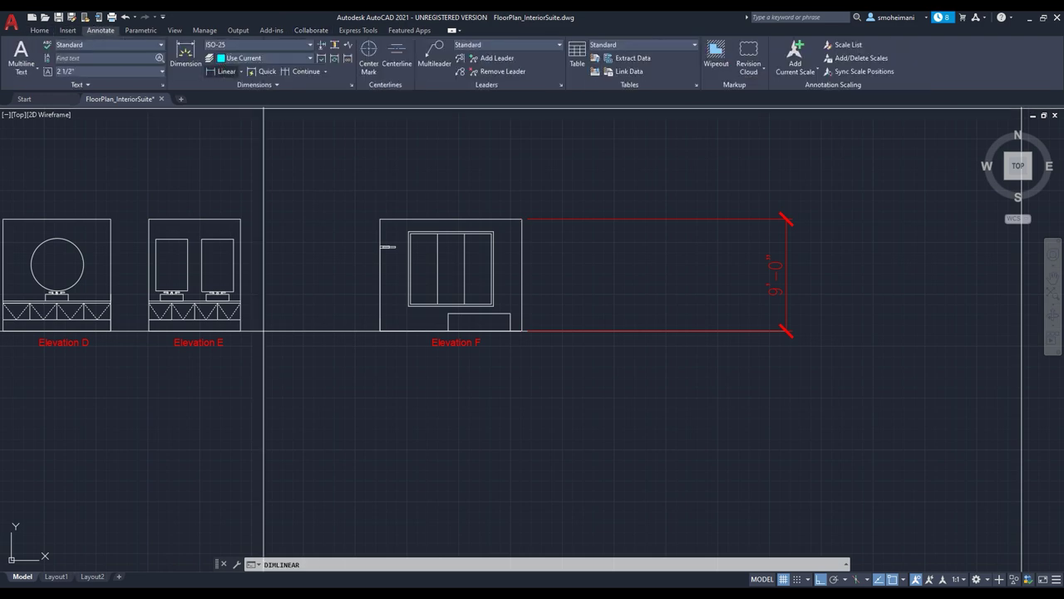
{"action": "scroll", "coordinate": [404, 230], "scroll_direction": "up", "scroll_amount": 4}
{"action": "left_click", "coordinate": [358, 212]}
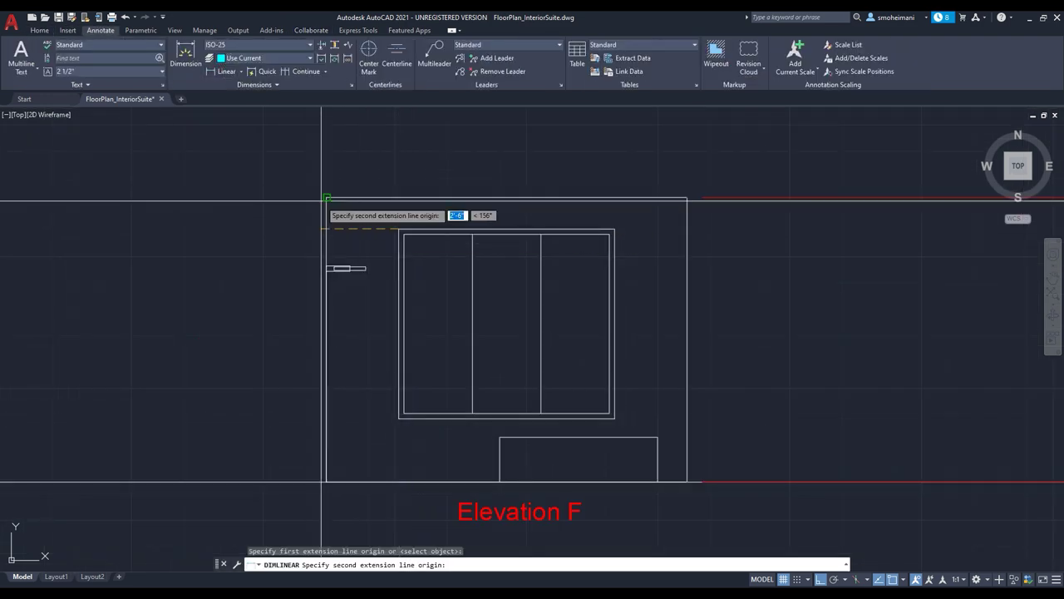
{"action": "left_click", "coordinate": [326, 198]}
{"action": "left_click", "coordinate": [233, 208]}
{"action": "middle_click_drag", "start_coordinate": [408, 311], "coordinate": [419, 290]}
Add a linear dimension between the bottom of the window frame and the floor line in Elevation F
{"action": "key", "text": "space"}
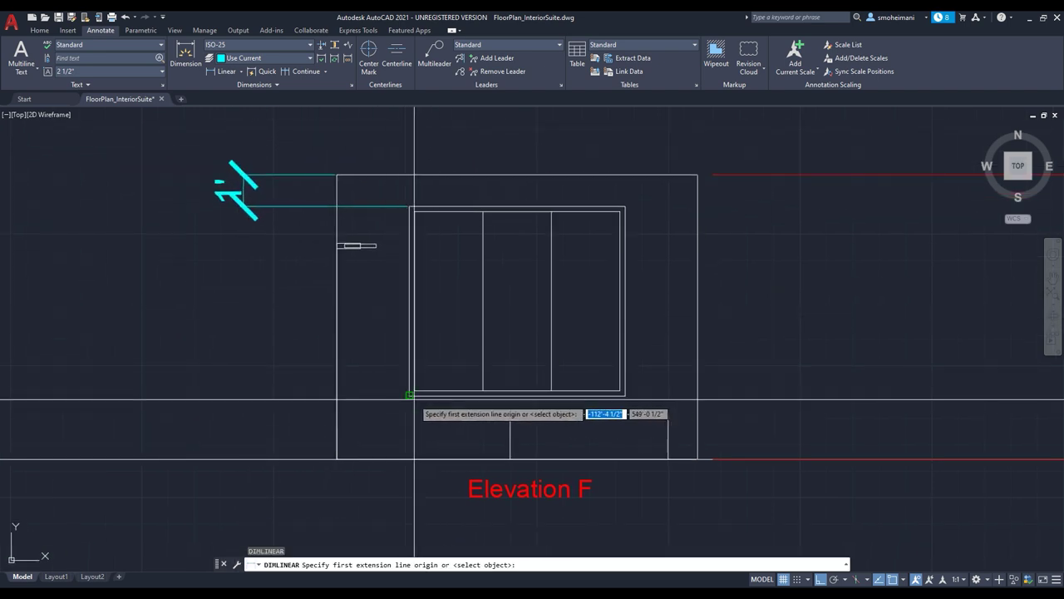
{"action": "left_click", "coordinate": [409, 396]}
{"action": "left_click", "coordinate": [337, 459]}
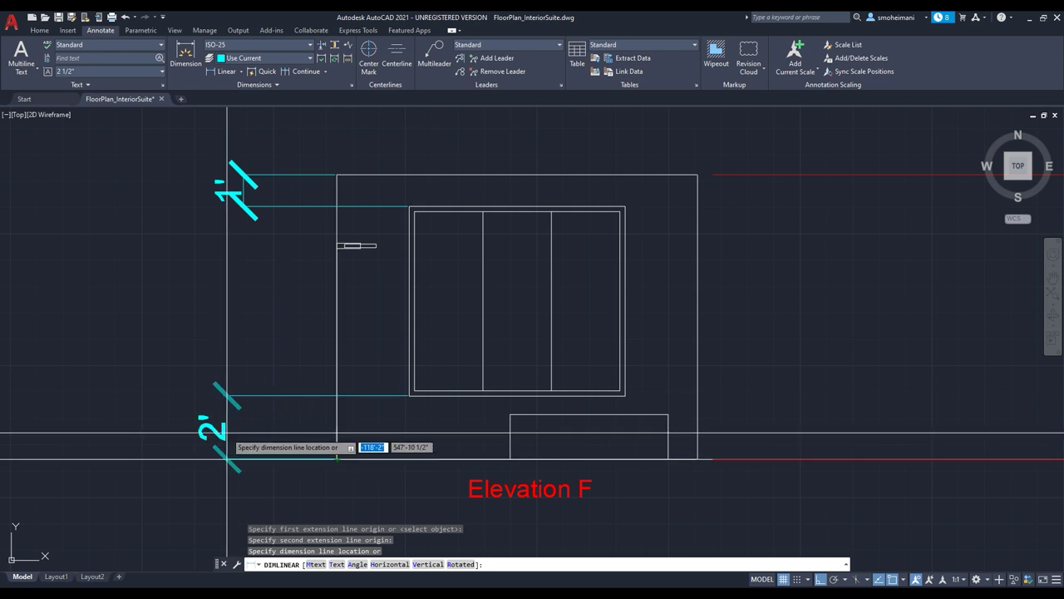
{"action": "left_click", "coordinate": [227, 424]}
{"action": "middle_click_drag", "start_coordinate": [275, 434], "coordinate": [290, 454]}
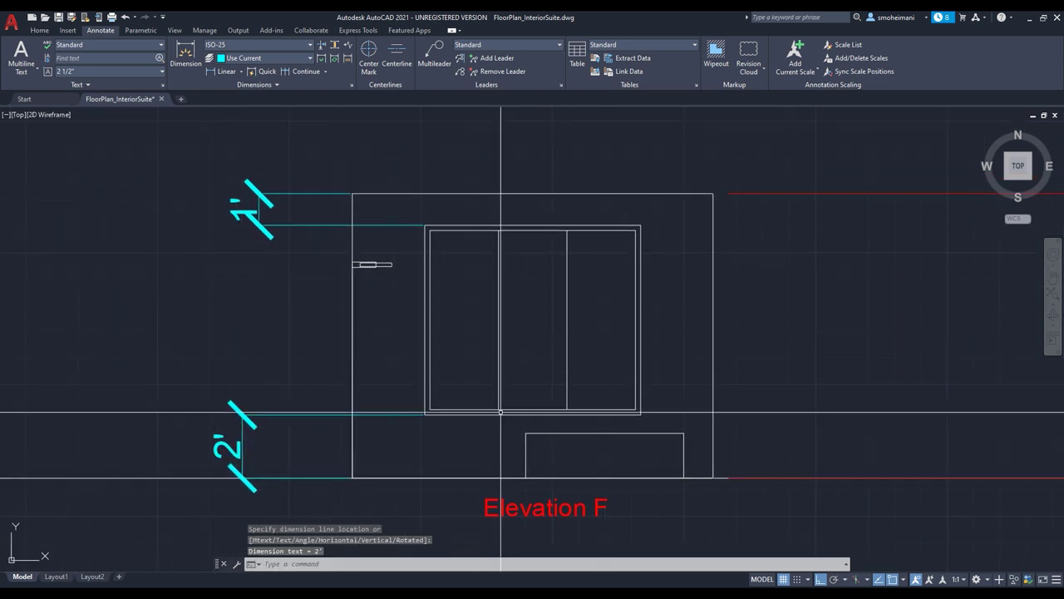
Switch back to 3ds Max, set the reference box's length to 60.96 cm and snap its lower corner to the walls' base
{"action": "key", "text": "alt+Tab"}
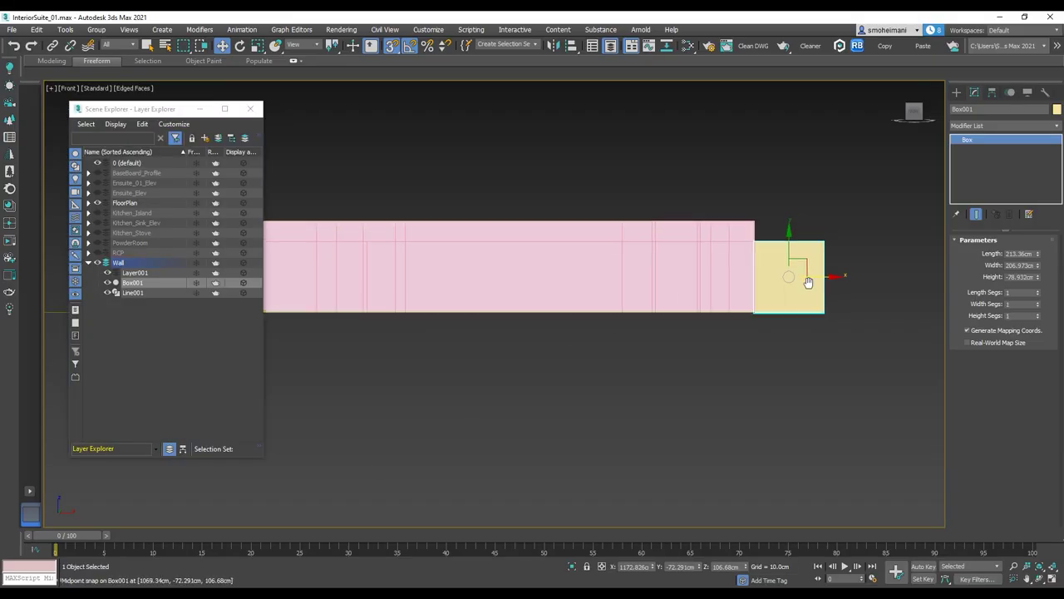
{"action": "scroll", "coordinate": [807, 278], "scroll_direction": "up", "scroll_amount": 3}
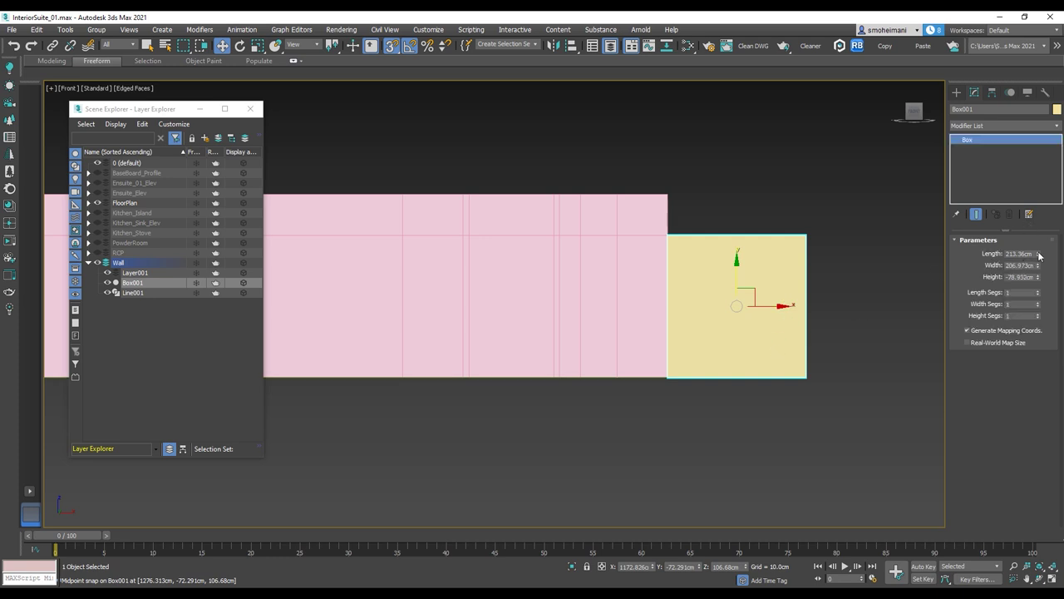
{"action": "left_click_drag", "start_coordinate": [1039, 255], "coordinate": [1038, 241]}
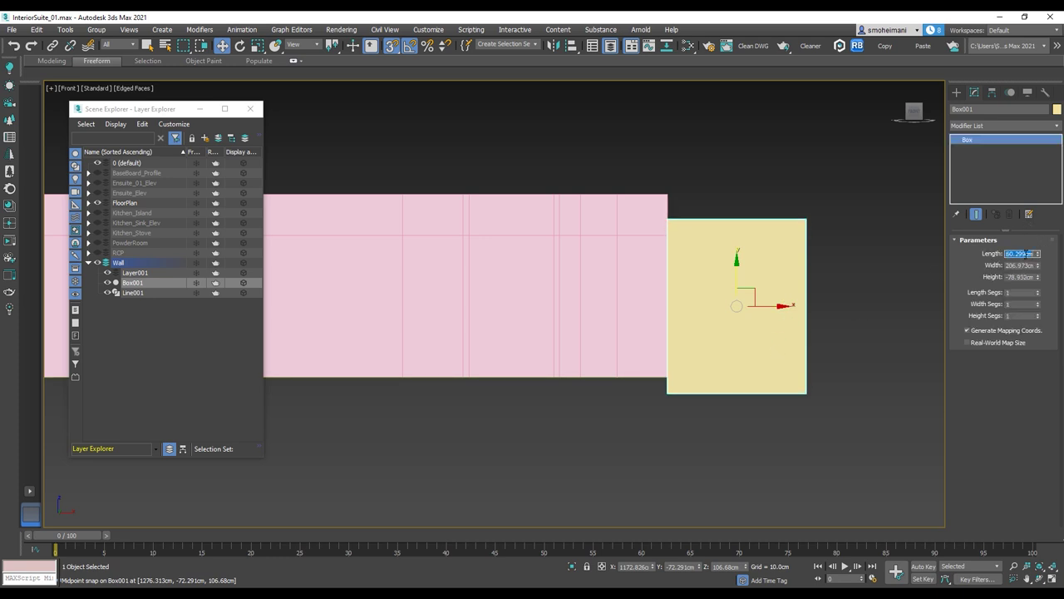
{"action": "key", "text": "Return"}
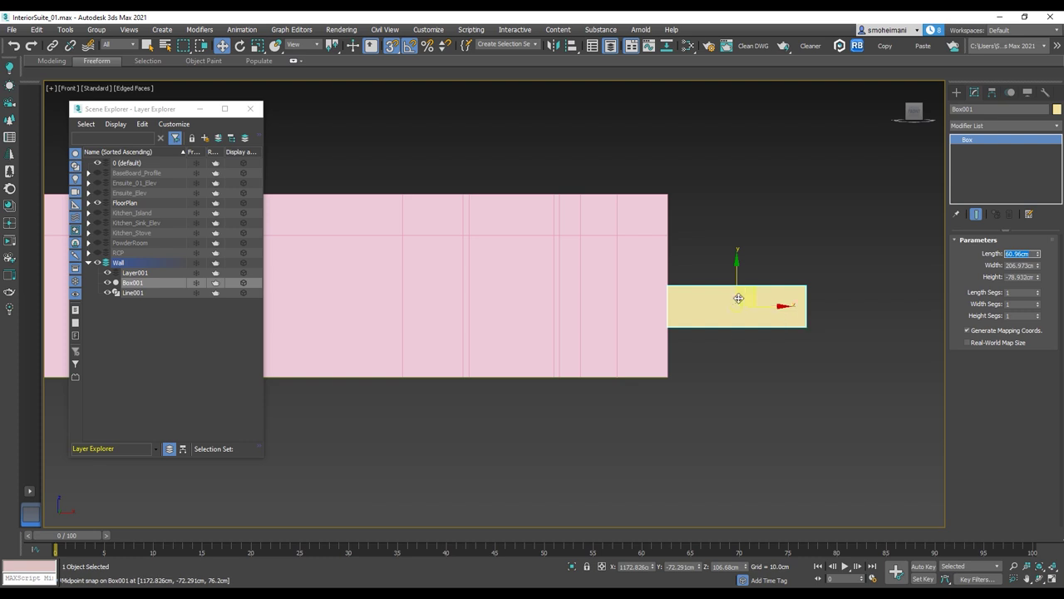
{"action": "left_click_drag", "start_coordinate": [737, 285], "coordinate": [665, 369]}
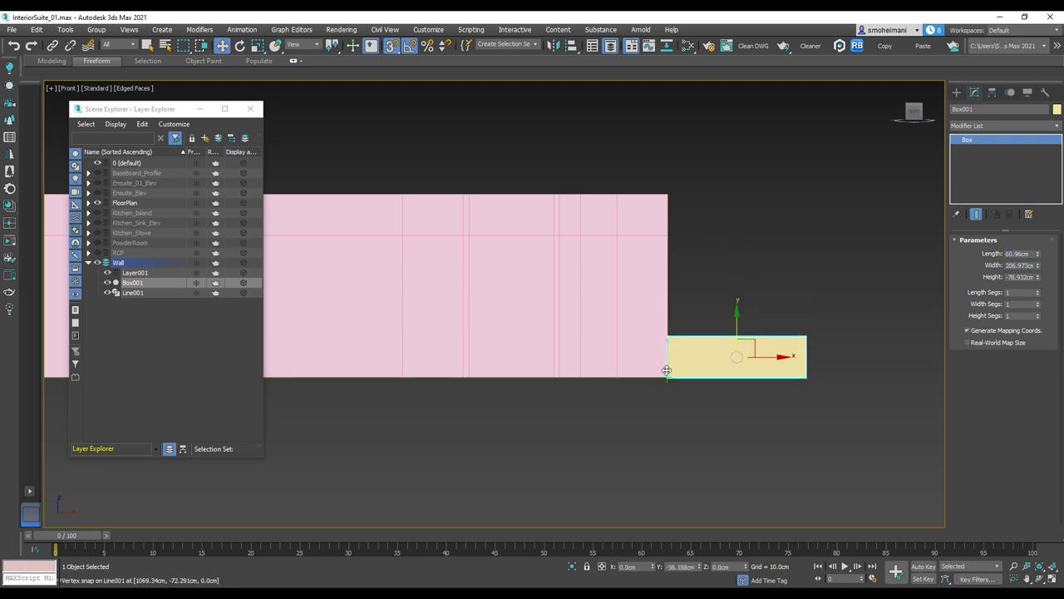
Place a copy of the box, 1' long, above the original with its upper corner snapped to the top of the walls
{"action": "left_click_drag", "start_coordinate": [737, 329], "coordinate": [737, 193], "text": "shift"}
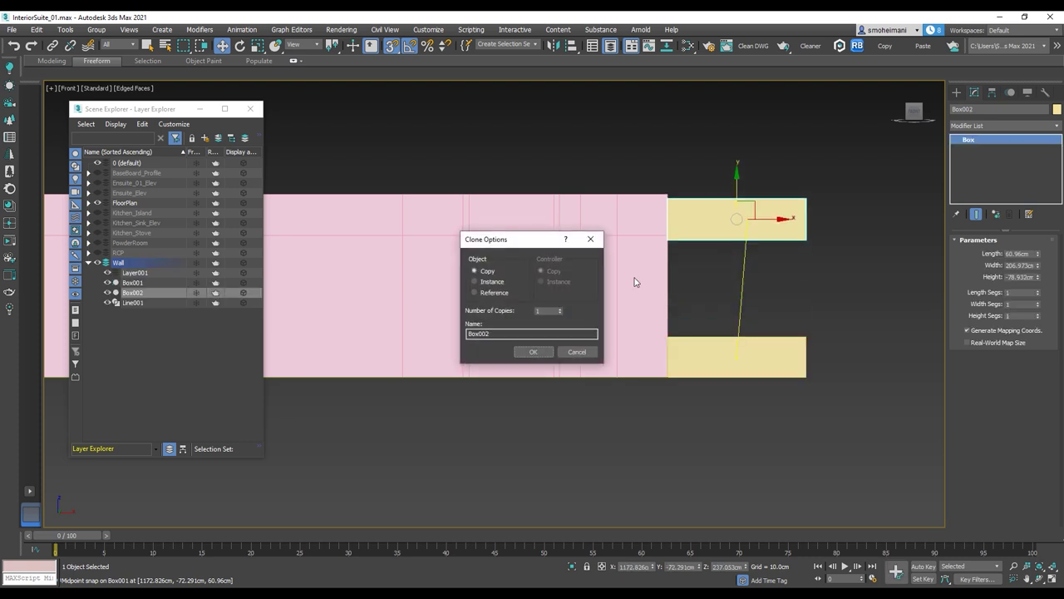
{"action": "left_click", "coordinate": [533, 352]}
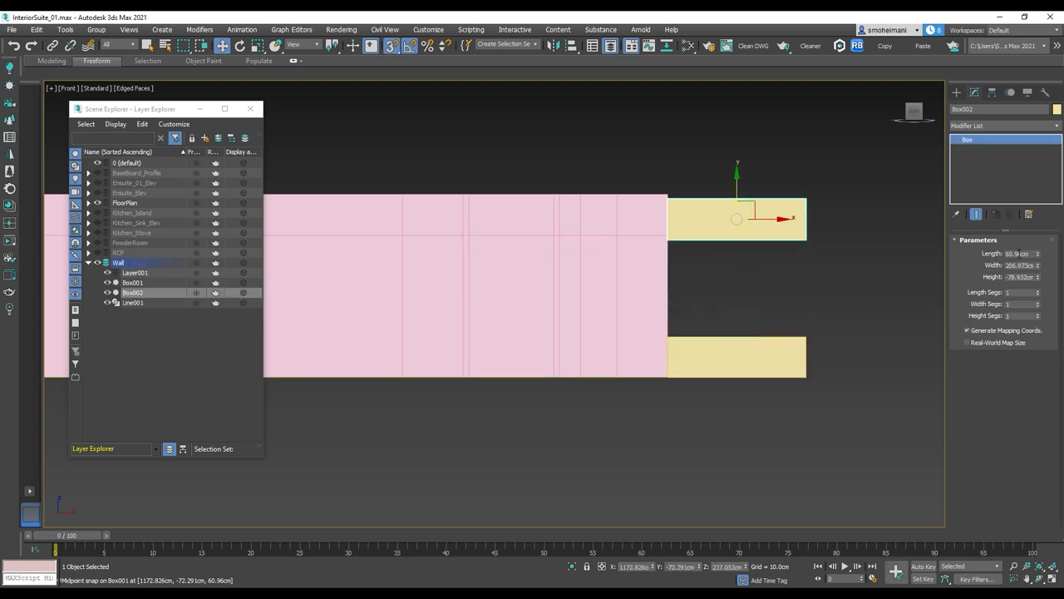
{"action": "type", "text": "1'"}
{"action": "key", "text": "Return"}
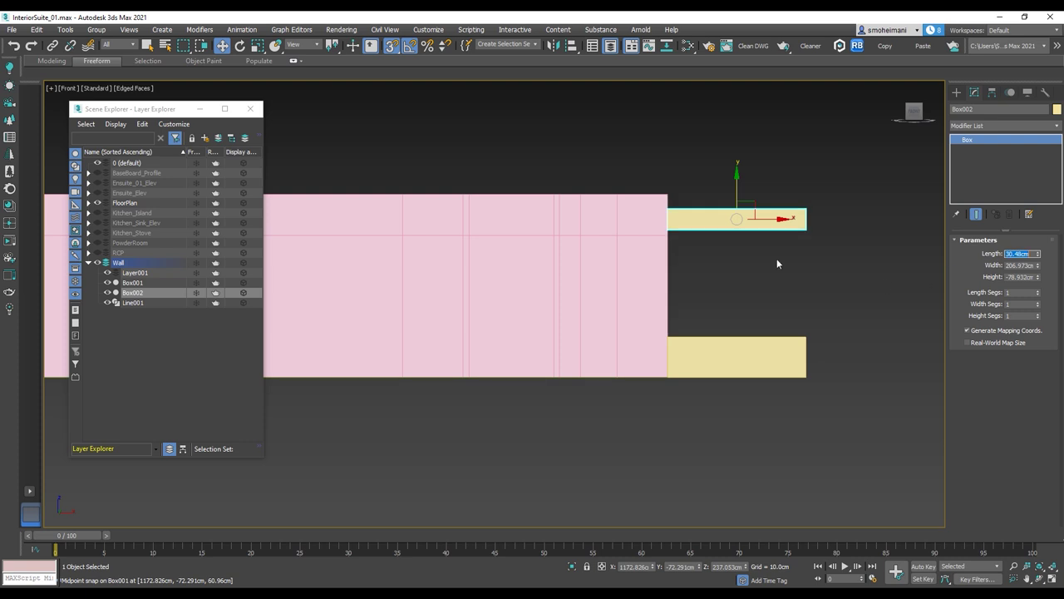
{"action": "scroll", "coordinate": [698, 215], "scroll_direction": "up", "scroll_amount": 5}
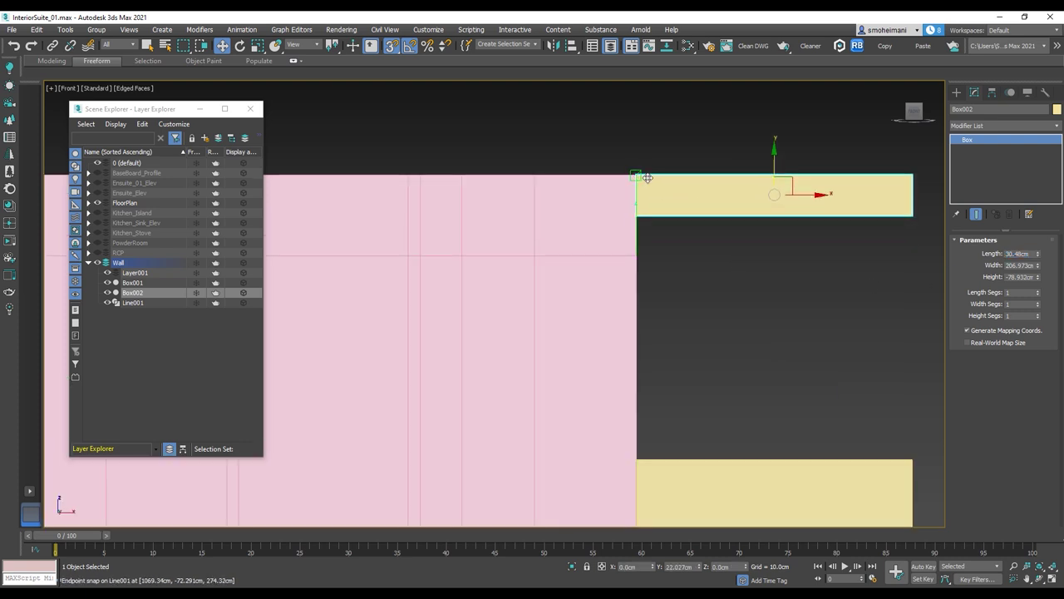
{"action": "scroll", "coordinate": [665, 174], "scroll_direction": "down", "scroll_amount": 5}
Select the walls' vertical edges above the door-height loop and connect them with another horizontal edge loop
{"action": "left_click", "coordinate": [641, 216]}
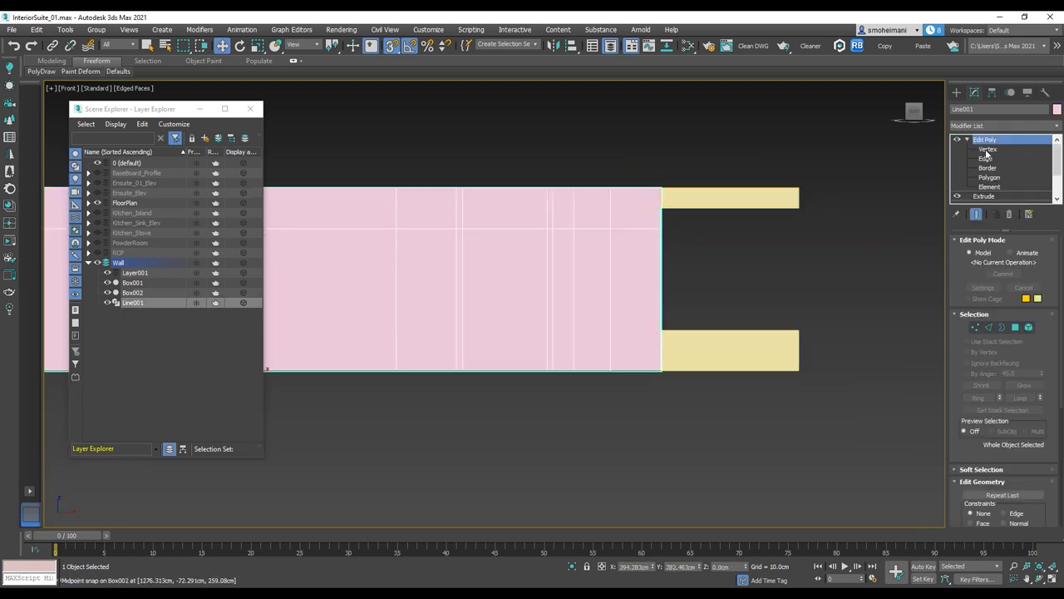
{"action": "left_click", "coordinate": [985, 159]}
{"action": "middle_click_drag", "start_coordinate": [600, 235], "coordinate": [779, 230]}
{"action": "scroll", "coordinate": [779, 230], "scroll_direction": "down", "scroll_amount": 6}
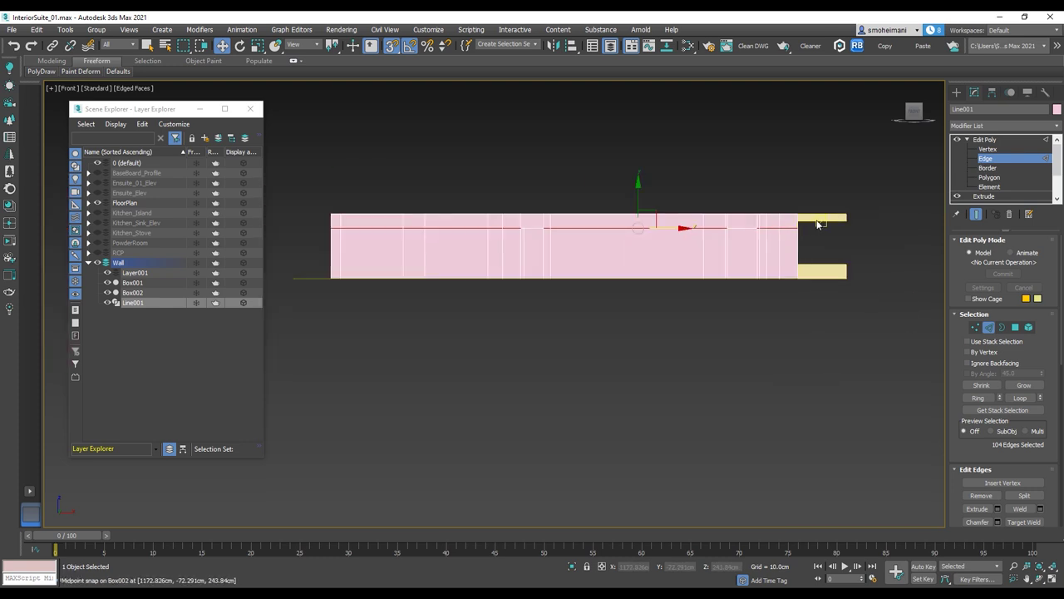
{"action": "left_click_drag", "start_coordinate": [310, 229], "coordinate": [312, 231]}
{"action": "scroll", "coordinate": [1001, 455], "scroll_direction": "down", "scroll_amount": 5}
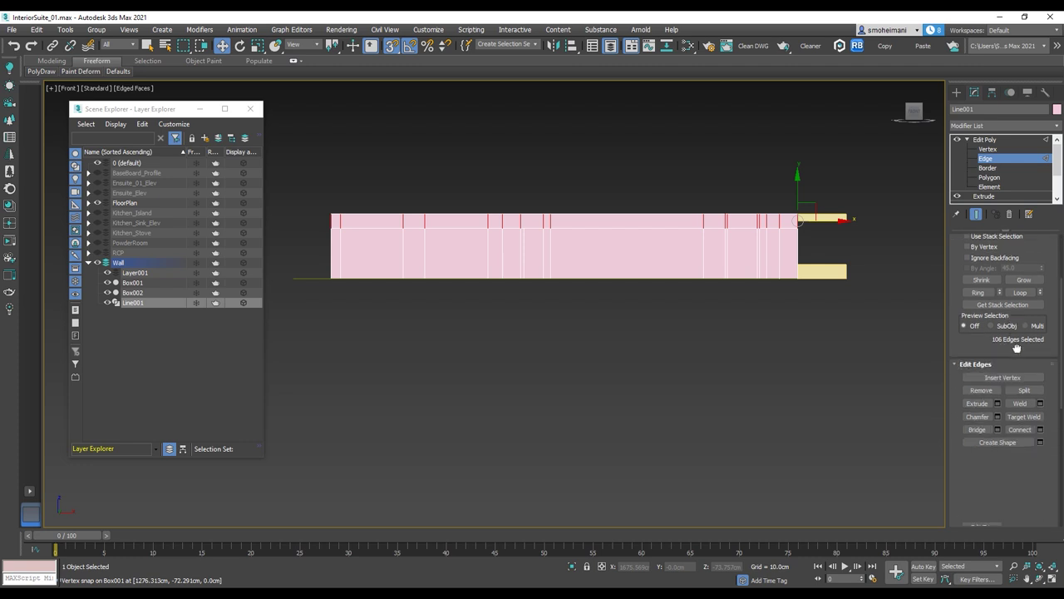
{"action": "left_click", "coordinate": [1025, 406]}
{"action": "scroll", "coordinate": [843, 231], "scroll_direction": "up", "scroll_amount": 4}
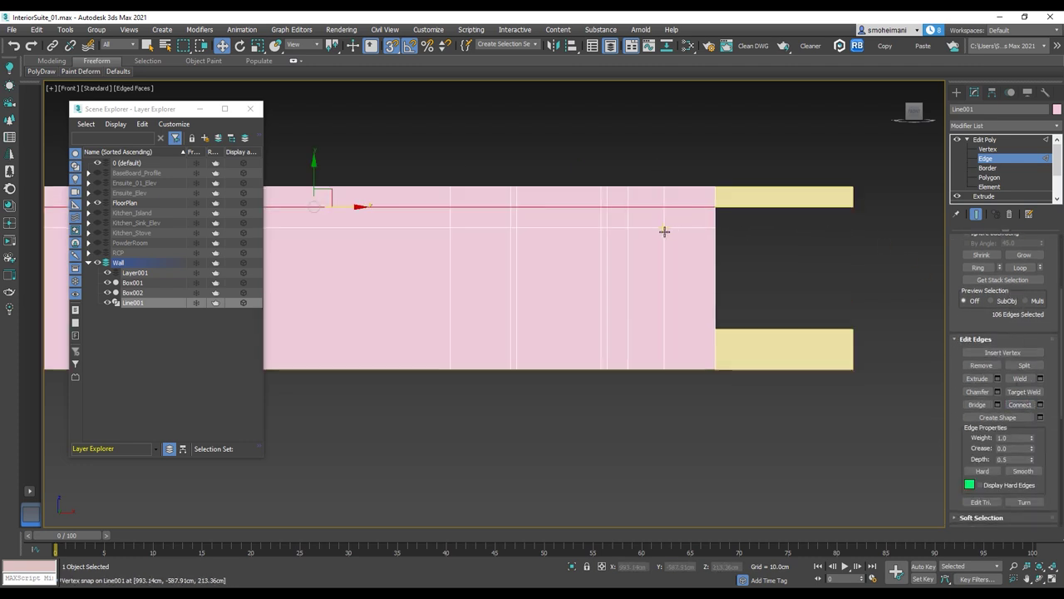
Snap the new edge loop to the upper reference box's lower edge and connect the walls' lower vertical edges with another loop
{"action": "left_click_drag", "start_coordinate": [523, 166], "coordinate": [832, 208]}
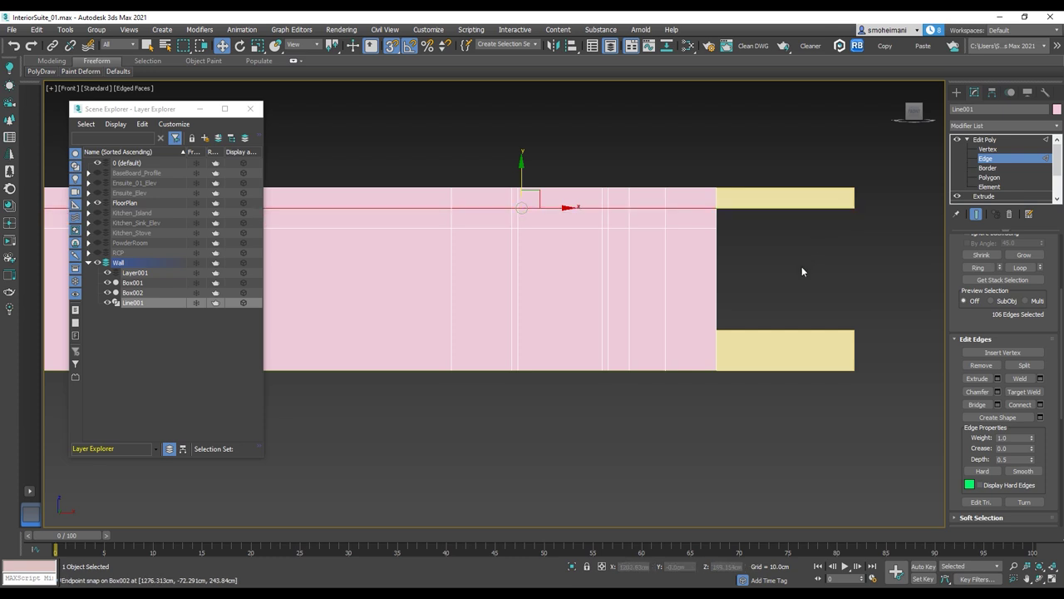
{"action": "middle_click_drag", "start_coordinate": [800, 268], "coordinate": [919, 195]}
{"action": "scroll", "coordinate": [914, 197], "scroll_direction": "down", "scroll_amount": 3}
{"action": "left_click_drag", "start_coordinate": [595, 220], "coordinate": [596, 219], "text": "alt"}
{"action": "scroll", "coordinate": [598, 212], "scroll_direction": "down", "scroll_amount": 4}
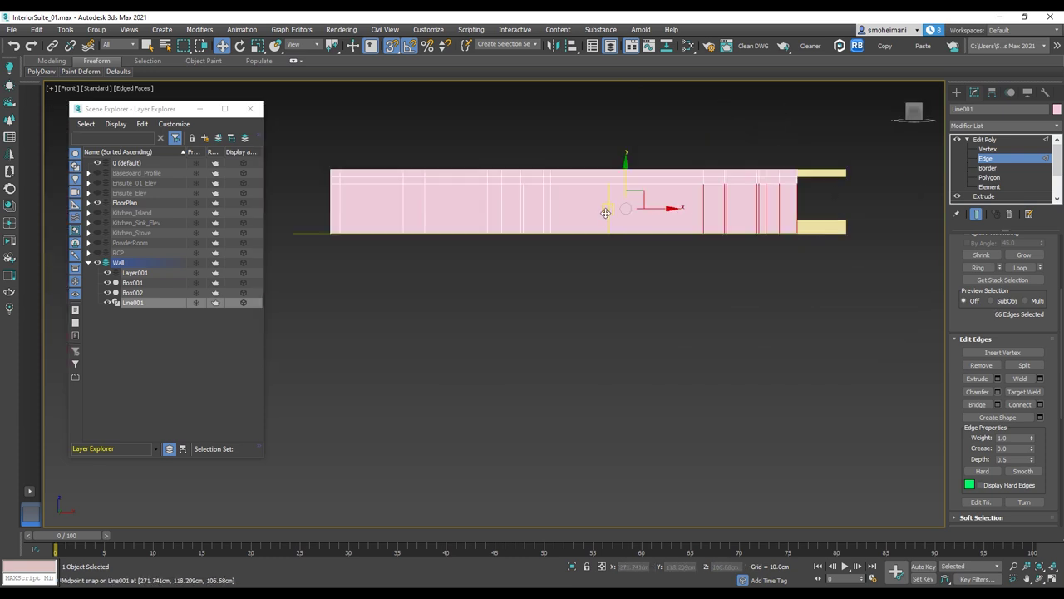
{"action": "left_click", "coordinate": [713, 215]}
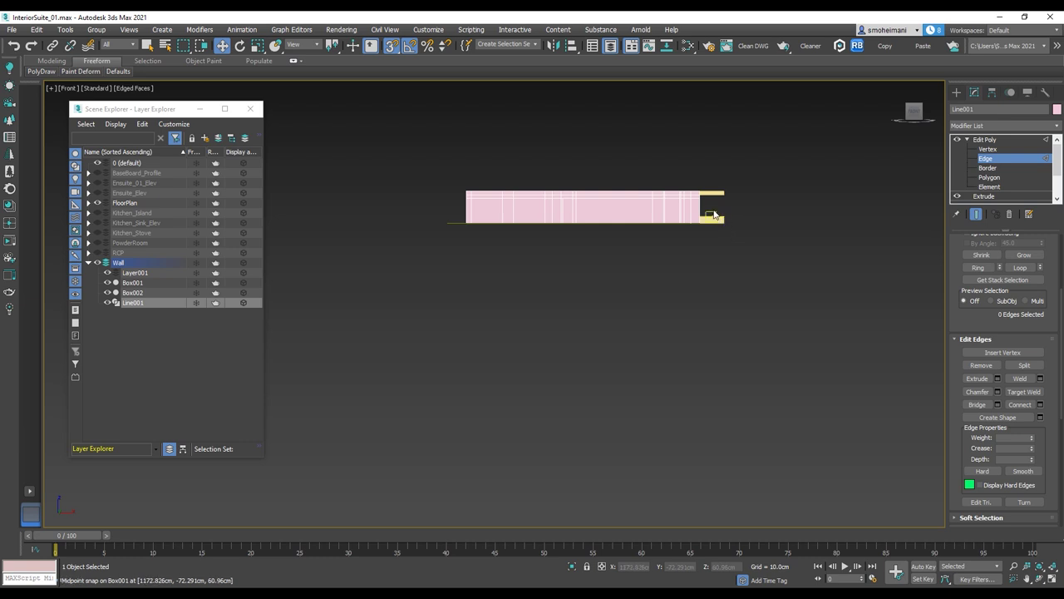
{"action": "left_click_drag", "start_coordinate": [466, 218], "coordinate": [465, 218]}
{"action": "scroll", "coordinate": [714, 214], "scroll_direction": "up", "scroll_amount": 8}
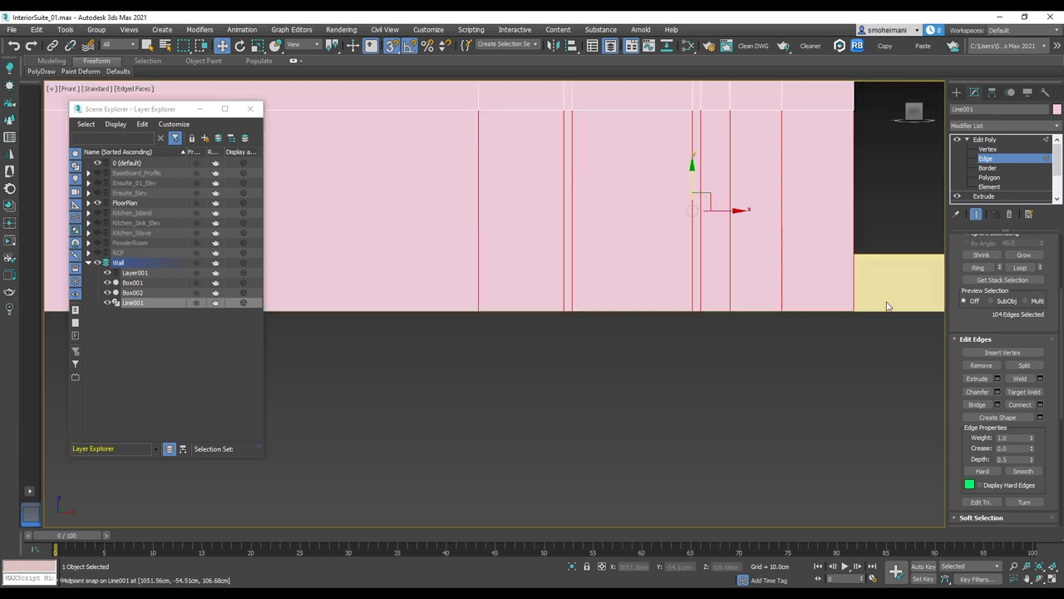
{"action": "left_click", "coordinate": [1021, 405]}
Move the lower horizontal edge loop down so it snaps to the top edge of the lower reference box
{"action": "scroll", "coordinate": [698, 202], "scroll_direction": "down", "scroll_amount": 2}
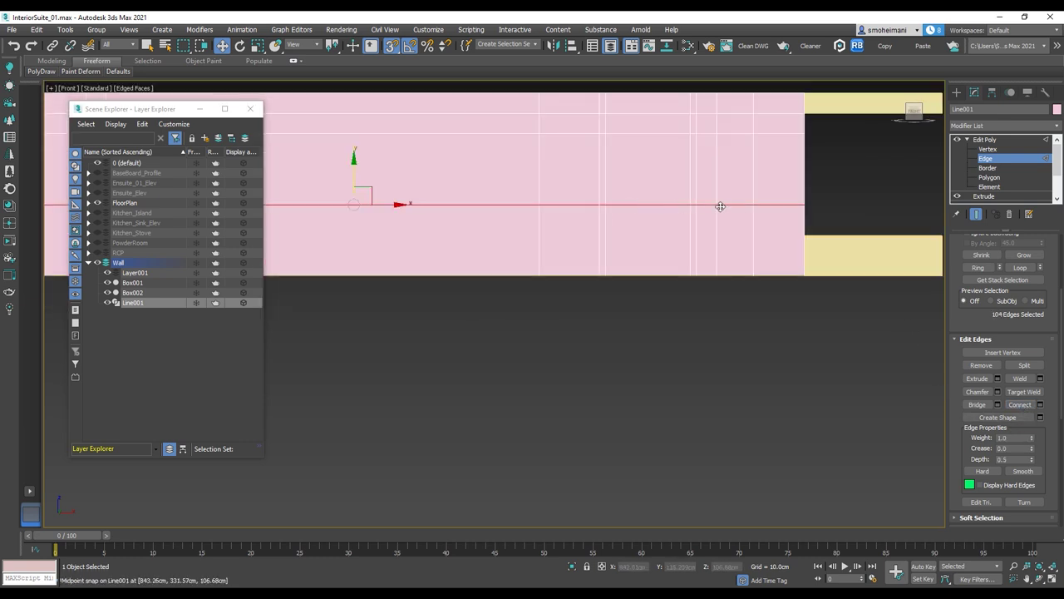
{"action": "left_click_drag", "start_coordinate": [392, 189], "coordinate": [821, 240]}
{"action": "scroll", "coordinate": [822, 236], "scroll_direction": "up", "scroll_amount": 2}
{"action": "scroll", "coordinate": [822, 230], "scroll_direction": "down", "scroll_amount": 4}
{"action": "mouse_move", "coordinate": [822, 230]}
{"action": "middle_mouse_down", "text": "alt"}
{"action": "mouse_move", "coordinate": [865, 254]}
{"action": "mouse_move", "coordinate": [782, 144]}
{"action": "mouse_move", "coordinate": [812, 214]}
{"action": "middle_mouse_up", "text": "alt"}
{"action": "scroll", "coordinate": [803, 208], "scroll_direction": "up", "scroll_amount": 5}
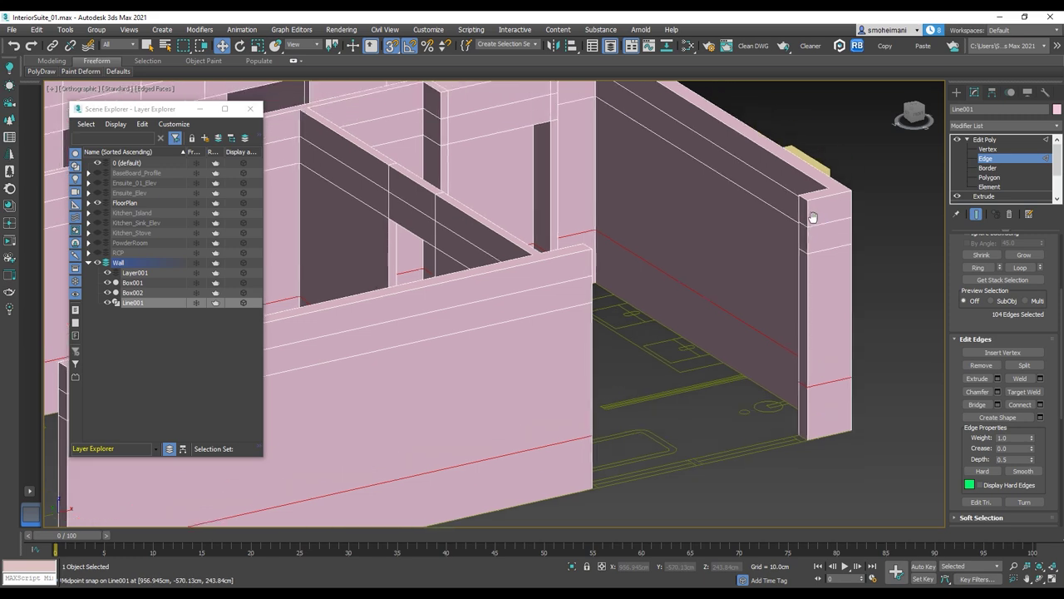
Bridge the facing wall-end polygons across the window gap to form the wall sections above and below the opening
{"action": "left_click", "coordinate": [989, 177]}
{"action": "left_click", "coordinate": [806, 203]}
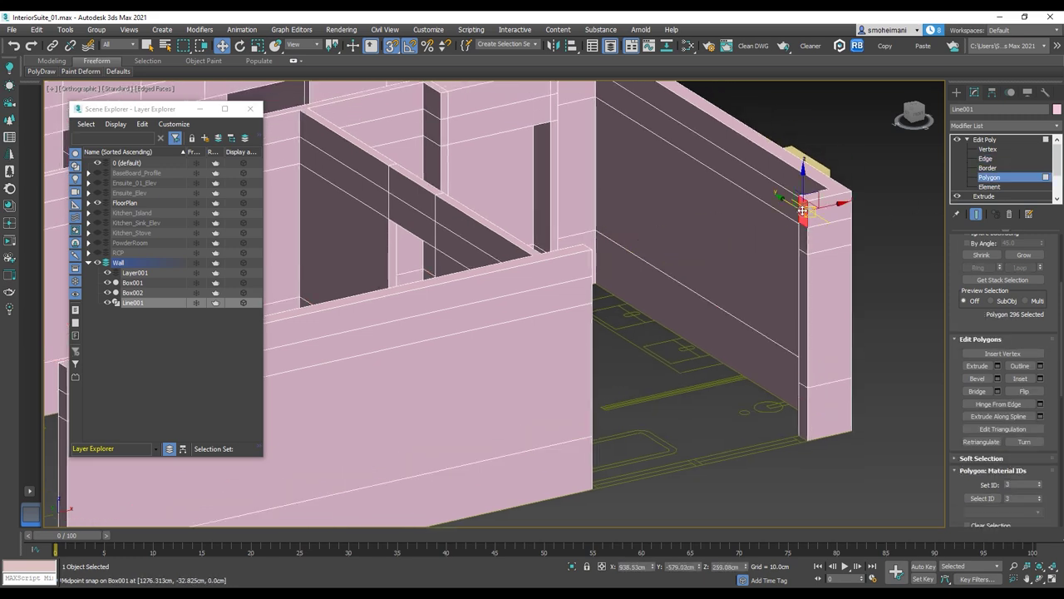
{"action": "scroll", "coordinate": [802, 208], "scroll_direction": "up", "scroll_amount": 3}
{"action": "left_click", "coordinate": [640, 132]}
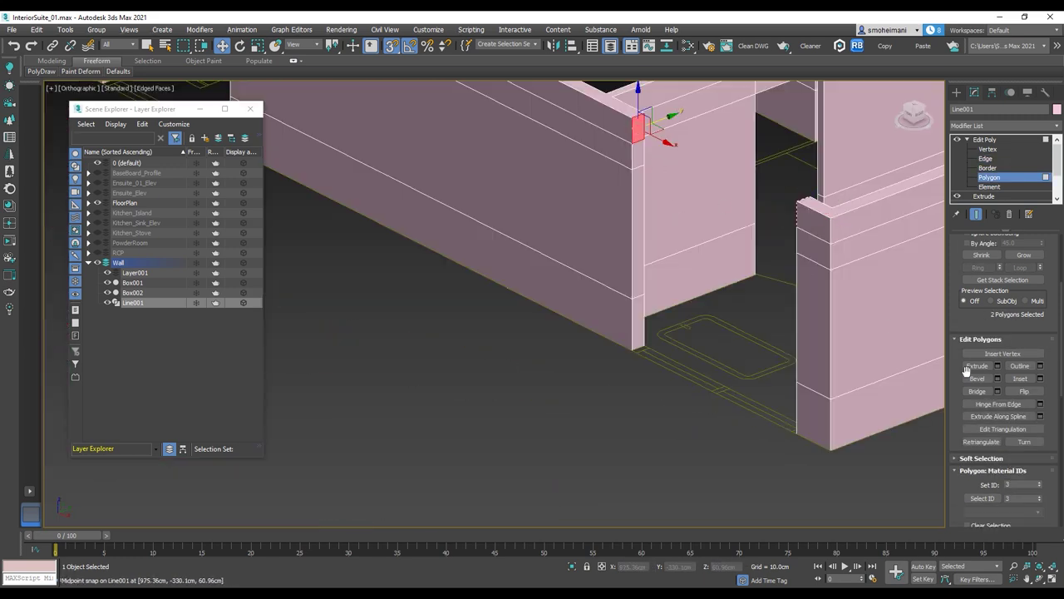
{"action": "left_click", "coordinate": [978, 392]}
{"action": "middle_click_drag", "start_coordinate": [790, 366], "coordinate": [825, 283], "text": "alt"}
{"action": "left_click", "coordinate": [765, 249]}
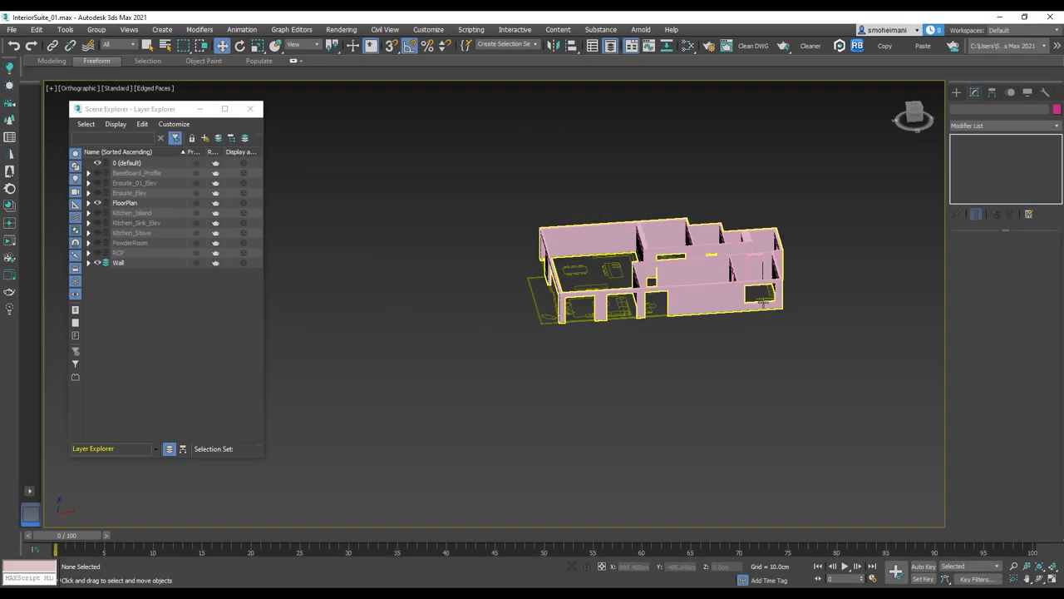
Create a new layer named Floor/Ceiling
{"action": "middle_click_drag", "start_coordinate": [763, 302], "coordinate": [814, 288], "text": "alt"}
{"action": "scroll", "coordinate": [696, 325], "scroll_direction": "up", "scroll_amount": 4}
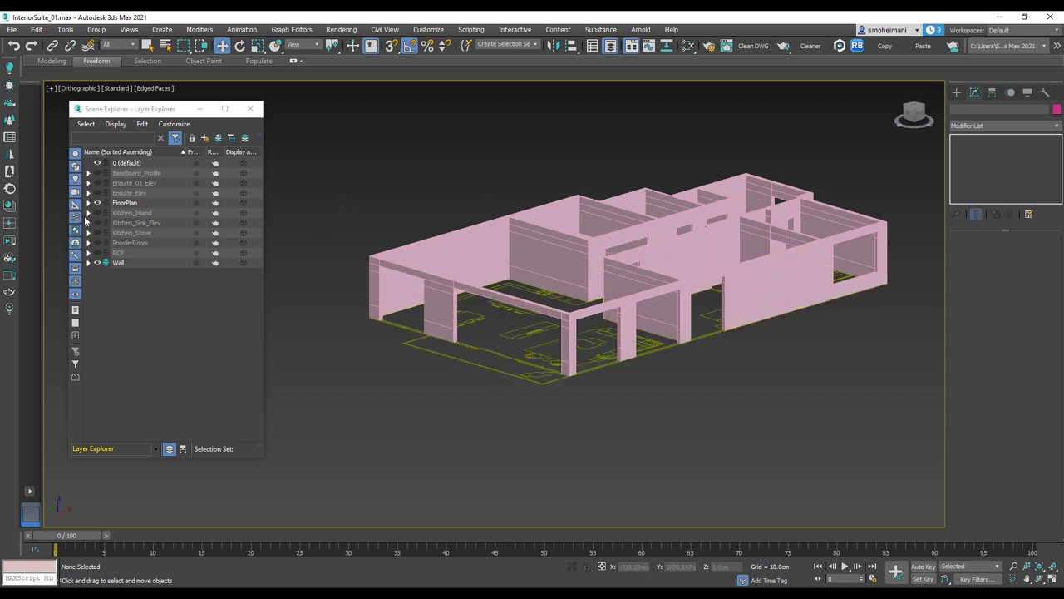
{"action": "left_click", "coordinate": [203, 140]}
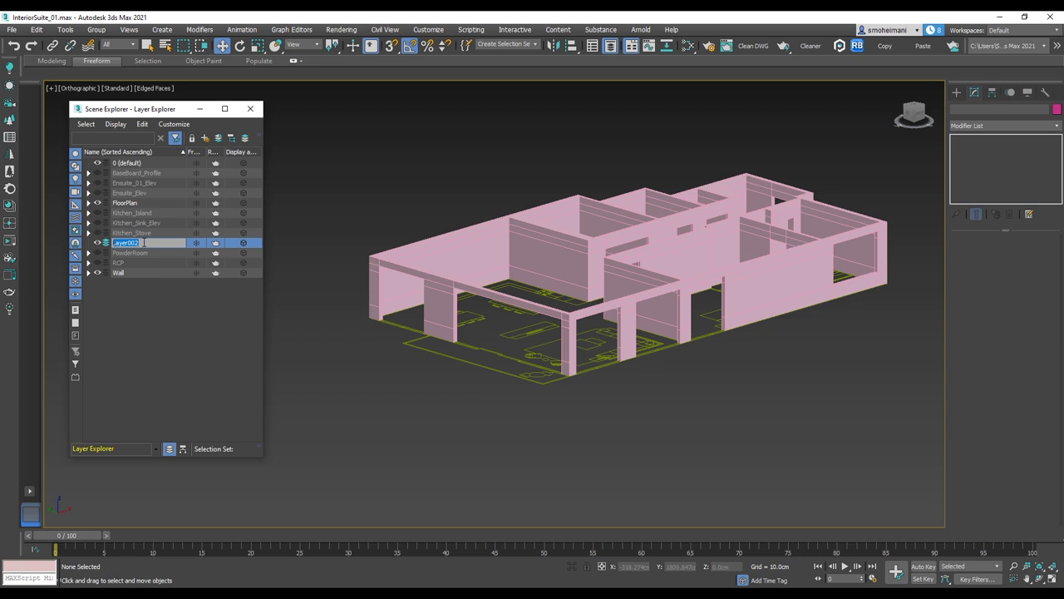
{"action": "type", "text": "Floor/Ceiling"}
{"action": "left_click", "coordinate": [158, 342]}
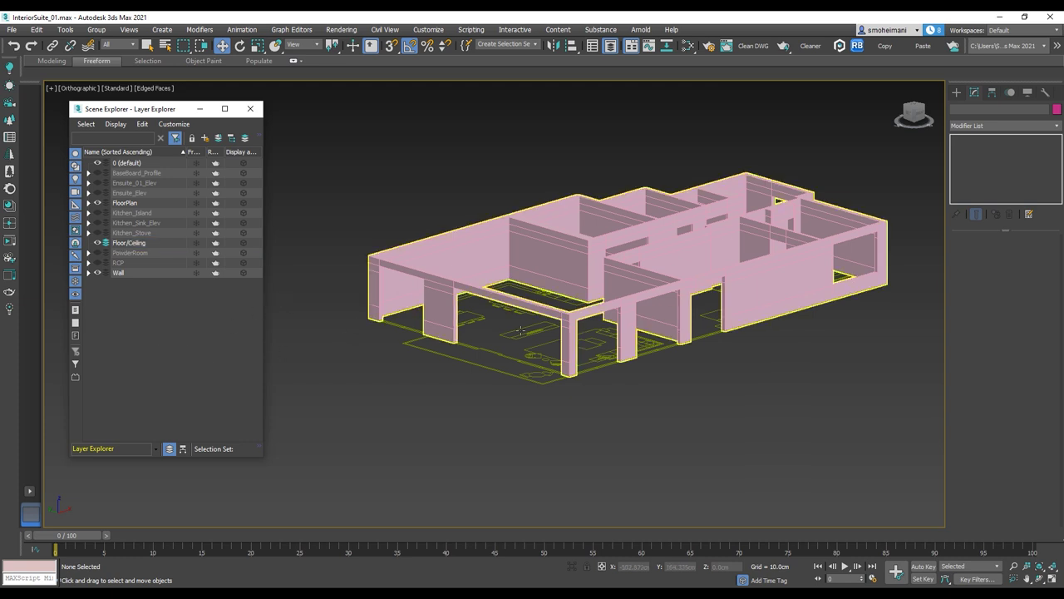
Hide the Wall layer and show the floor plan in the Top view
{"action": "left_click", "coordinate": [551, 312]}
{"action": "middle_click_drag", "start_coordinate": [696, 304], "coordinate": [689, 336], "text": "alt"}
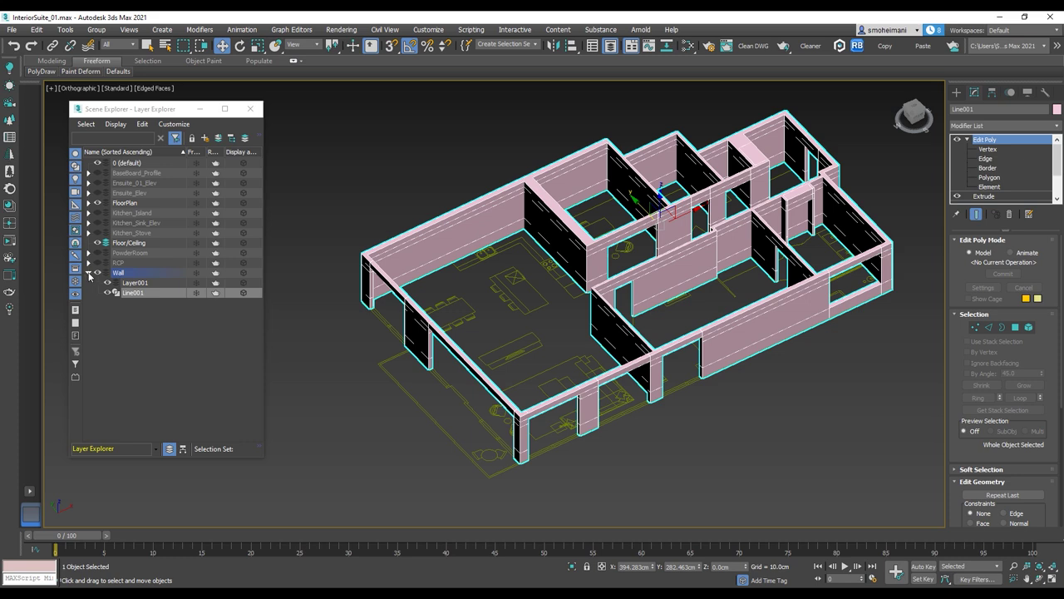
{"action": "left_click", "coordinate": [88, 273]}
{"action": "left_click", "coordinate": [97, 274]}
{"action": "middle_click_drag", "start_coordinate": [700, 261], "coordinate": [689, 309], "text": "alt"}
{"action": "key", "text": "t"}
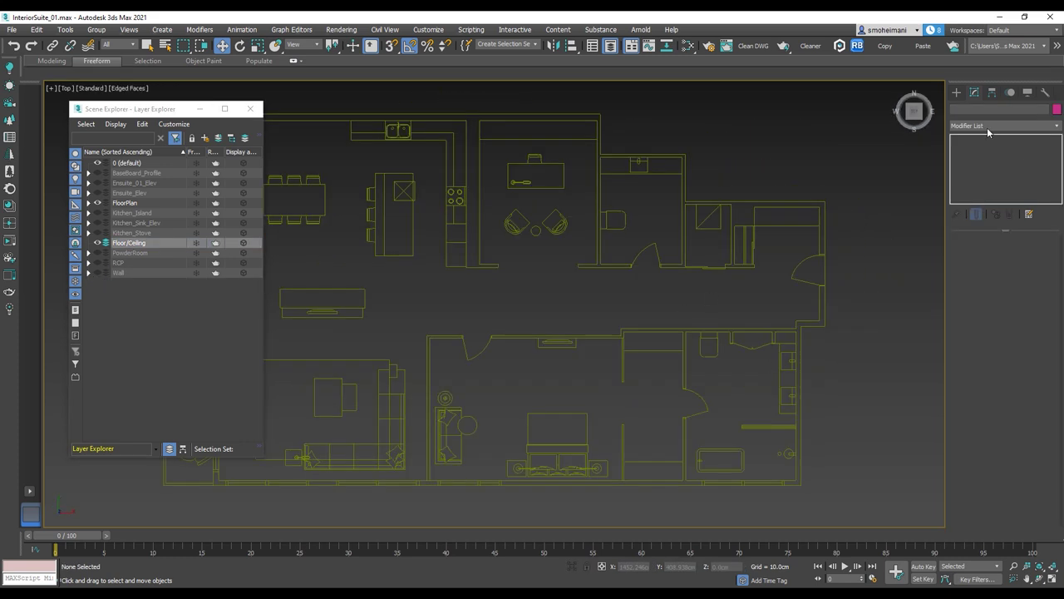
Trace the floor plan's outer perimeter with a closed Line spline, snapping each corner to the drawing's vertices
{"action": "left_click", "coordinate": [957, 92]}
{"action": "left_click", "coordinate": [968, 108]}
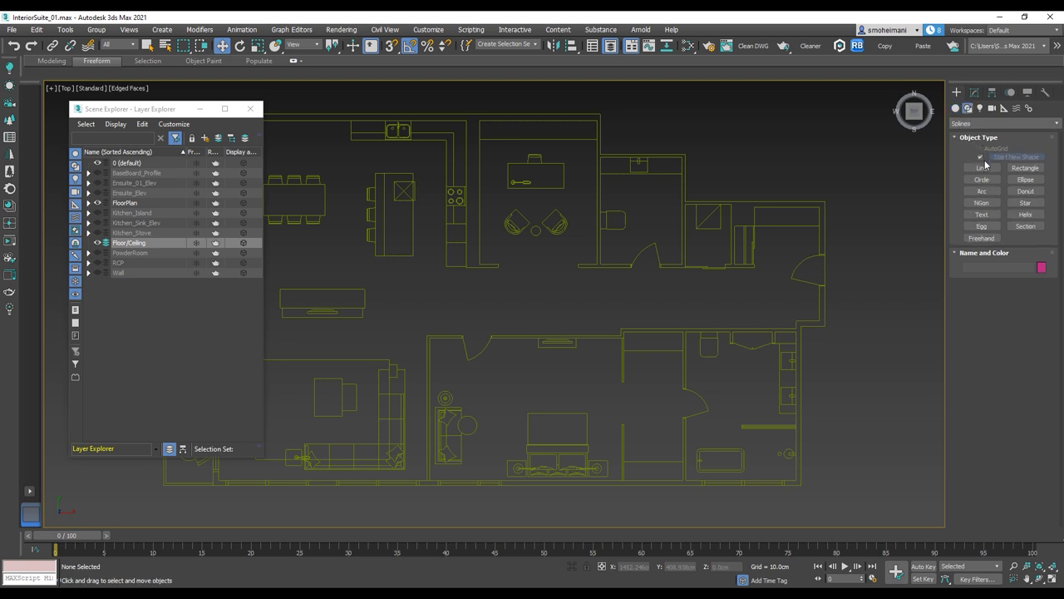
{"action": "left_click", "coordinate": [982, 168]}
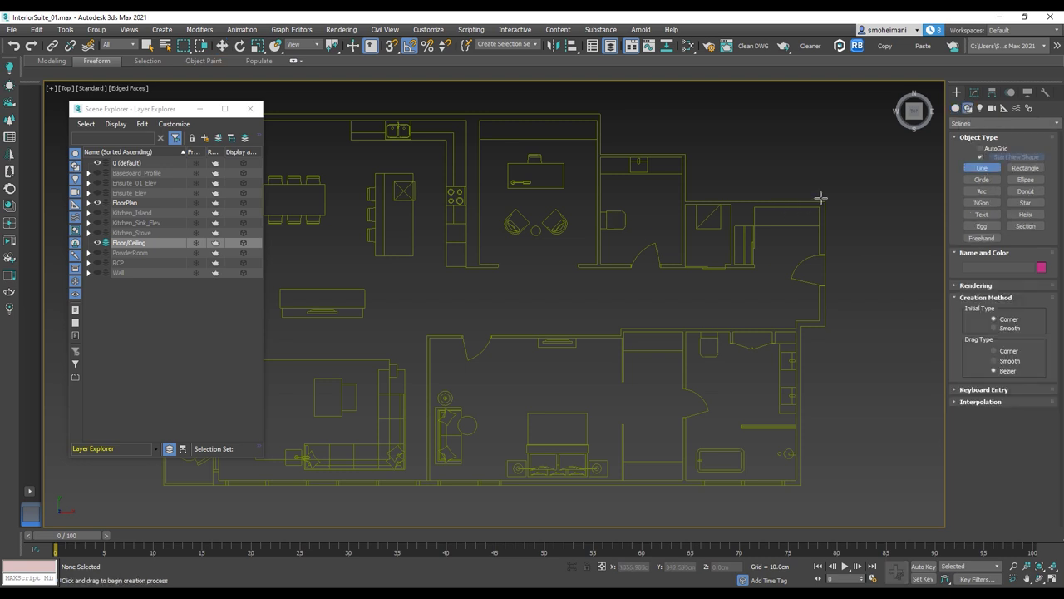
{"action": "left_click", "coordinate": [393, 47]}
{"action": "left_click", "coordinate": [825, 202]}
{"action": "left_click", "coordinate": [824, 326]}
{"action": "left_click", "coordinate": [800, 327]}
{"action": "middle_click_drag", "start_coordinate": [840, 449], "coordinate": [856, 291]}
{"action": "scroll", "coordinate": [857, 291], "scroll_direction": "down", "scroll_amount": 2}
{"action": "left_click", "coordinate": [826, 323]}
{"action": "scroll", "coordinate": [414, 323], "scroll_direction": "up", "scroll_amount": 2}
{"action": "middle_click_drag", "start_coordinate": [414, 324], "coordinate": [551, 369]}
{"action": "left_click", "coordinate": [551, 368]}
{"action": "middle_click_drag", "start_coordinate": [551, 232], "coordinate": [518, 368]}
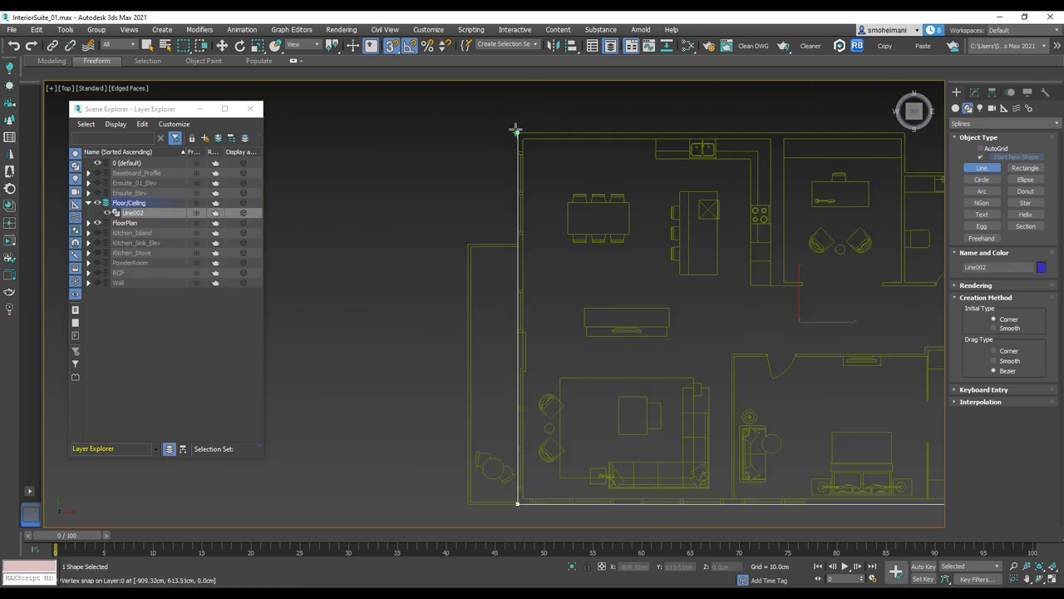
{"action": "left_click", "coordinate": [520, 128]}
{"action": "middle_click_drag", "start_coordinate": [907, 124], "coordinate": [658, 142]}
{"action": "left_click", "coordinate": [671, 145]}
{"action": "left_click", "coordinate": [672, 201]}
{"action": "left_click", "coordinate": [792, 201]}
{"action": "middle_click_drag", "start_coordinate": [799, 265], "coordinate": [674, 247]}
{"action": "left_click", "coordinate": [669, 249]}
{"action": "left_click", "coordinate": [511, 314]}
{"action": "scroll", "coordinate": [766, 252], "scroll_direction": "down", "scroll_amount": 2}
{"action": "middle_click_drag", "start_coordinate": [767, 253], "coordinate": [762, 224]}
{"action": "scroll", "coordinate": [783, 221], "scroll_direction": "down", "scroll_amount": 1}
Apply an Extrude modifier to the perimeter spline with an amount of -4"
{"action": "left_click", "coordinate": [974, 92]}
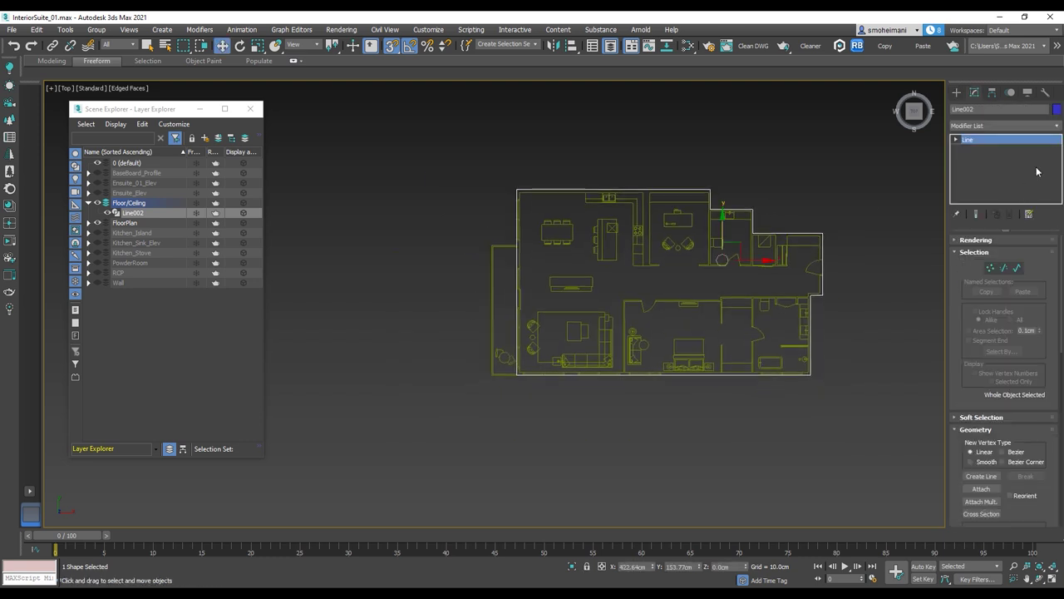
{"action": "left_click", "coordinate": [1056, 125]}
{"action": "scroll", "coordinate": [1036, 266], "scroll_direction": "down", "scroll_amount": 5}
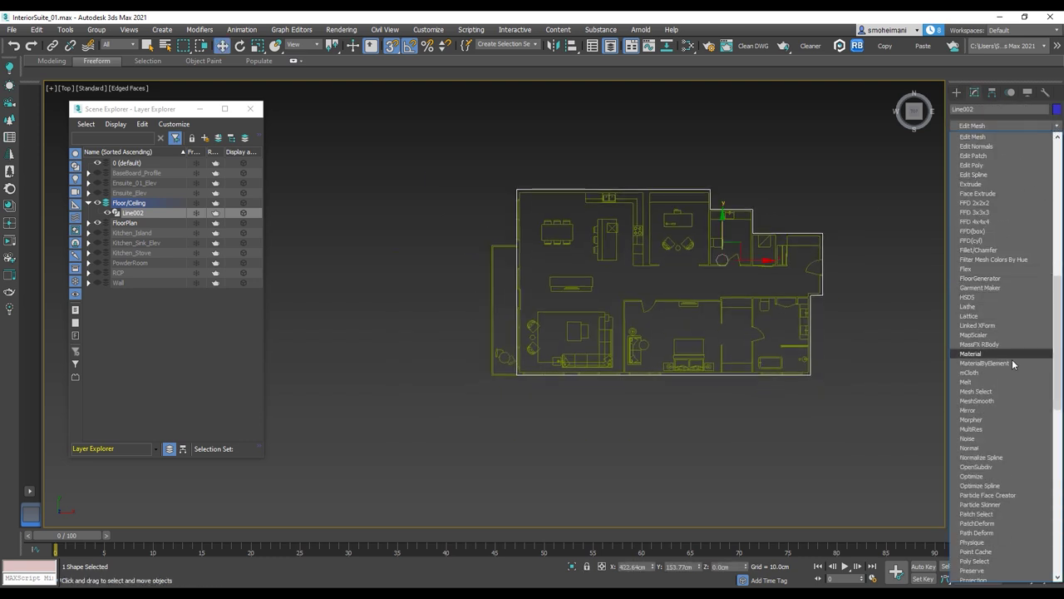
{"action": "left_click", "coordinate": [970, 183]}
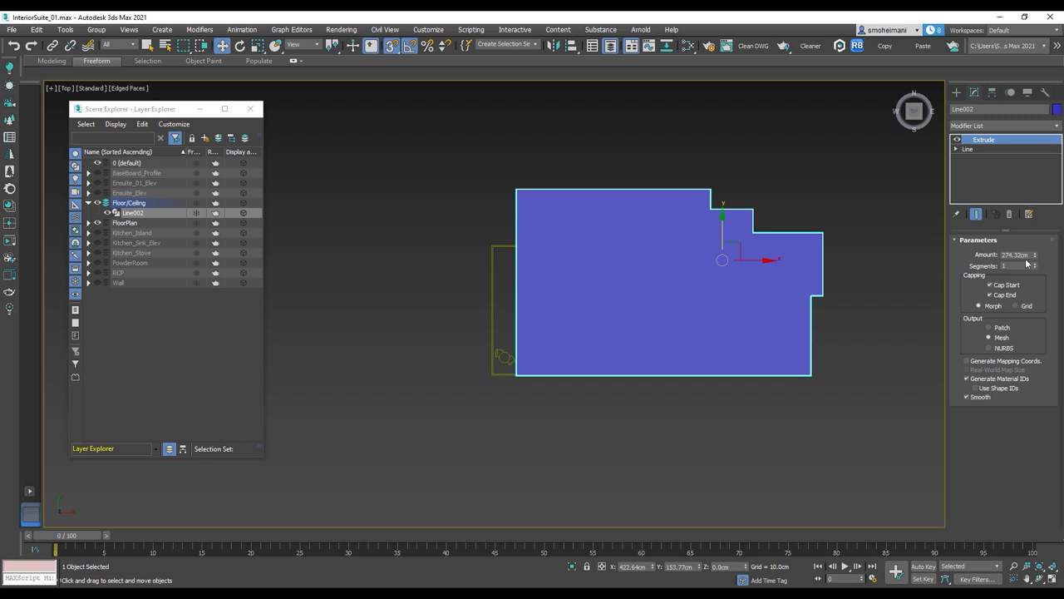
{"action": "type", "text": "-4\""}
{"action": "key", "text": "Return"}
{"action": "middle_click_drag", "start_coordinate": [717, 296], "coordinate": [791, 216], "text": "alt"}
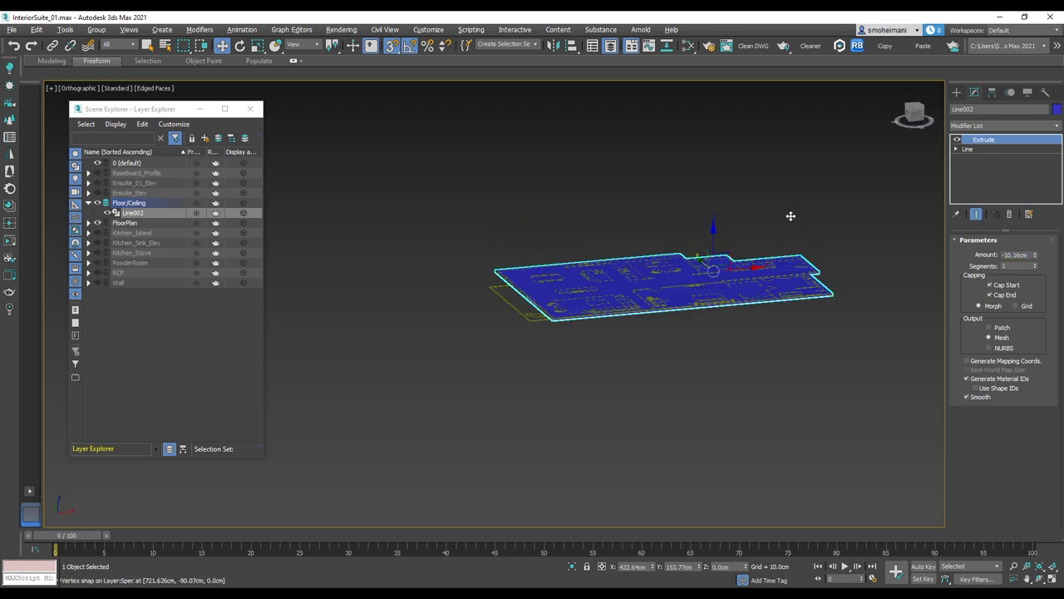
Place a copy of the floor slab named Ceiling snapped onto the top of the walls, with the Wall layer shown
{"action": "left_click", "coordinate": [918, 118]}
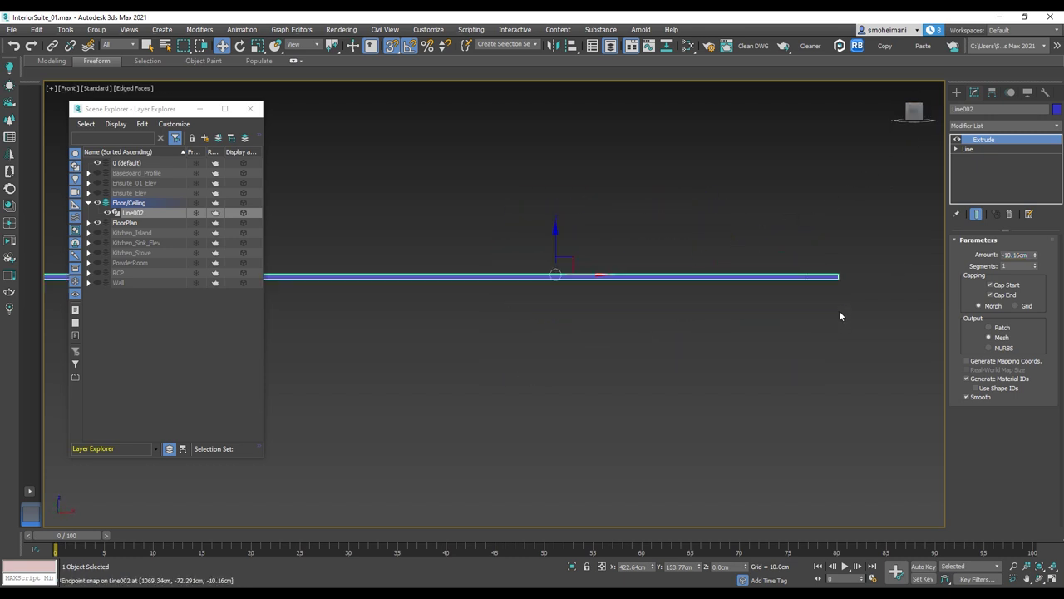
{"action": "left_click", "coordinate": [98, 282]}
{"action": "left_click_drag", "start_coordinate": [665, 258], "coordinate": [675, 163], "text": "shift"}
{"action": "left_click", "coordinate": [533, 352]}
{"action": "scroll", "coordinate": [813, 172], "scroll_direction": "up", "scroll_amount": 5}
{"action": "left_click_drag", "start_coordinate": [792, 148], "coordinate": [791, 297]}
{"action": "middle_click_drag", "start_coordinate": [791, 297], "coordinate": [871, 265], "text": "alt"}
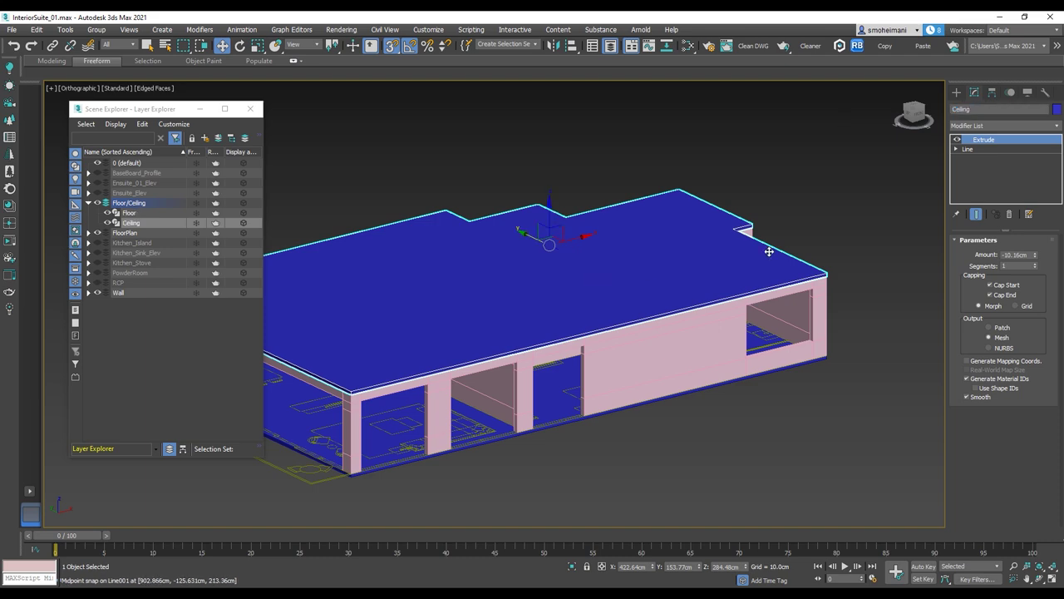
Turn on Display as Box in the Ceiling's object properties
{"action": "middle_click_drag", "start_coordinate": [765, 306], "coordinate": [755, 205], "text": "alt"}
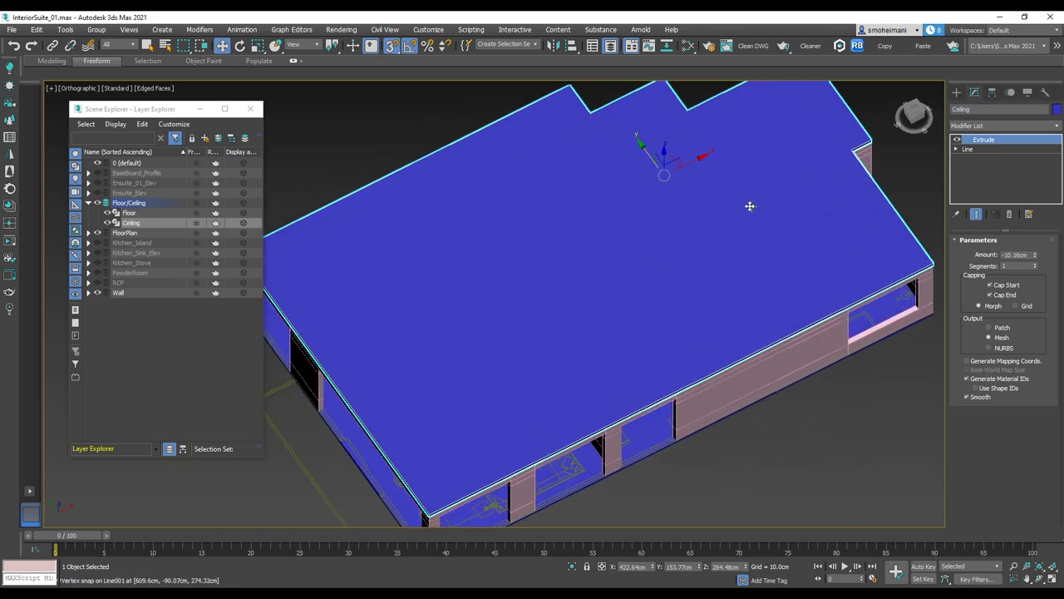
{"action": "right_click", "coordinate": [688, 216]}
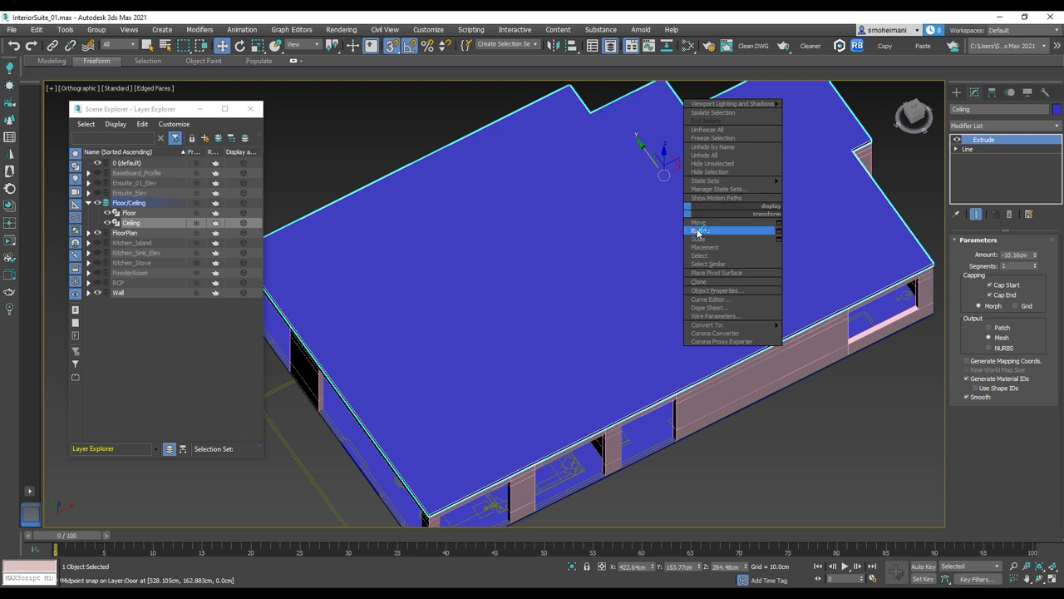
{"action": "left_click", "coordinate": [722, 290]}
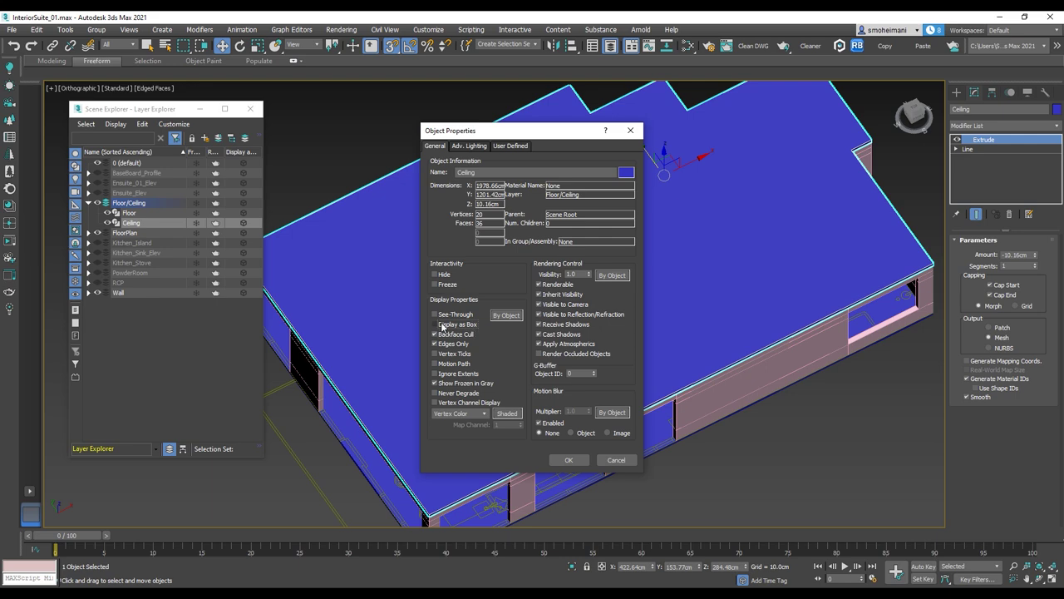
{"action": "left_click", "coordinate": [569, 460]}
{"action": "scroll", "coordinate": [711, 260], "scroll_direction": "down", "scroll_amount": 5}
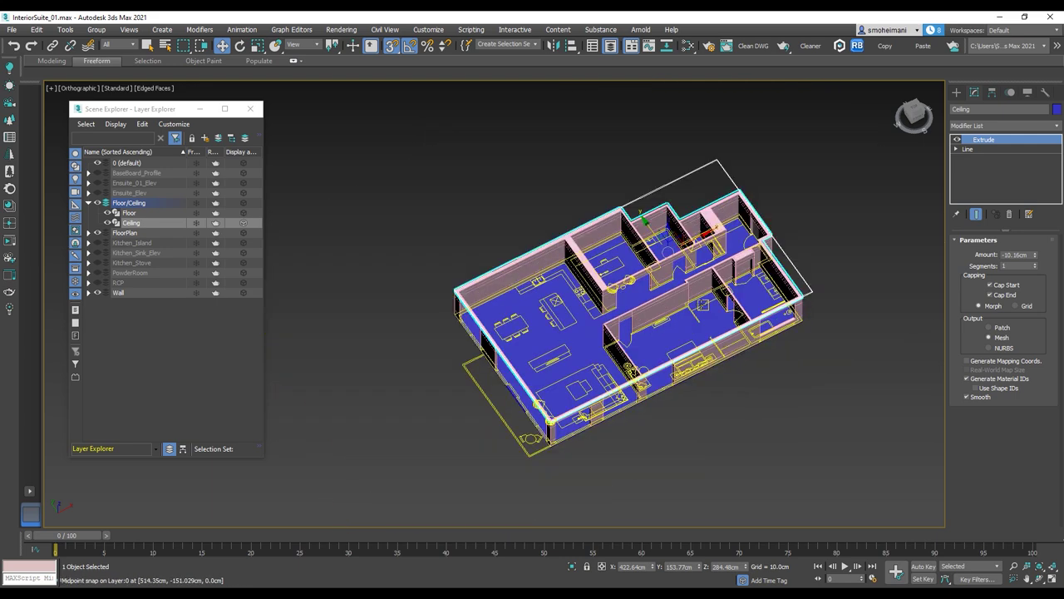
{"action": "scroll", "coordinate": [686, 333], "scroll_direction": "up", "scroll_amount": 5}
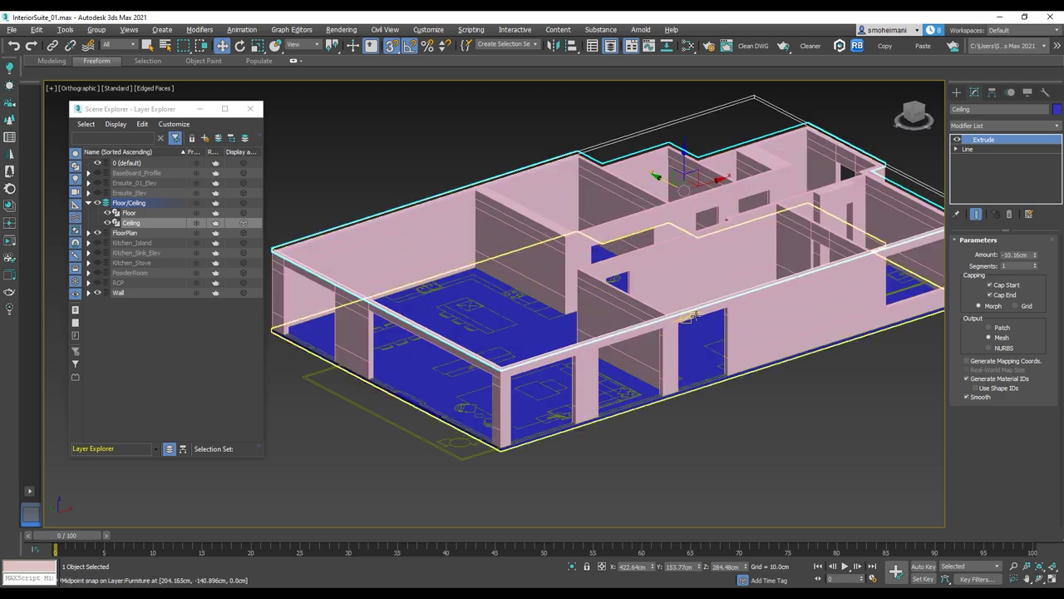
Hide the Wall layer and the Ceiling object, and select the Floor slab
{"action": "left_click", "coordinate": [668, 323]}
{"action": "middle_click_drag", "start_coordinate": [665, 321], "coordinate": [510, 301], "text": "alt"}
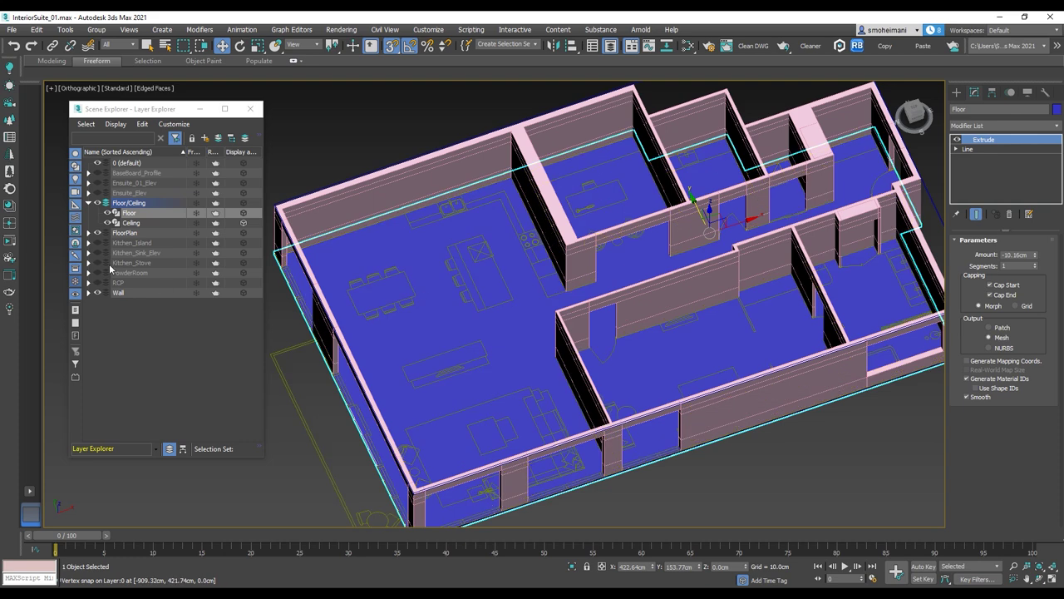
{"action": "left_click", "coordinate": [97, 293]}
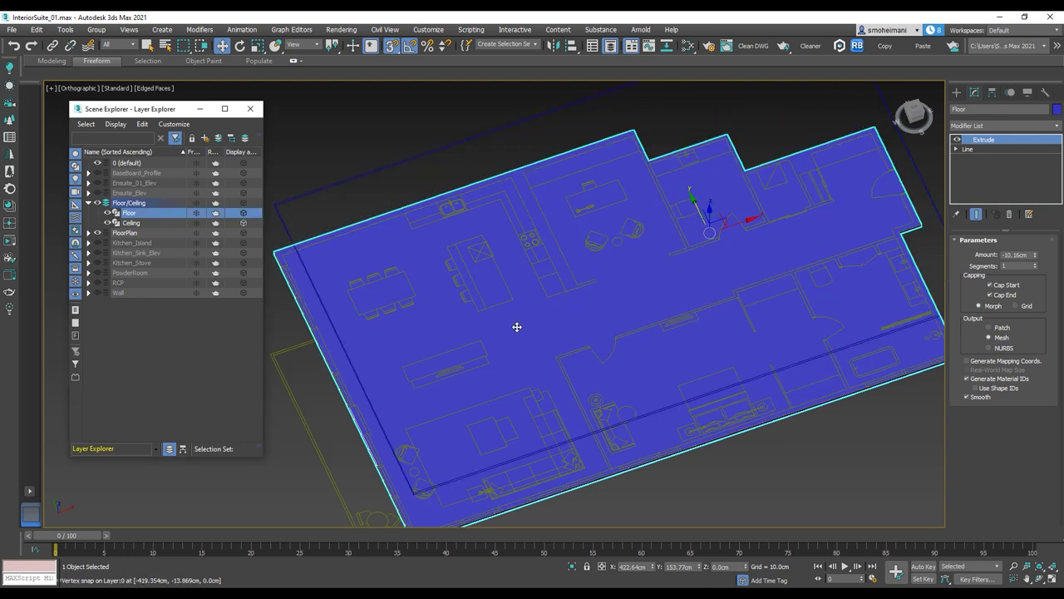
{"action": "left_click", "coordinate": [448, 174]}
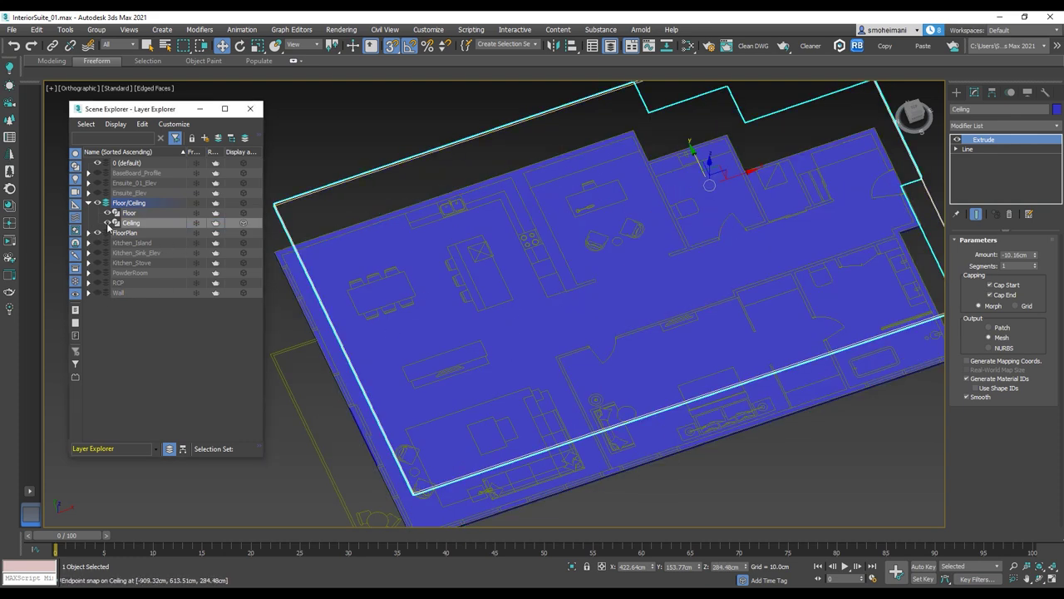
{"action": "scroll", "coordinate": [553, 254], "scroll_direction": "down", "scroll_amount": 3}
{"action": "middle_click_drag", "start_coordinate": [552, 253], "coordinate": [551, 290], "text": "alt"}
{"action": "left_click", "coordinate": [624, 242]}
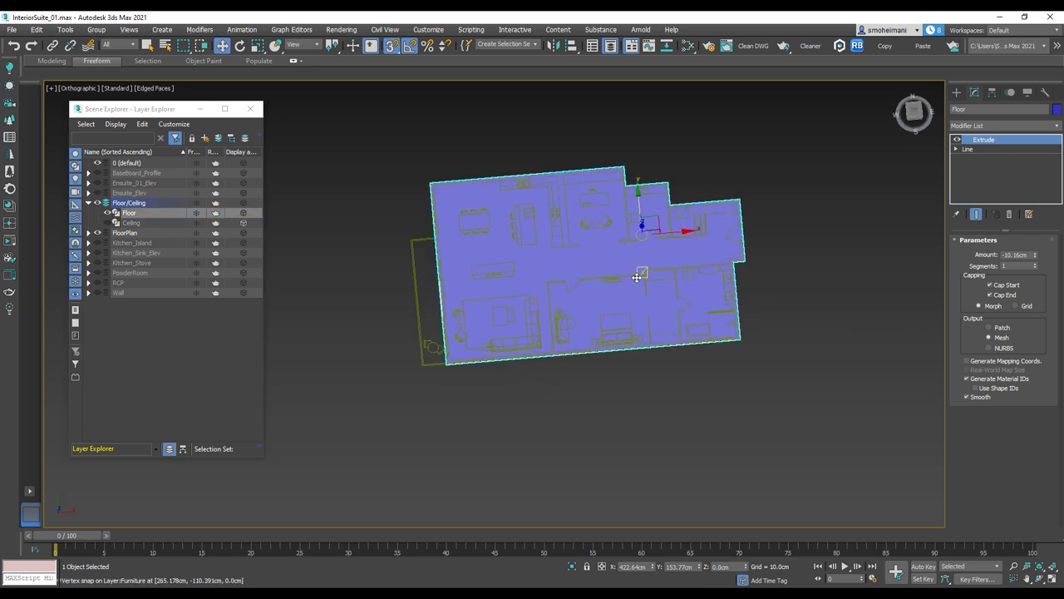
Clone the Floor slab in place
{"action": "middle_click_drag", "start_coordinate": [639, 275], "coordinate": [673, 209], "text": "alt"}
{"action": "scroll", "coordinate": [589, 253], "scroll_direction": "up", "scroll_amount": 4}
{"action": "middle_click_drag", "start_coordinate": [671, 270], "coordinate": [654, 235]}
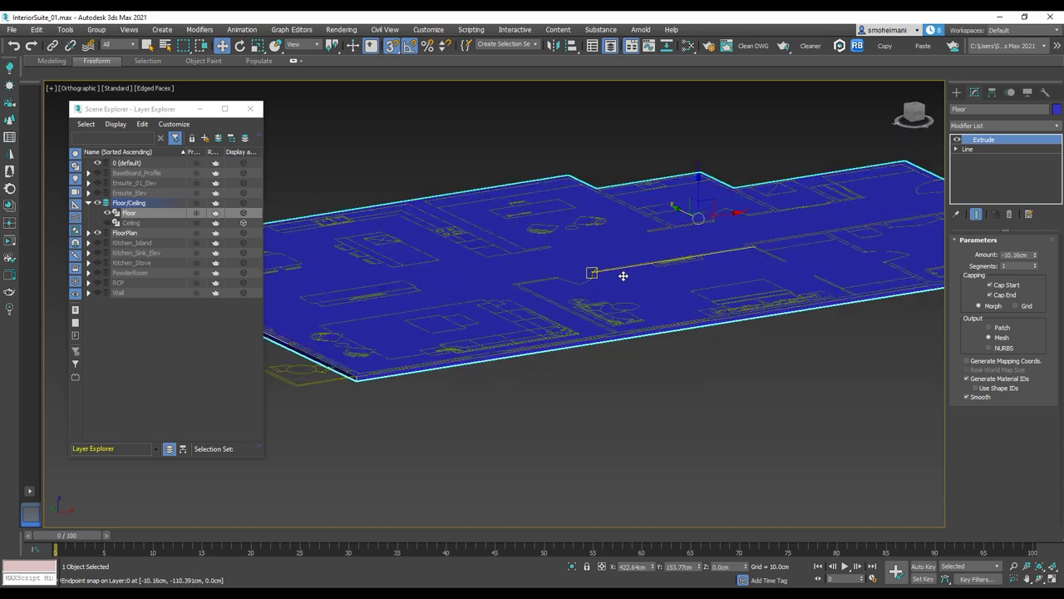
{"action": "key", "text": "ctrl+v"}
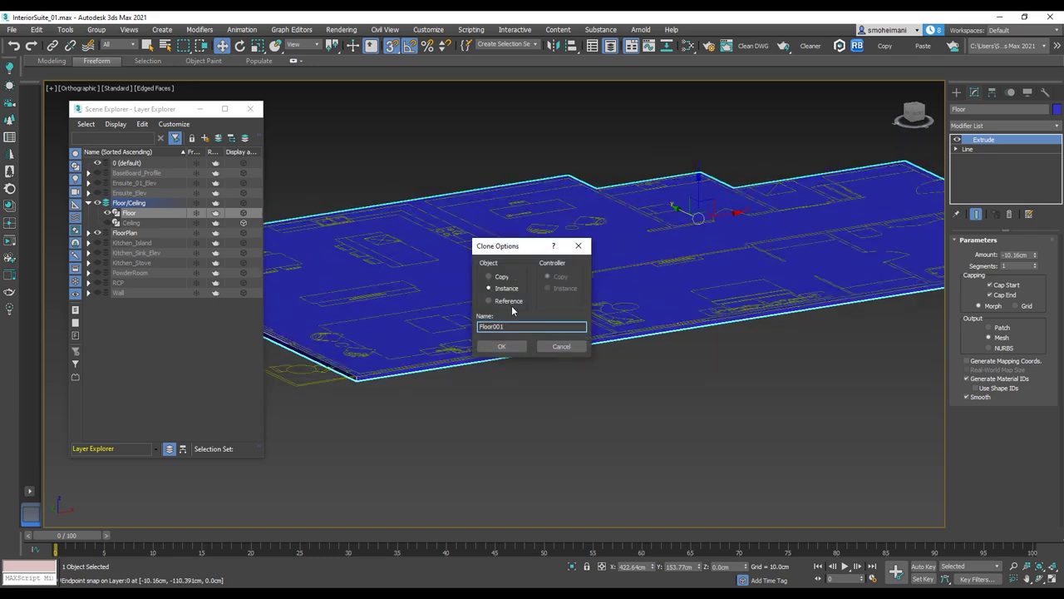
{"action": "left_click", "coordinate": [502, 346]}
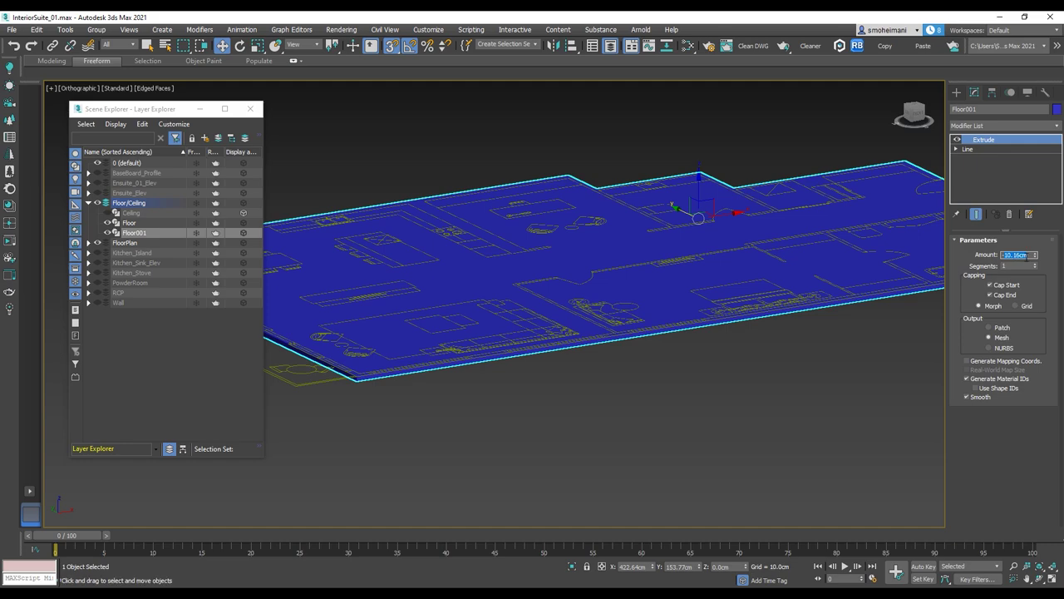
Set the cloned floor's Extrude amount to 0 cm and add an Edit Poly modifier
{"action": "key", "text": "Return"}
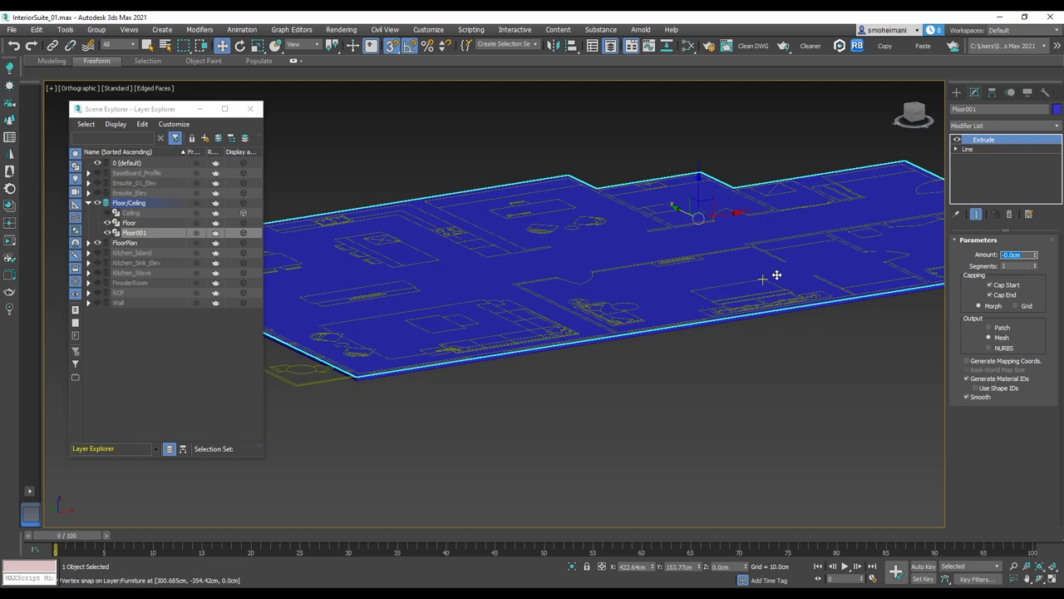
{"action": "middle_click_drag", "start_coordinate": [765, 283], "coordinate": [781, 280], "text": "alt"}
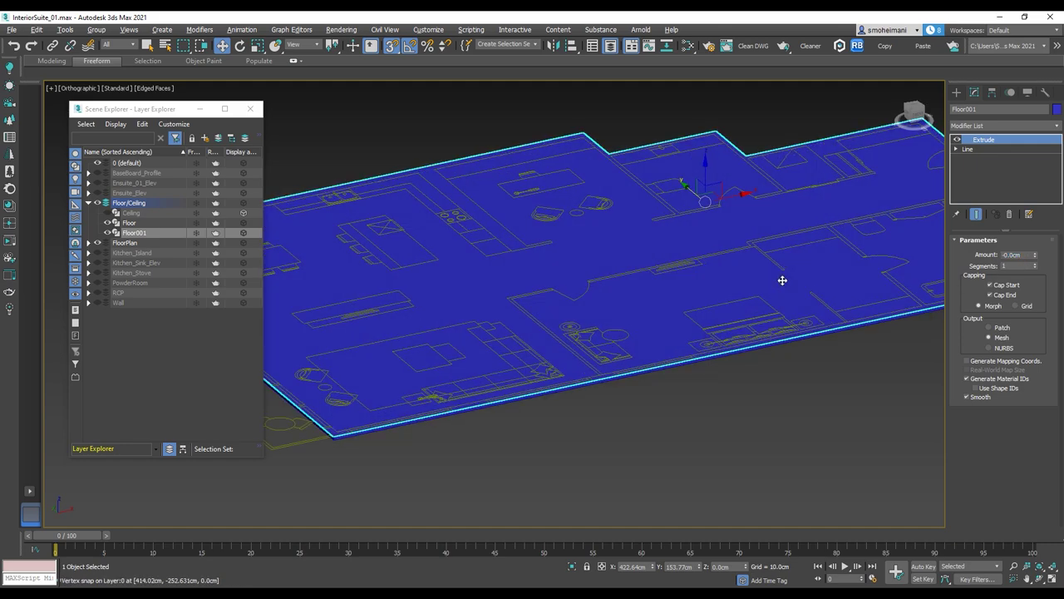
{"action": "left_click", "coordinate": [1057, 125]}
{"action": "scroll", "coordinate": [997, 249], "scroll_direction": "down", "scroll_amount": 5}
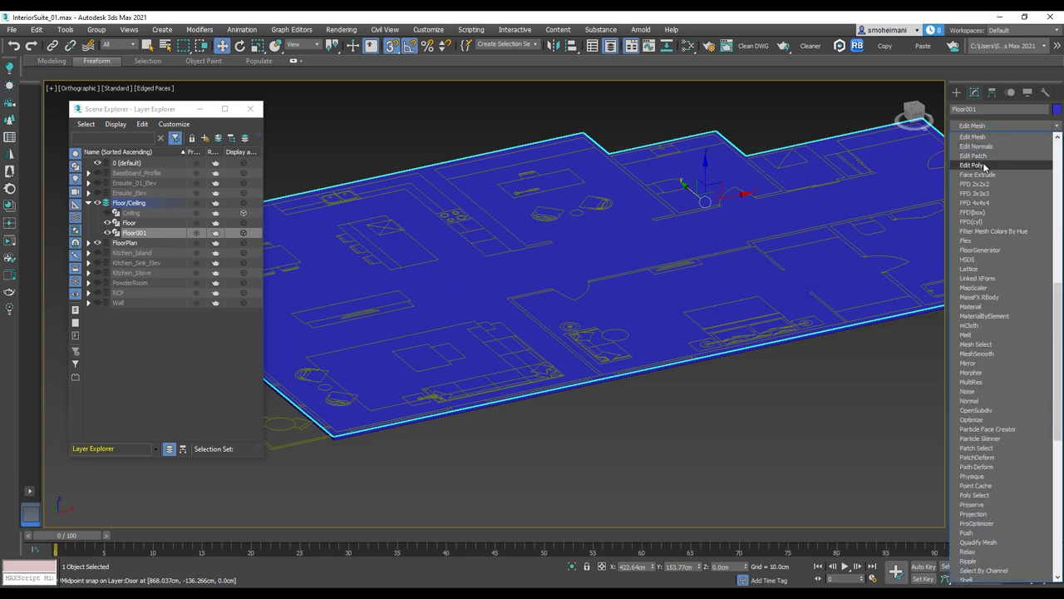
{"action": "left_click", "coordinate": [985, 165]}
Change the cloned floor's object color to yellow and hide the original Floor slab
{"action": "left_click", "coordinate": [1057, 109]}
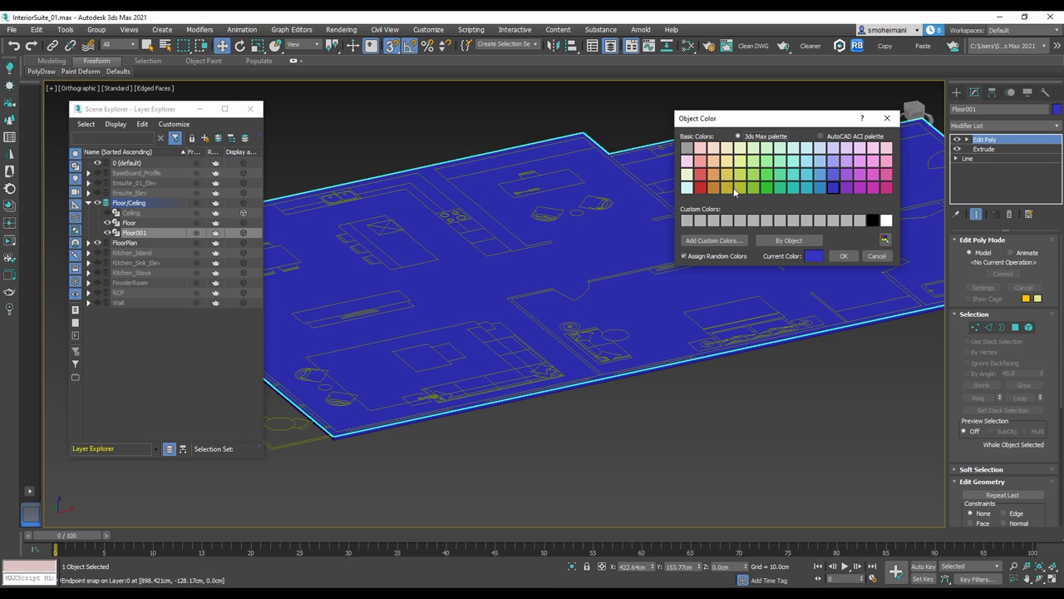
{"action": "left_click", "coordinate": [844, 260]}
{"action": "middle_click_drag", "start_coordinate": [844, 261], "coordinate": [785, 217], "text": "alt"}
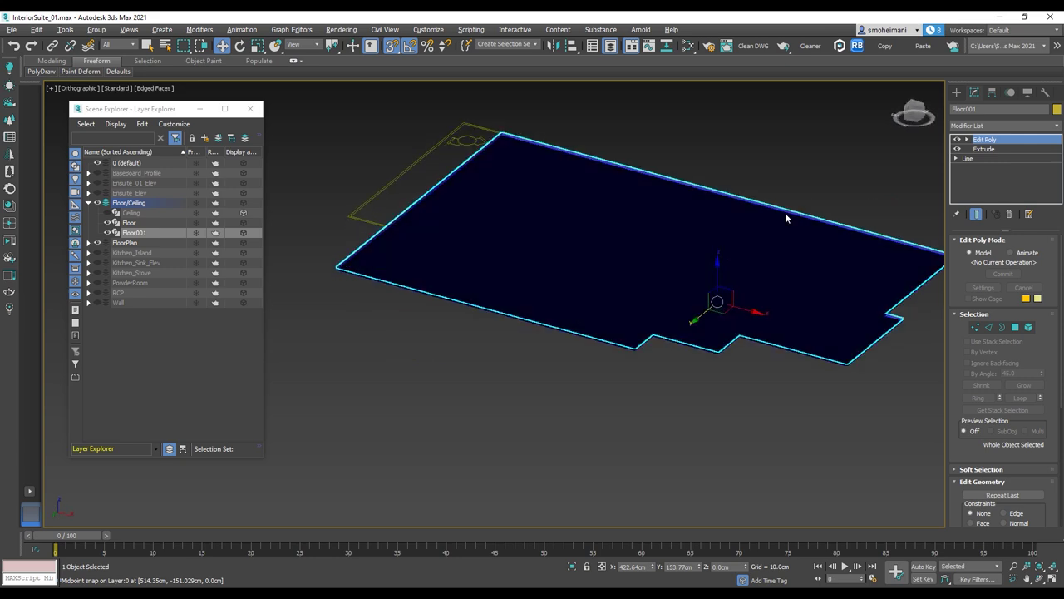
{"action": "left_click", "coordinate": [651, 243]}
{"action": "left_click", "coordinate": [108, 222]}
{"action": "middle_click_drag", "start_coordinate": [675, 212], "coordinate": [671, 314], "text": "alt"}
{"action": "left_click", "coordinate": [686, 258]}
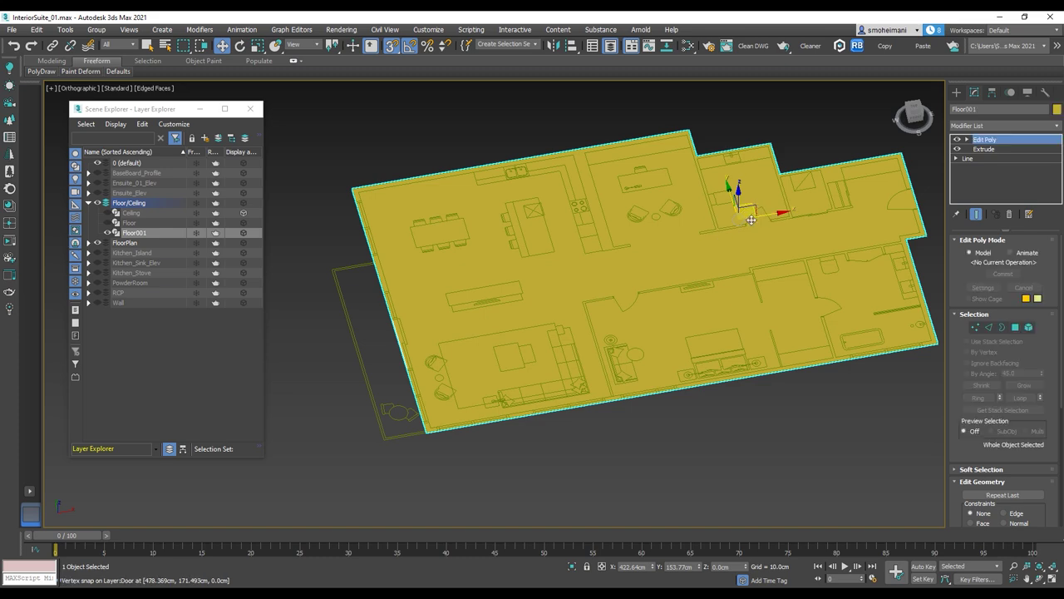
In the Top view, start a Slice Plane at Edge level on the cloned floor and rotate it perpendicular to the floor
{"action": "middle_click_drag", "start_coordinate": [753, 215], "coordinate": [710, 279]}
{"action": "key", "text": "t"}
{"action": "scroll", "coordinate": [710, 279], "scroll_direction": "down", "scroll_amount": 5}
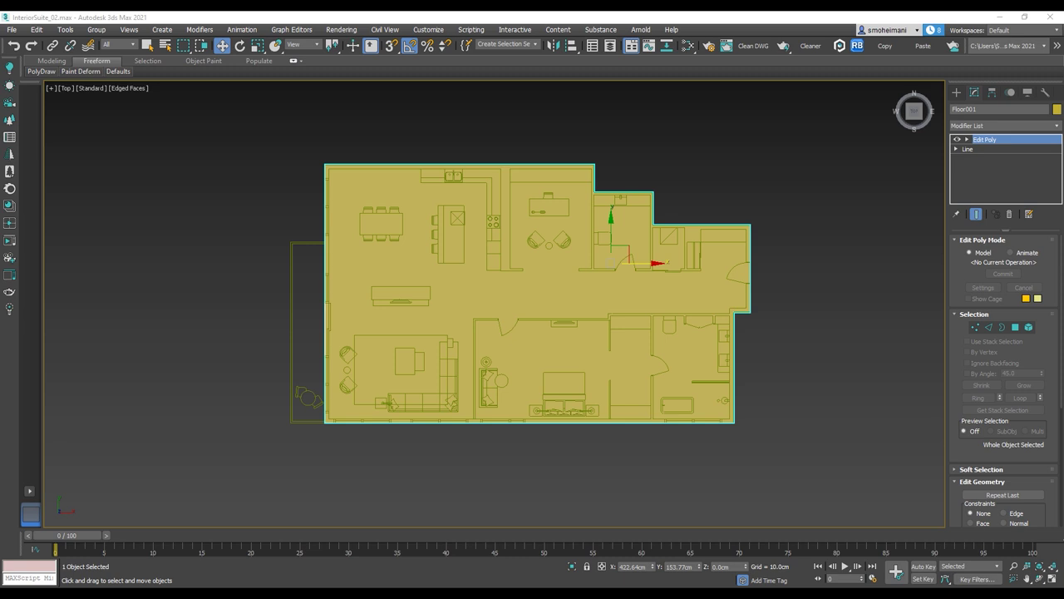
{"action": "middle_click_drag", "start_coordinate": [657, 324], "coordinate": [635, 346]}
{"action": "scroll", "coordinate": [619, 298], "scroll_direction": "up", "scroll_amount": 2}
{"action": "middle_click_drag", "start_coordinate": [636, 284], "coordinate": [636, 271]}
{"action": "scroll", "coordinate": [636, 271], "scroll_direction": "down", "scroll_amount": 1}
{"action": "left_click", "coordinate": [967, 139]}
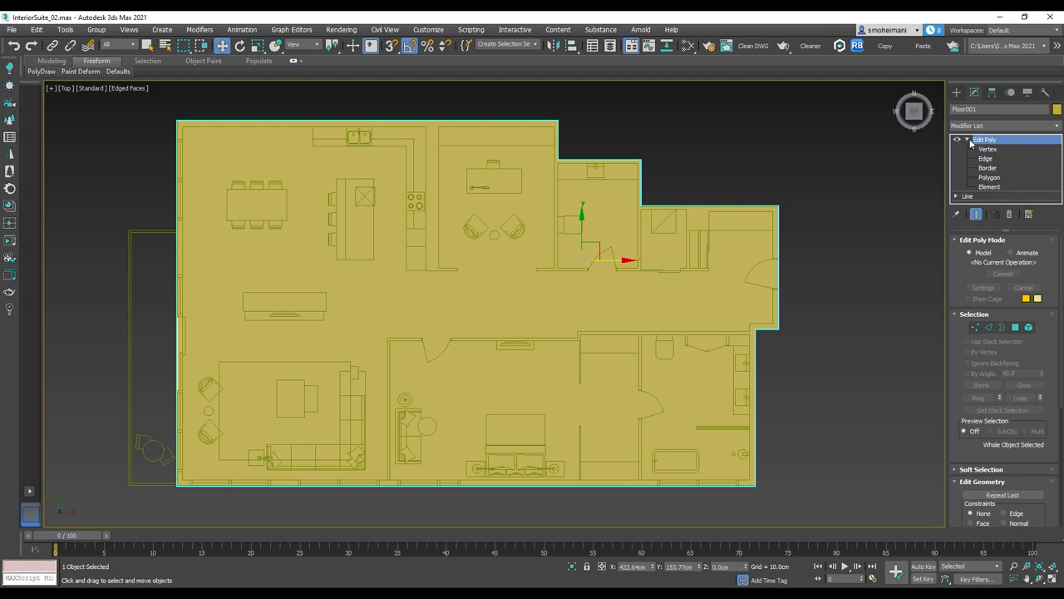
{"action": "left_click", "coordinate": [985, 157]}
{"action": "left_click_drag", "start_coordinate": [1003, 456], "coordinate": [1002, 315]}
{"action": "scroll", "coordinate": [990, 303], "scroll_direction": "down", "scroll_amount": 4}
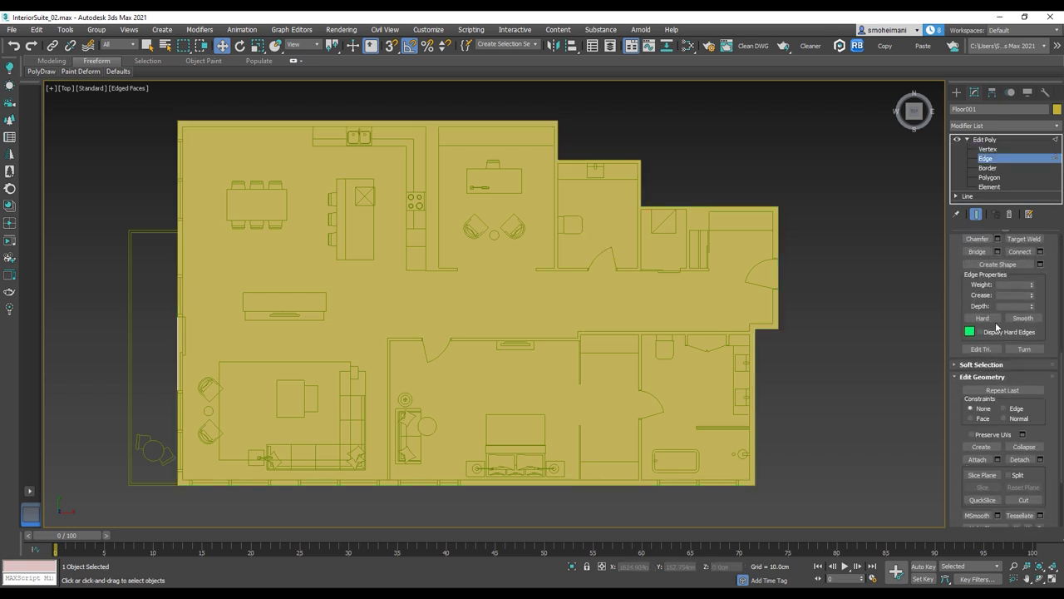
{"action": "left_click", "coordinate": [982, 473]}
{"action": "scroll", "coordinate": [813, 376], "scroll_direction": "down", "scroll_amount": 6}
{"action": "key", "text": "e"}
{"action": "left_click_drag", "start_coordinate": [626, 241], "coordinate": [583, 254]}
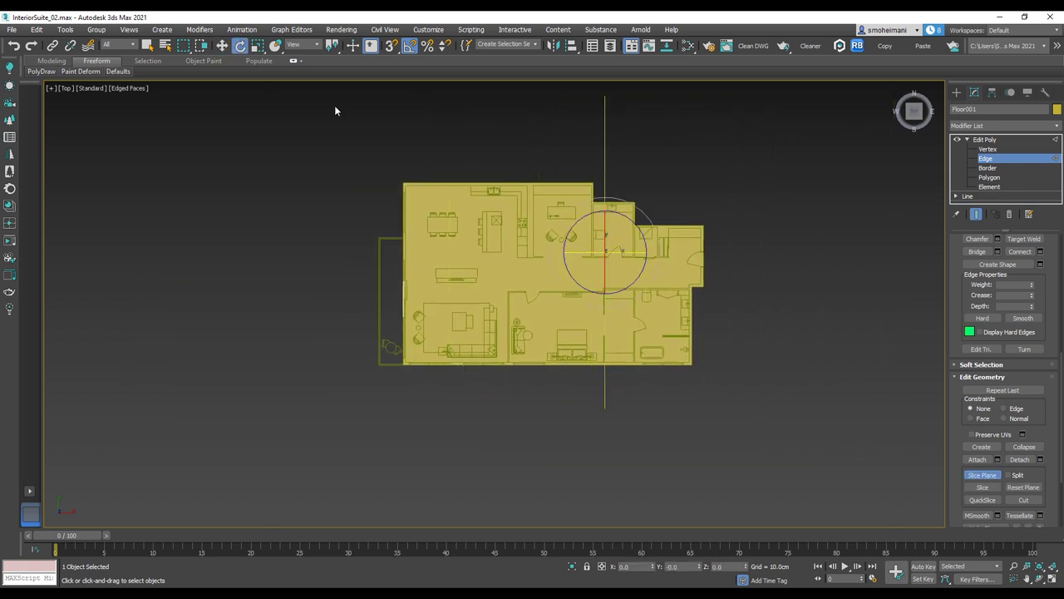
Align the slice plane with the corridor wall beside the powder room door and slice the floor there
{"action": "left_click", "coordinate": [222, 45]}
{"action": "scroll", "coordinate": [675, 254], "scroll_direction": "up", "scroll_amount": 5}
{"action": "scroll", "coordinate": [507, 248], "scroll_direction": "up", "scroll_amount": 3}
{"action": "left_click_drag", "start_coordinate": [490, 254], "coordinate": [418, 188]}
{"action": "left_click", "coordinate": [241, 46]}
{"action": "left_click", "coordinate": [222, 45]}
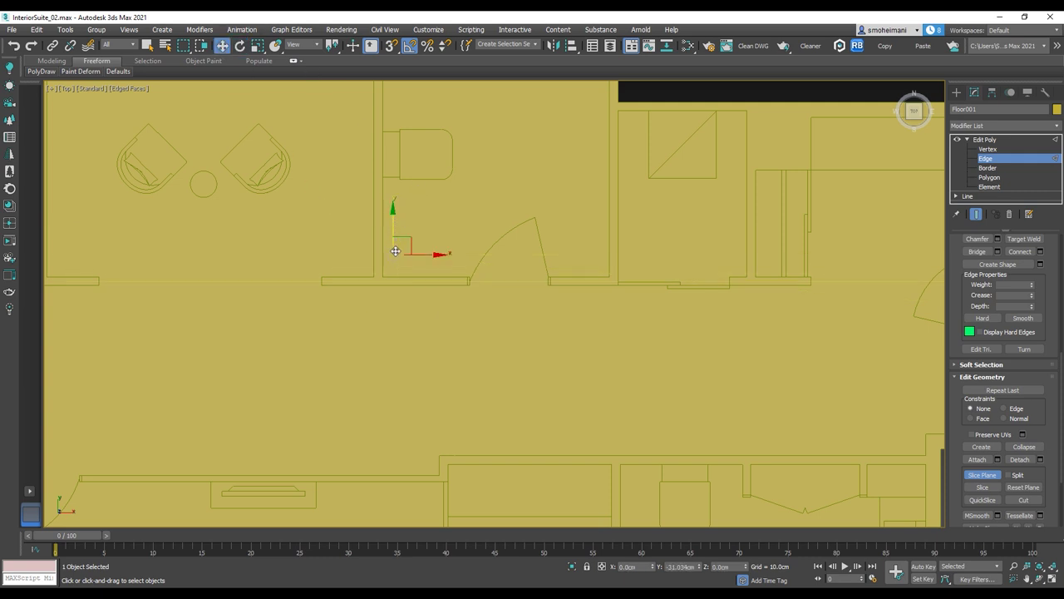
{"action": "left_click_drag", "start_coordinate": [396, 245], "coordinate": [402, 267]}
{"action": "left_click", "coordinate": [982, 487]}
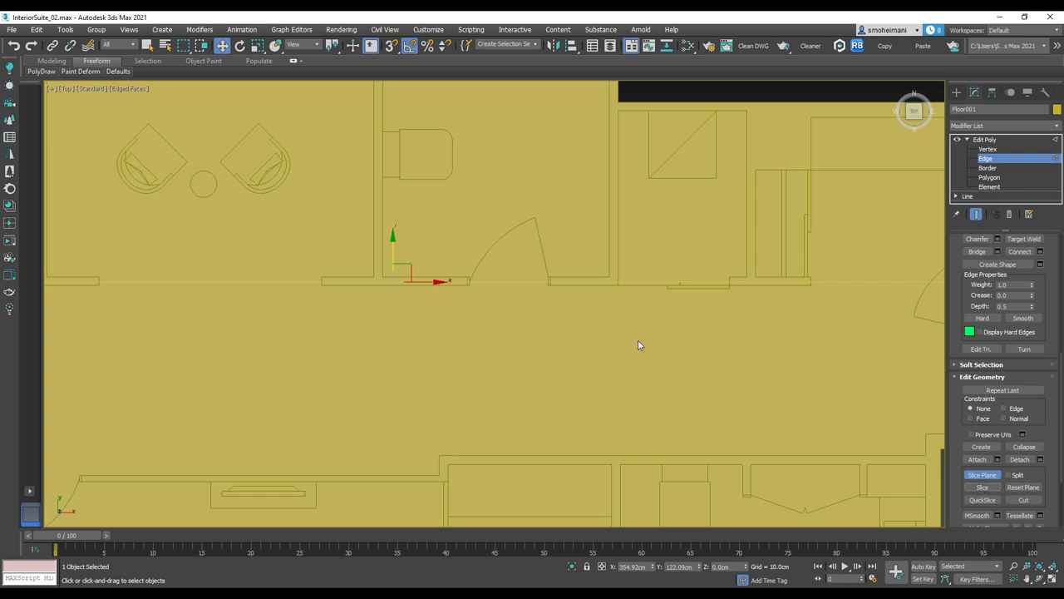
Slice the floor along the opposite corridor wall, above the bedroom and ensuite
{"action": "scroll", "coordinate": [589, 242], "scroll_direction": "down", "scroll_amount": 3}
{"action": "left_click_drag", "start_coordinate": [507, 200], "coordinate": [518, 288]}
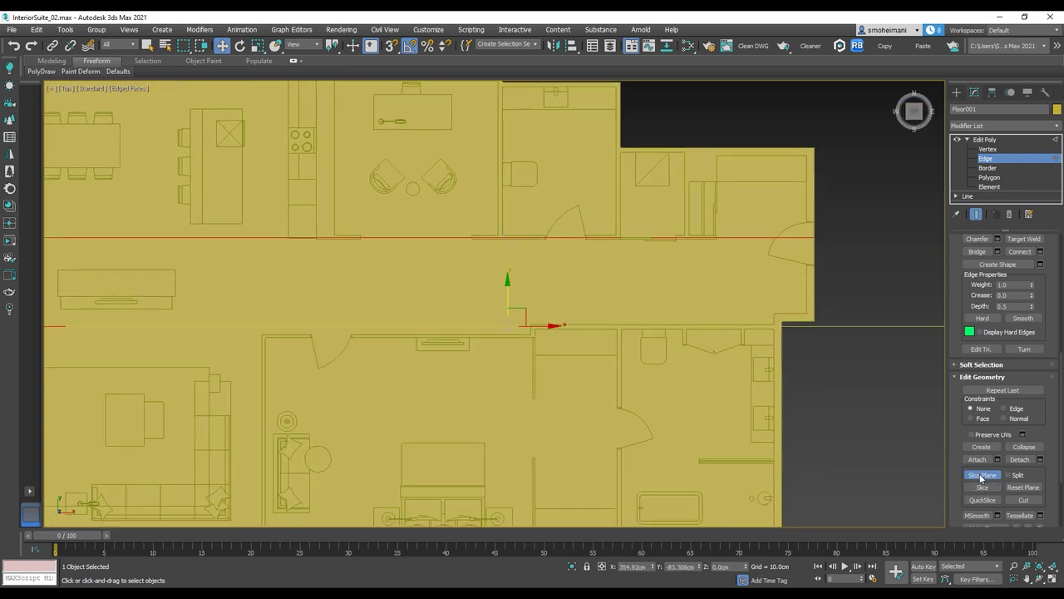
{"action": "left_click", "coordinate": [979, 489]}
Rotate the slice plane 90 degrees and slice the floor along the wall between the office and the powder room
{"action": "scroll", "coordinate": [492, 277], "scroll_direction": "down", "scroll_amount": 2}
{"action": "middle_click_drag", "start_coordinate": [492, 277], "coordinate": [500, 213]}
{"action": "left_click", "coordinate": [239, 45]}
{"action": "left_click_drag", "start_coordinate": [493, 208], "coordinate": [552, 285]}
{"action": "key", "text": "w"}
{"action": "scroll", "coordinate": [517, 195], "scroll_direction": "up", "scroll_amount": 4}
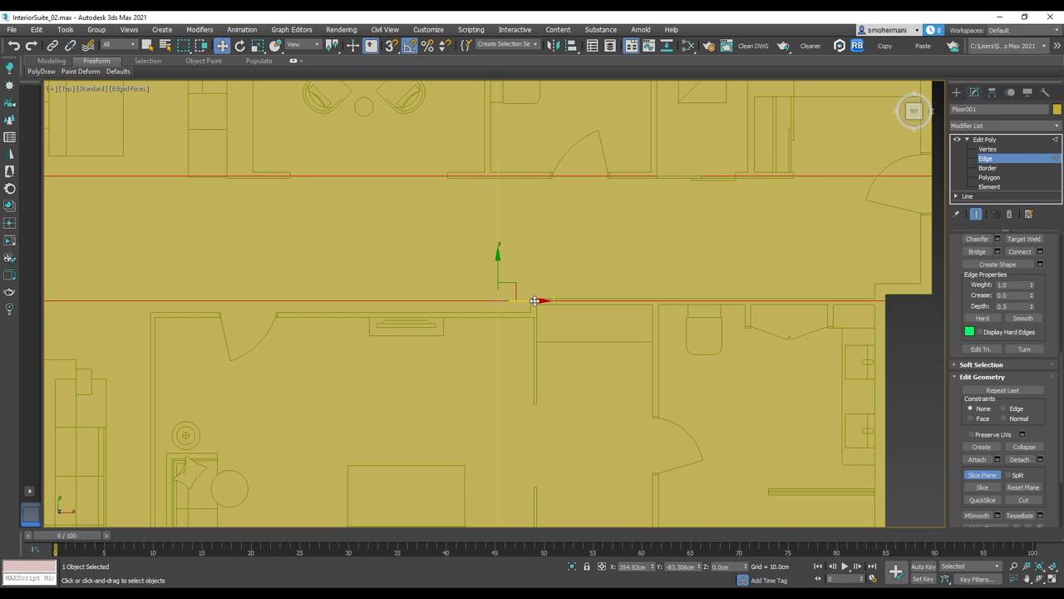
{"action": "left_click", "coordinate": [988, 486]}
Slice the floor along the powder room's far side wall and along the wall between the closet and the ensuite
{"action": "left_click_drag", "start_coordinate": [523, 301], "coordinate": [689, 295]}
{"action": "left_click", "coordinate": [984, 487]}
{"action": "middle_click_drag", "start_coordinate": [688, 310], "coordinate": [674, 238]}
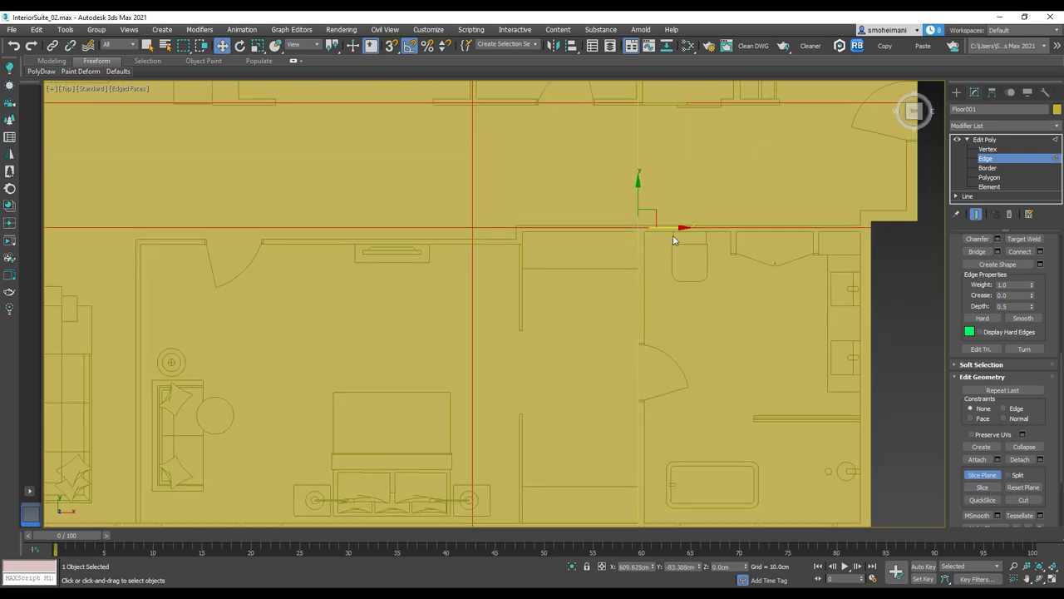
{"action": "mouse_move", "coordinate": [672, 228]}
{"action": "left_mouse_down"}
{"action": "mouse_move", "coordinate": [687, 226]}
{"action": "mouse_move", "coordinate": [670, 229]}
{"action": "left_mouse_up"}
{"action": "left_click", "coordinate": [983, 487]}
Detach the ensuite and powder room floor polygons as a separate object and save the scene
{"action": "scroll", "coordinate": [670, 295], "scroll_direction": "down", "scroll_amount": 3}
{"action": "middle_click_drag", "start_coordinate": [672, 296], "coordinate": [686, 353]}
{"action": "left_click", "coordinate": [986, 177]}
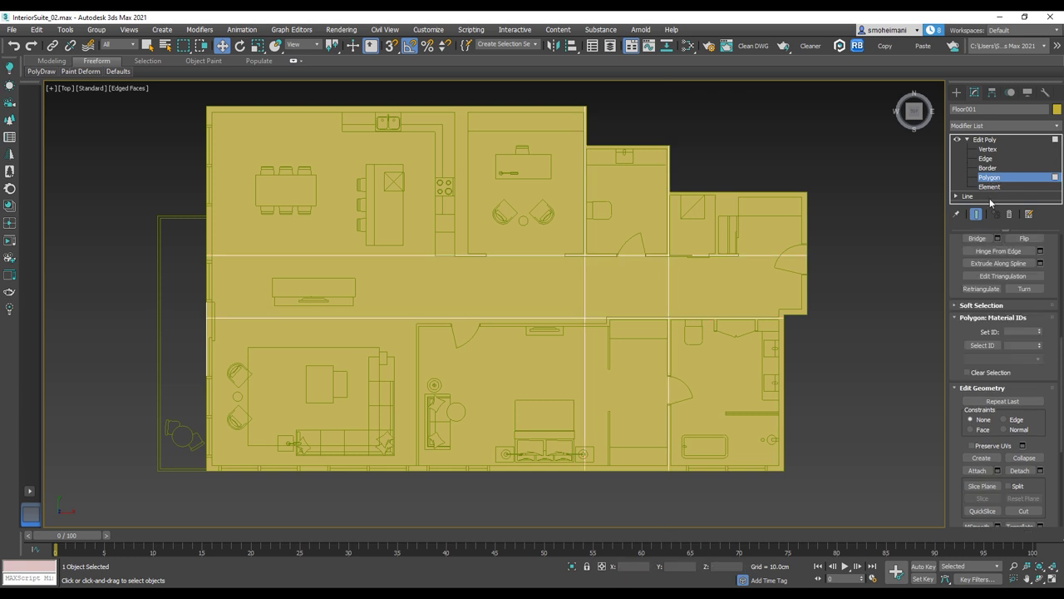
{"action": "left_click", "coordinate": [736, 366]}
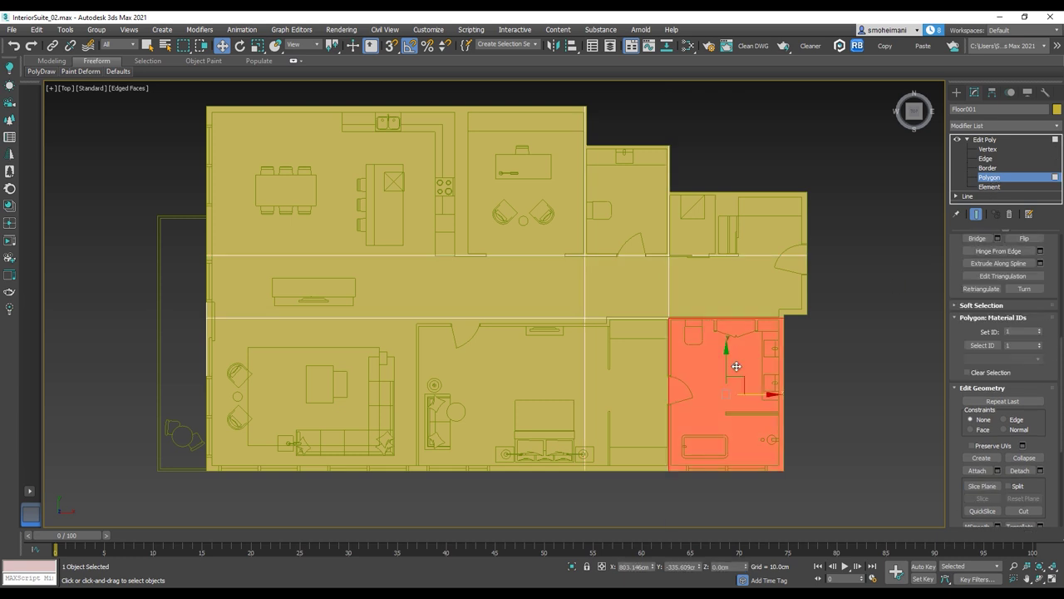
{"action": "left_click", "coordinate": [633, 212], "text": "ctrl"}
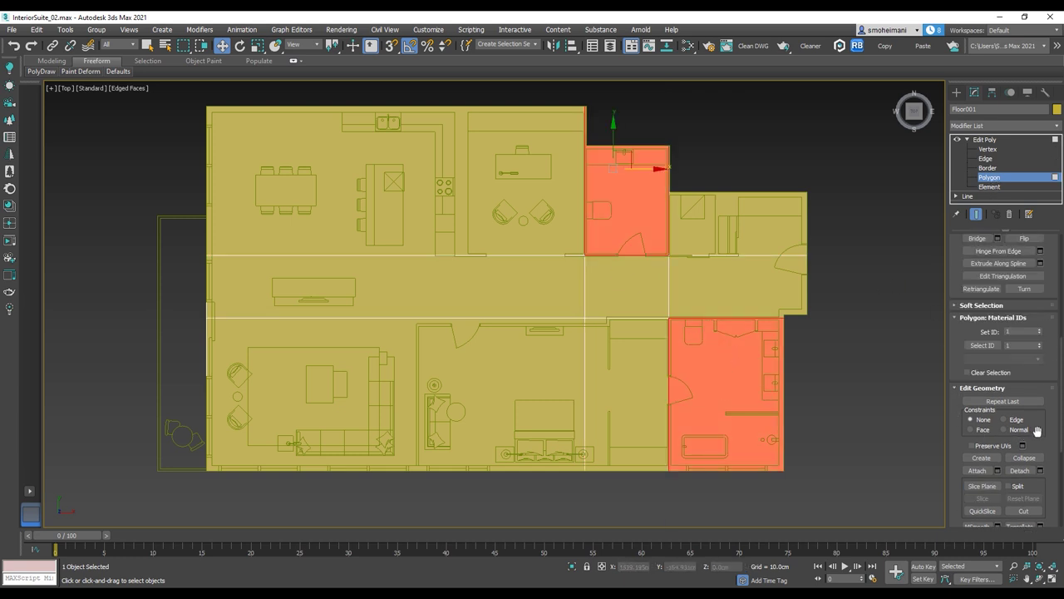
{"action": "left_click", "coordinate": [1021, 471]}
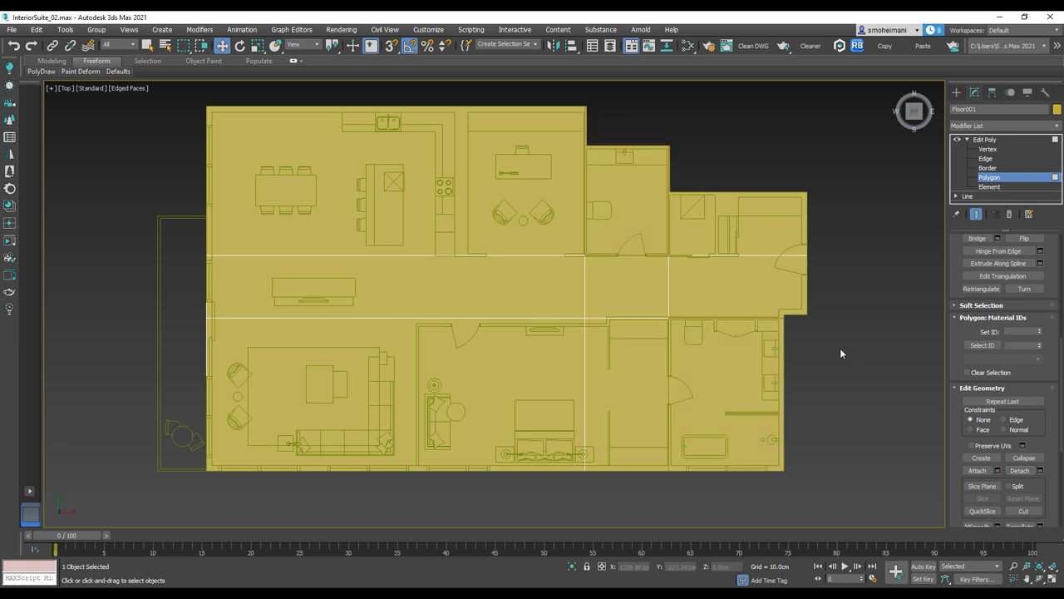
{"action": "left_click", "coordinate": [994, 140]}
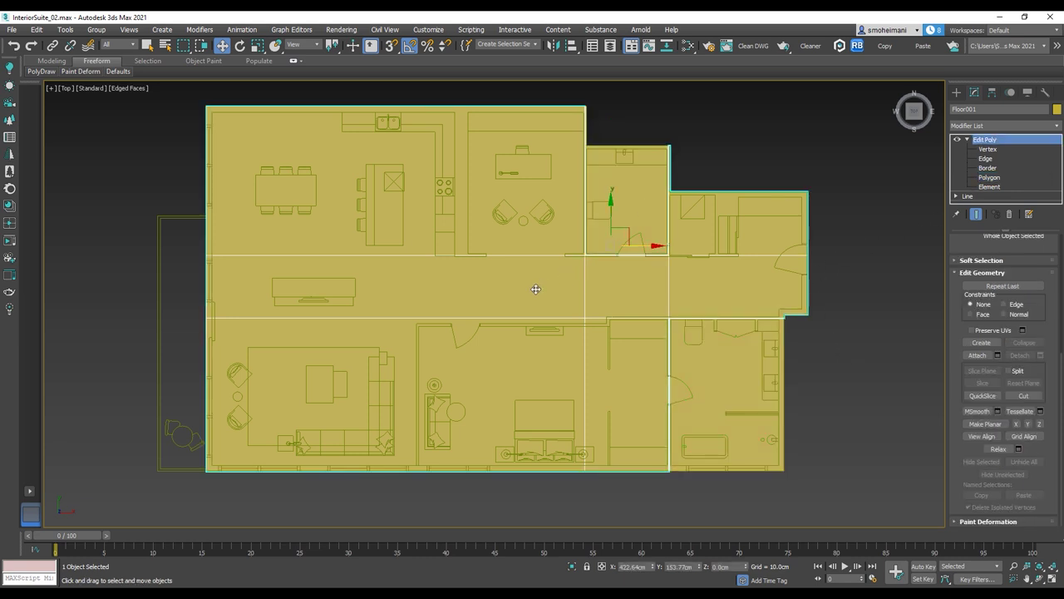
{"action": "left_click", "coordinate": [10, 31]}
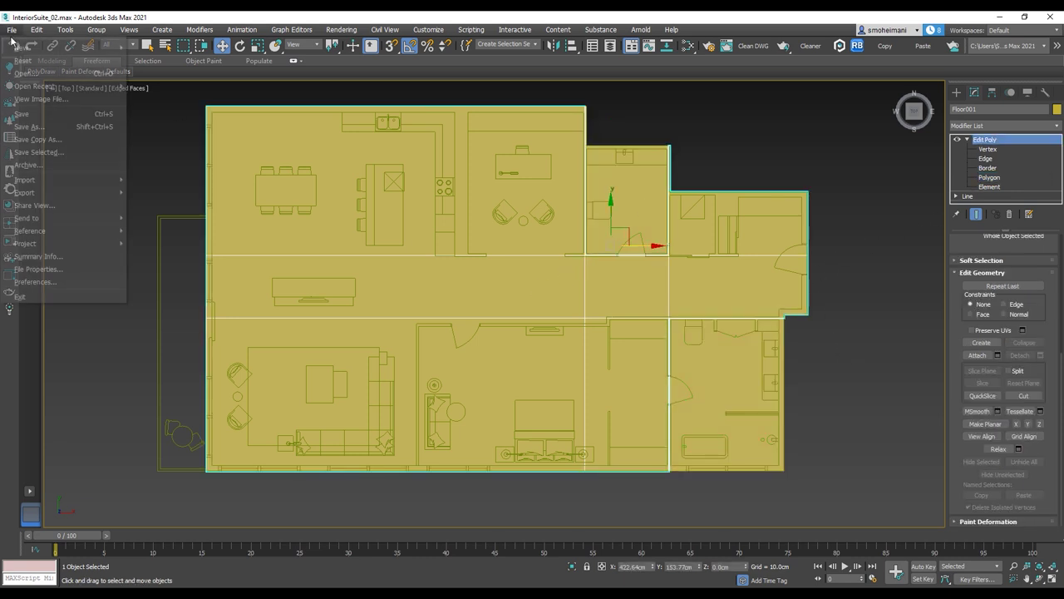
{"action": "left_click", "coordinate": [31, 118]}
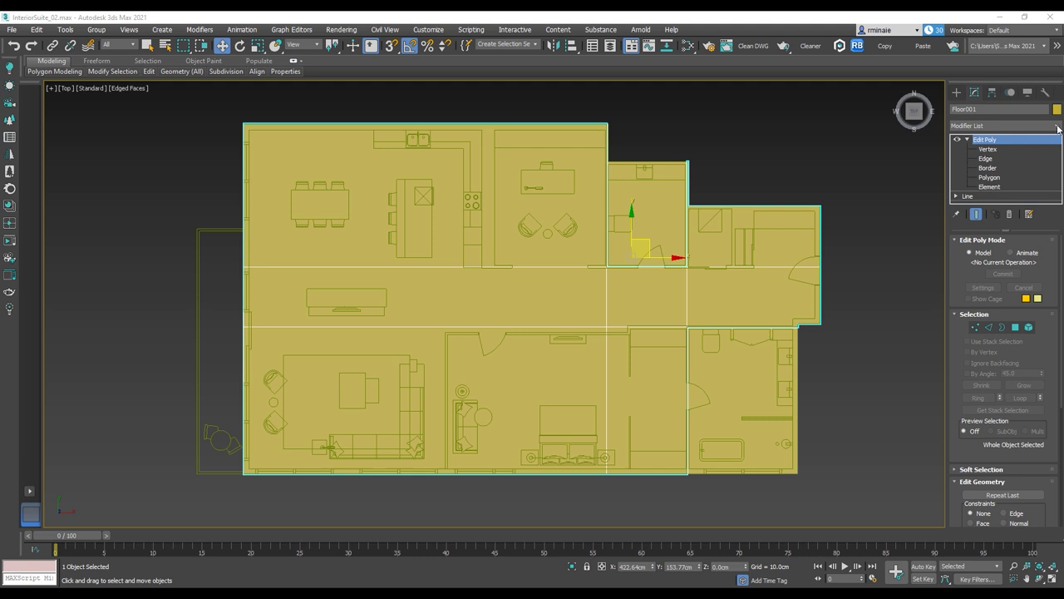
Add a FloorGenerator modifier to the remaining floor
{"action": "left_click", "coordinate": [1058, 126]}
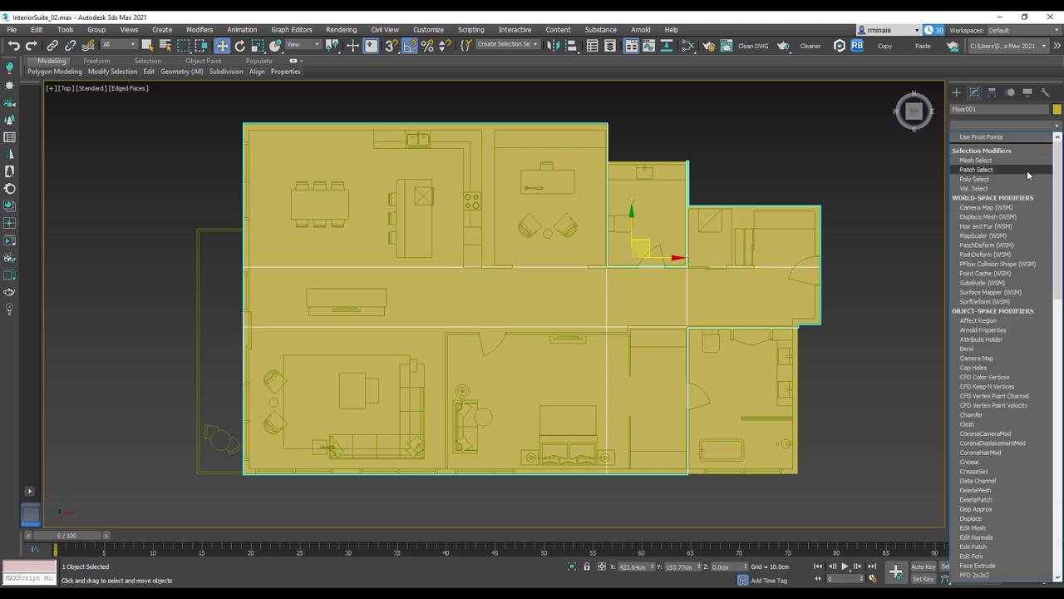
{"action": "scroll", "coordinate": [997, 246], "scroll_direction": "down", "scroll_amount": 3}
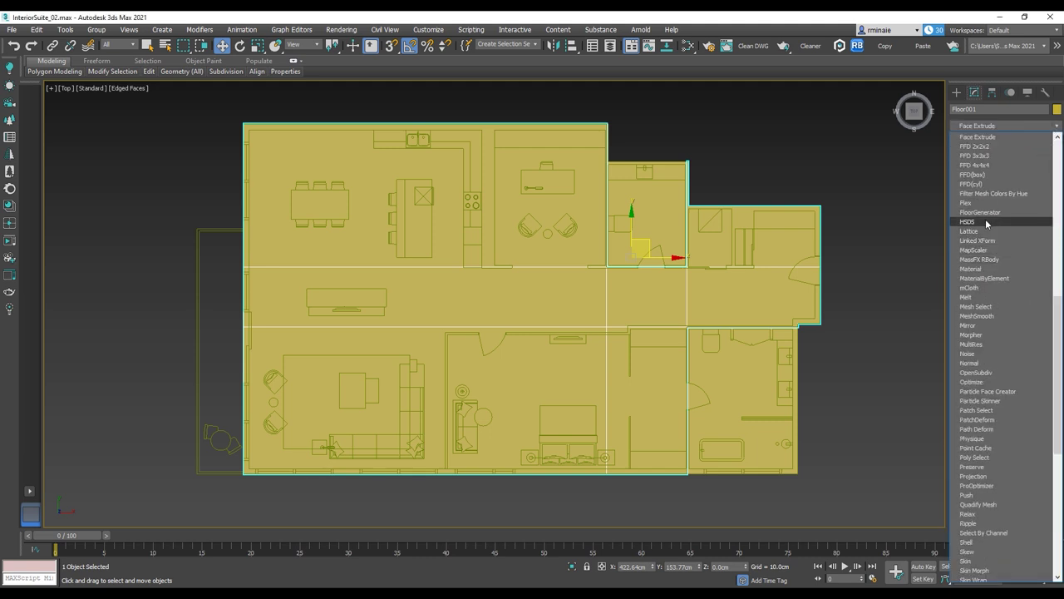
{"action": "left_click", "coordinate": [985, 212]}
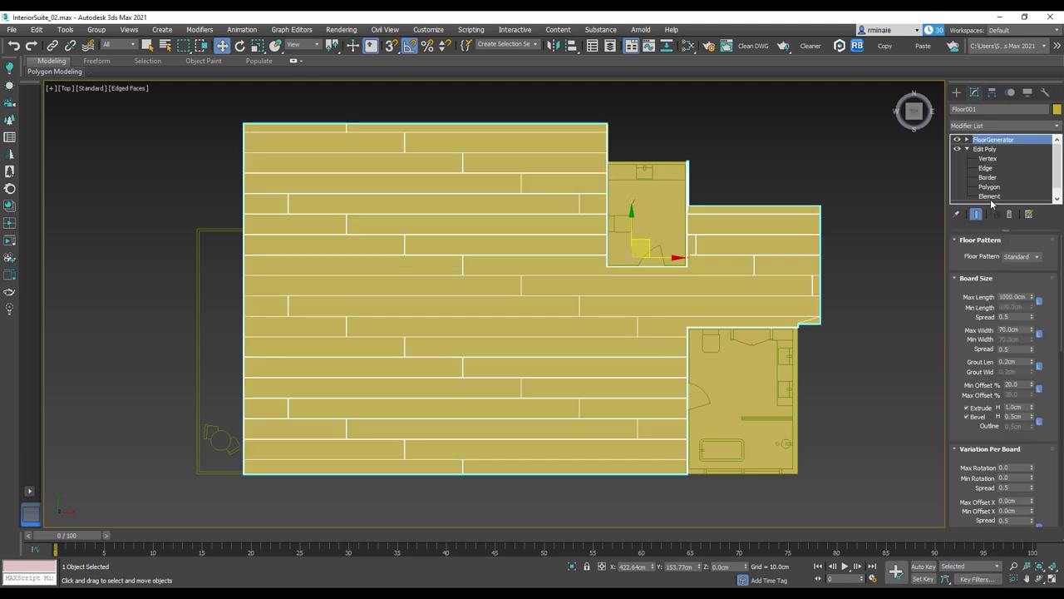
Unlink the minimum board length, and set Max Length to 260 cm and Max Width to 14 cm
{"action": "left_click", "coordinate": [1038, 302]}
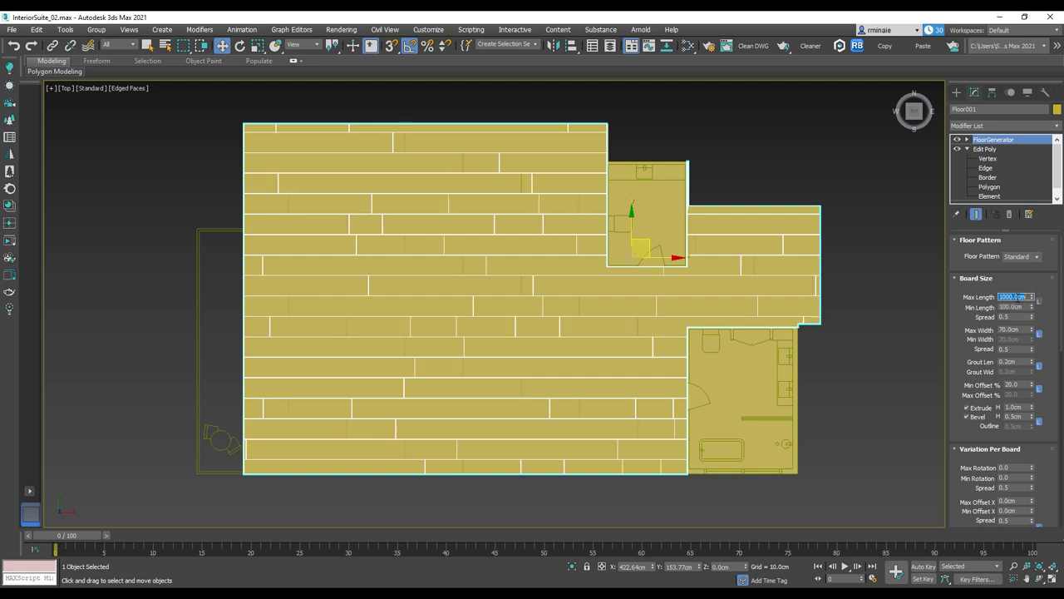
{"action": "left_click", "coordinate": [1018, 296]}
{"action": "type", "text": "260"}
{"action": "key", "text": "Return"}
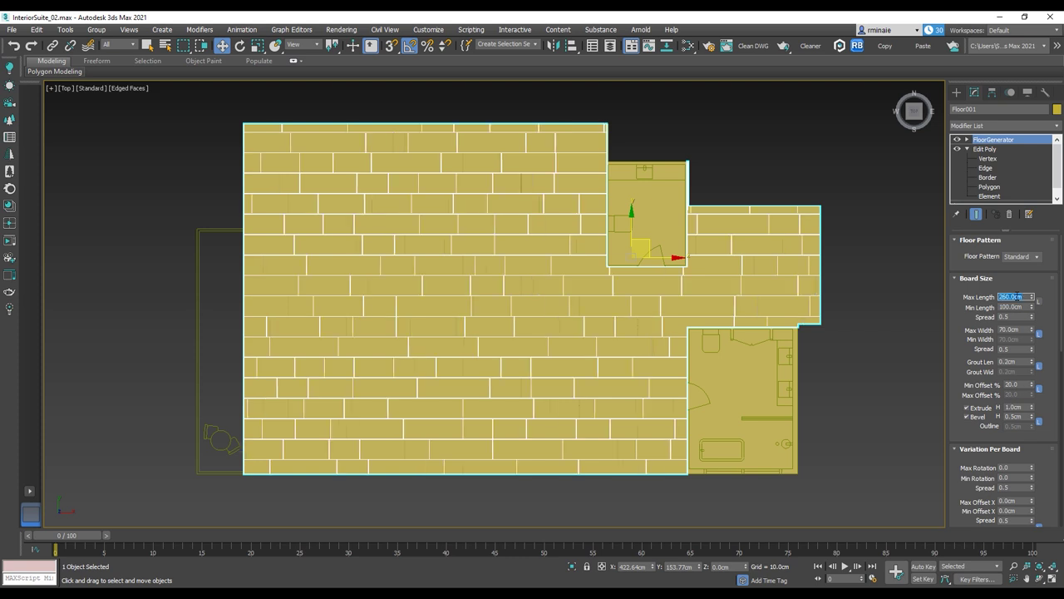
{"action": "left_click", "coordinate": [1014, 329]}
{"action": "type", "text": "14"}
{"action": "key", "text": "Return"}
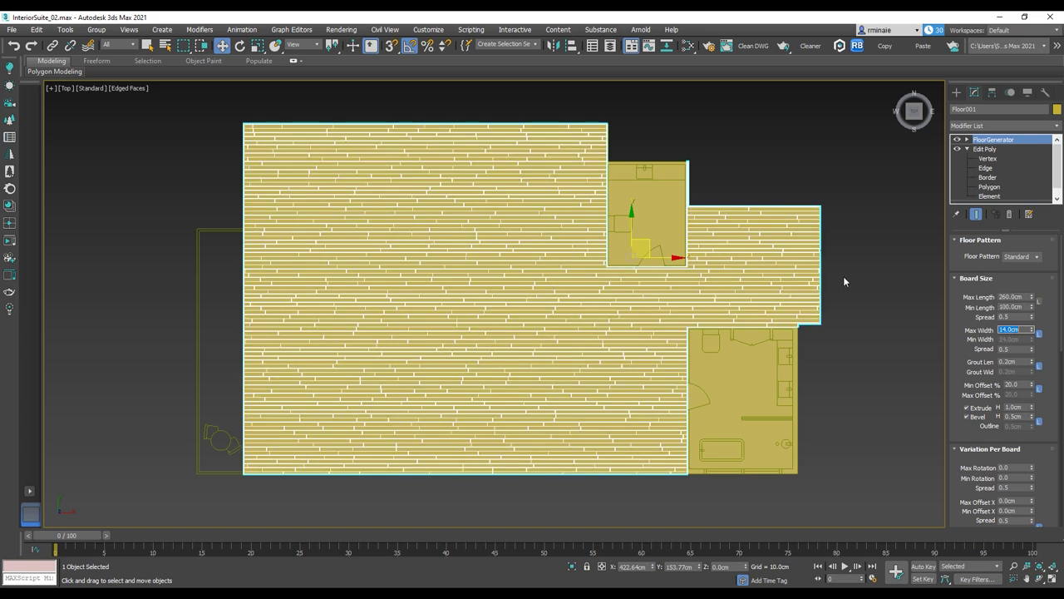
Set the floorboards' Grout Len to 0.08 cm and Min Offset to 25 percent
{"action": "scroll", "coordinate": [641, 280], "scroll_direction": "up", "scroll_amount": 4}
{"action": "scroll", "coordinate": [644, 283], "scroll_direction": "down", "scroll_amount": 2}
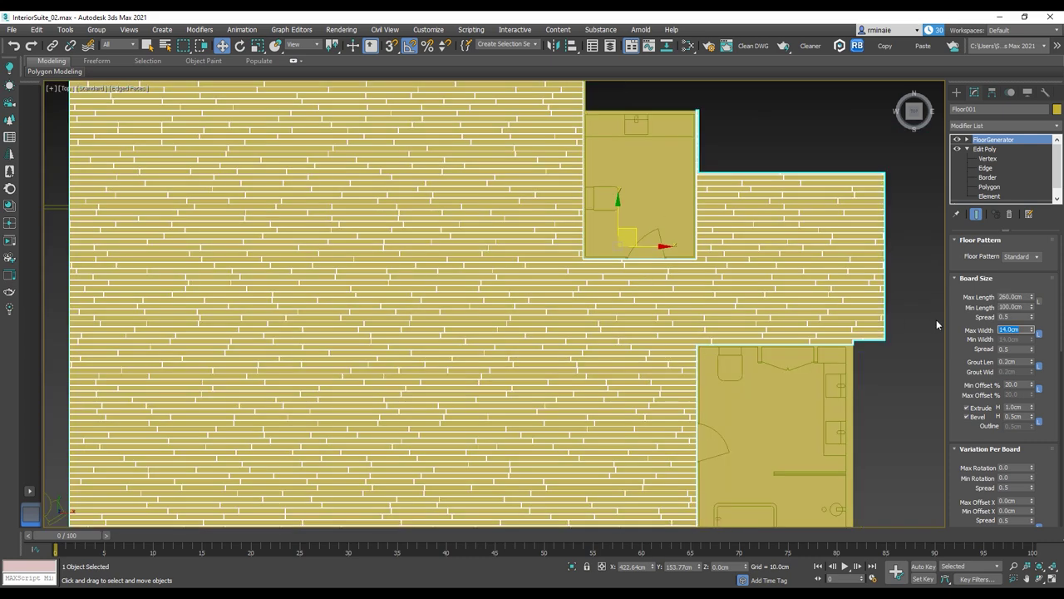
{"action": "left_click", "coordinate": [1007, 362]}
{"action": "type", "text": "0.08"}
{"action": "key", "text": "Return"}
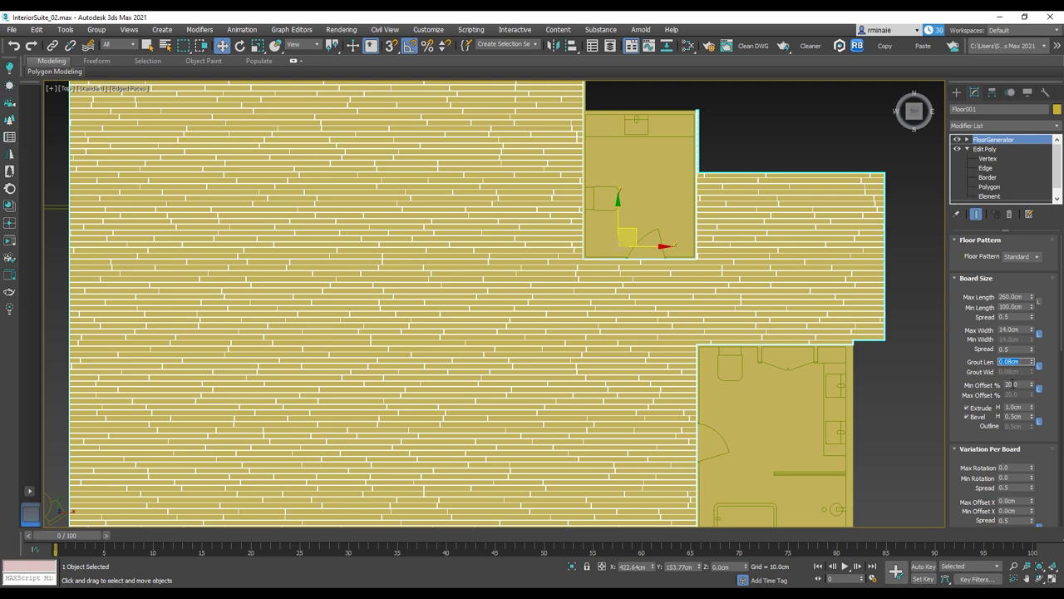
{"action": "double_click", "coordinate": [1007, 384]}
{"action": "type", "text": "25"}
{"action": "key", "text": "Return"}
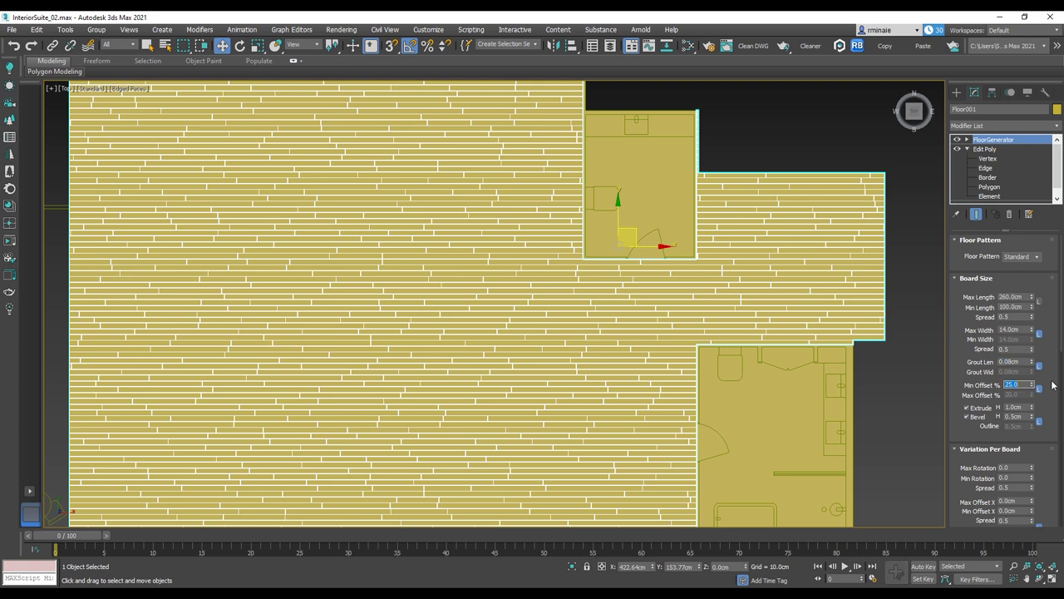
Set the floorboards' extrude height to 0.5 cm and bevel height to 0.1 cm
{"action": "double_click", "coordinate": [1016, 406]}
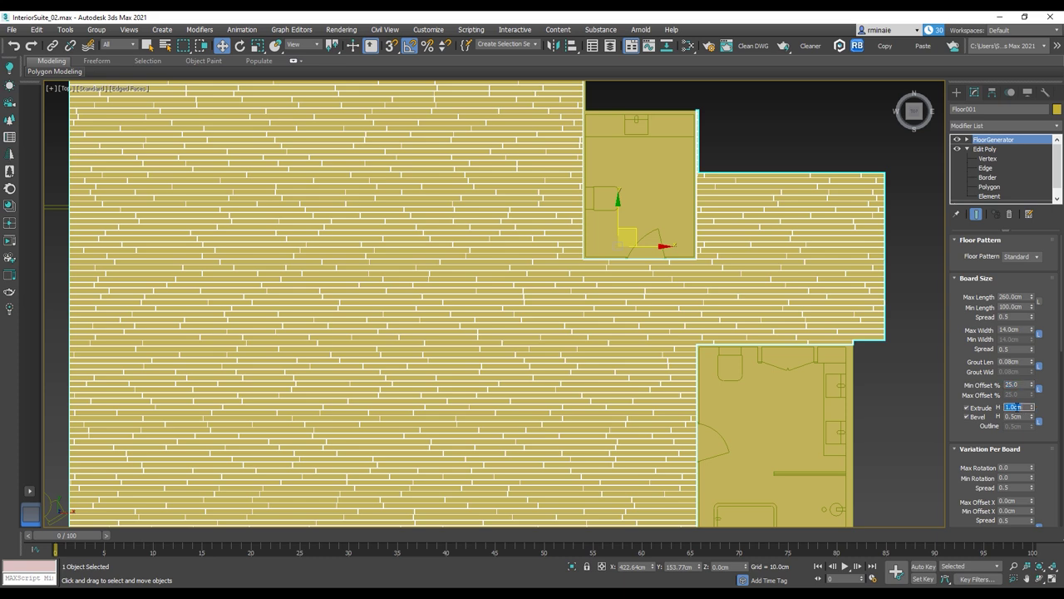
{"action": "key", "text": "Return"}
{"action": "double_click", "coordinate": [1020, 416]}
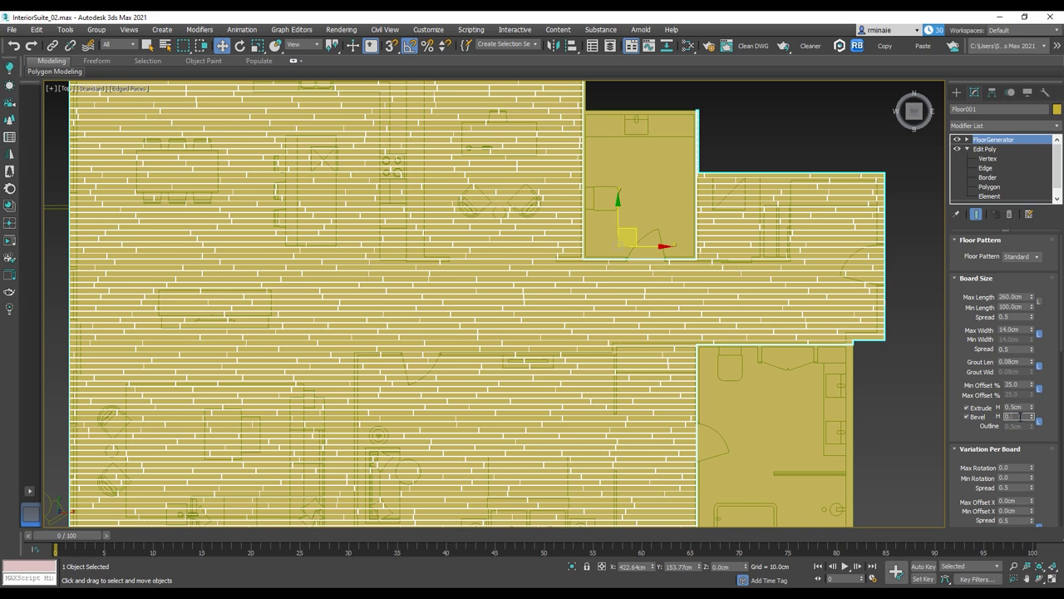
{"action": "key", "text": "Return"}
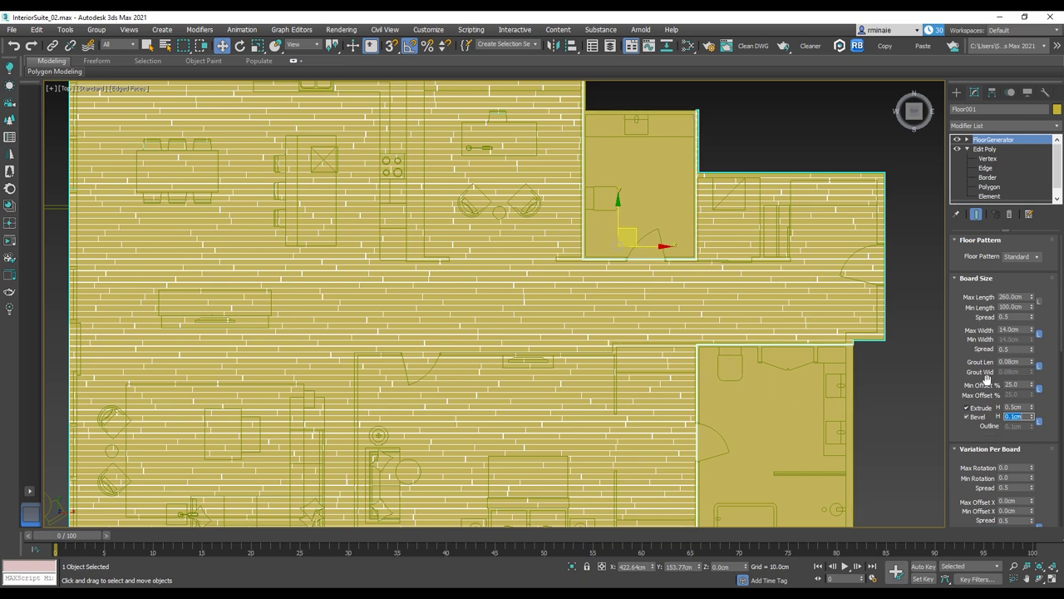
{"action": "scroll", "coordinate": [990, 455], "scroll_direction": "down", "scroll_amount": 1}
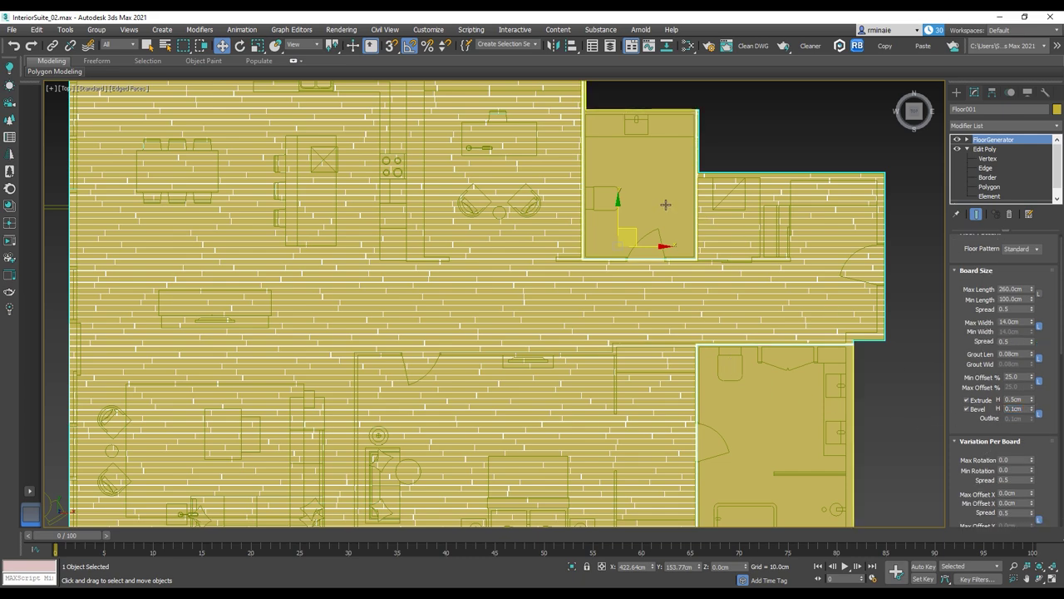
Examine the bevels and grout gaps between the wood floorboards up close
{"action": "scroll", "coordinate": [566, 281], "scroll_direction": "up", "scroll_amount": 2}
{"action": "middle_click_drag", "start_coordinate": [582, 295], "coordinate": [675, 259], "text": "alt"}
{"action": "scroll", "coordinate": [612, 316], "scroll_direction": "up", "scroll_amount": 10}
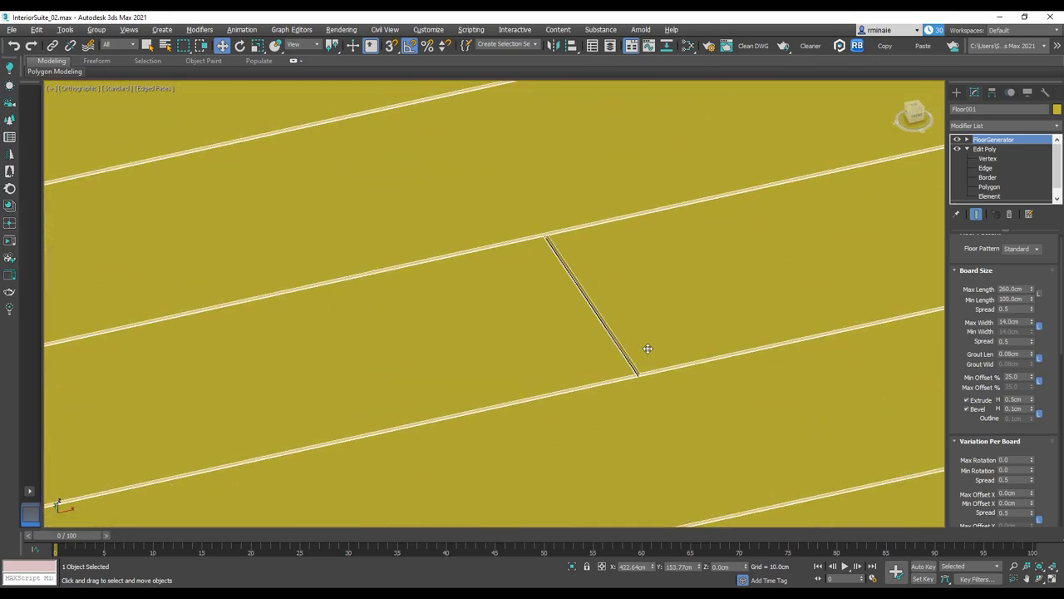
{"action": "scroll", "coordinate": [647, 348], "scroll_direction": "down", "scroll_amount": 7}
{"action": "middle_click_drag", "start_coordinate": [707, 302], "coordinate": [685, 340], "text": "alt"}
{"action": "middle_click_drag", "start_coordinate": [758, 286], "coordinate": [697, 336]}
{"action": "key", "text": "t"}
{"action": "key", "text": "z"}
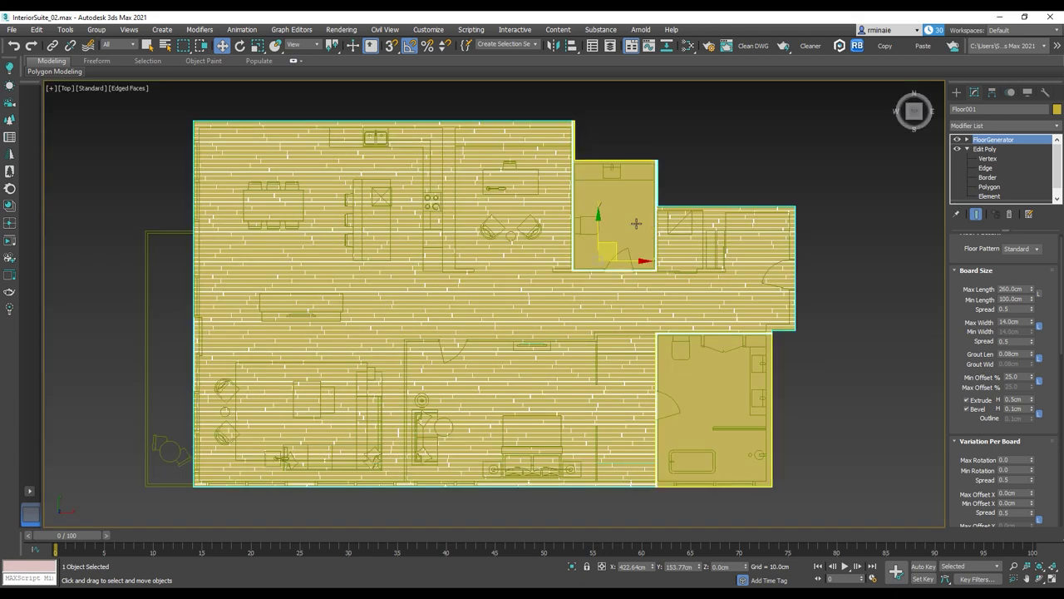
Add a FloorGenerator modifier to the bathroom floors object
{"action": "scroll", "coordinate": [637, 223], "scroll_direction": "up", "scroll_amount": 4}
{"action": "left_click", "coordinate": [629, 223]}
{"action": "left_click", "coordinate": [1055, 126]}
{"action": "left_click", "coordinate": [1056, 127]}
{"action": "key", "text": "f"}
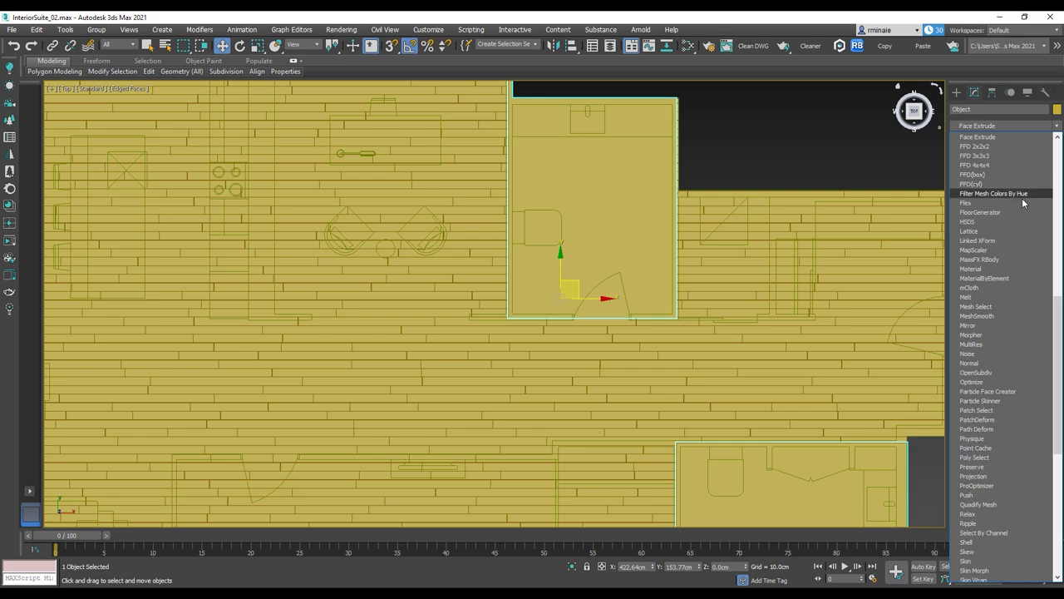
{"action": "left_click", "coordinate": [994, 213]}
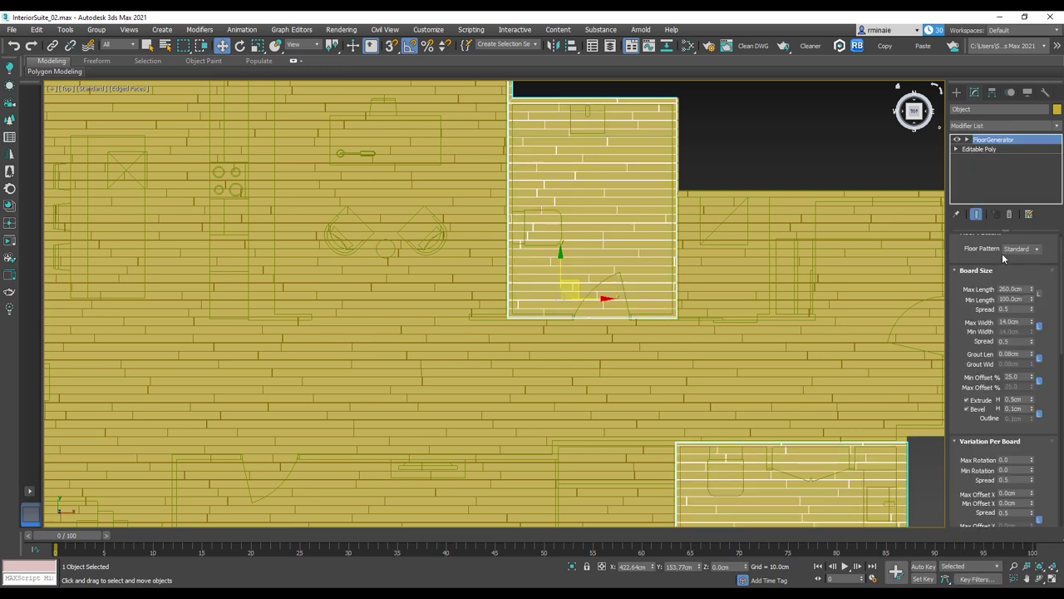
Link the bathroom tiles' minimum length to the maximum, and set Max Length and Max Width to 24" (60.96 cm)
{"action": "scroll", "coordinate": [1028, 272], "scroll_direction": "up", "scroll_amount": 1}
{"action": "left_click", "coordinate": [1039, 302]}
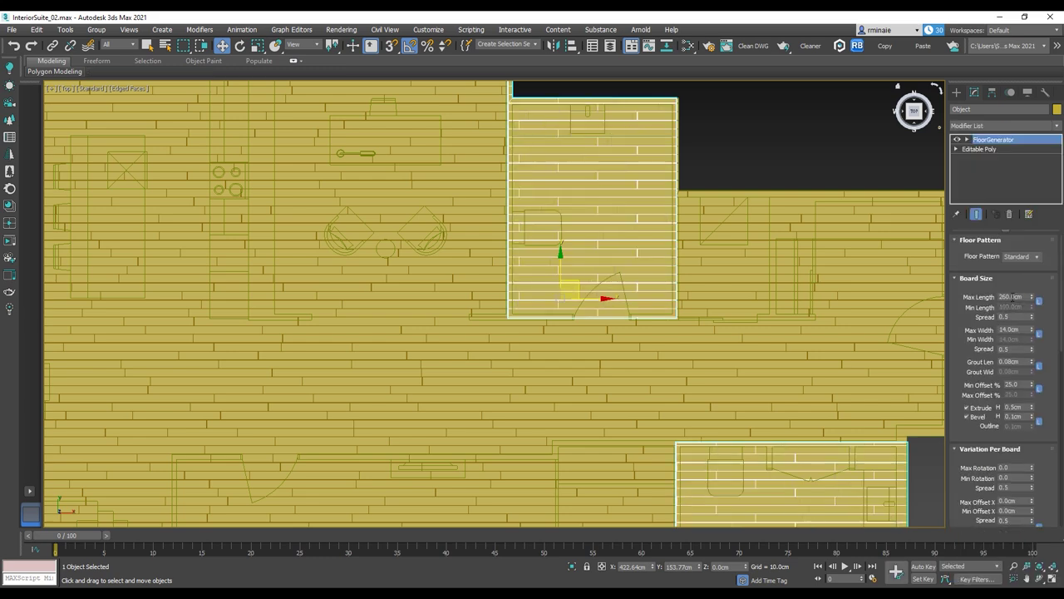
{"action": "type", "text": "2"}
{"action": "double_click", "coordinate": [1015, 329]}
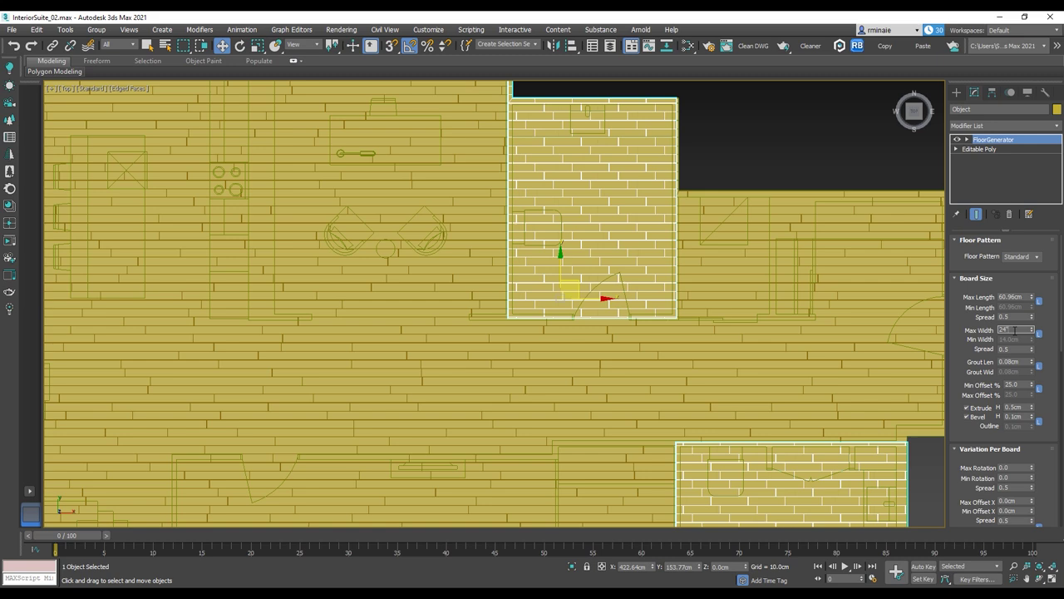
{"action": "type", "text": "24\""}
{"action": "key", "text": "Return"}
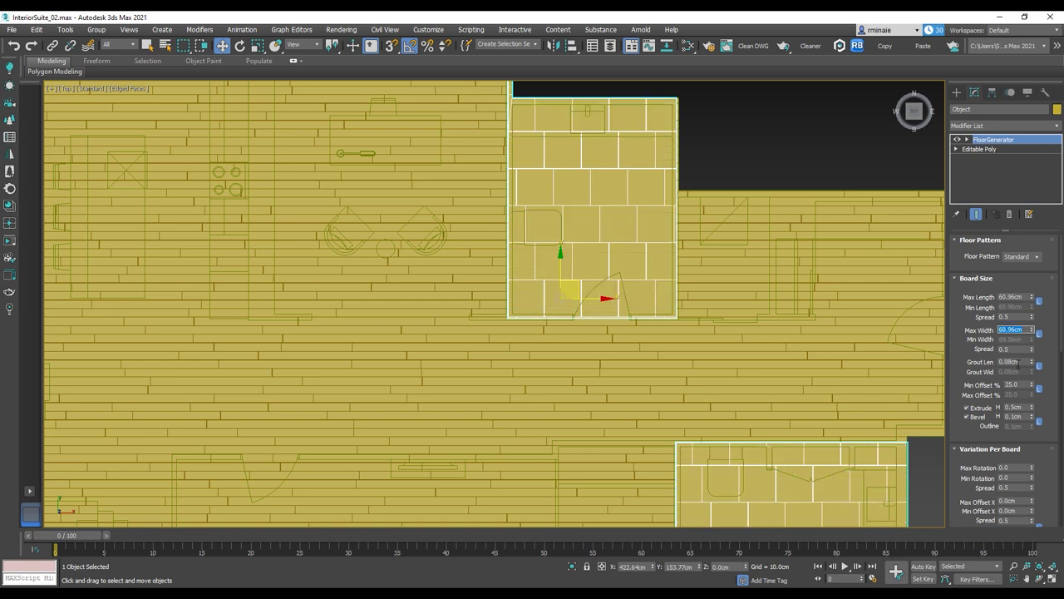
Set the bathroom tiles' Min Offset to 0 percent and check the tile layout's general offset settings
{"action": "left_click_drag", "start_coordinate": [1024, 384], "coordinate": [990, 386]}
{"action": "type", "text": "0"}
{"action": "key", "text": "Return"}
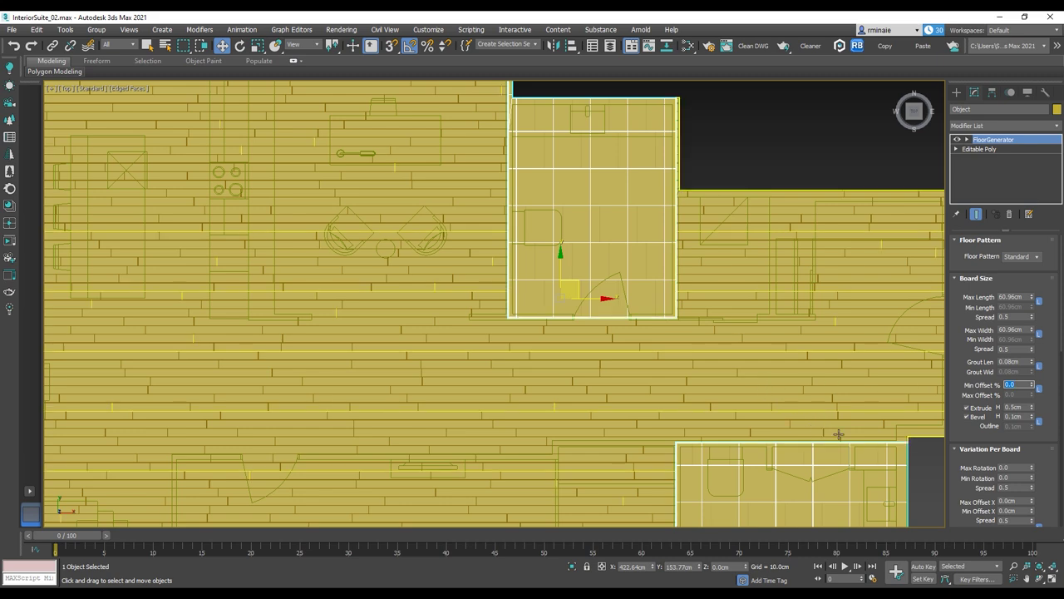
{"action": "left_click_drag", "start_coordinate": [962, 498], "coordinate": [969, 288]}
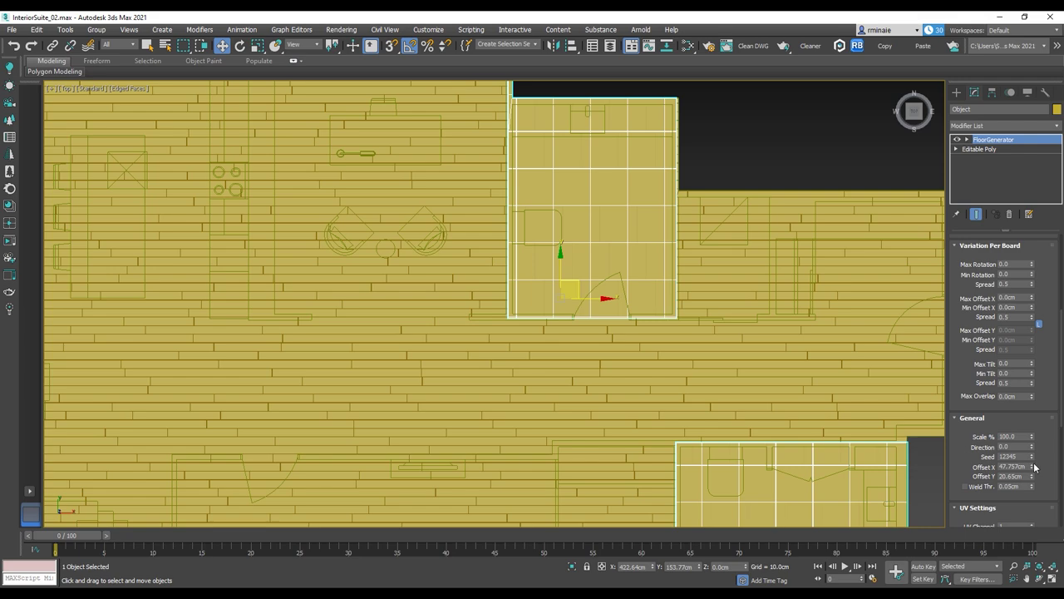
{"action": "scroll", "coordinate": [836, 416], "scroll_direction": "down", "scroll_amount": 2}
{"action": "middle_click_drag", "start_coordinate": [832, 399], "coordinate": [779, 287]}
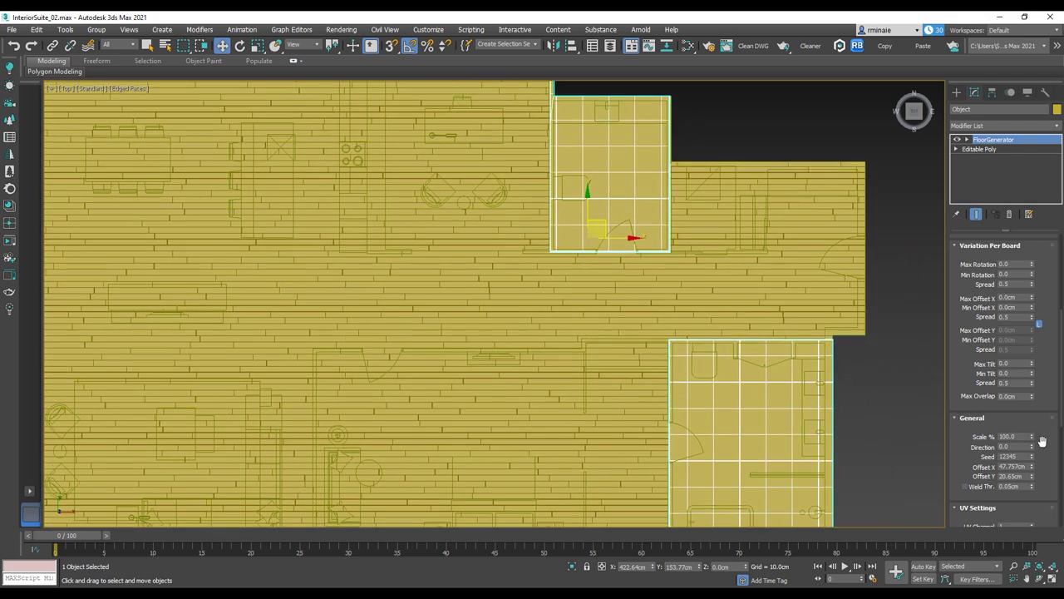
{"action": "left_click_drag", "start_coordinate": [1032, 470], "coordinate": [1027, 418]}
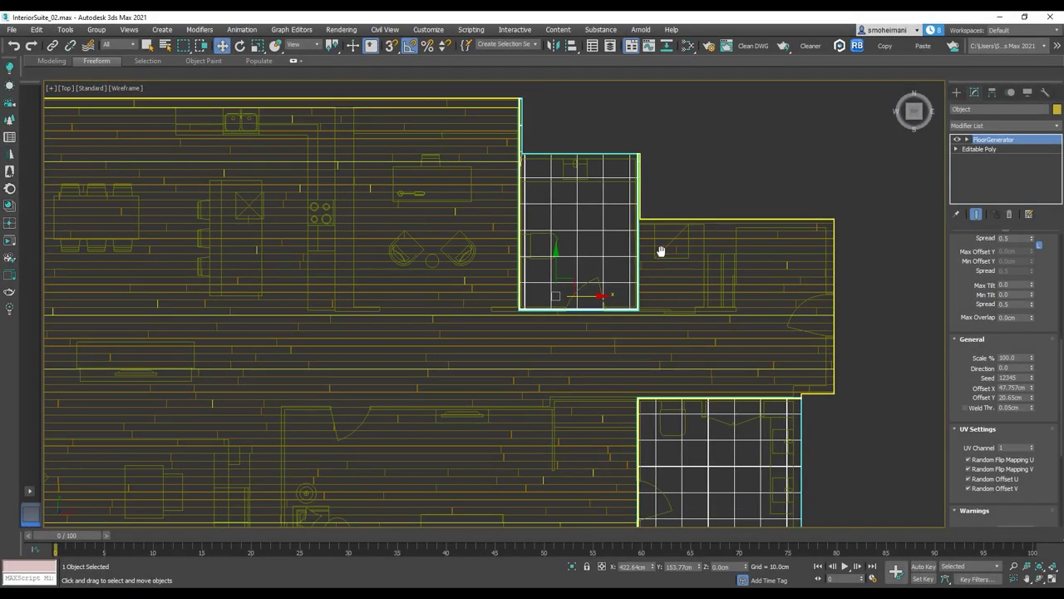
Display the model shaded and change the bathroom floors' object color to orange
{"action": "middle_click_drag", "start_coordinate": [657, 249], "coordinate": [632, 178]}
{"action": "scroll", "coordinate": [610, 237], "scroll_direction": "down", "scroll_amount": 3}
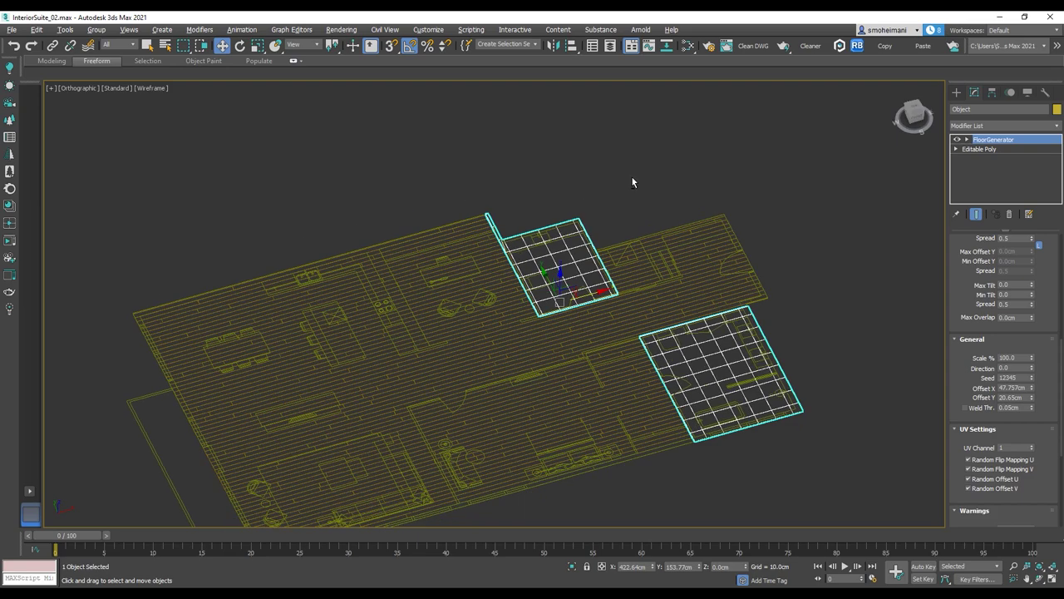
{"action": "key", "text": "F3"}
{"action": "scroll", "coordinate": [600, 245], "scroll_direction": "up", "scroll_amount": 5}
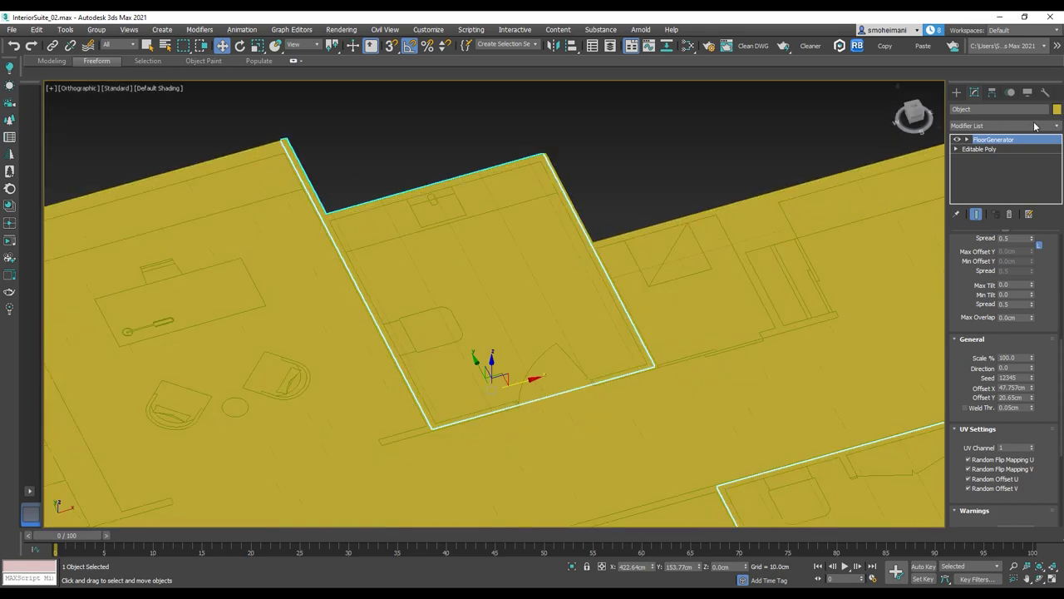
{"action": "left_click", "coordinate": [1057, 109]}
{"action": "left_click", "coordinate": [714, 187]}
{"action": "left_click", "coordinate": [843, 256]}
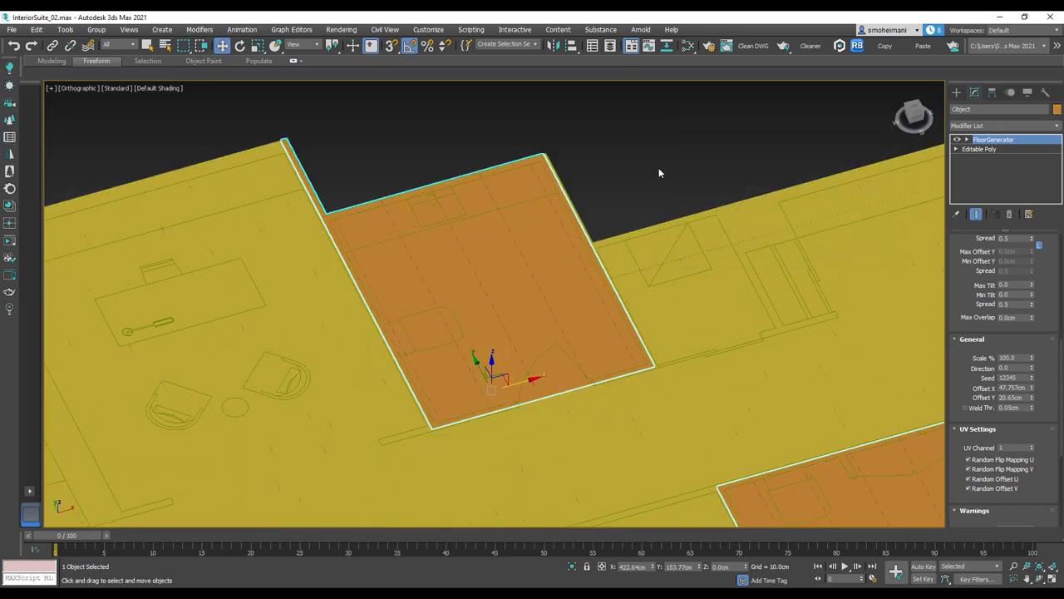
Deselect the bathroom floors and turn on edged faces to show the tile and board outlines
{"action": "left_click", "coordinate": [658, 167]}
{"action": "scroll", "coordinate": [558, 287], "scroll_direction": "up", "scroll_amount": 4}
{"action": "key", "text": "F4"}
{"action": "scroll", "coordinate": [548, 291], "scroll_direction": "down", "scroll_amount": 5}
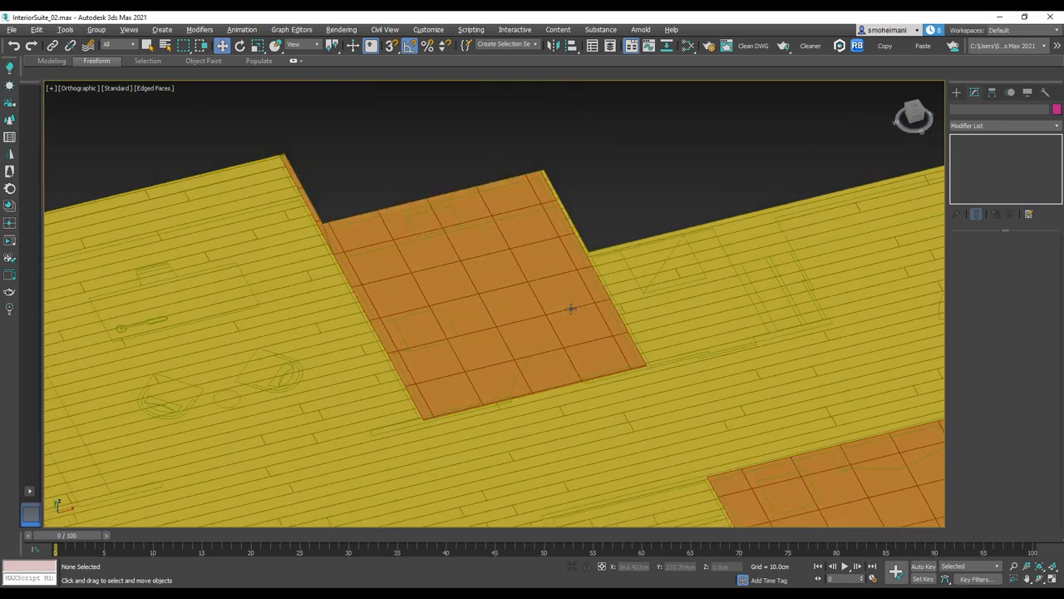
{"action": "scroll", "coordinate": [665, 274], "scroll_direction": "down", "scroll_amount": 4}
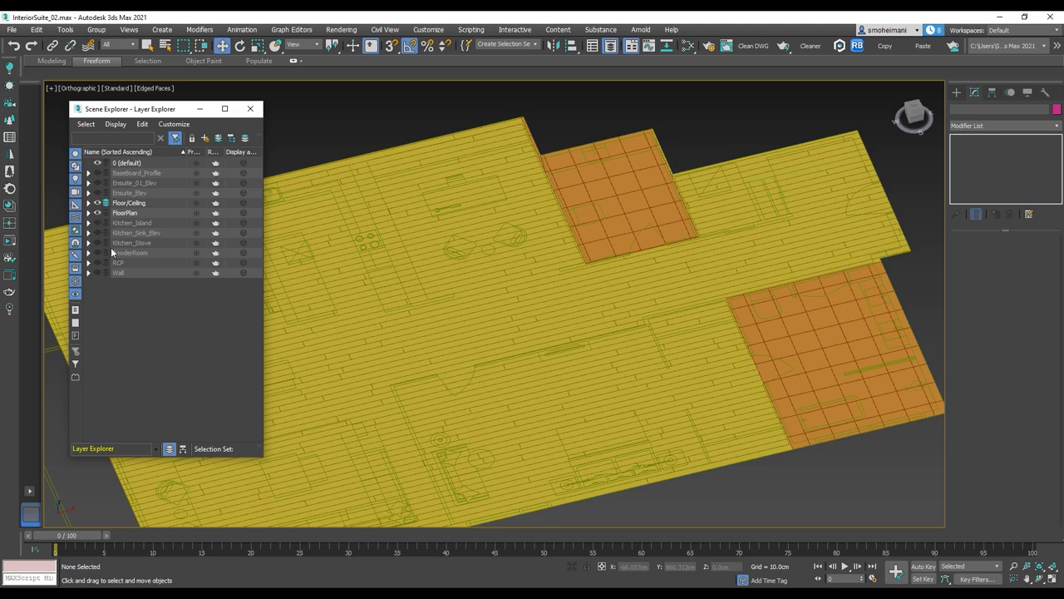
Unhide the Wall layer and examine the walls together with the new floors
{"action": "left_click", "coordinate": [98, 273]}
{"action": "scroll", "coordinate": [688, 251], "scroll_direction": "up", "scroll_amount": 5}
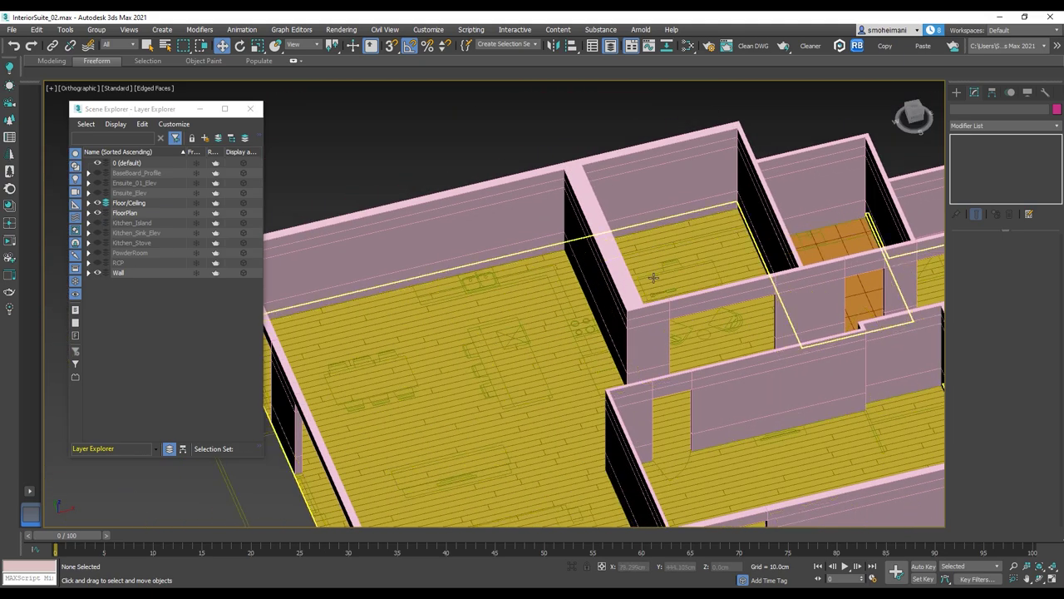
{"action": "scroll", "coordinate": [688, 251], "scroll_direction": "down", "scroll_amount": 7}
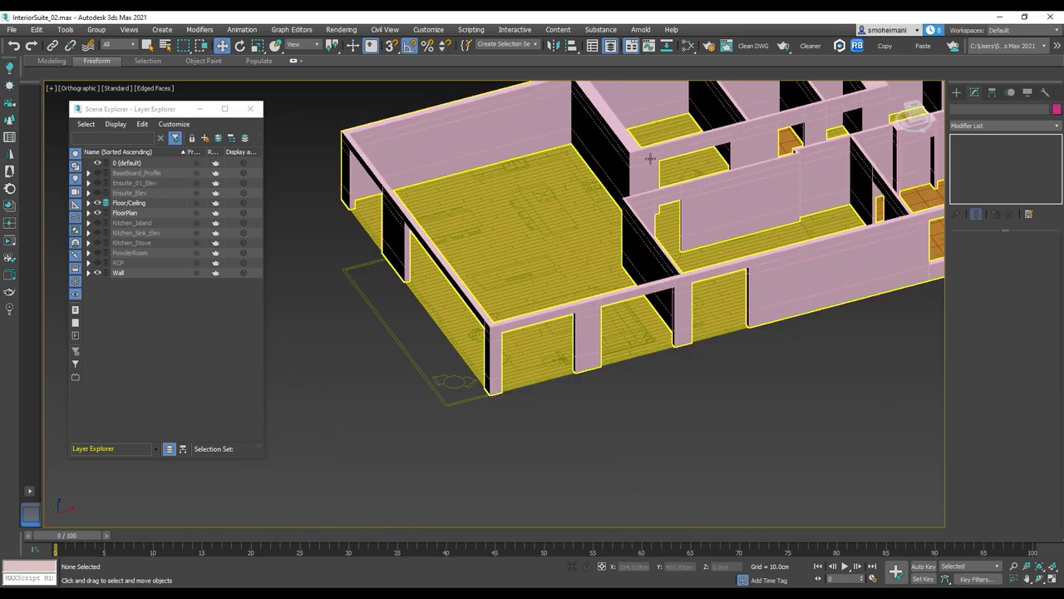
{"action": "middle_click_drag", "start_coordinate": [680, 158], "coordinate": [665, 241], "text": "alt"}
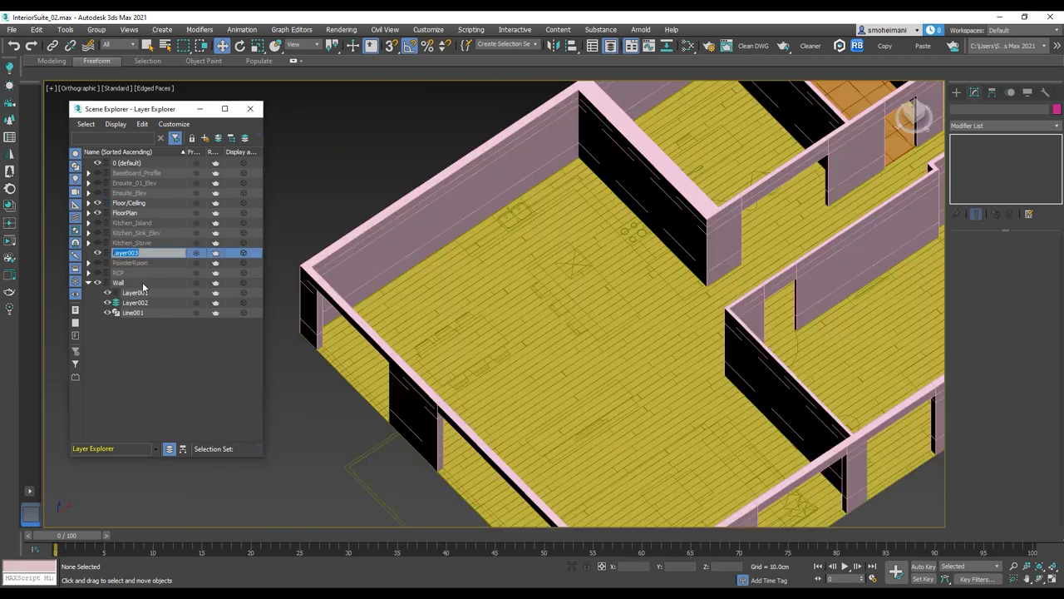
Name the new layer BaseBoard, and make BaseBoard_Profile the active layer with its profile drawing framed from above
{"action": "type", "text": "BaseBoard"}
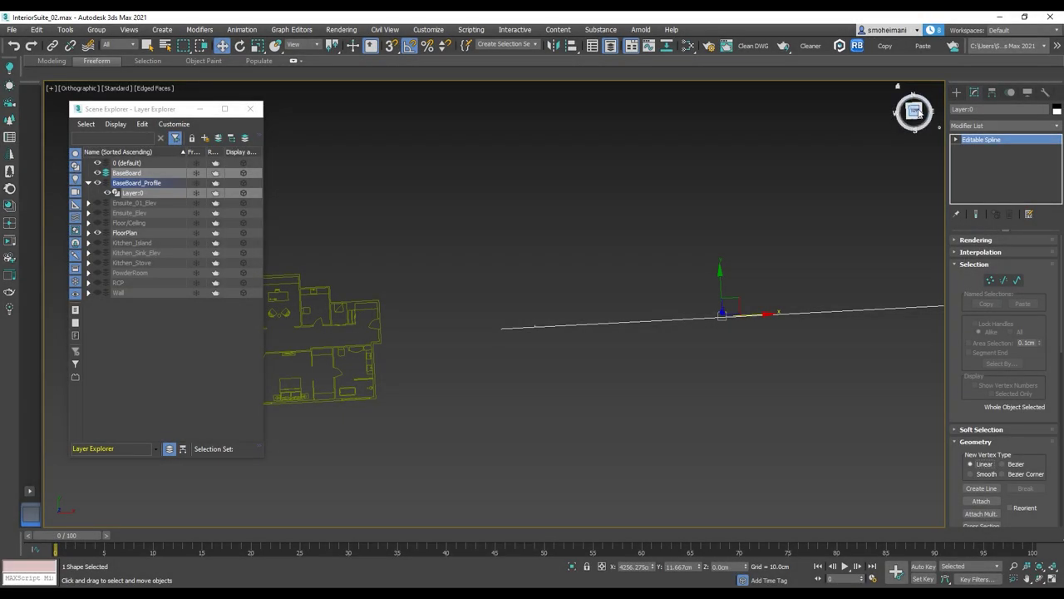
{"action": "key", "text": "t"}
{"action": "key", "text": "z"}
{"action": "middle_click_drag", "start_coordinate": [406, 276], "coordinate": [712, 245]}
{"action": "scroll", "coordinate": [486, 274], "scroll_direction": "up", "scroll_amount": 6}
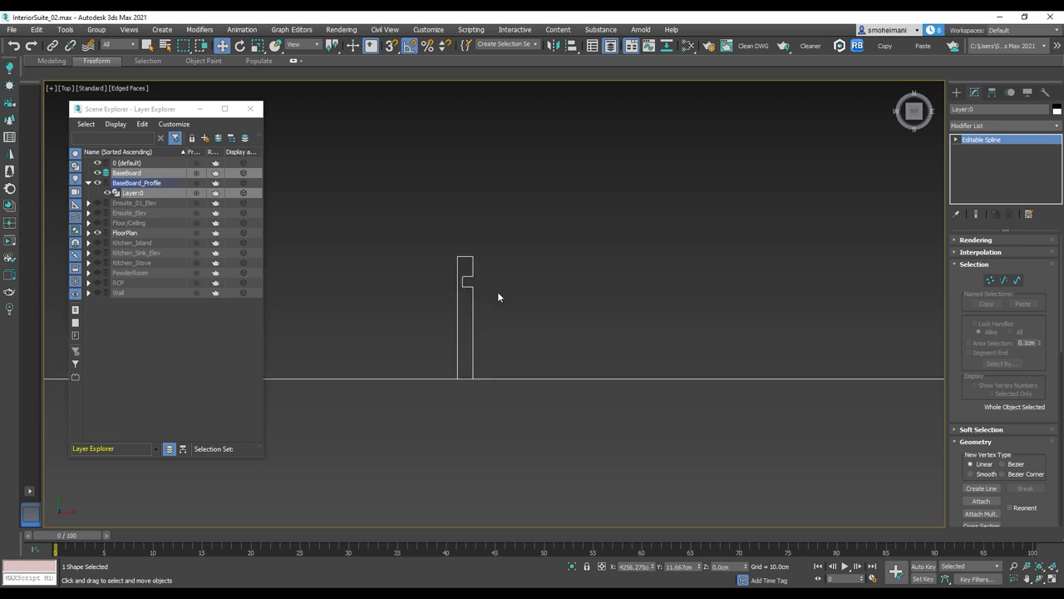
{"action": "left_click", "coordinate": [106, 184]}
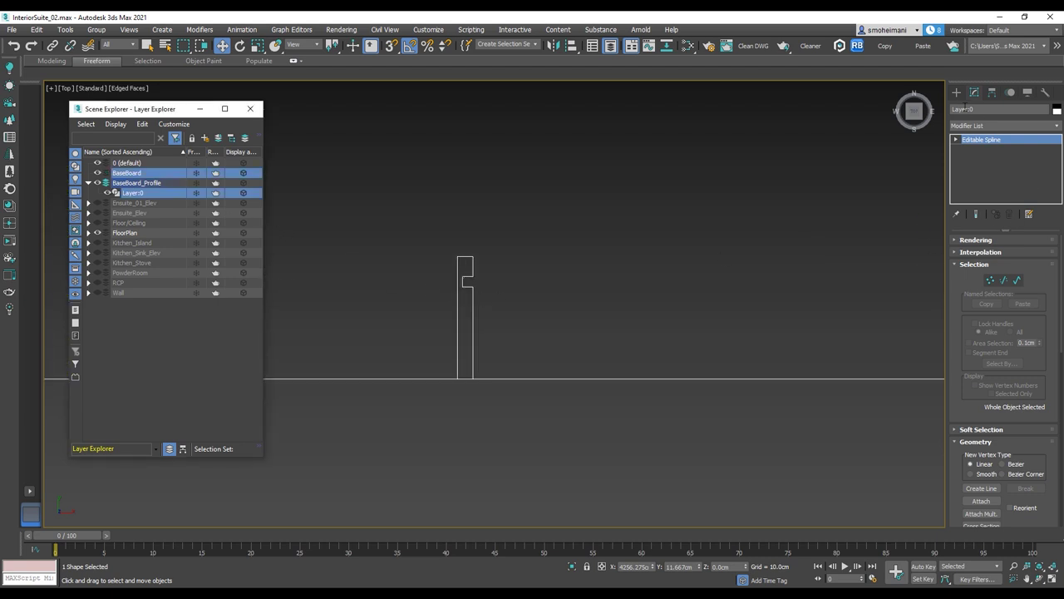
Trace the notched baseboard profile as a closed Line, snapping to its corners
{"action": "left_click", "coordinate": [956, 92]}
{"action": "left_click", "coordinate": [968, 108]}
{"action": "left_click", "coordinate": [981, 168]}
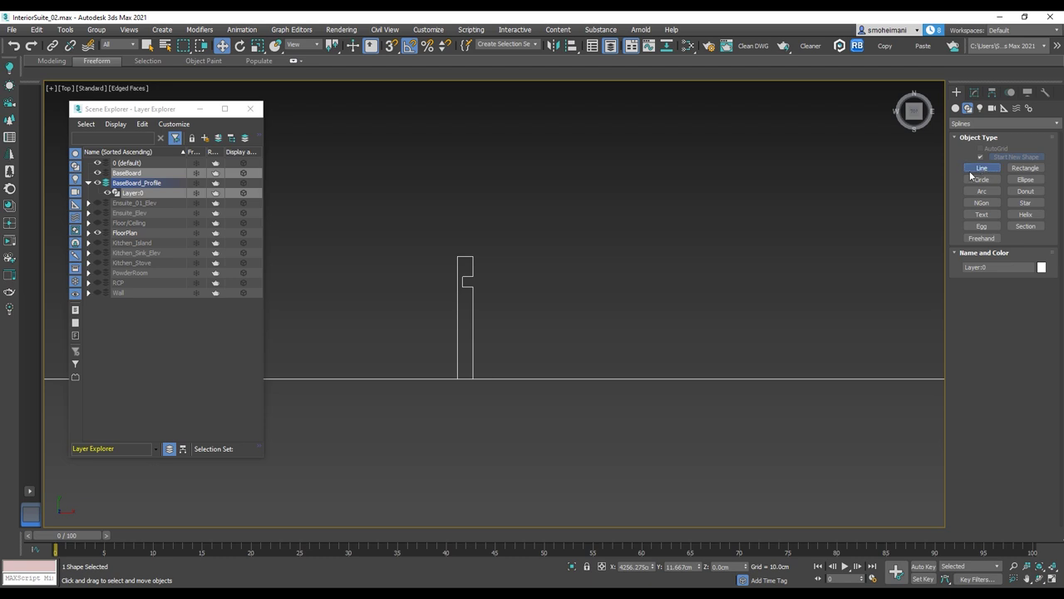
{"action": "scroll", "coordinate": [425, 336], "scroll_direction": "up", "scroll_amount": 3}
{"action": "left_click", "coordinate": [391, 47]}
{"action": "left_click", "coordinate": [490, 422]}
{"action": "left_click", "coordinate": [490, 175]}
{"action": "left_click", "coordinate": [521, 175]}
{"action": "left_click", "coordinate": [521, 217]}
{"action": "left_click", "coordinate": [501, 217]}
{"action": "left_click", "coordinate": [501, 238]}
{"action": "left_click", "coordinate": [521, 238]}
{"action": "left_click", "coordinate": [522, 421]}
{"action": "left_click", "coordinate": [491, 422]}
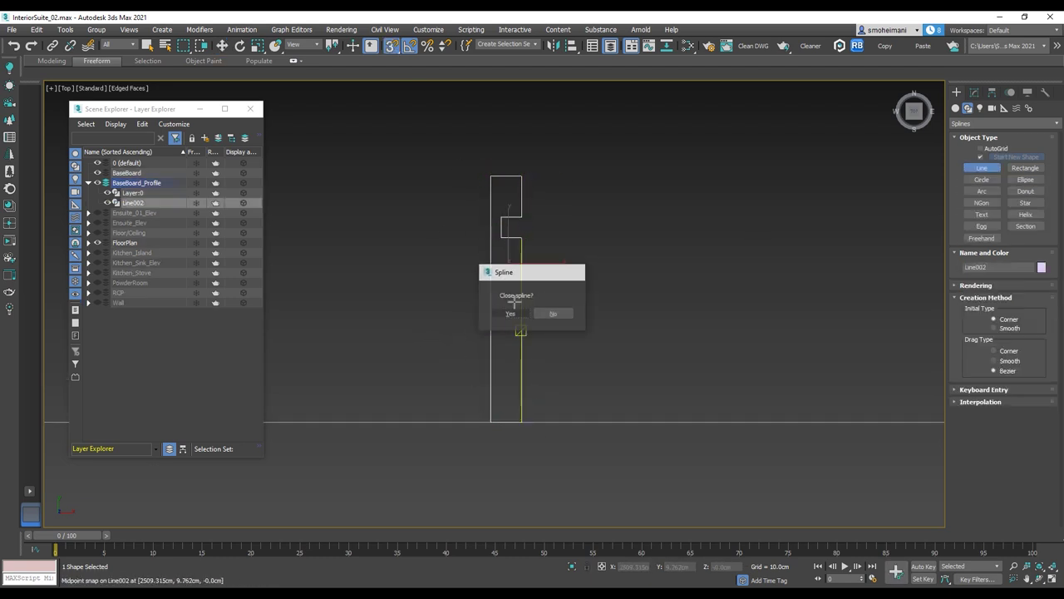
Move the traced profile beside the original profile drawing
{"action": "scroll", "coordinate": [512, 294], "scroll_direction": "down", "scroll_amount": 3}
{"action": "key", "text": "w"}
{"action": "left_click_drag", "start_coordinate": [540, 278], "coordinate": [463, 288]}
On the BaseBoard layer, draw a snapped line from the entry door jamb around the entry's upper walls to the closet
{"action": "scroll", "coordinate": [532, 308], "scroll_direction": "down", "scroll_amount": 6}
{"action": "scroll", "coordinate": [369, 294], "scroll_direction": "down", "scroll_amount": 3}
{"action": "middle_click_drag", "start_coordinate": [368, 294], "coordinate": [712, 280]}
{"action": "middle_click_drag", "start_coordinate": [459, 255], "coordinate": [773, 258]}
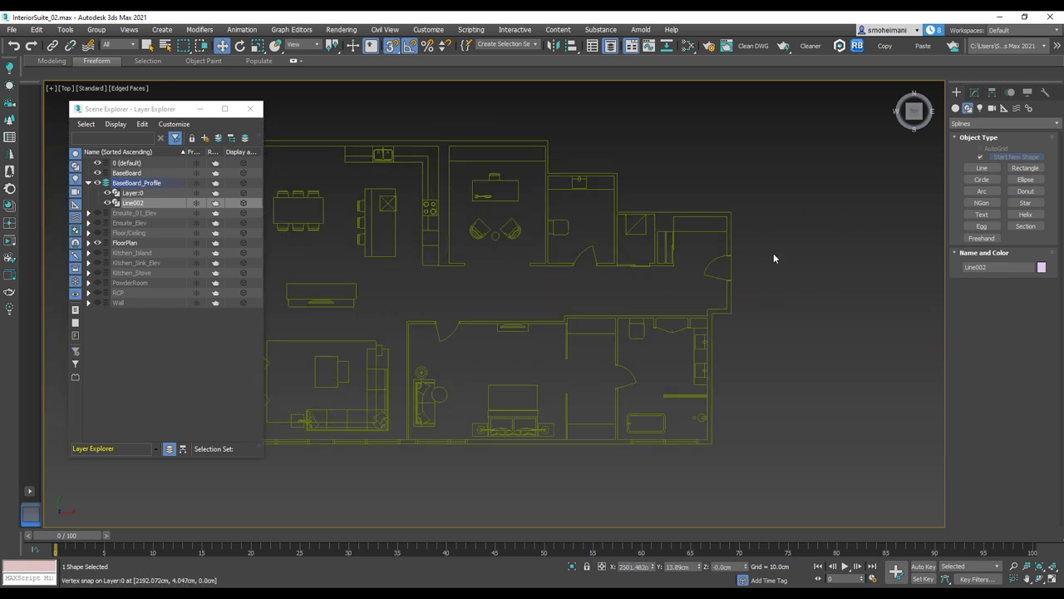
{"action": "left_click", "coordinate": [133, 173]}
{"action": "left_click", "coordinate": [984, 168]}
{"action": "scroll", "coordinate": [757, 225], "scroll_direction": "up", "scroll_amount": 4}
{"action": "scroll", "coordinate": [693, 249], "scroll_direction": "up", "scroll_amount": 2}
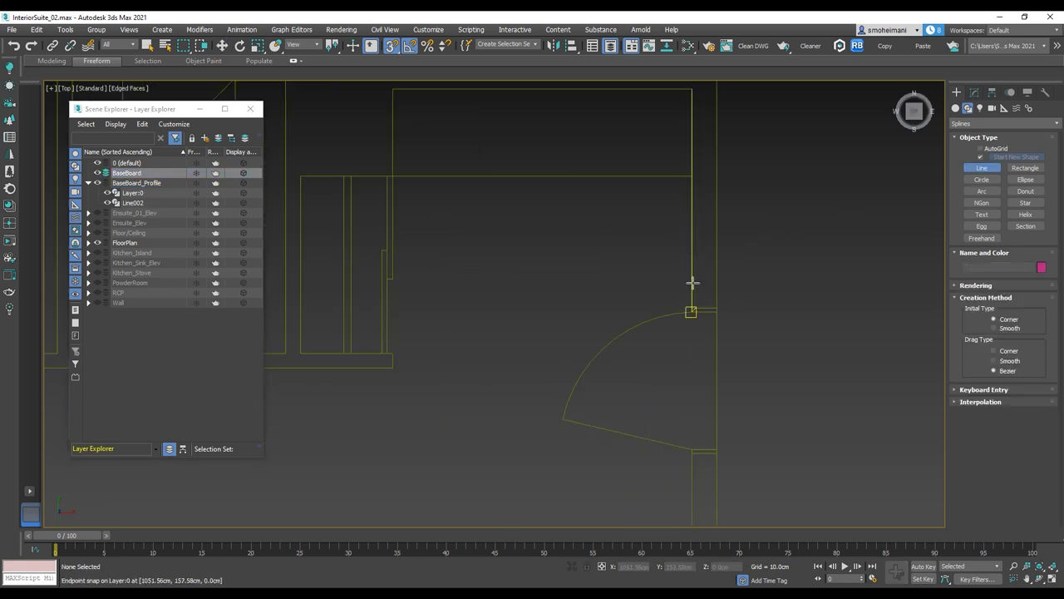
{"action": "left_click", "coordinate": [691, 310]}
{"action": "left_click", "coordinate": [691, 89]}
{"action": "scroll", "coordinate": [786, 314], "scroll_direction": "down", "scroll_amount": 2}
{"action": "left_click", "coordinate": [509, 157]}
{"action": "left_click", "coordinate": [509, 219]}
{"action": "right_click", "coordinate": [522, 250]}
Use Create Line to add a baseboard path around the end of the closet wall and along the hallway
{"action": "scroll", "coordinate": [514, 336], "scroll_direction": "up", "scroll_amount": 2}
{"action": "left_click", "coordinate": [508, 348]}
{"action": "right_click", "coordinate": [541, 354]}
{"action": "left_click", "coordinate": [974, 92]}
{"action": "left_click", "coordinate": [981, 371]}
{"action": "left_click", "coordinate": [508, 348]}
{"action": "left_click", "coordinate": [508, 361]}
{"action": "scroll", "coordinate": [507, 368], "scroll_direction": "down", "scroll_amount": 1}
{"action": "middle_click_drag", "start_coordinate": [412, 365], "coordinate": [644, 329]}
{"action": "scroll", "coordinate": [644, 330], "scroll_direction": "up", "scroll_amount": 2}
{"action": "left_click", "coordinate": [644, 330]}
Continue tracing the baseboard path along the next hallway wall sections, leaving the door openings free
{"action": "scroll", "coordinate": [406, 369], "scroll_direction": "down", "scroll_amount": 2}
{"action": "middle_click_drag", "start_coordinate": [406, 369], "coordinate": [667, 356]}
{"action": "left_click", "coordinate": [641, 341]}
{"action": "left_click", "coordinate": [518, 342]}
{"action": "right_click", "coordinate": [524, 391]}
{"action": "mouse_move", "coordinate": [446, 356]}
{"action": "middle_mouse_down"}
{"action": "mouse_move", "coordinate": [673, 363]}
{"action": "mouse_move", "coordinate": [705, 197]}
{"action": "mouse_move", "coordinate": [646, 360]}
{"action": "mouse_move", "coordinate": [660, 388]}
{"action": "middle_mouse_up"}
{"action": "left_click", "coordinate": [594, 351]}
{"action": "left_click", "coordinate": [518, 352]}
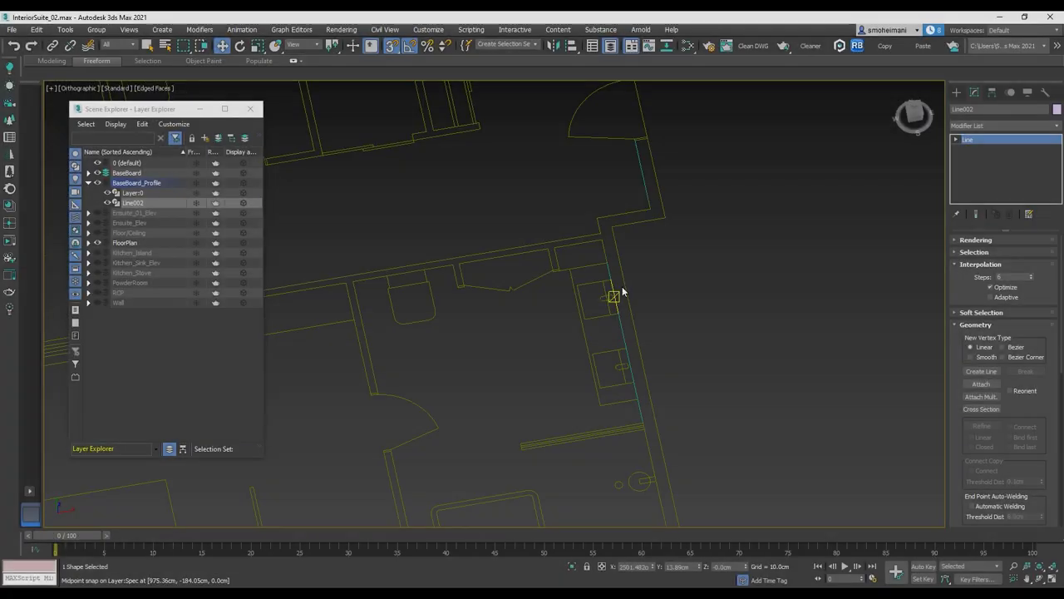
Add a Sweep modifier to the baseboard path line
{"action": "scroll", "coordinate": [622, 291], "scroll_direction": "up", "scroll_amount": 4}
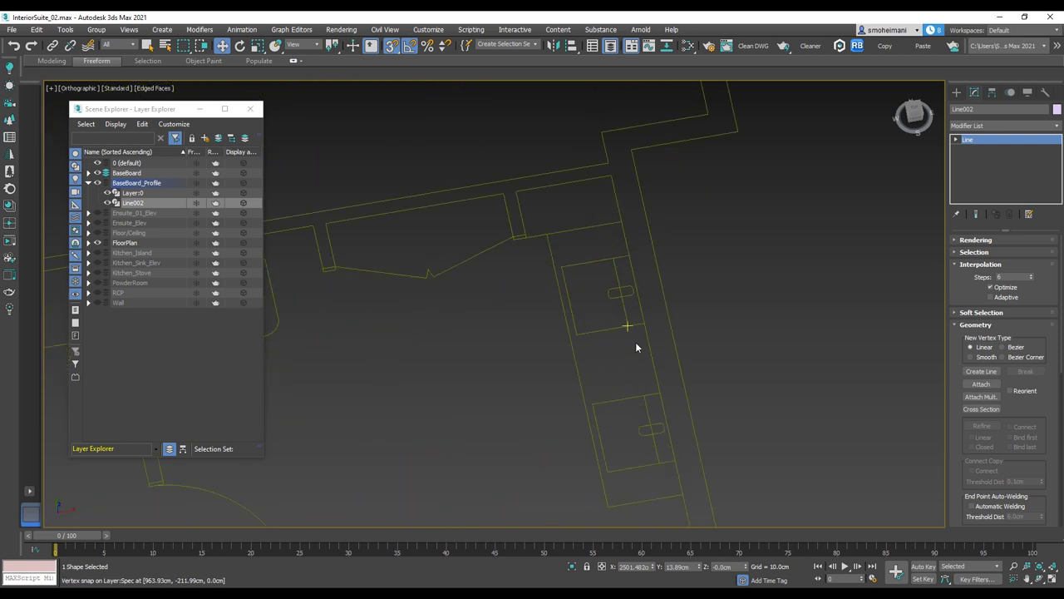
{"action": "right_click", "coordinate": [646, 341]}
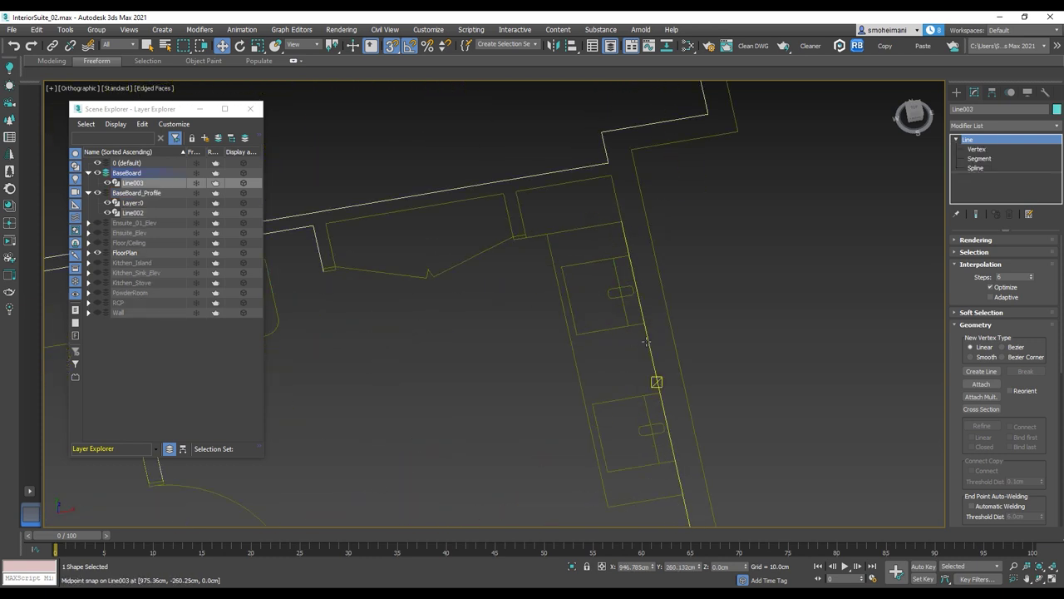
{"action": "left_click", "coordinate": [1058, 125]}
{"action": "scroll", "coordinate": [997, 183], "scroll_direction": "down", "scroll_amount": 2}
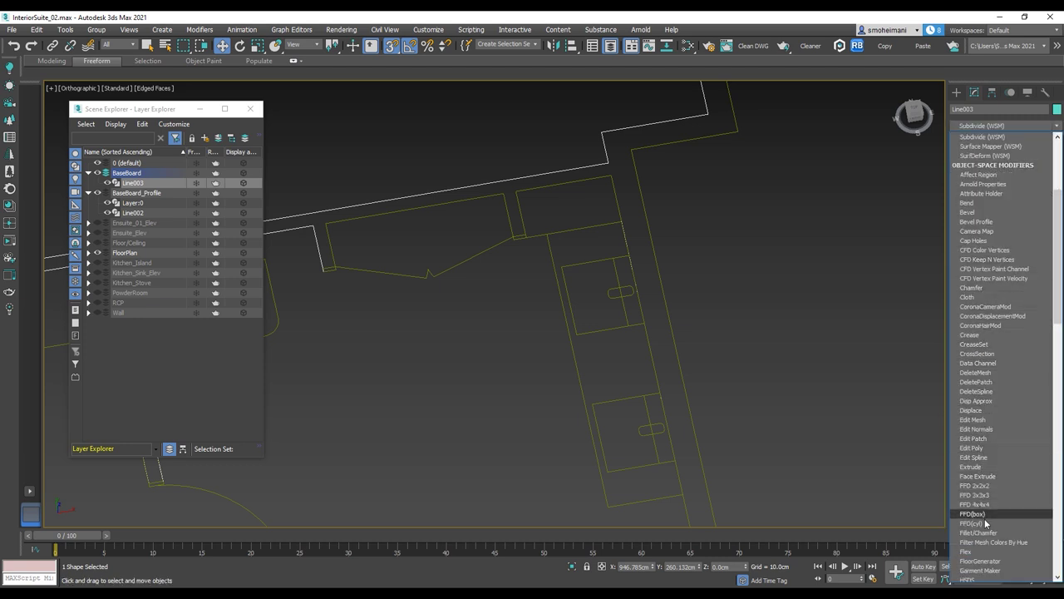
{"action": "scroll", "coordinate": [986, 375], "scroll_direction": "down", "scroll_amount": 12}
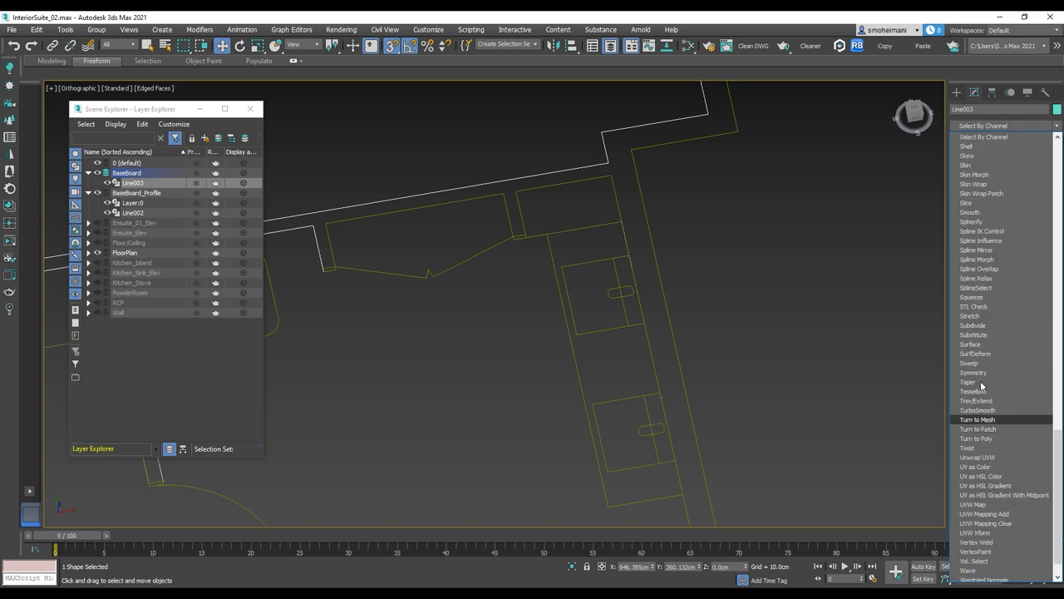
{"action": "left_click", "coordinate": [977, 364]}
Set the sweep to a custom section and pick the traced baseboard profile, Line002, as the section
{"action": "scroll", "coordinate": [851, 300], "scroll_direction": "down", "scroll_amount": 8}
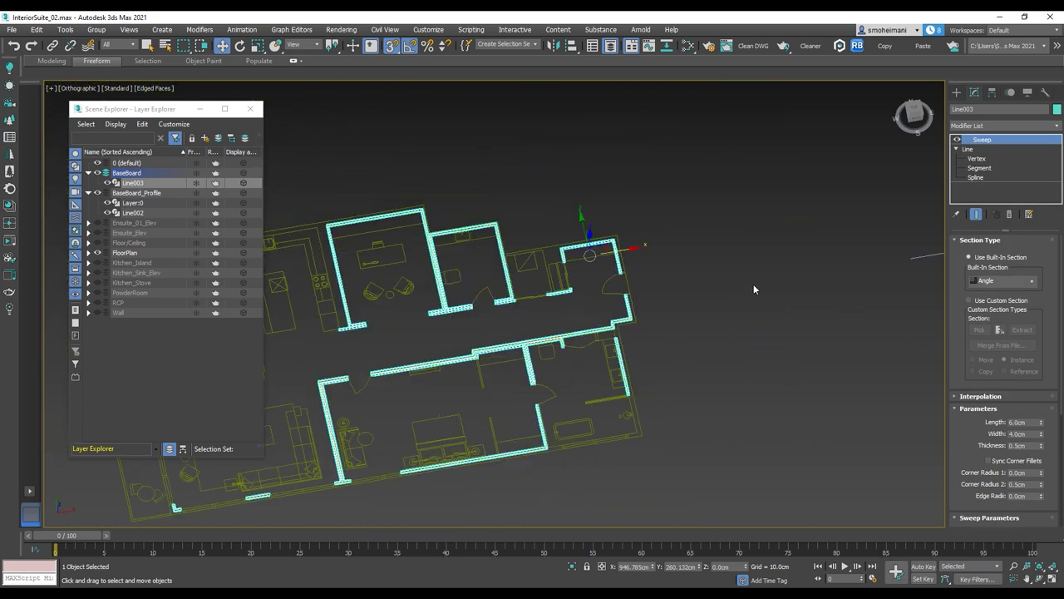
{"action": "left_click", "coordinate": [969, 300]}
{"action": "left_click", "coordinate": [979, 330]}
{"action": "scroll", "coordinate": [876, 270], "scroll_direction": "up", "scroll_amount": 10}
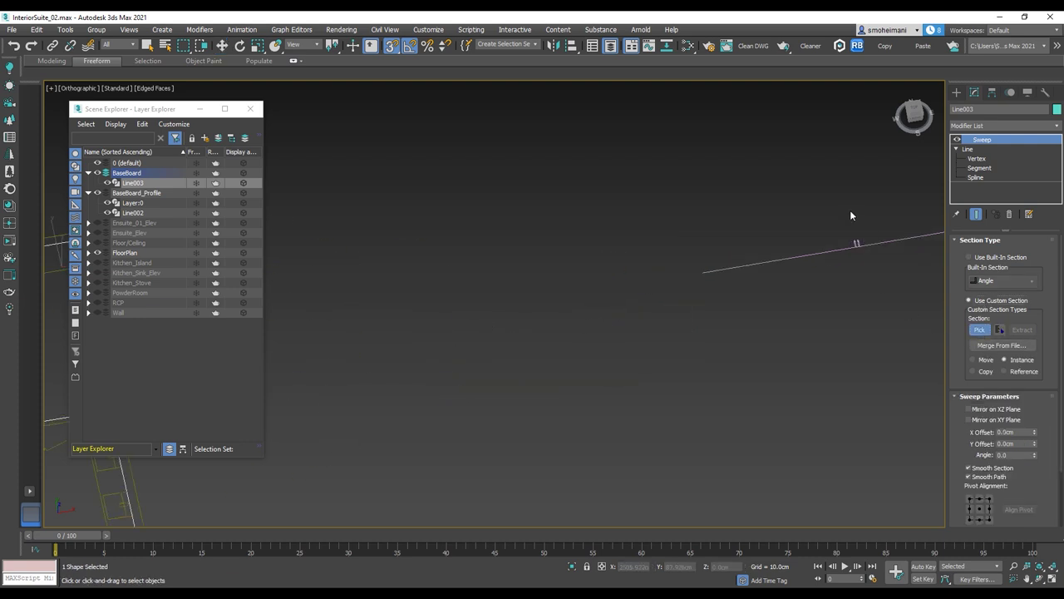
{"action": "left_click", "coordinate": [870, 368]}
Turn off Smooth Path for the baseboard sweep
{"action": "scroll", "coordinate": [843, 344], "scroll_direction": "down", "scroll_amount": 8}
{"action": "scroll", "coordinate": [640, 313], "scroll_direction": "up", "scroll_amount": 8}
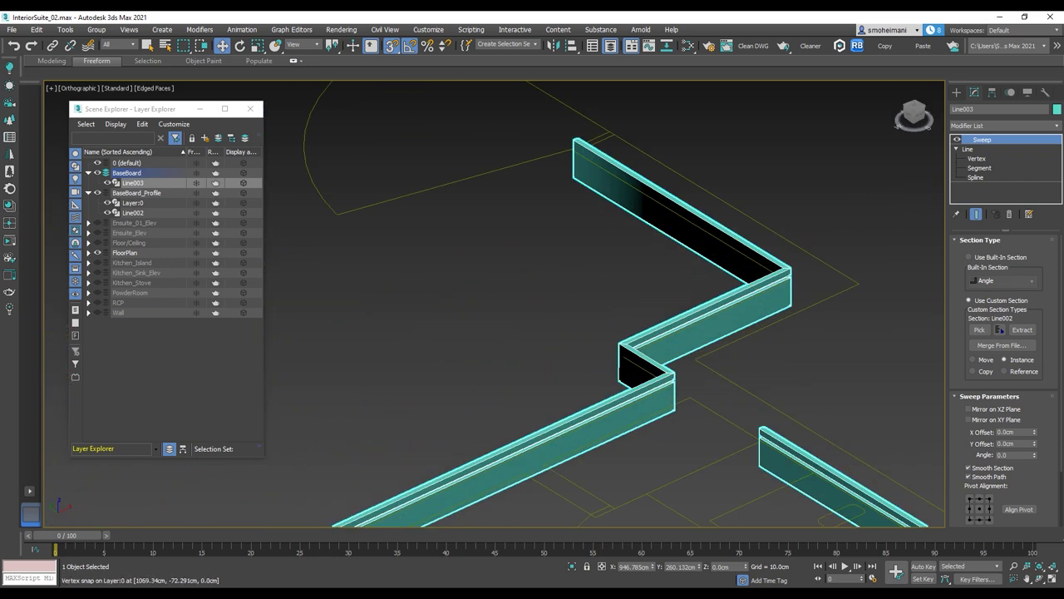
{"action": "left_click", "coordinate": [968, 476]}
{"action": "scroll", "coordinate": [696, 181], "scroll_direction": "down", "scroll_amount": 5}
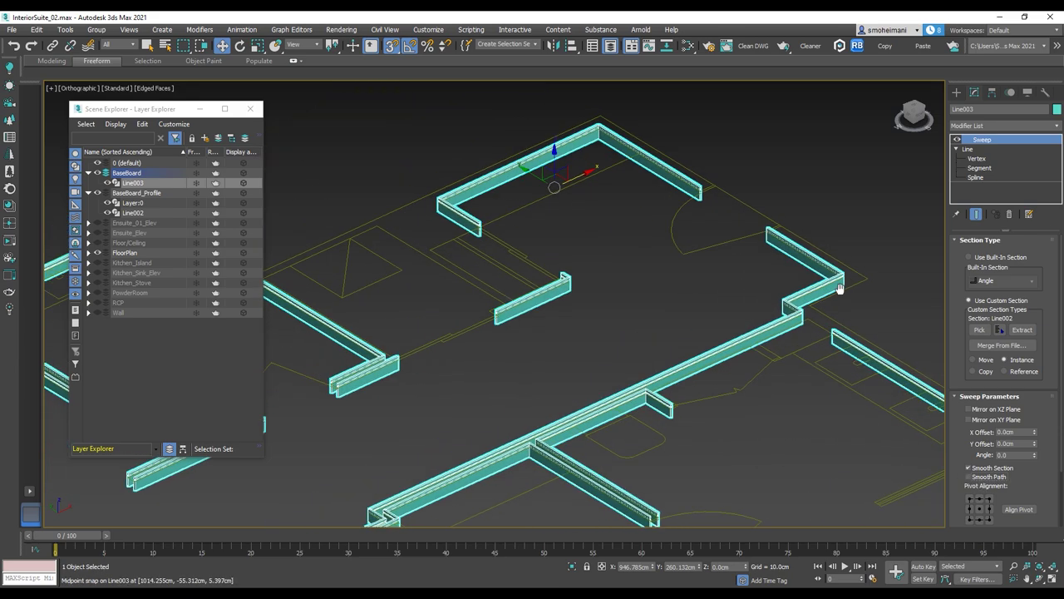
Set the baseboard sweep's pivot alignment to the lower-left corner, using the front view to judge its height
{"action": "scroll", "coordinate": [696, 181], "scroll_direction": "up", "scroll_amount": 4}
{"action": "scroll", "coordinate": [782, 250], "scroll_direction": "down", "scroll_amount": 6}
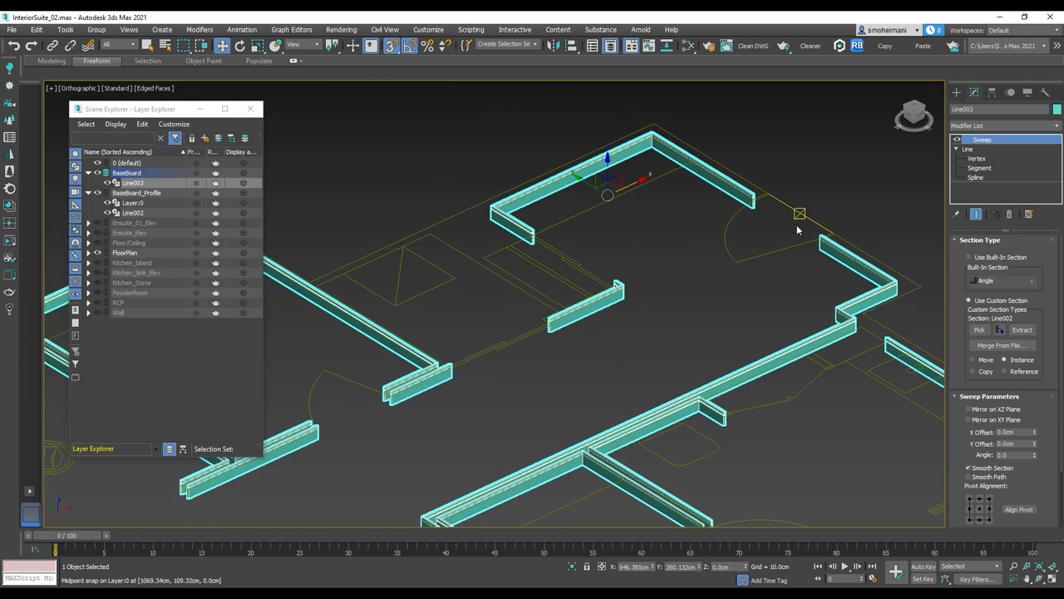
{"action": "key", "text": "f"}
{"action": "key", "text": "z"}
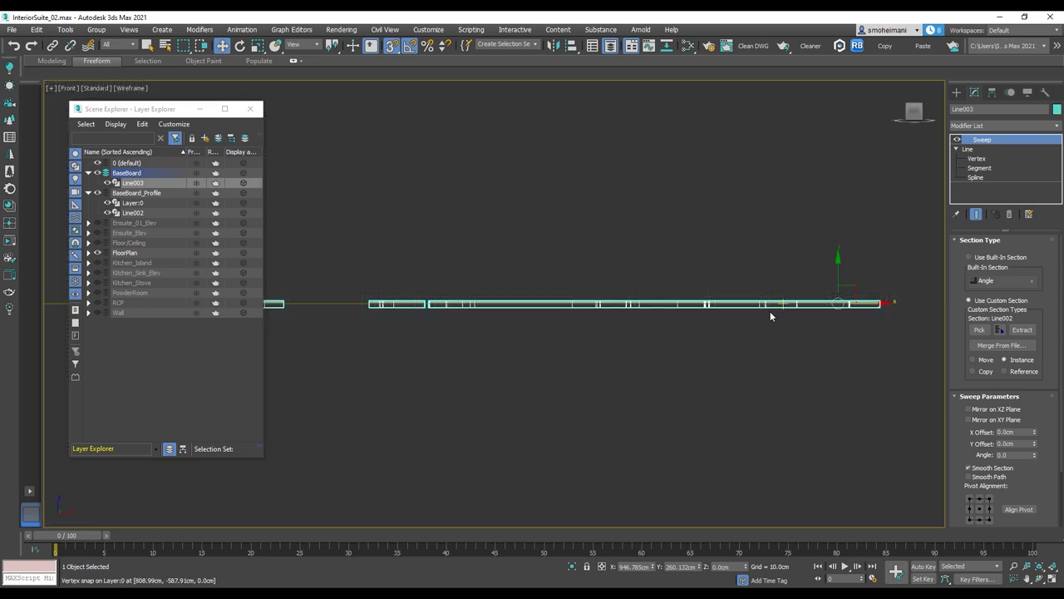
{"action": "scroll", "coordinate": [881, 301], "scroll_direction": "up", "scroll_amount": 4}
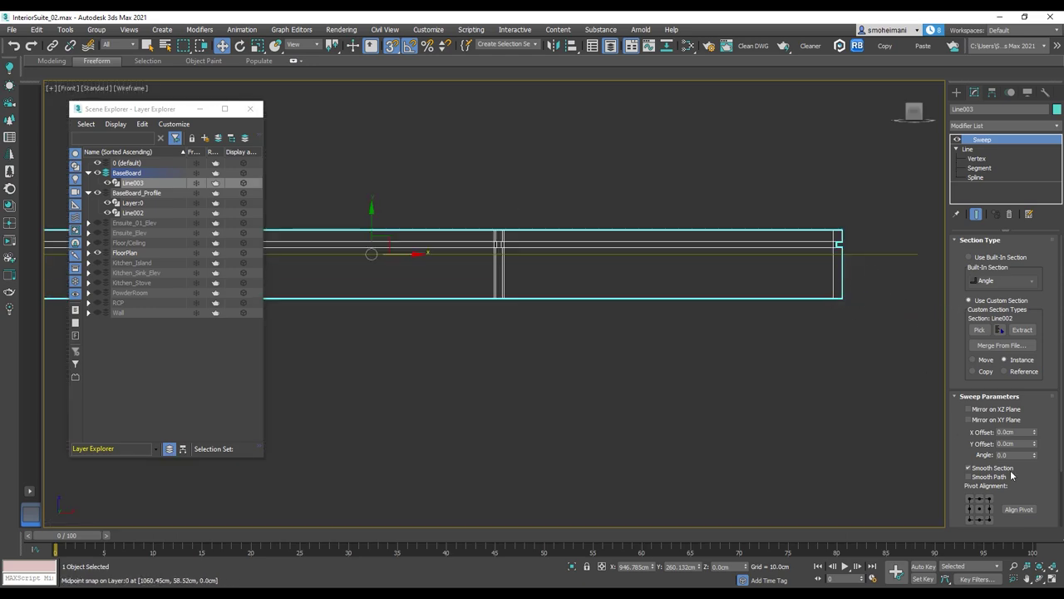
{"action": "left_click", "coordinate": [969, 520]}
{"action": "mouse_move", "coordinate": [821, 287]}
{"action": "middle_mouse_down", "text": "alt"}
{"action": "mouse_move", "coordinate": [842, 316]}
{"action": "mouse_move", "coordinate": [831, 325]}
{"action": "mouse_move", "coordinate": [803, 283]}
{"action": "mouse_move", "coordinate": [862, 300]}
{"action": "mouse_move", "coordinate": [623, 293]}
{"action": "mouse_move", "coordinate": [358, 317]}
{"action": "middle_mouse_up", "text": "alt"}
{"action": "key", "text": "F3"}
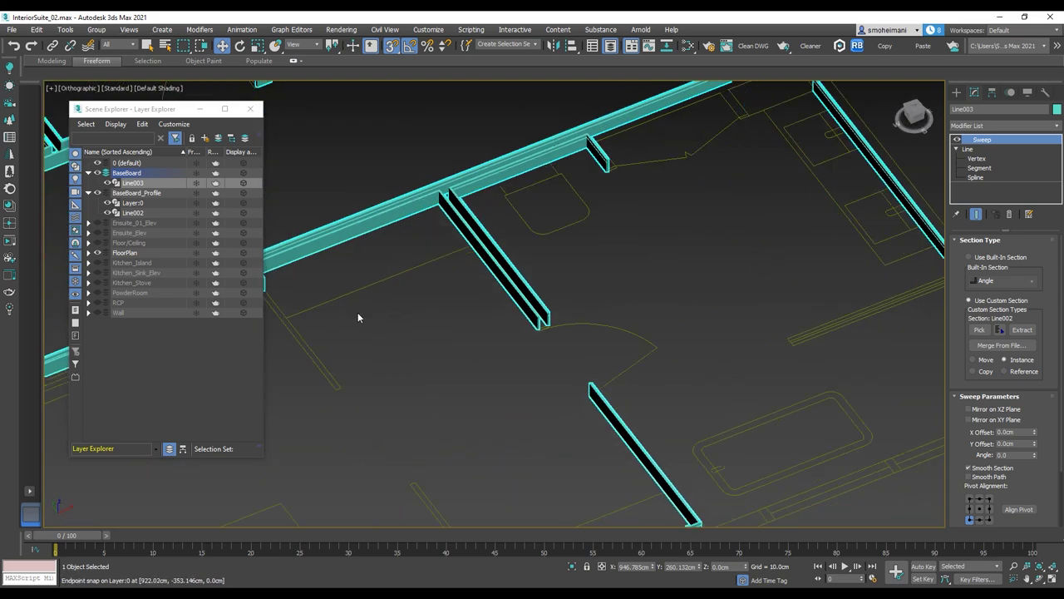
Show the Wall layer and check how the swept baseboard sits against the walls
{"action": "left_click", "coordinate": [97, 312]}
{"action": "middle_click_drag", "start_coordinate": [734, 187], "coordinate": [688, 328]}
{"action": "scroll", "coordinate": [774, 219], "scroll_direction": "up", "scroll_amount": 2}
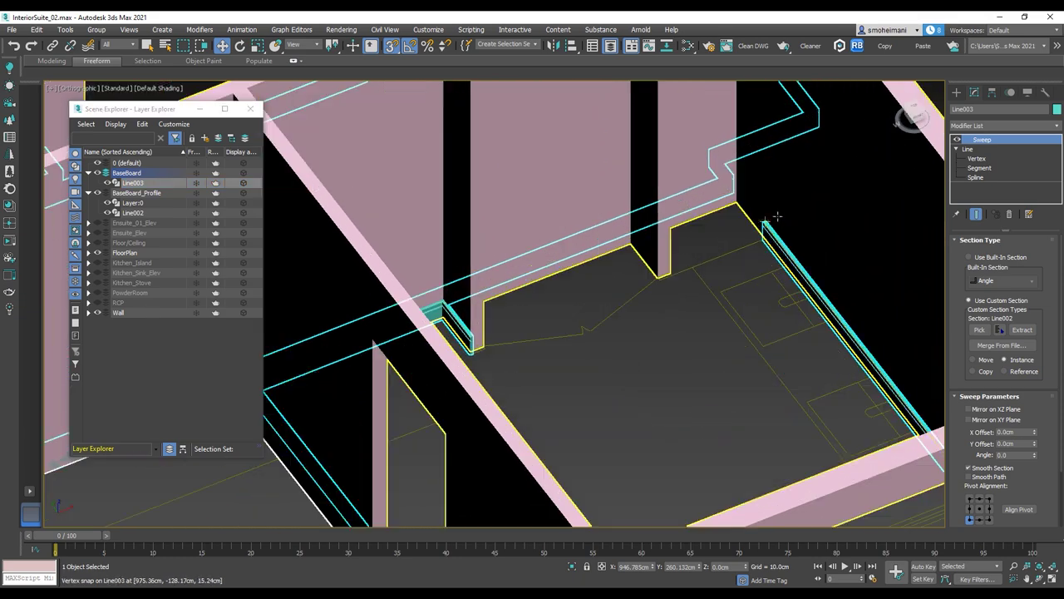
{"action": "scroll", "coordinate": [775, 222], "scroll_direction": "down", "scroll_amount": 5}
{"action": "scroll", "coordinate": [763, 274], "scroll_direction": "up", "scroll_amount": 10}
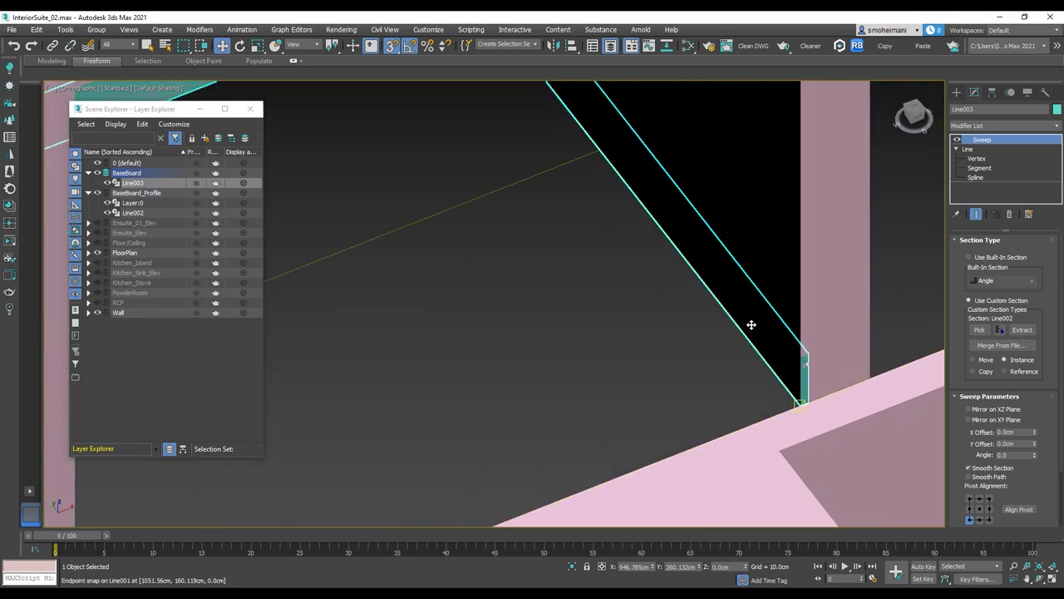
Select the baseboard path's room-corner spline and show the sweep's end result to check it against the walls
{"action": "left_click", "coordinate": [975, 177]}
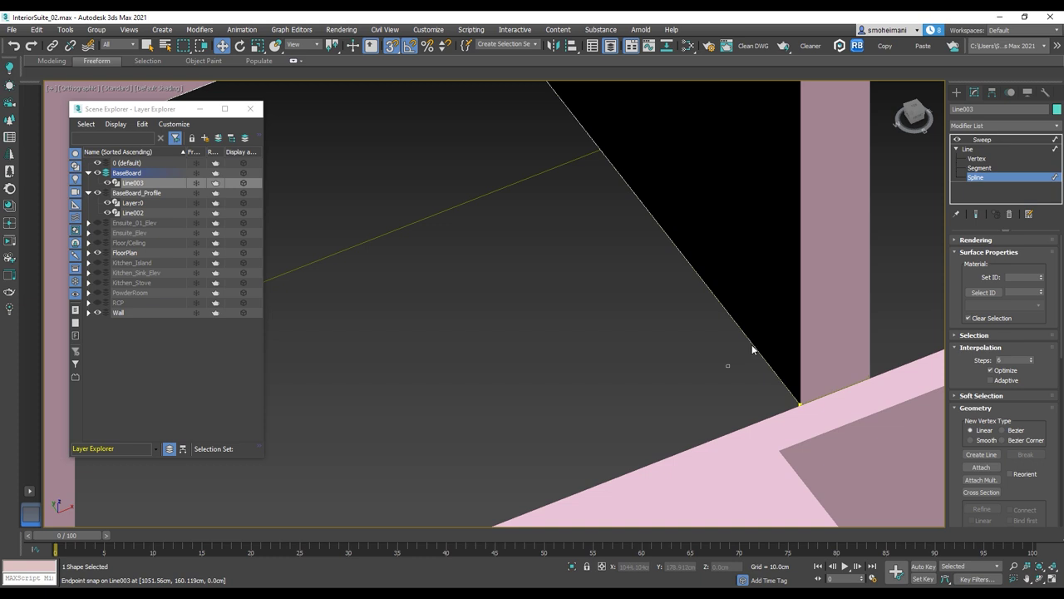
{"action": "scroll", "coordinate": [981, 282], "scroll_direction": "down", "scroll_amount": 5}
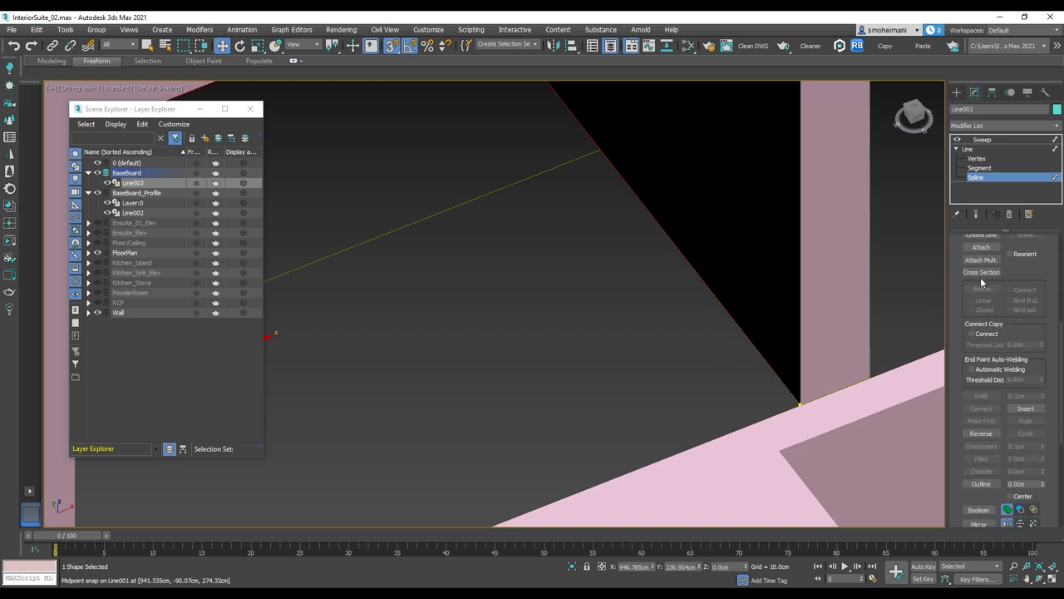
{"action": "scroll", "coordinate": [690, 341], "scroll_direction": "down", "scroll_amount": 5}
{"action": "scroll", "coordinate": [712, 342], "scroll_direction": "up", "scroll_amount": 3}
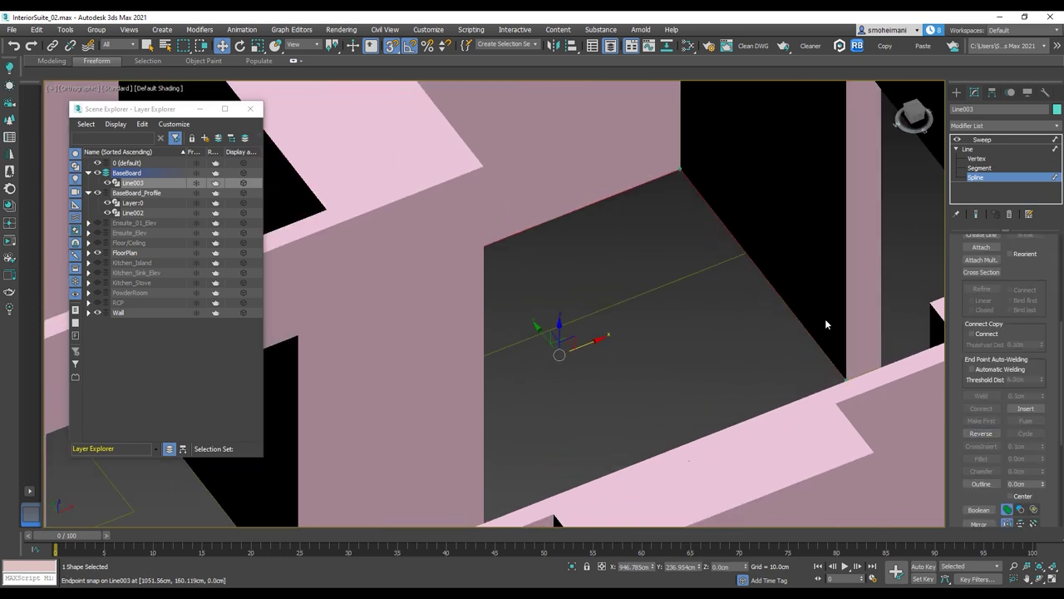
{"action": "left_click", "coordinate": [976, 214]}
{"action": "scroll", "coordinate": [710, 226], "scroll_direction": "down", "scroll_amount": 5}
{"action": "middle_click_drag", "start_coordinate": [715, 225], "coordinate": [224, 460], "text": "alt"}
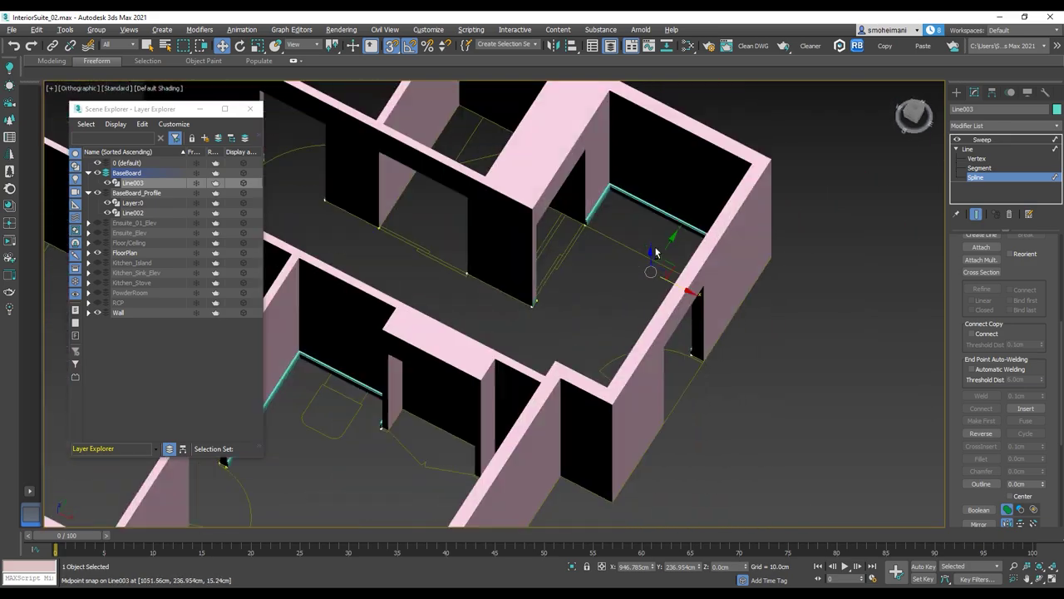
{"action": "scroll", "coordinate": [494, 313], "scroll_direction": "up", "scroll_amount": 5}
{"action": "left_click", "coordinate": [636, 284]}
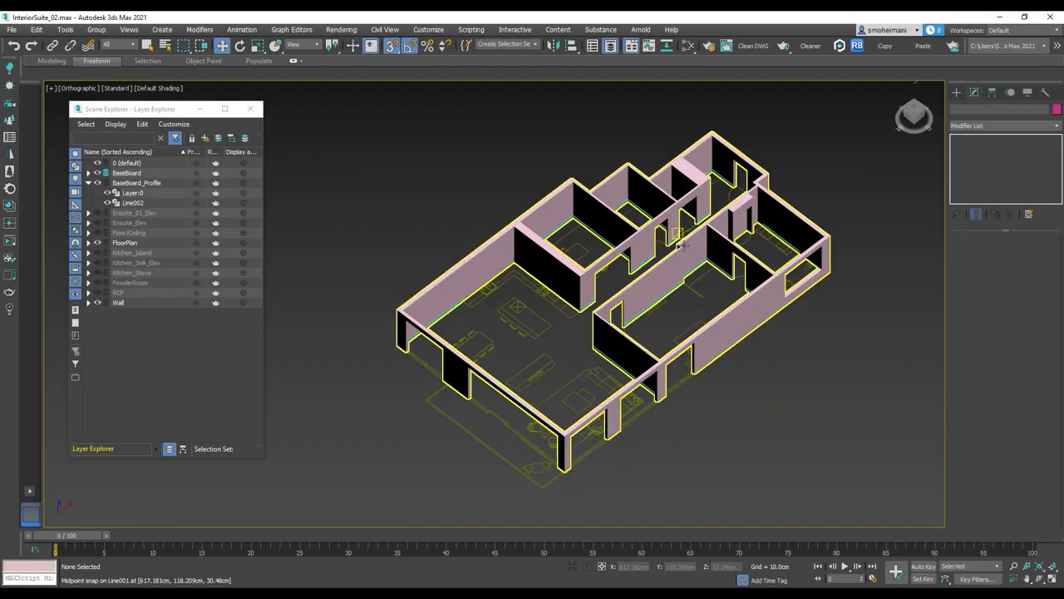
Start merging a file into the scene and browse to the Furniture folder on New Volume (E:)
{"action": "middle_click_drag", "start_coordinate": [756, 299], "coordinate": [707, 285], "text": "alt"}
{"action": "scroll", "coordinate": [707, 283], "scroll_direction": "up", "scroll_amount": 3}
{"action": "scroll", "coordinate": [643, 266], "scroll_direction": "down", "scroll_amount": 1}
{"action": "left_click", "coordinate": [11, 29]}
{"action": "mouse_move", "coordinate": [50, 180]}
{"action": "left_click", "coordinate": [153, 190]}
{"action": "left_click", "coordinate": [158, 70]}
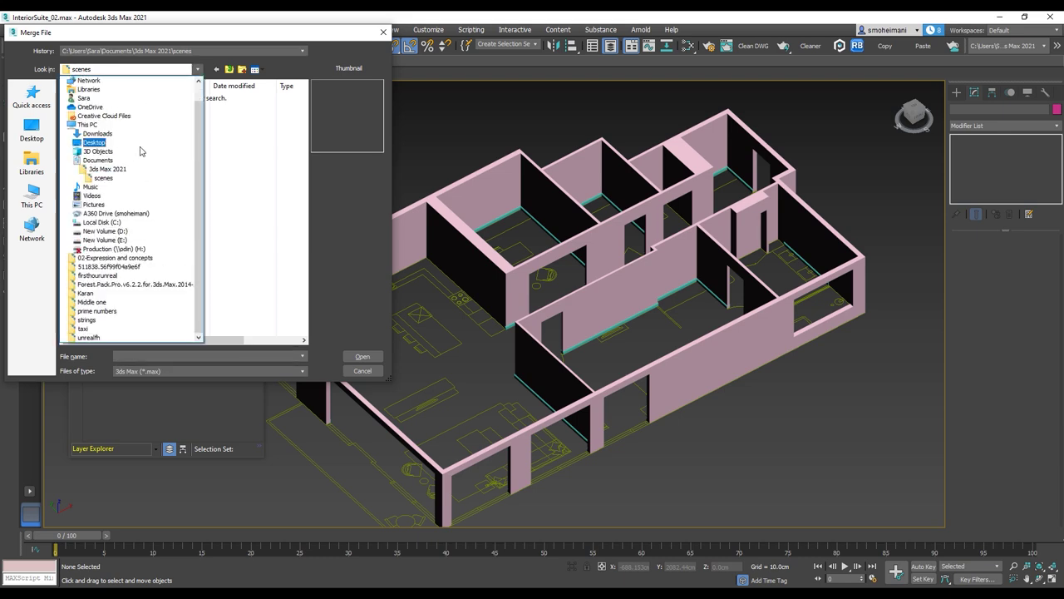
{"action": "left_click", "coordinate": [136, 209]}
{"action": "left_click", "coordinate": [152, 71]}
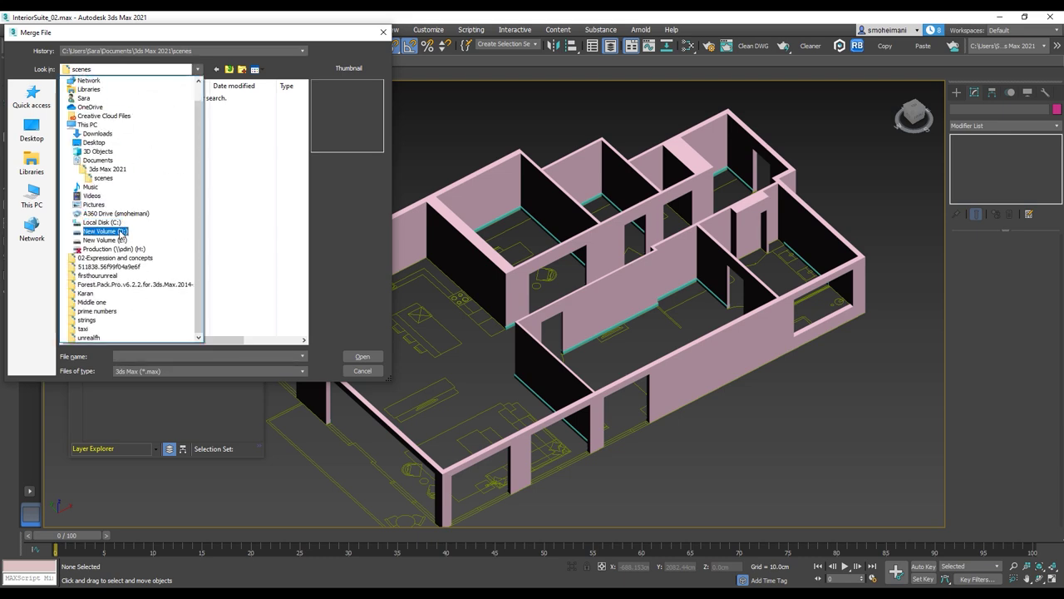
{"action": "left_click", "coordinate": [121, 240]}
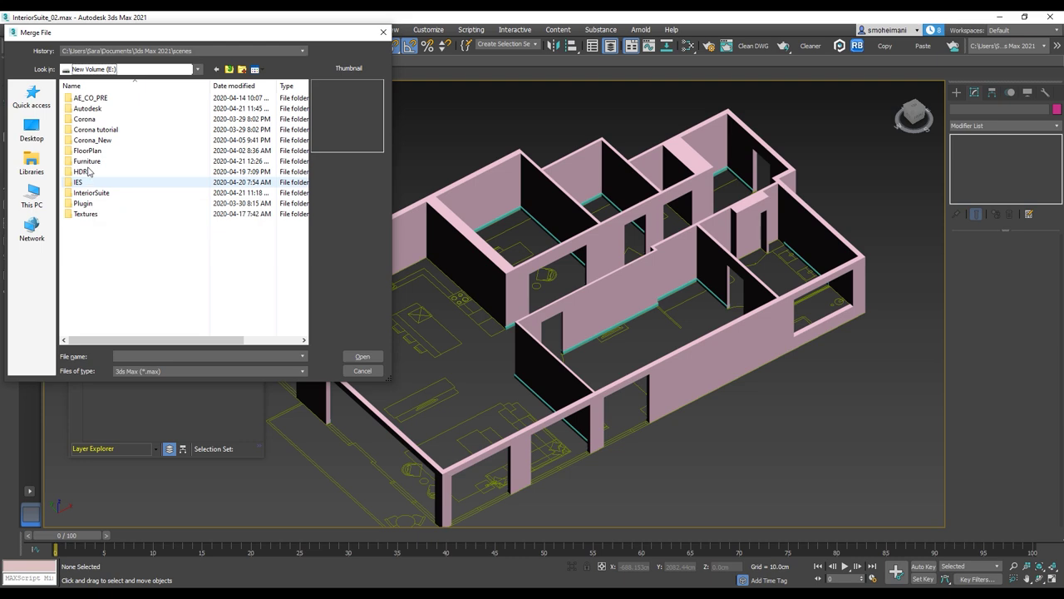
{"action": "double_click", "coordinate": [87, 161]}
{"action": "scroll", "coordinate": [108, 283], "scroll_direction": "down", "scroll_amount": 5}
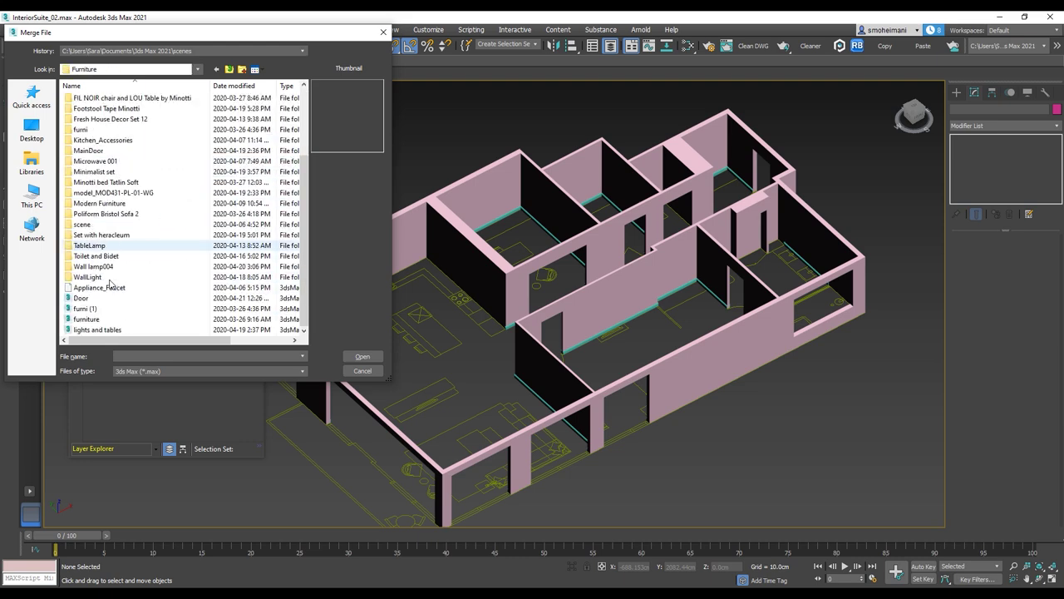
Merge all objects from the Door file into the scene and dismiss the Scene Converter
{"action": "left_click", "coordinate": [83, 298]}
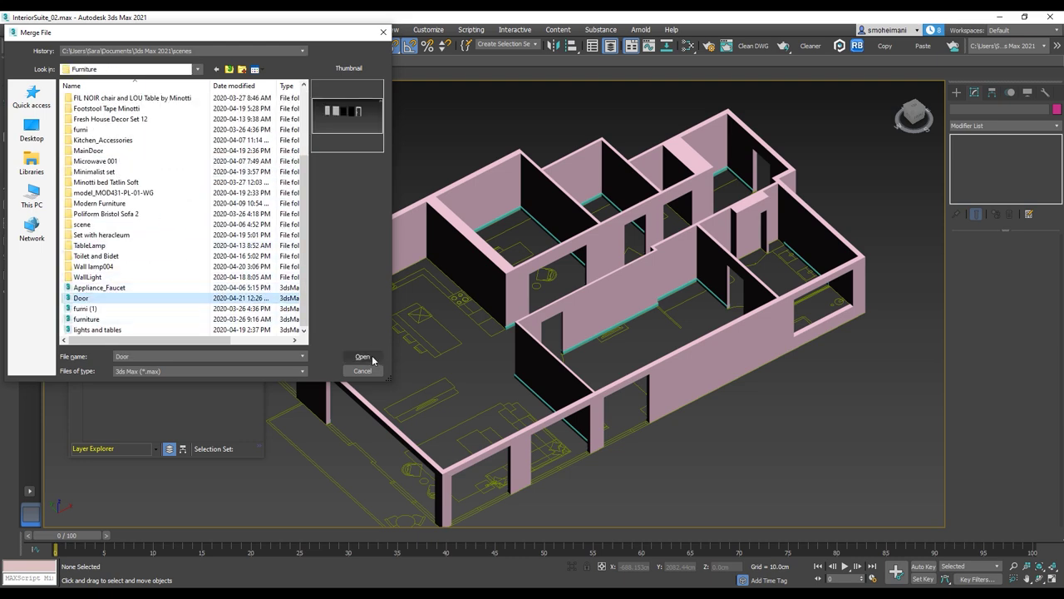
{"action": "left_click", "coordinate": [363, 357]}
{"action": "left_click", "coordinate": [595, 391]}
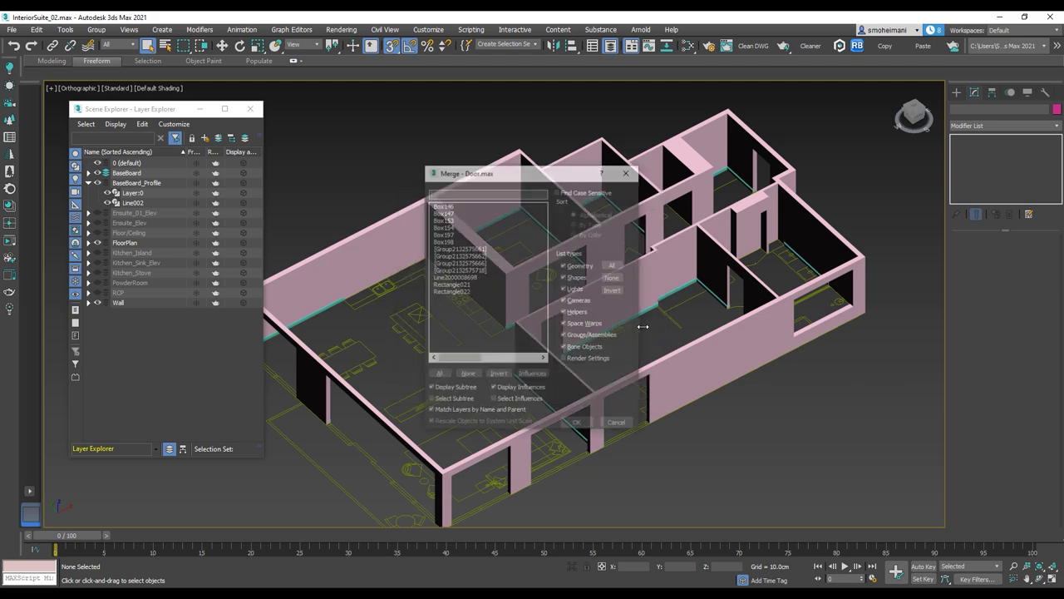
{"action": "left_click", "coordinate": [439, 375]}
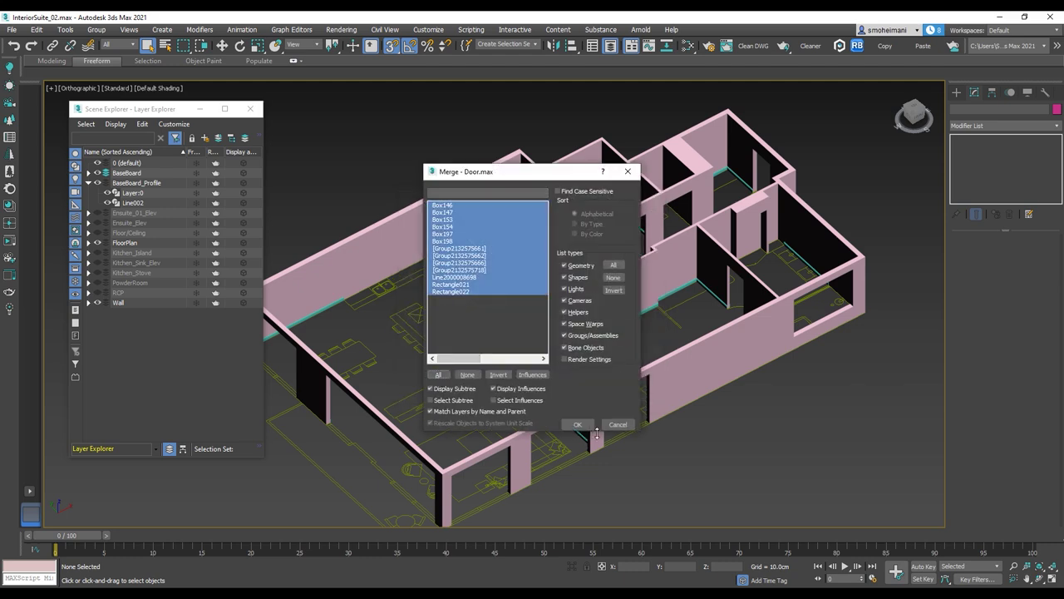
{"action": "left_click", "coordinate": [578, 425]}
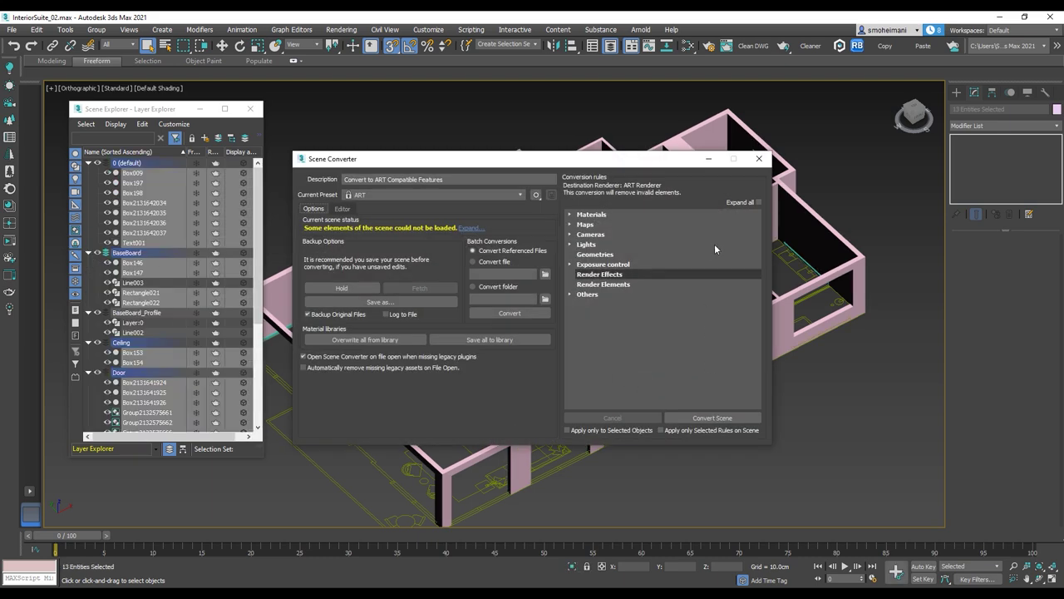
{"action": "left_click", "coordinate": [758, 162]}
Isolate the merged door objects and add them to a new layer named Door
{"action": "key", "text": "alt+q"}
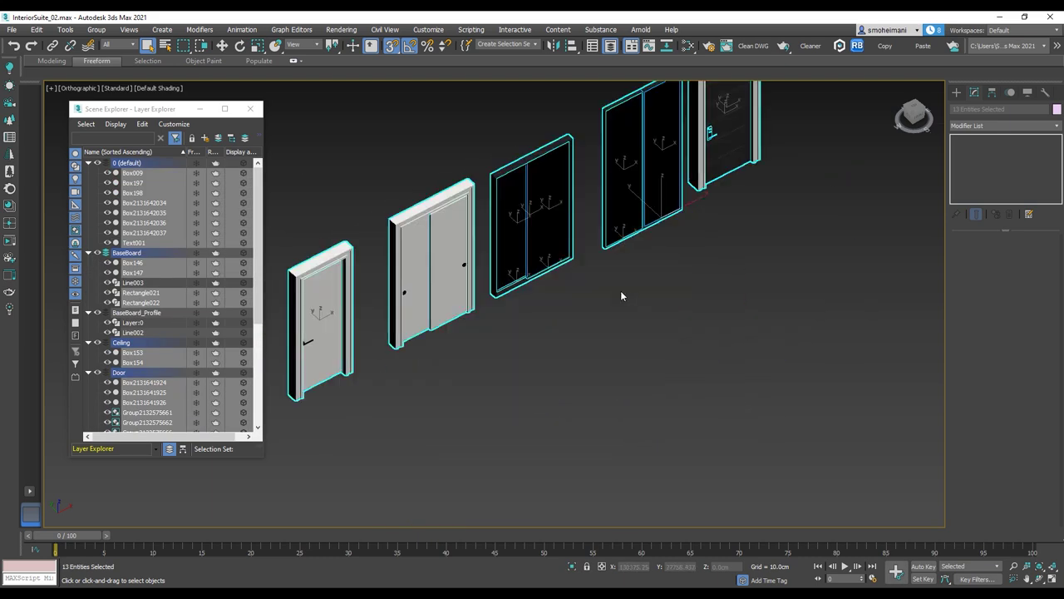
{"action": "left_click", "coordinate": [222, 46]}
{"action": "right_click", "coordinate": [155, 202]}
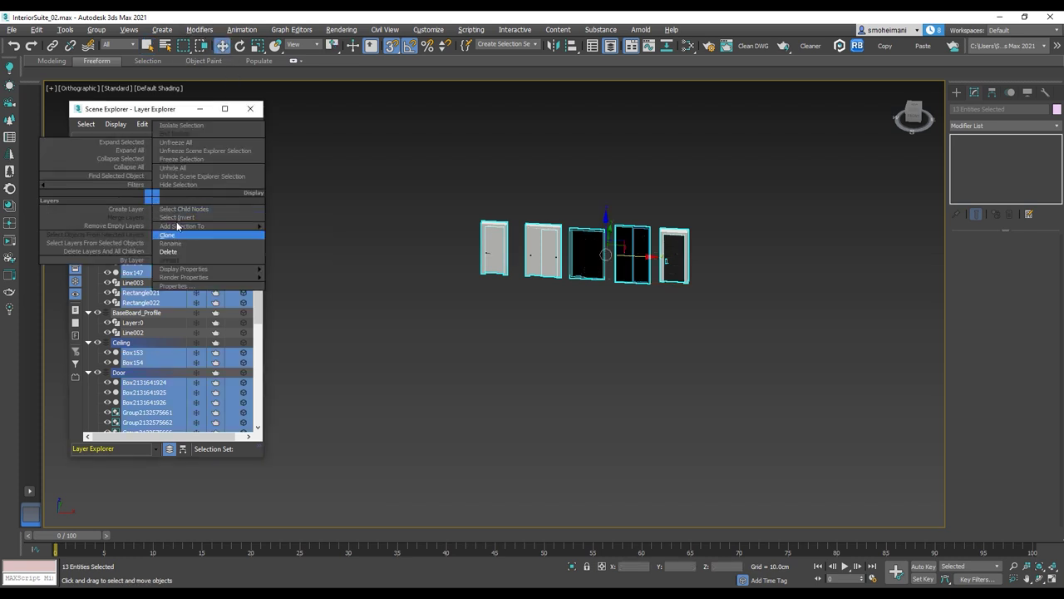
{"action": "mouse_move", "coordinate": [179, 228]}
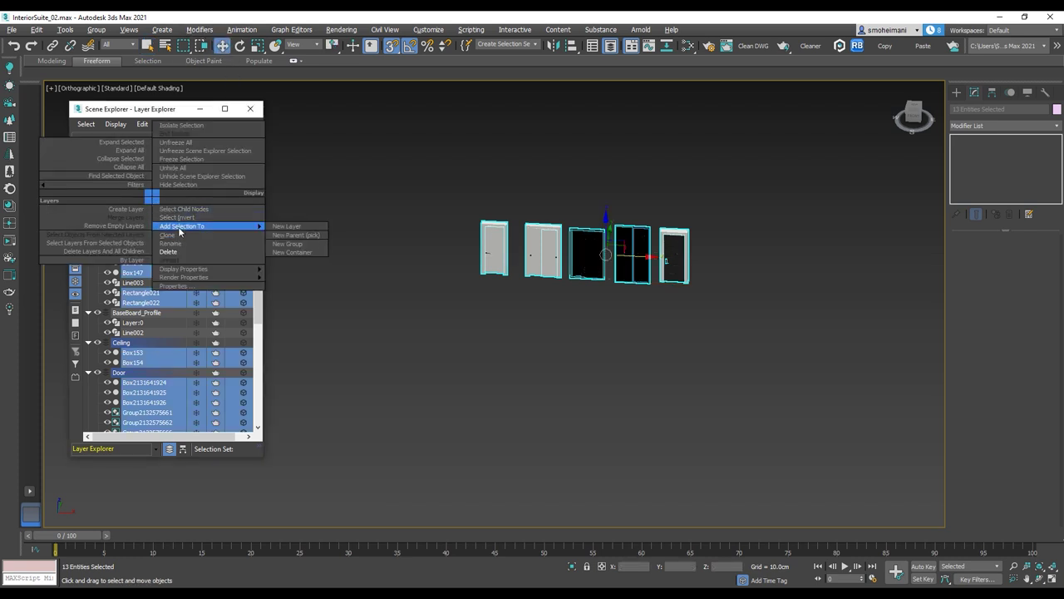
{"action": "left_click", "coordinate": [308, 227]}
{"action": "type", "text": "Door"}
{"action": "key", "text": "Return"}
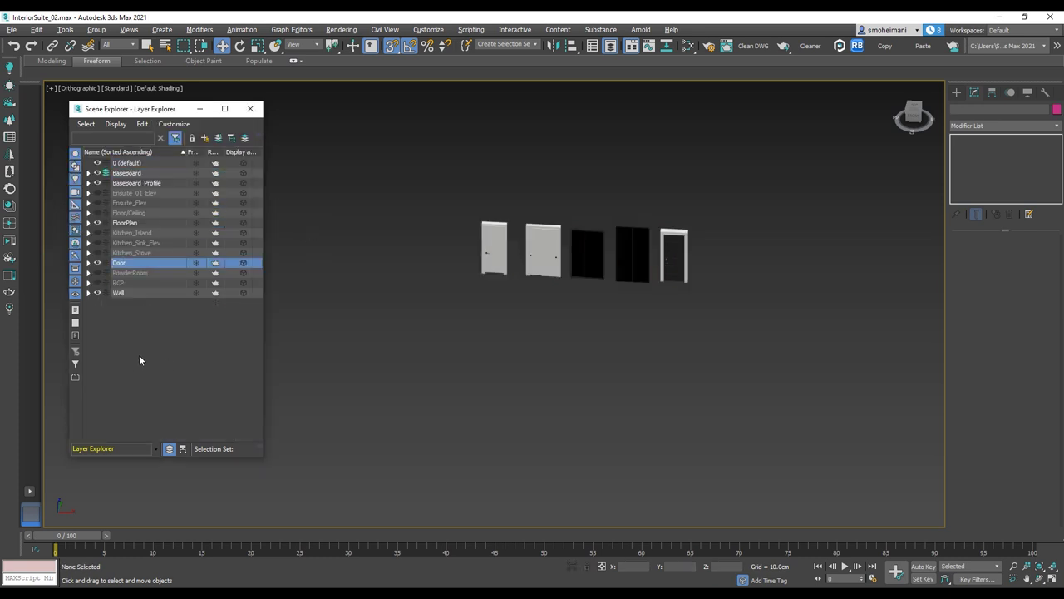
Move the whole set of imported doors next to the suite's outer wall, outside the floor plan
{"action": "left_click", "coordinate": [139, 359]}
{"action": "left_click_drag", "start_coordinate": [455, 309], "coordinate": [456, 310]}
{"action": "scroll", "coordinate": [641, 264], "scroll_direction": "down", "scroll_amount": 4}
{"action": "middle_click_drag", "start_coordinate": [641, 264], "coordinate": [697, 317], "text": "alt"}
{"action": "scroll", "coordinate": [698, 317], "scroll_direction": "down", "scroll_amount": 5}
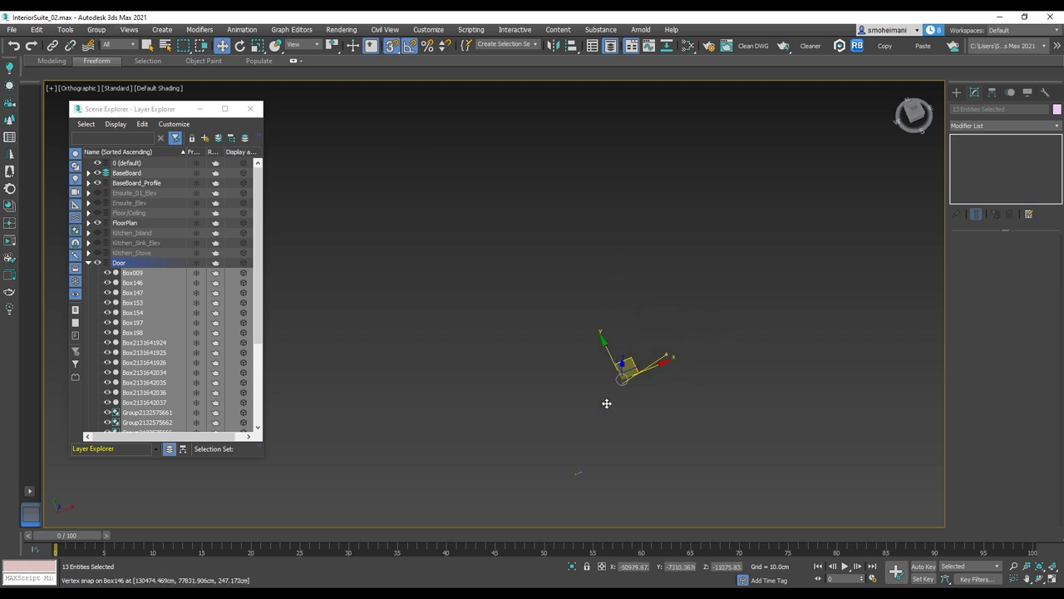
{"action": "scroll", "coordinate": [587, 467], "scroll_direction": "up", "scroll_amount": 4}
{"action": "middle_click_drag", "start_coordinate": [521, 491], "coordinate": [670, 257]}
{"action": "scroll", "coordinate": [673, 253], "scroll_direction": "up", "scroll_amount": 5}
{"action": "left_click_drag", "start_coordinate": [751, 304], "coordinate": [458, 441]}
{"action": "middle_click_drag", "start_coordinate": [466, 418], "coordinate": [624, 233]}
{"action": "scroll", "coordinate": [624, 252], "scroll_direction": "up", "scroll_amount": 5}
{"action": "left_click", "coordinate": [642, 261]}
{"action": "scroll", "coordinate": [665, 316], "scroll_direction": "up", "scroll_amount": 3}
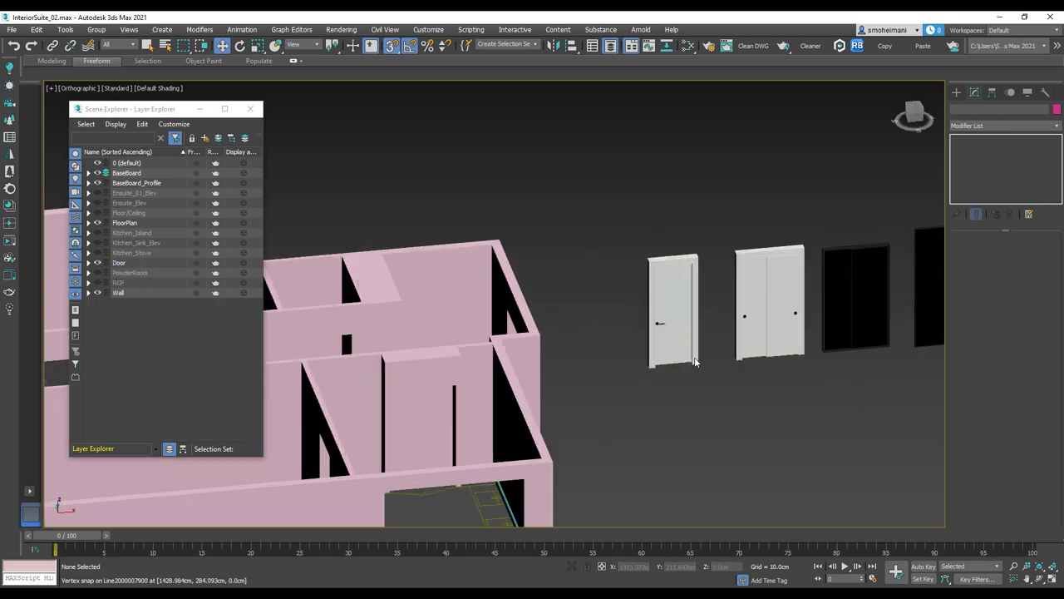
Show edged faces and move the single hinged door from the imported set to the small room's doorway along the hallway
{"action": "middle_click_drag", "start_coordinate": [633, 165], "coordinate": [732, 140]}
{"action": "middle_click_drag", "start_coordinate": [566, 286], "coordinate": [626, 332]}
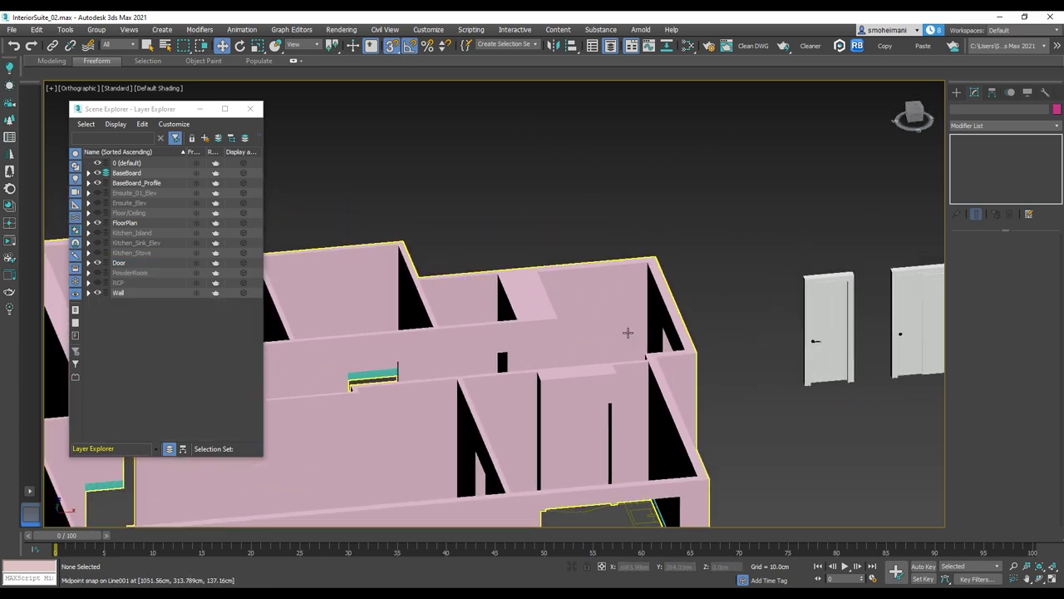
{"action": "key", "text": "F3"}
{"action": "key", "text": "F3"}
{"action": "scroll", "coordinate": [663, 379], "scroll_direction": "down", "scroll_amount": 3}
{"action": "middle_click_drag", "start_coordinate": [663, 379], "coordinate": [660, 408], "text": "alt"}
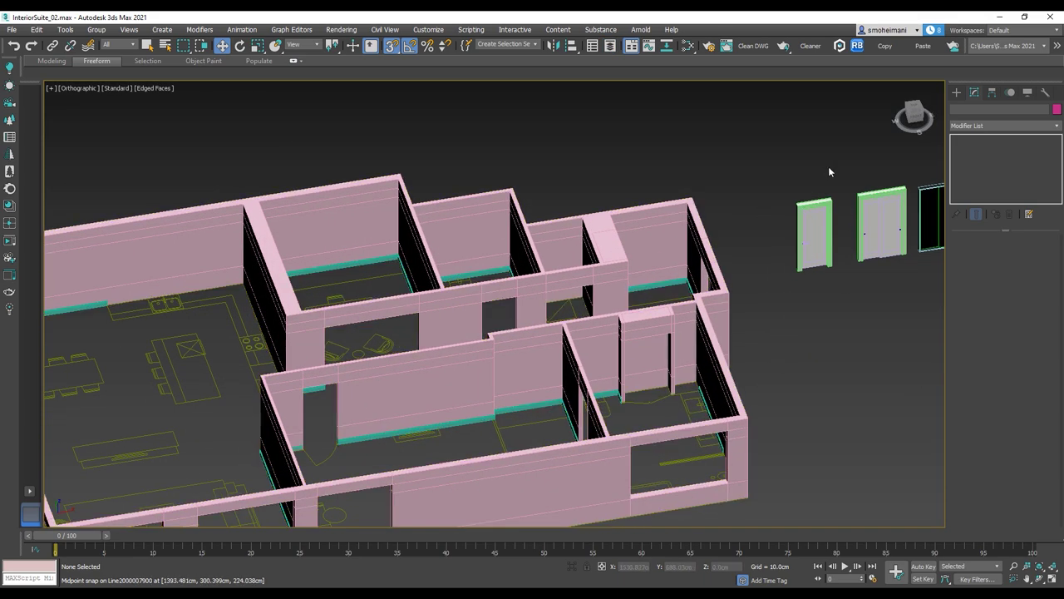
{"action": "left_click", "coordinate": [812, 234]}
{"action": "middle_click_drag", "start_coordinate": [781, 303], "coordinate": [747, 267]}
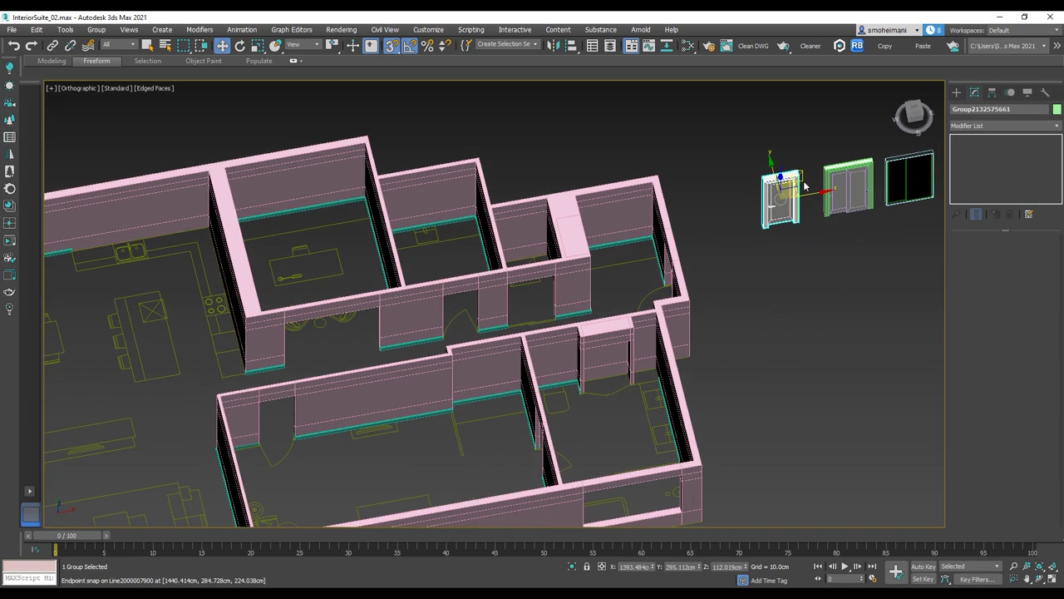
{"action": "left_click_drag", "start_coordinate": [790, 186], "coordinate": [470, 333]}
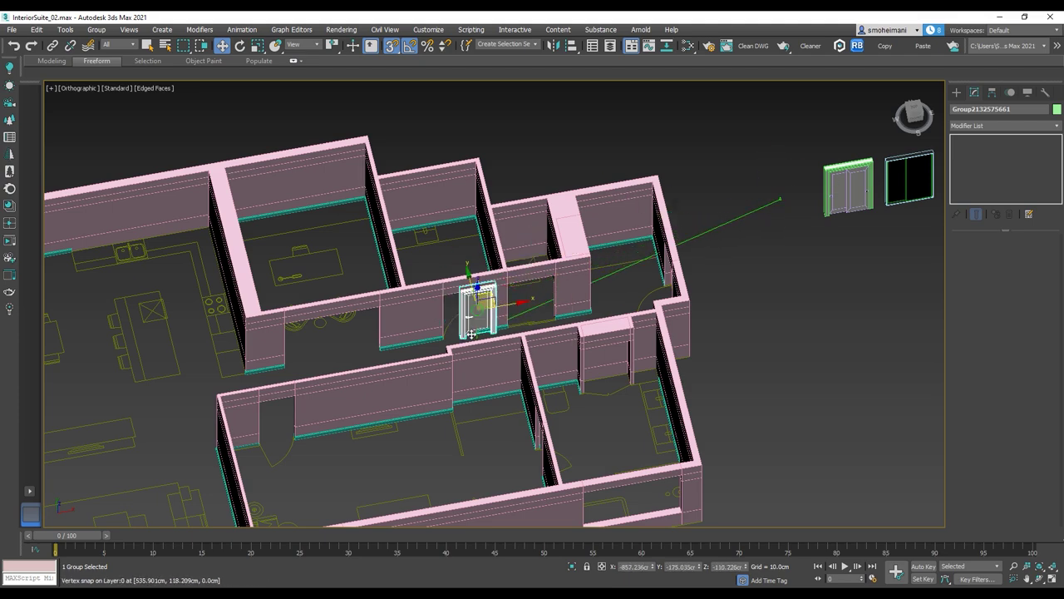
{"action": "key", "text": "z"}
{"action": "key", "text": "t"}
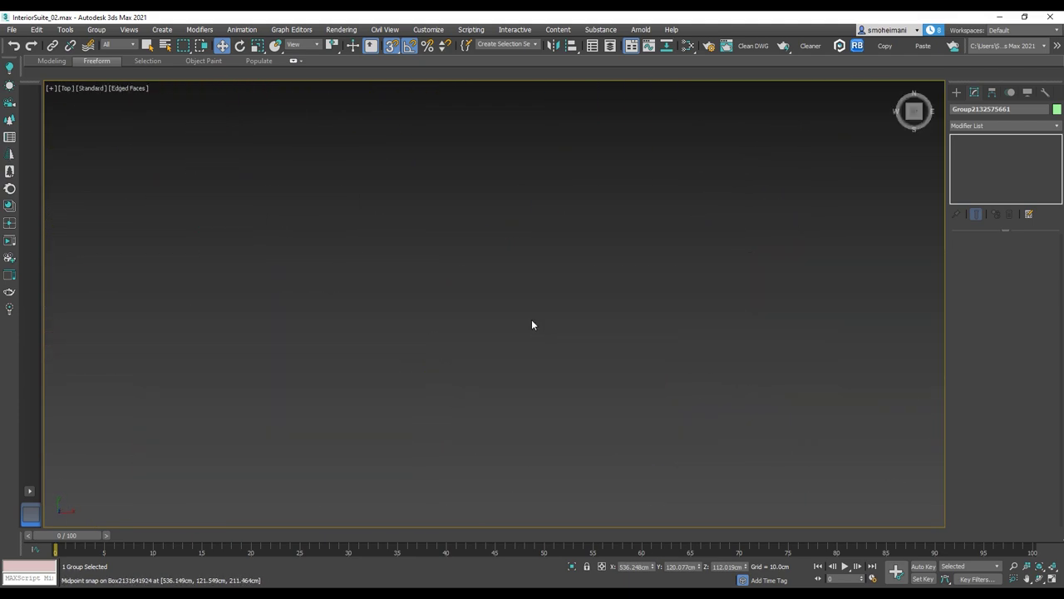
{"action": "key", "text": "z"}
{"action": "scroll", "coordinate": [530, 324], "scroll_direction": "down", "scroll_amount": 4}
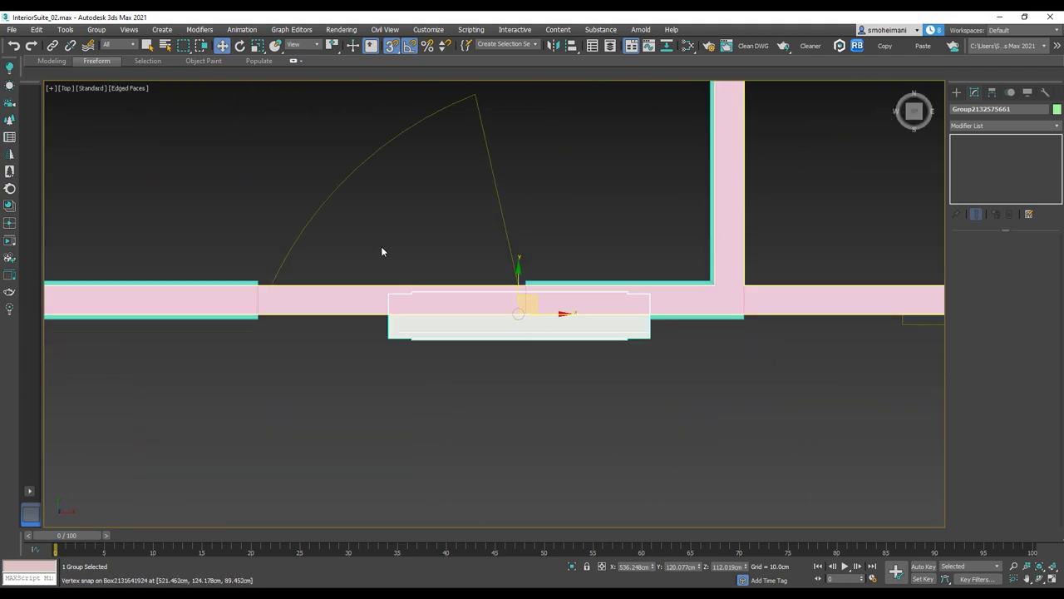
Turn snapping off, center the door across the wall thickness, and shift it sideways to the middle of the opening
{"action": "left_click", "coordinate": [392, 48]}
{"action": "scroll", "coordinate": [480, 309], "scroll_direction": "up", "scroll_amount": 3}
{"action": "left_click_drag", "start_coordinate": [555, 281], "coordinate": [551, 257]}
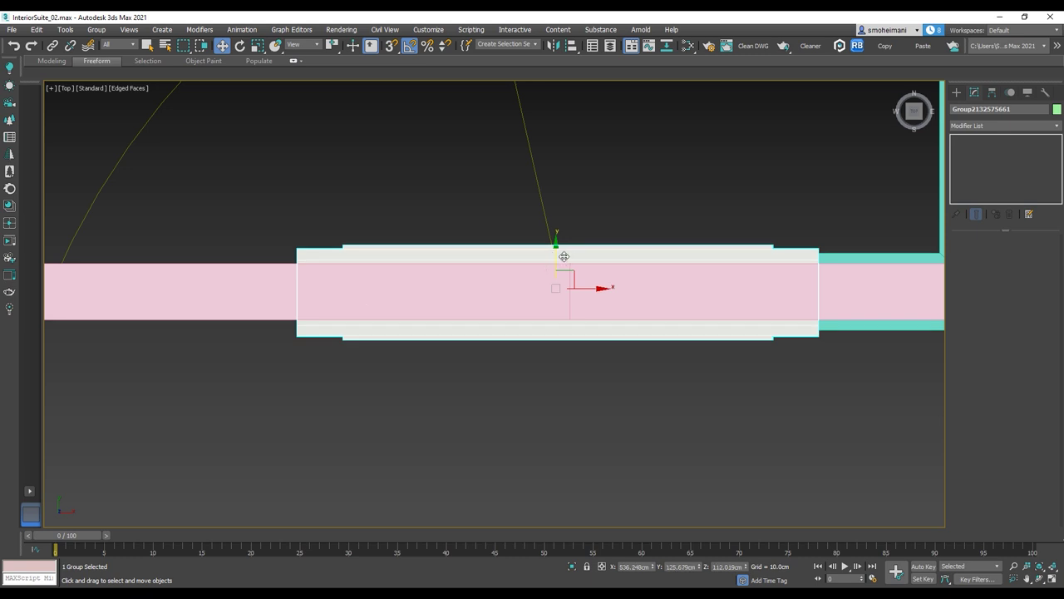
{"action": "left_click_drag", "start_coordinate": [556, 259], "coordinate": [612, 289]}
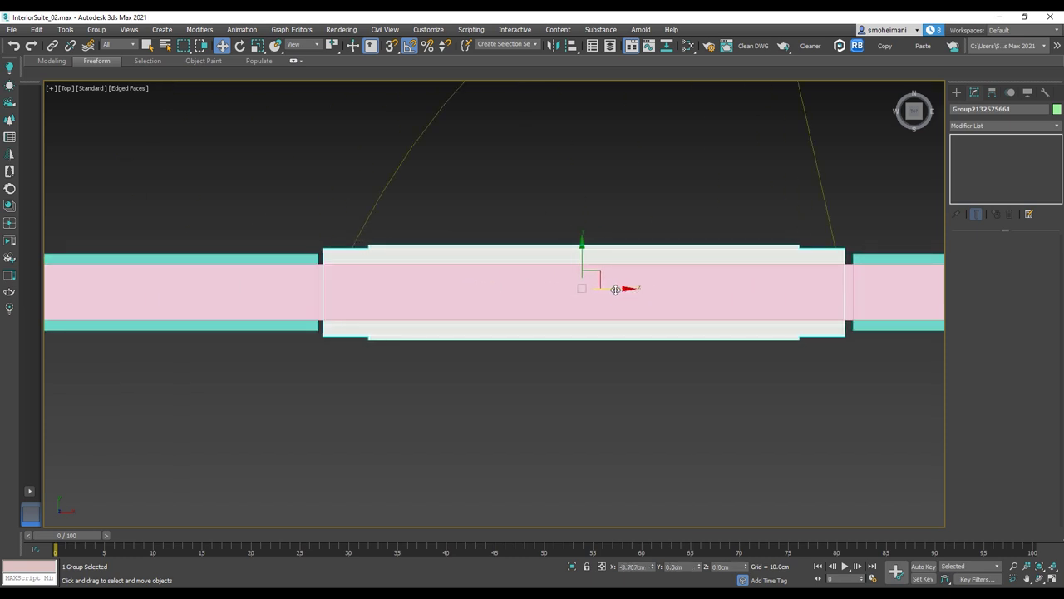
{"action": "mouse_move", "coordinate": [619, 290]}
{"action": "left_mouse_down"}
{"action": "mouse_move", "coordinate": [636, 284]}
{"action": "mouse_move", "coordinate": [619, 286]}
{"action": "left_mouse_up"}
{"action": "key", "text": "F3"}
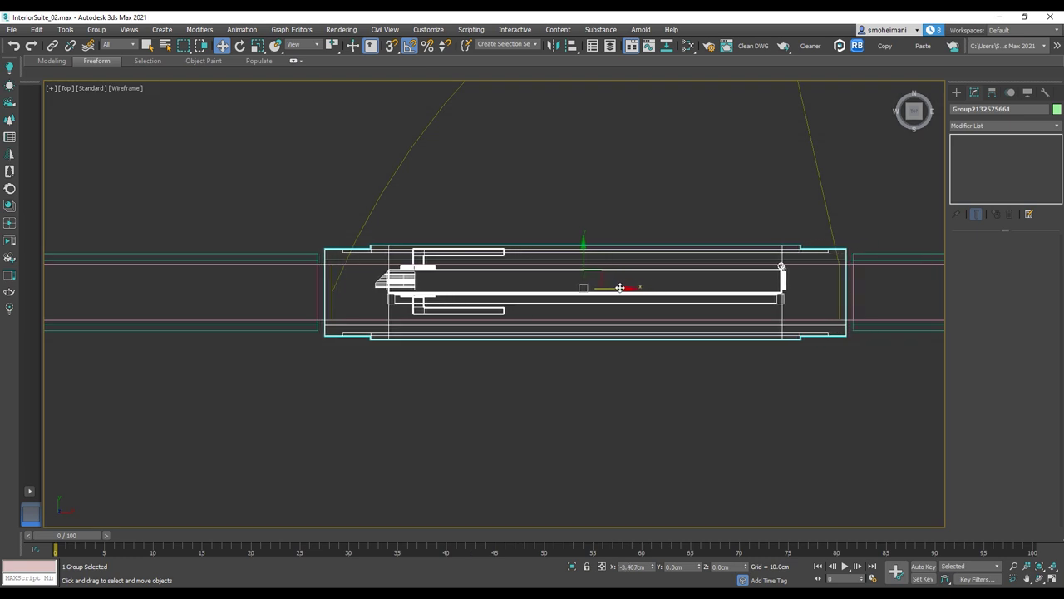
Examine how the placed door and its frame fit the hallway opening, the wall and the neighboring baseboards
{"action": "mouse_move", "coordinate": [627, 302]}
{"action": "middle_mouse_down", "text": "alt"}
{"action": "mouse_move", "coordinate": [700, 244]}
{"action": "mouse_move", "coordinate": [685, 254]}
{"action": "middle_mouse_up", "text": "alt"}
{"action": "key", "text": "F3"}
{"action": "scroll", "coordinate": [673, 323], "scroll_direction": "down", "scroll_amount": 2}
{"action": "middle_click_drag", "start_coordinate": [674, 322], "coordinate": [675, 277], "text": "alt"}
{"action": "scroll", "coordinate": [732, 178], "scroll_direction": "up", "scroll_amount": 2}
{"action": "middle_click_drag", "start_coordinate": [731, 178], "coordinate": [706, 108]}
{"action": "scroll", "coordinate": [687, 264], "scroll_direction": "down", "scroll_amount": 1}
{"action": "middle_click_drag", "start_coordinate": [676, 322], "coordinate": [653, 287]}
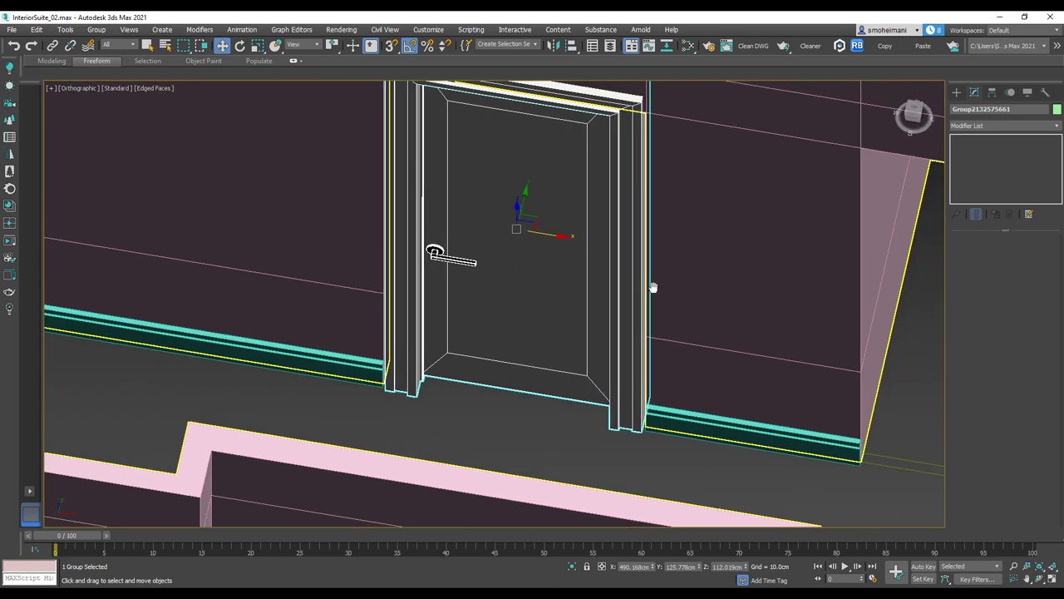
Turn snapping on and snap the hallway door's outer frame corner to the end of the adjacent baseboard
{"action": "left_click", "coordinate": [393, 50]}
{"action": "scroll", "coordinate": [630, 409], "scroll_direction": "up", "scroll_amount": 3}
{"action": "scroll", "coordinate": [713, 474], "scroll_direction": "down", "scroll_amount": 2}
{"action": "middle_click_drag", "start_coordinate": [654, 433], "coordinate": [563, 387]}
{"action": "scroll", "coordinate": [565, 399], "scroll_direction": "up", "scroll_amount": 3}
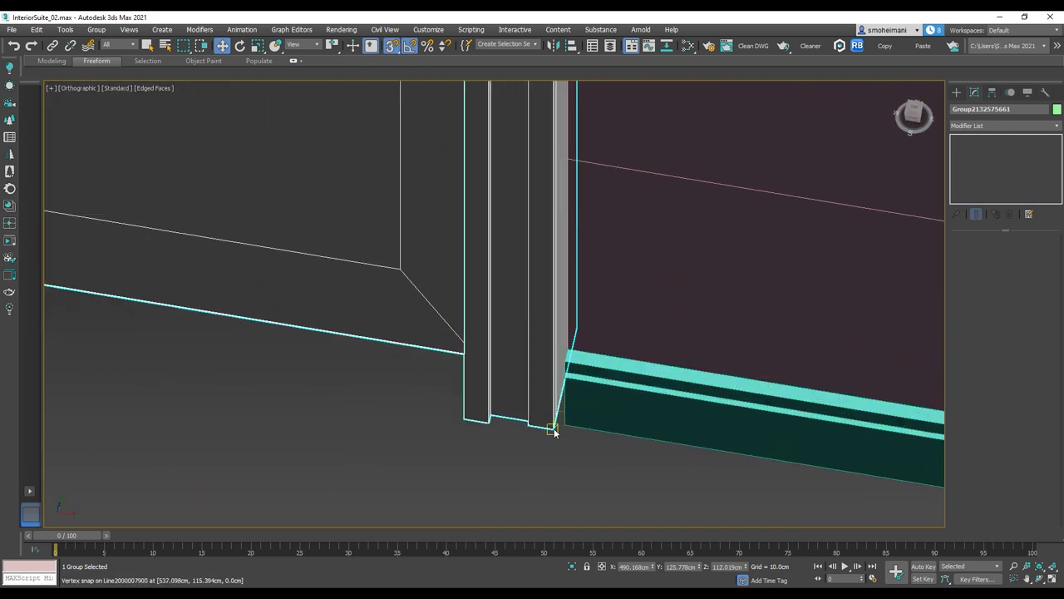
{"action": "left_click_drag", "start_coordinate": [554, 429], "coordinate": [564, 353]}
{"action": "scroll", "coordinate": [565, 353], "scroll_direction": "down", "scroll_amount": 6}
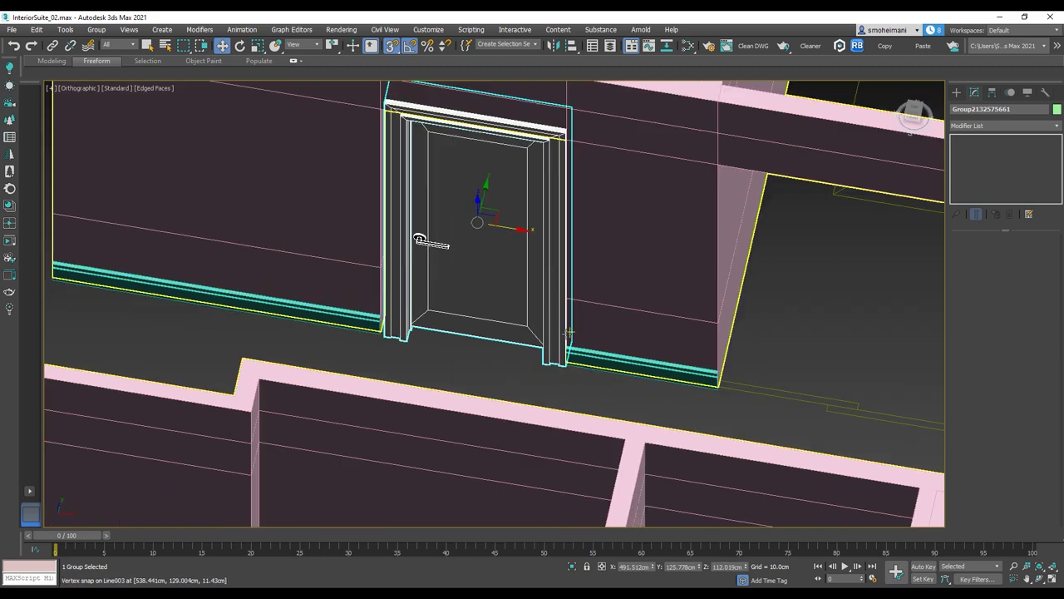
Open the door group and snap the handle-side vertices of its frame to the edge of the wall opening
{"action": "left_click", "coordinate": [96, 29]}
{"action": "left_click", "coordinate": [108, 75]}
{"action": "left_click", "coordinate": [454, 290]}
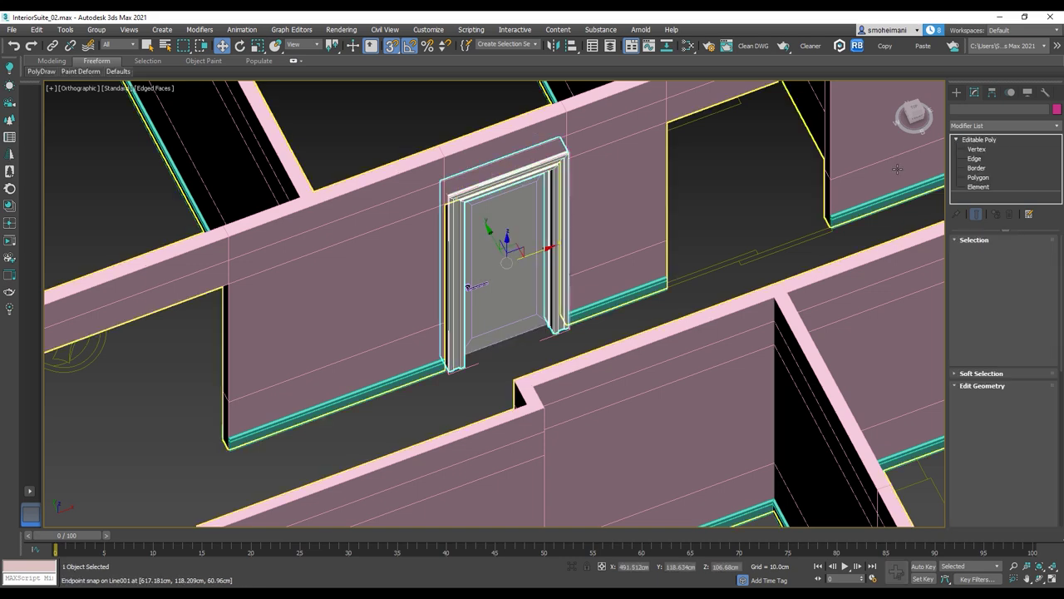
{"action": "left_click", "coordinate": [975, 149]}
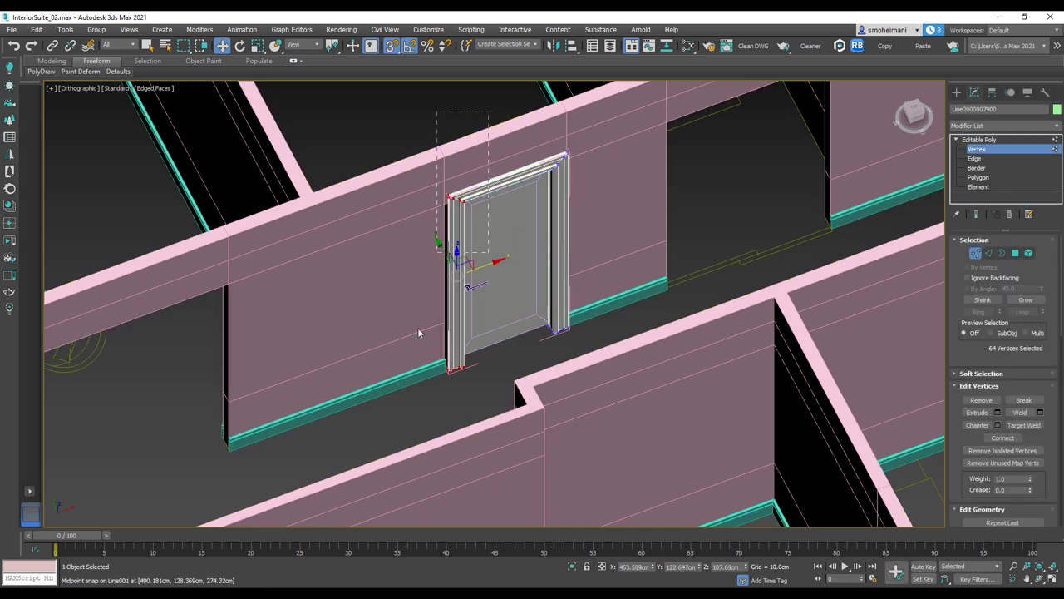
{"action": "scroll", "coordinate": [392, 429], "scroll_direction": "up", "scroll_amount": 5}
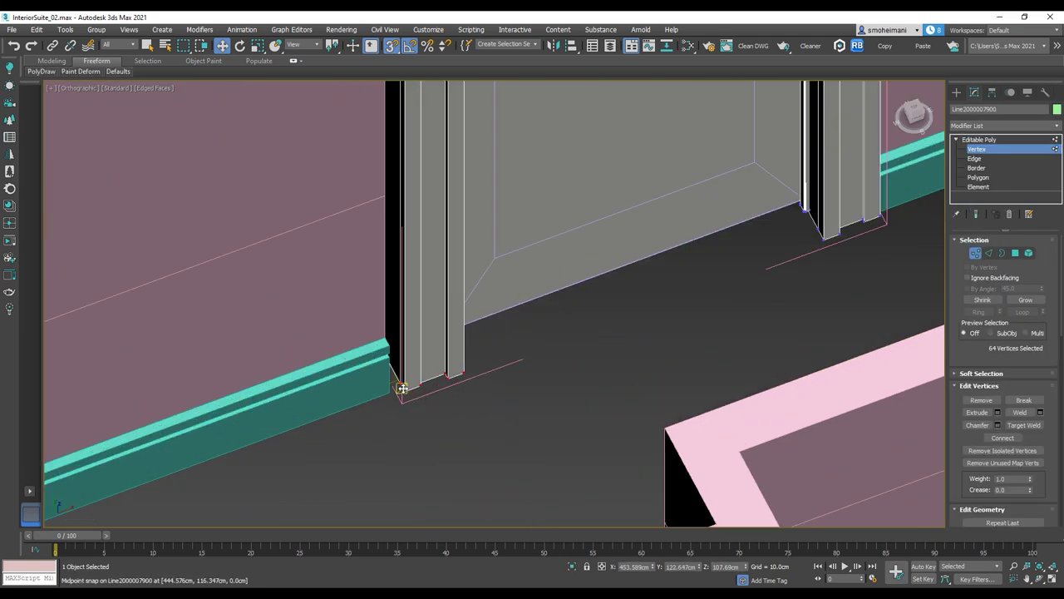
{"action": "scroll", "coordinate": [400, 390], "scroll_direction": "down", "scroll_amount": 5}
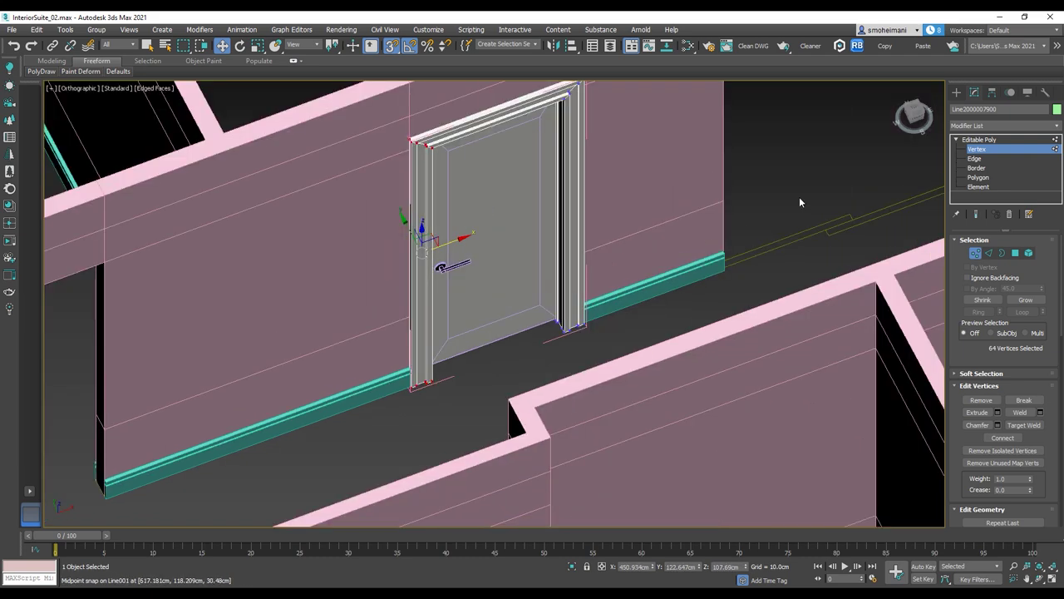
{"action": "left_click", "coordinate": [984, 140]}
Snap the handle-side vertices of the door leaf to the inner edge of the widened frame
{"action": "left_click", "coordinate": [472, 226]}
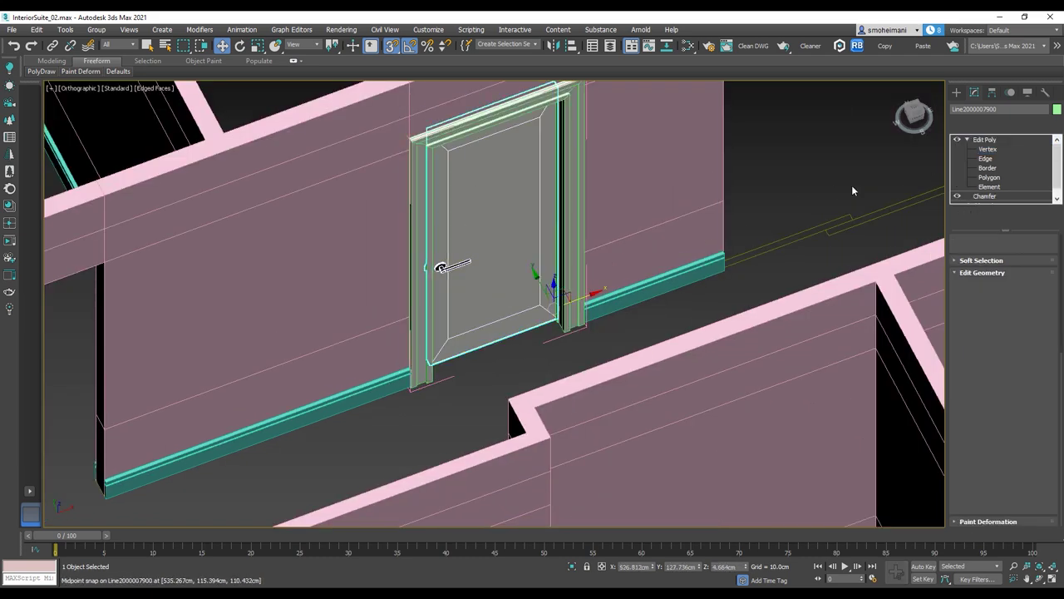
{"action": "left_click", "coordinate": [988, 149]}
{"action": "scroll", "coordinate": [592, 195], "scroll_direction": "down", "scroll_amount": 4}
{"action": "middle_click_drag", "start_coordinate": [592, 196], "coordinate": [553, 195], "text": "alt"}
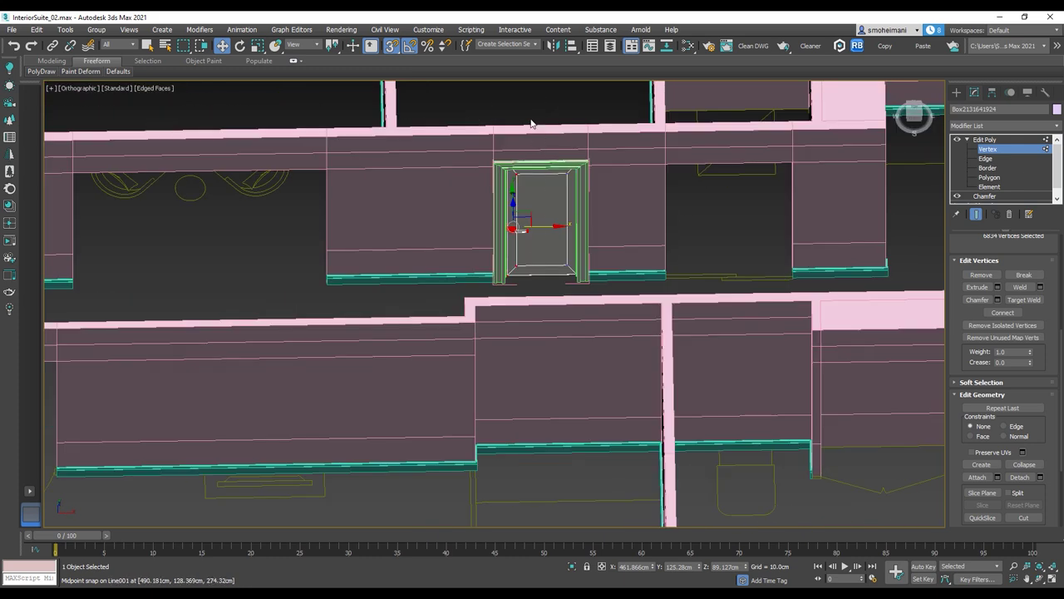
{"action": "scroll", "coordinate": [482, 304], "scroll_direction": "up", "scroll_amount": 6}
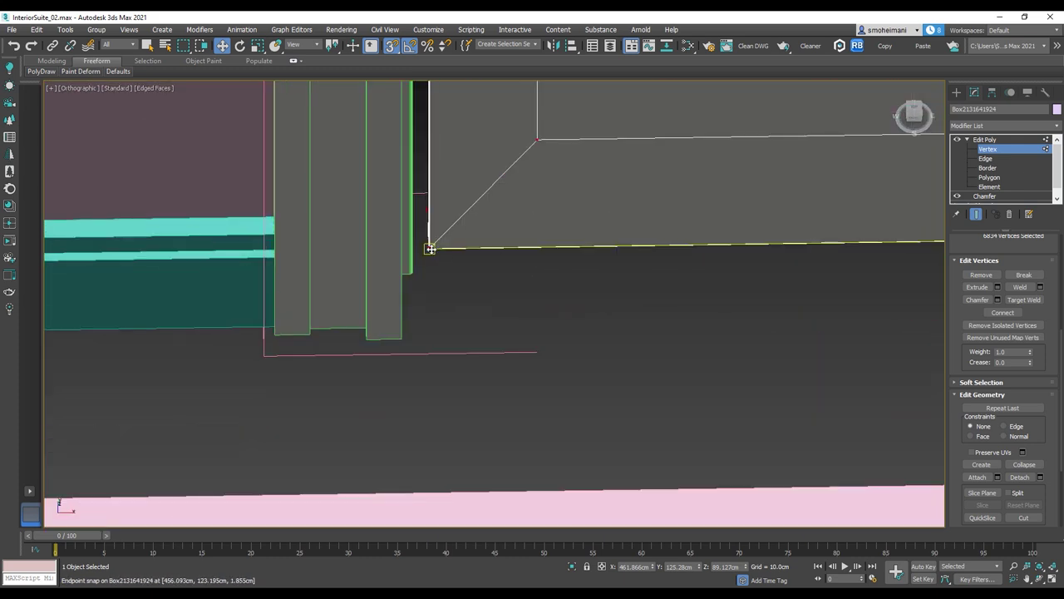
{"action": "left_click_drag", "start_coordinate": [430, 249], "coordinate": [398, 268]}
{"action": "scroll", "coordinate": [423, 266], "scroll_direction": "down", "scroll_amount": 4}
{"action": "left_click", "coordinate": [987, 140]}
Close the hallway door group
{"action": "scroll", "coordinate": [584, 206], "scroll_direction": "down", "scroll_amount": 5}
{"action": "middle_click_drag", "start_coordinate": [552, 208], "coordinate": [769, 157], "text": "alt"}
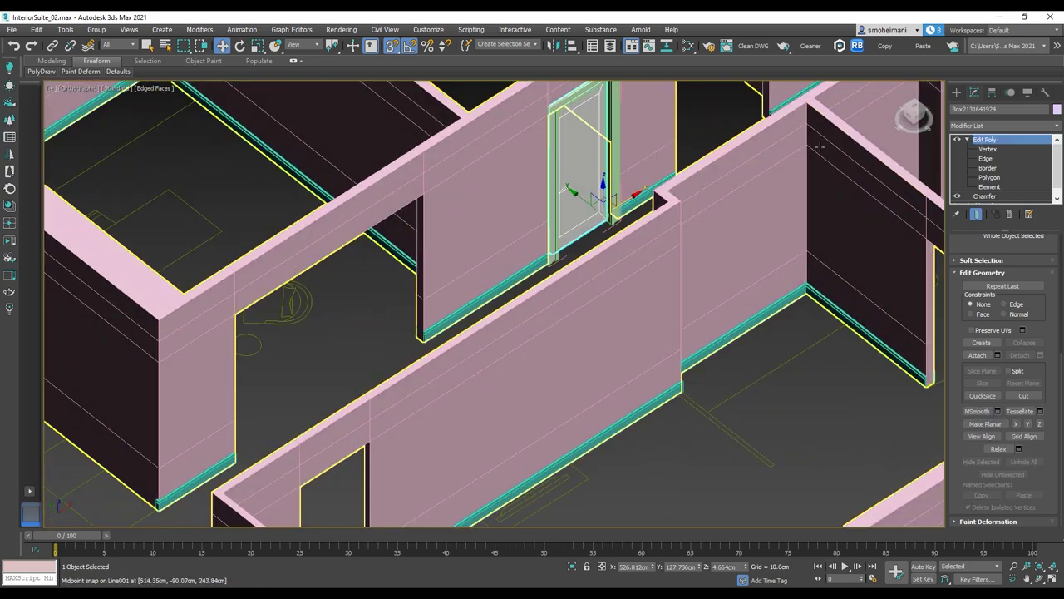
{"action": "left_click", "coordinate": [93, 30]}
{"action": "left_click", "coordinate": [122, 102]}
{"action": "middle_click_drag", "start_coordinate": [534, 231], "coordinate": [535, 287], "text": "alt"}
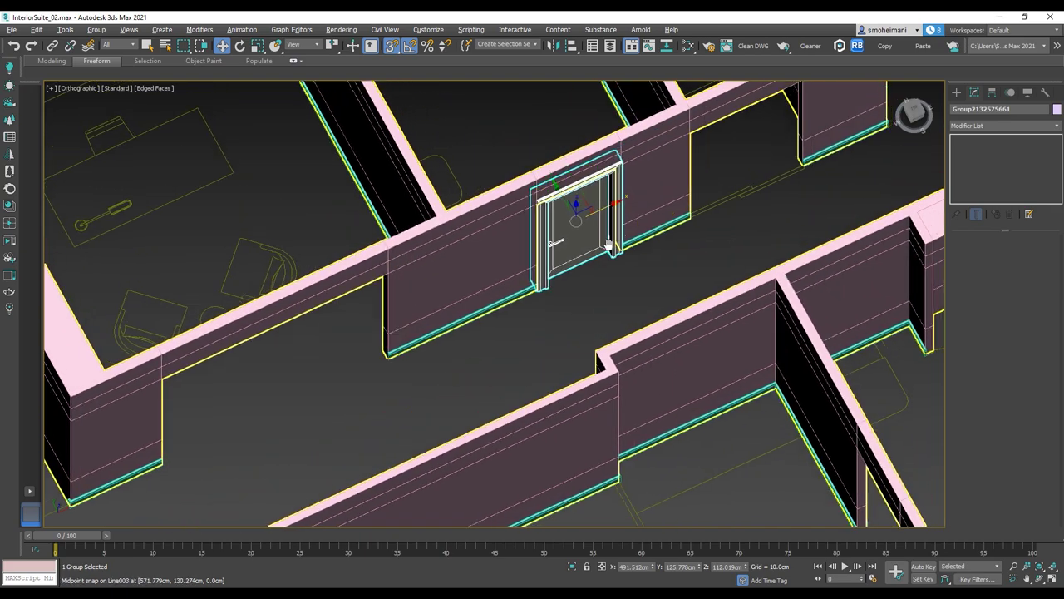
{"action": "middle_click_drag", "start_coordinate": [608, 247], "coordinate": [479, 326]}
{"action": "scroll", "coordinate": [522, 308], "scroll_direction": "down", "scroll_amount": 3}
{"action": "middle_click_drag", "start_coordinate": [537, 283], "coordinate": [480, 242]}
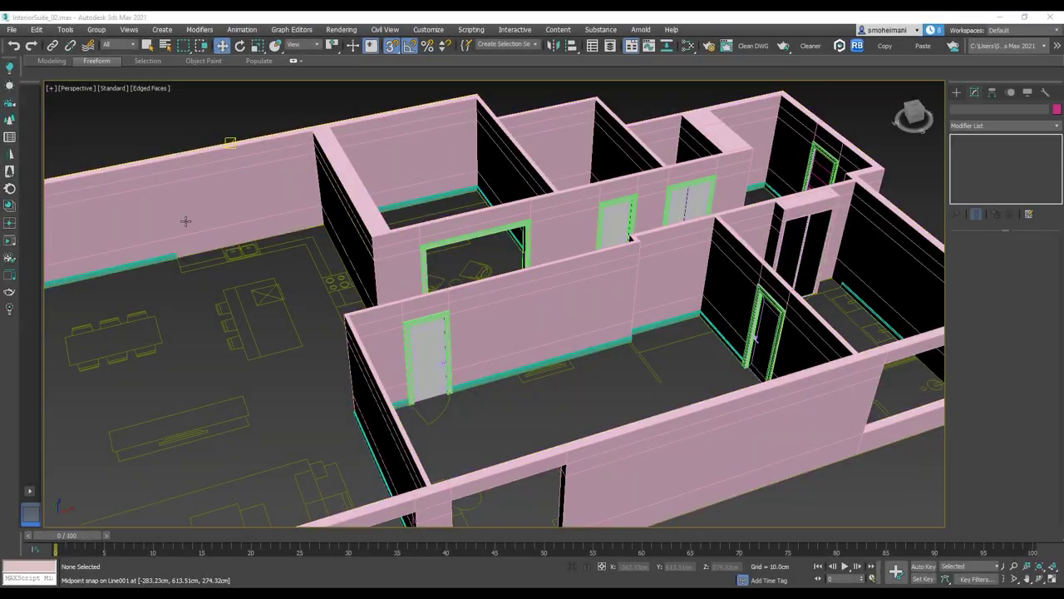
Merge all objects from the Window file in the Furniture folder into the scene
{"action": "left_click", "coordinate": [17, 31]}
{"action": "mouse_move", "coordinate": [34, 180]}
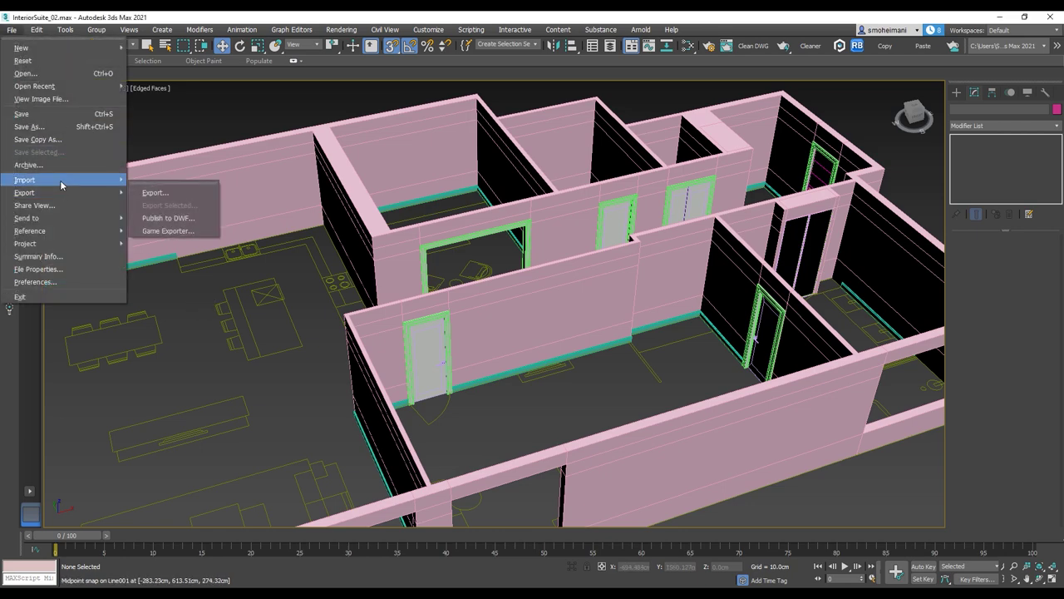
{"action": "left_click", "coordinate": [178, 193]}
{"action": "scroll", "coordinate": [147, 274], "scroll_direction": "down", "scroll_amount": 5}
{"action": "left_click", "coordinate": [86, 330]}
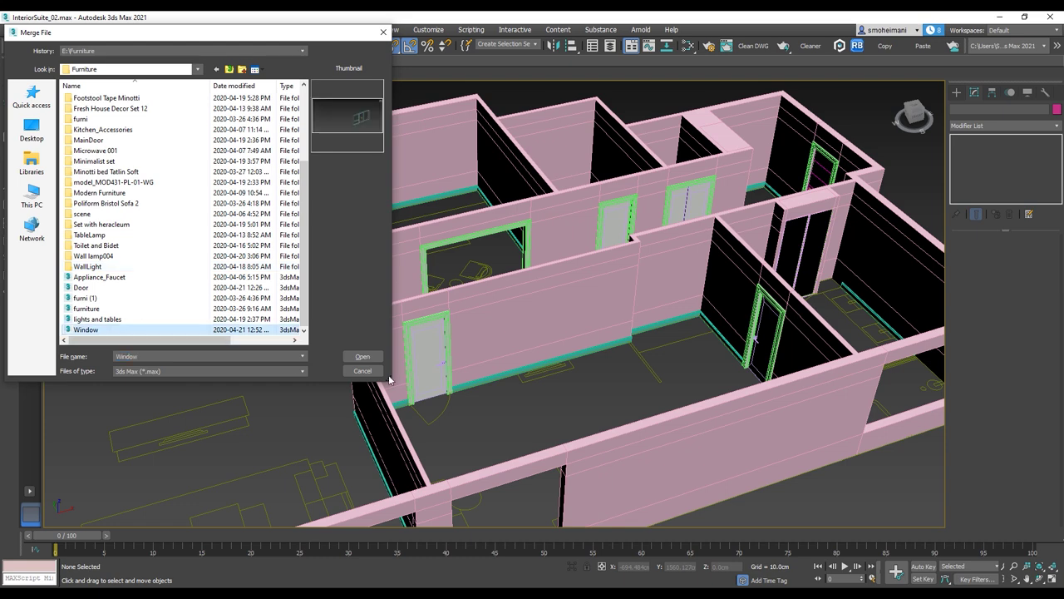
{"action": "left_click", "coordinate": [363, 357]}
{"action": "left_click", "coordinate": [602, 396]}
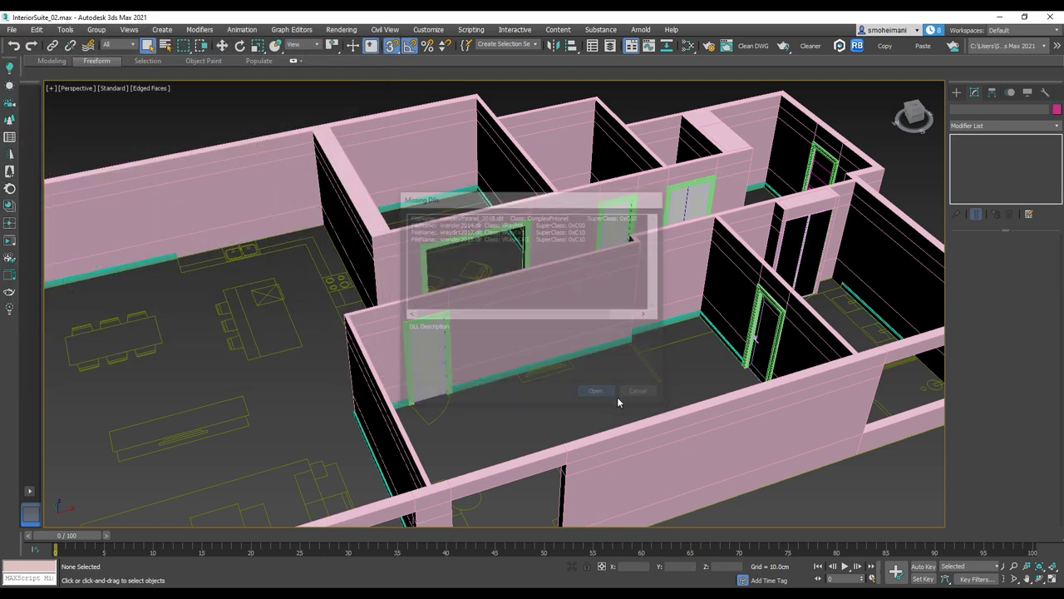
{"action": "left_click", "coordinate": [438, 374]}
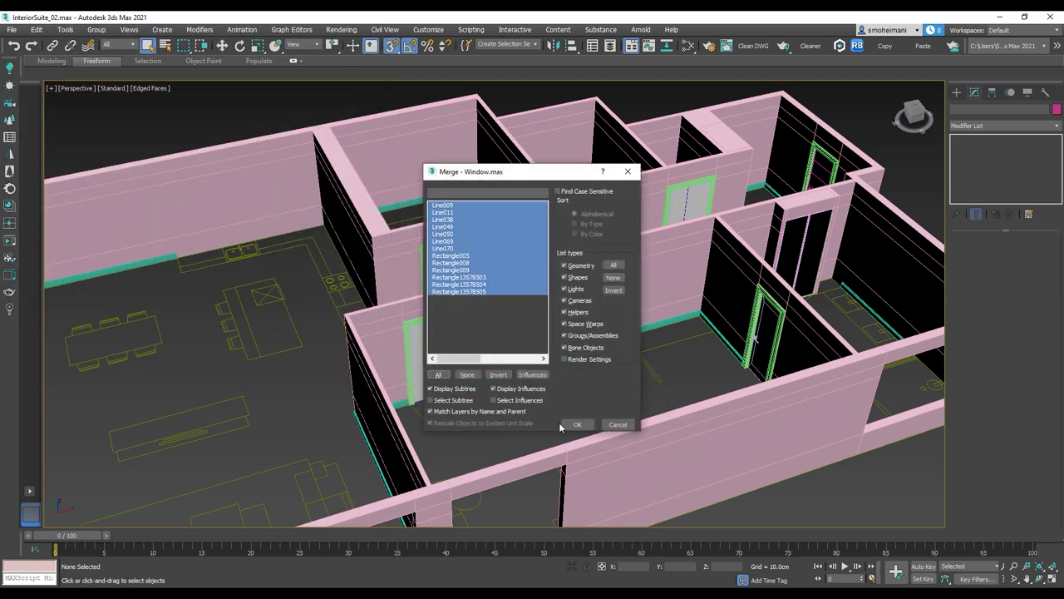
{"action": "left_click", "coordinate": [577, 424]}
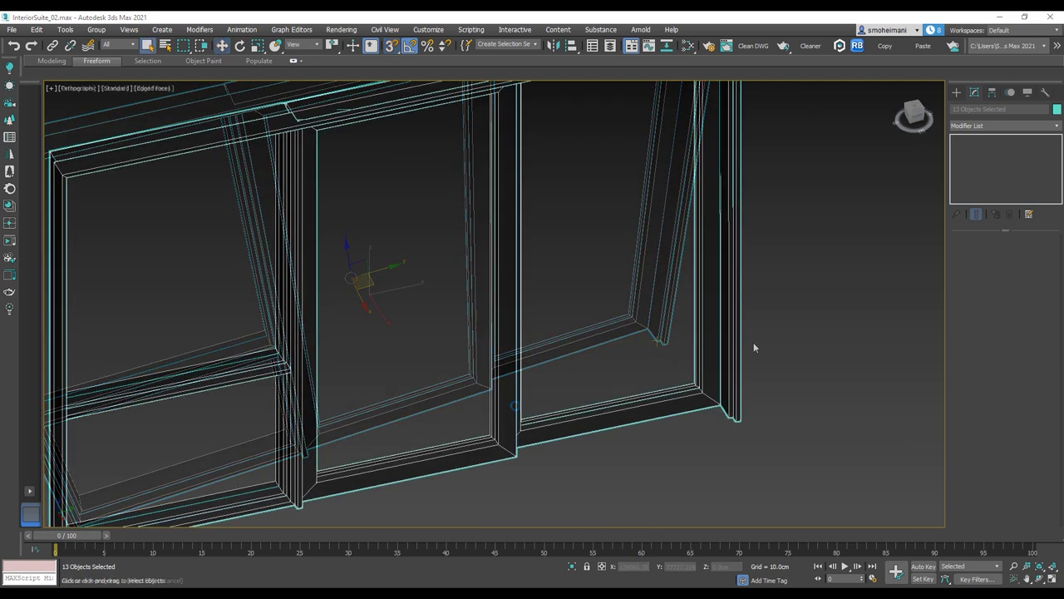
Move the merged window objects next to the suite's outer wall on the balcony side
{"action": "scroll", "coordinate": [755, 340], "scroll_direction": "down", "scroll_amount": 10}
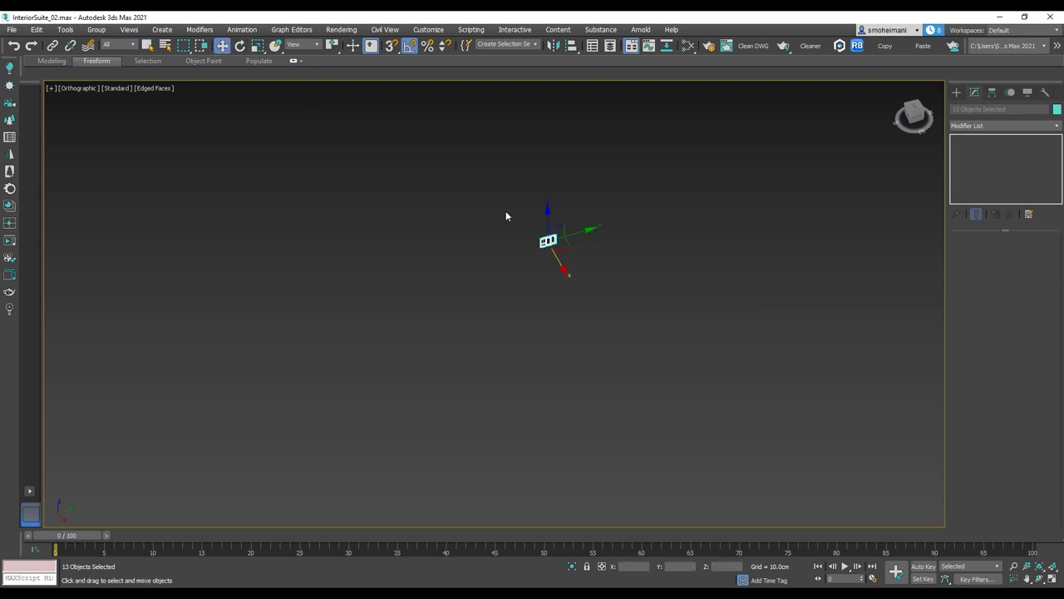
{"action": "middle_click_drag", "start_coordinate": [560, 238], "coordinate": [615, 232], "text": "alt"}
{"action": "scroll", "coordinate": [155, 277], "scroll_direction": "up", "scroll_amount": 10}
{"action": "middle_click_drag", "start_coordinate": [404, 314], "coordinate": [921, 312]}
{"action": "left_click_drag", "start_coordinate": [897, 364], "coordinate": [399, 239]}
{"action": "scroll", "coordinate": [399, 240], "scroll_direction": "up", "scroll_amount": 5}
{"action": "middle_click_drag", "start_coordinate": [429, 217], "coordinate": [400, 240], "text": "alt"}
{"action": "middle_click_drag", "start_coordinate": [401, 240], "coordinate": [538, 310]}
In the top view, move the window objects into the outer wall and align them with its thickness
{"action": "key", "text": "t"}
{"action": "key", "text": "z"}
{"action": "scroll", "coordinate": [542, 308], "scroll_direction": "down", "scroll_amount": 5}
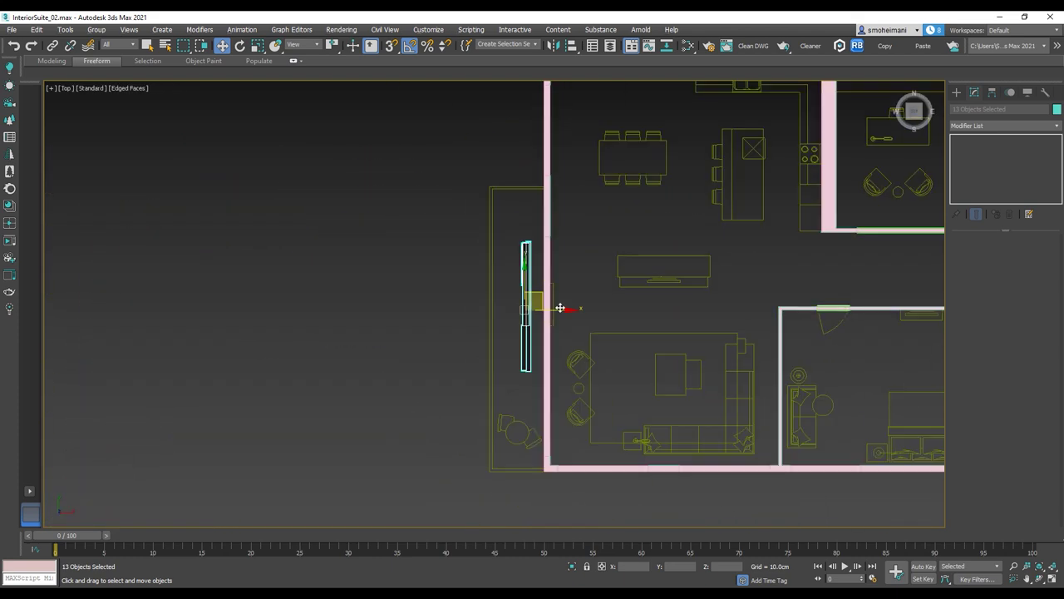
{"action": "left_click_drag", "start_coordinate": [561, 307], "coordinate": [576, 308]}
{"action": "scroll", "coordinate": [579, 309], "scroll_direction": "up", "scroll_amount": 6}
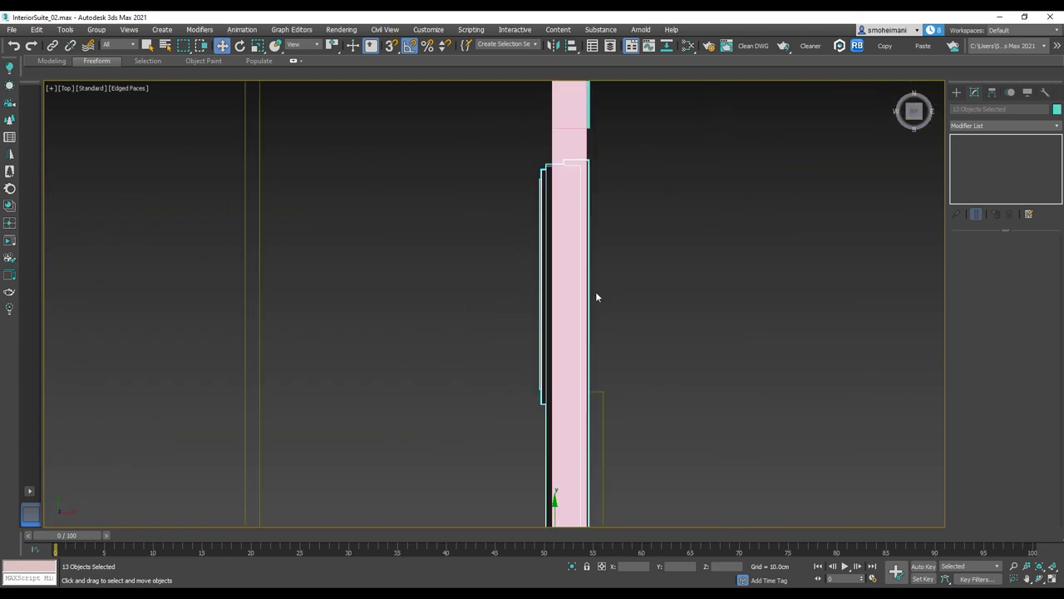
{"action": "middle_click_drag", "start_coordinate": [608, 452], "coordinate": [565, 273]}
{"action": "scroll", "coordinate": [565, 274], "scroll_direction": "down", "scroll_amount": 3}
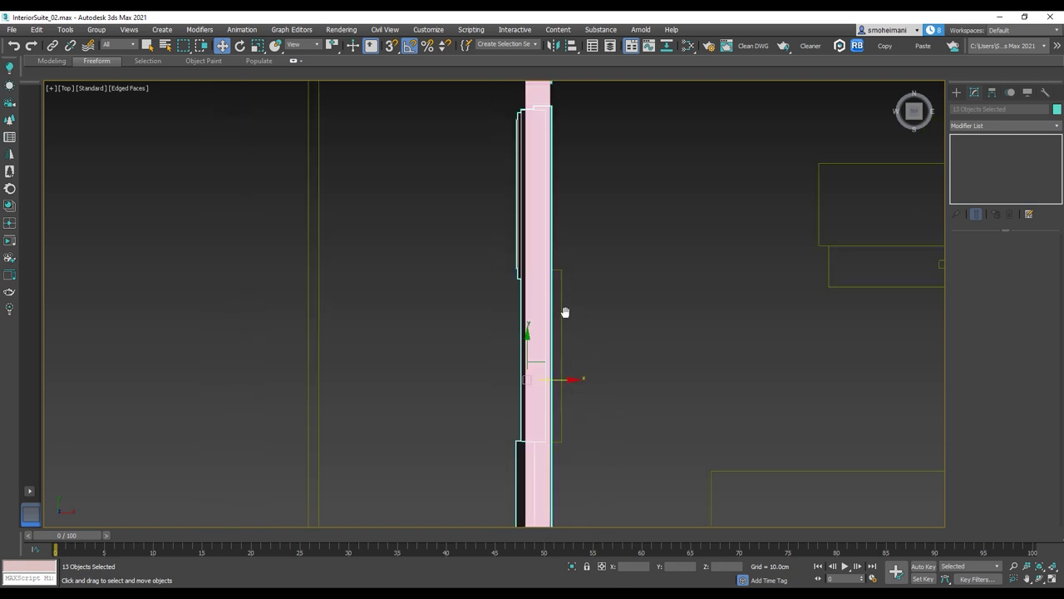
{"action": "middle_click_drag", "start_coordinate": [565, 312], "coordinate": [570, 358]}
{"action": "mouse_move", "coordinate": [577, 424]}
{"action": "left_mouse_down"}
{"action": "mouse_move", "coordinate": [566, 424]}
{"action": "mouse_move", "coordinate": [579, 422]}
{"action": "left_mouse_up"}
Slide the window objects along the outer wall within the wide balcony opening
{"action": "middle_click_drag", "start_coordinate": [581, 421], "coordinate": [661, 284], "text": "alt"}
{"action": "middle_click_drag", "start_coordinate": [745, 355], "coordinate": [789, 380], "text": "alt"}
{"action": "scroll", "coordinate": [730, 359], "scroll_direction": "up", "scroll_amount": 3}
{"action": "scroll", "coordinate": [707, 353], "scroll_direction": "down", "scroll_amount": 3}
{"action": "left_click_drag", "start_coordinate": [530, 312], "coordinate": [425, 209]}
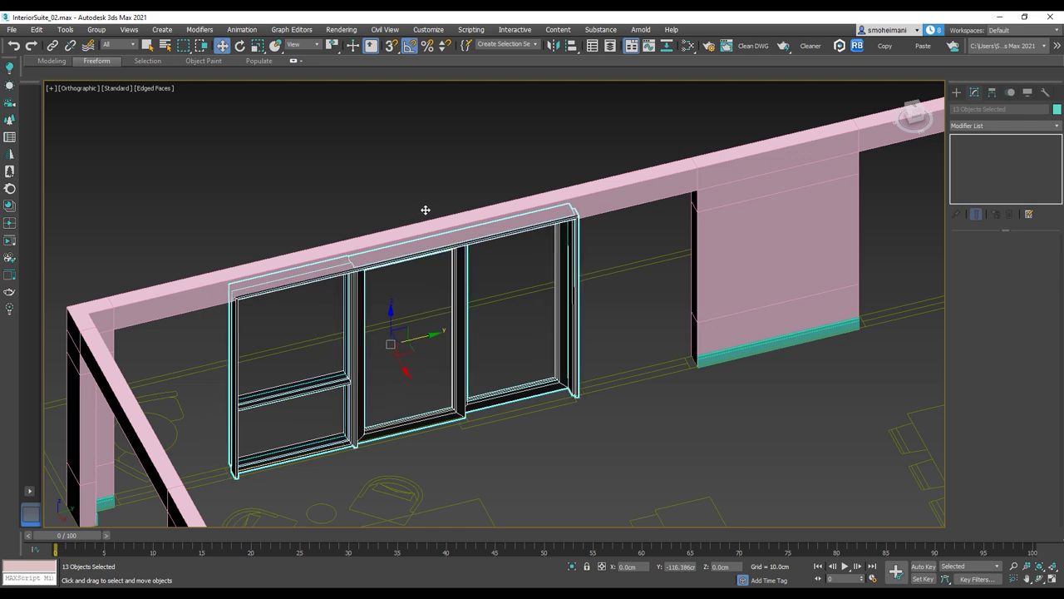
{"action": "middle_click_drag", "start_coordinate": [790, 216], "coordinate": [671, 224], "text": "alt"}
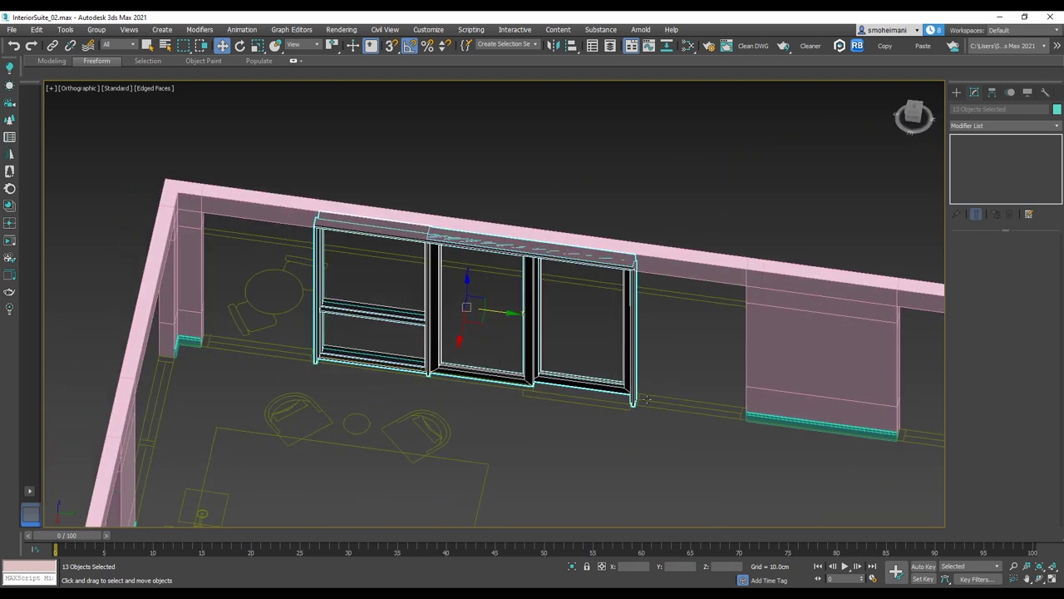
{"action": "scroll", "coordinate": [653, 411], "scroll_direction": "up", "scroll_amount": 5}
{"action": "scroll", "coordinate": [654, 413], "scroll_direction": "down", "scroll_amount": 6}
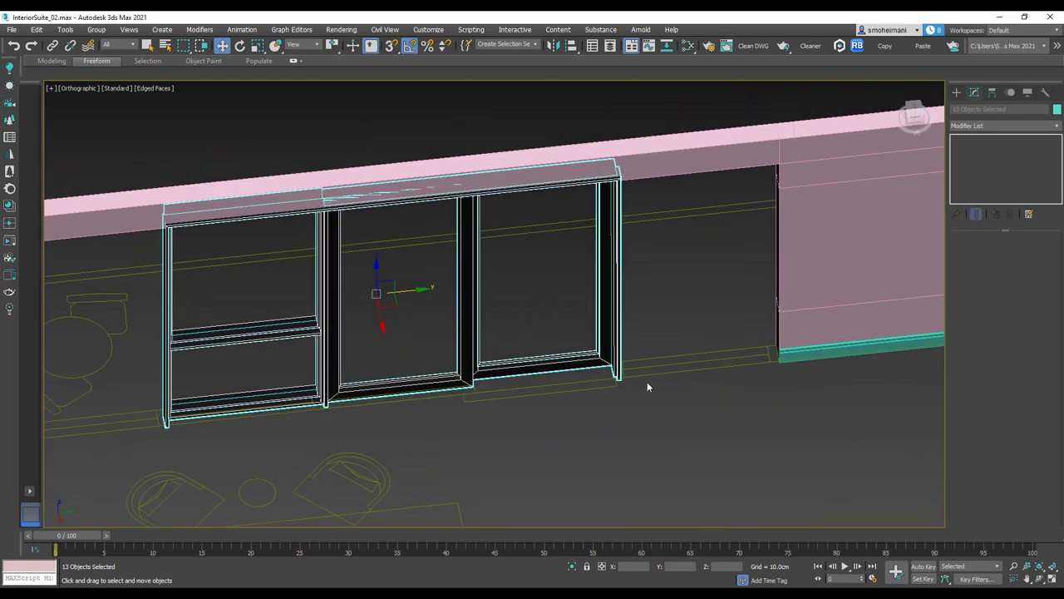
Snap the end vertices of the swept outer window frame to the solid wall segment at the opening's far end
{"action": "left_click", "coordinate": [679, 352]}
{"action": "scroll", "coordinate": [647, 370], "scroll_direction": "up", "scroll_amount": 5}
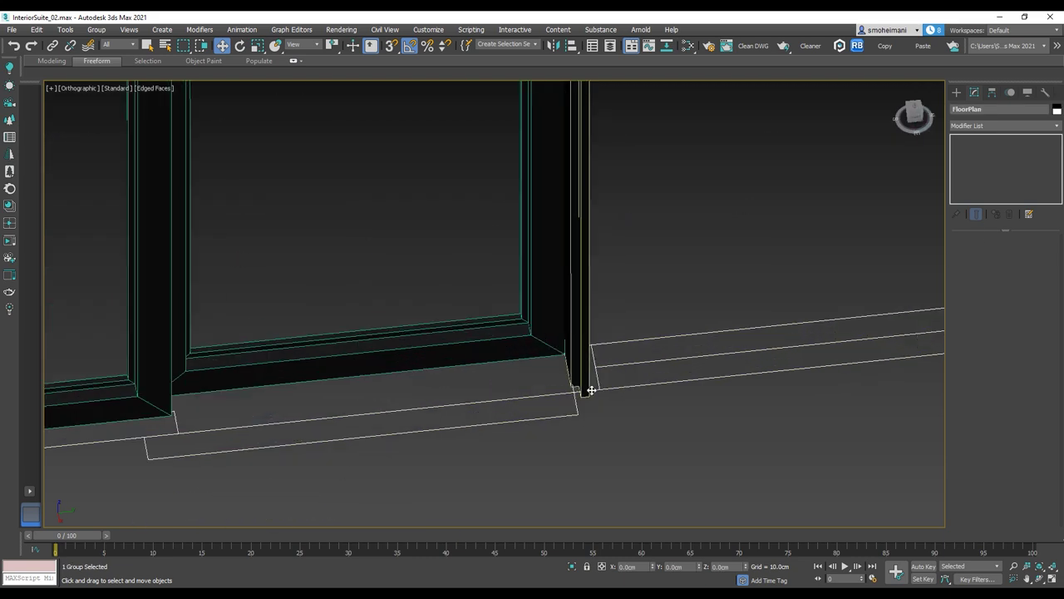
{"action": "left_click", "coordinate": [585, 391]}
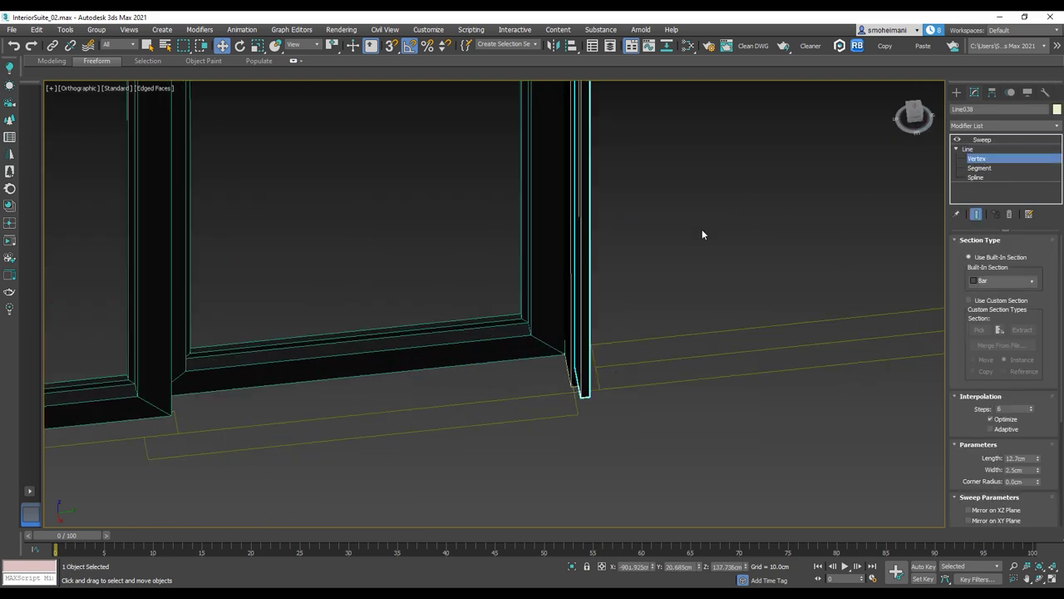
{"action": "scroll", "coordinate": [656, 266], "scroll_direction": "down", "scroll_amount": 8}
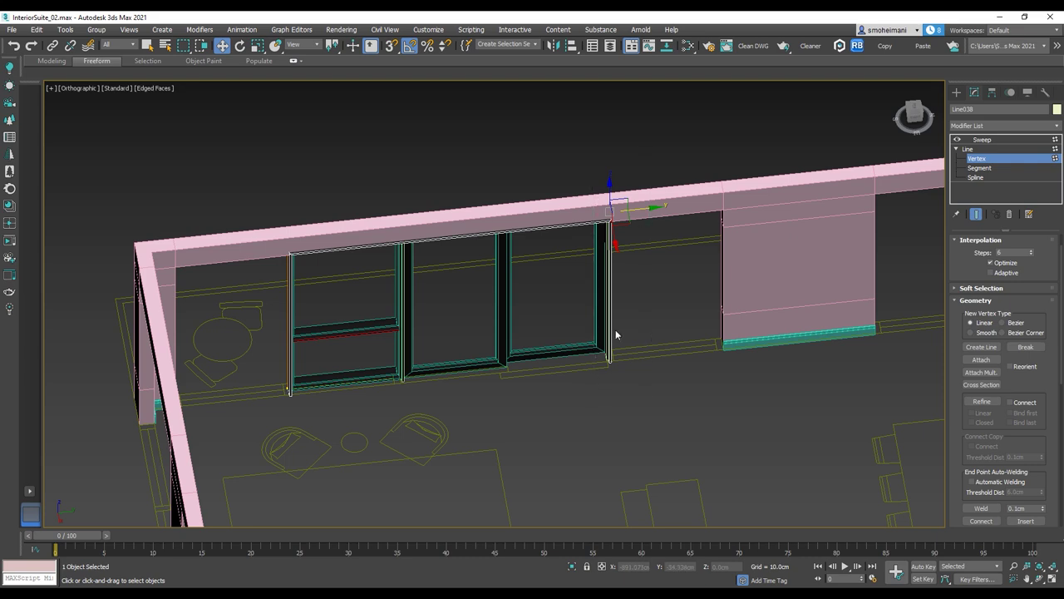
{"action": "middle_click_drag", "start_coordinate": [666, 297], "coordinate": [690, 295], "text": "alt"}
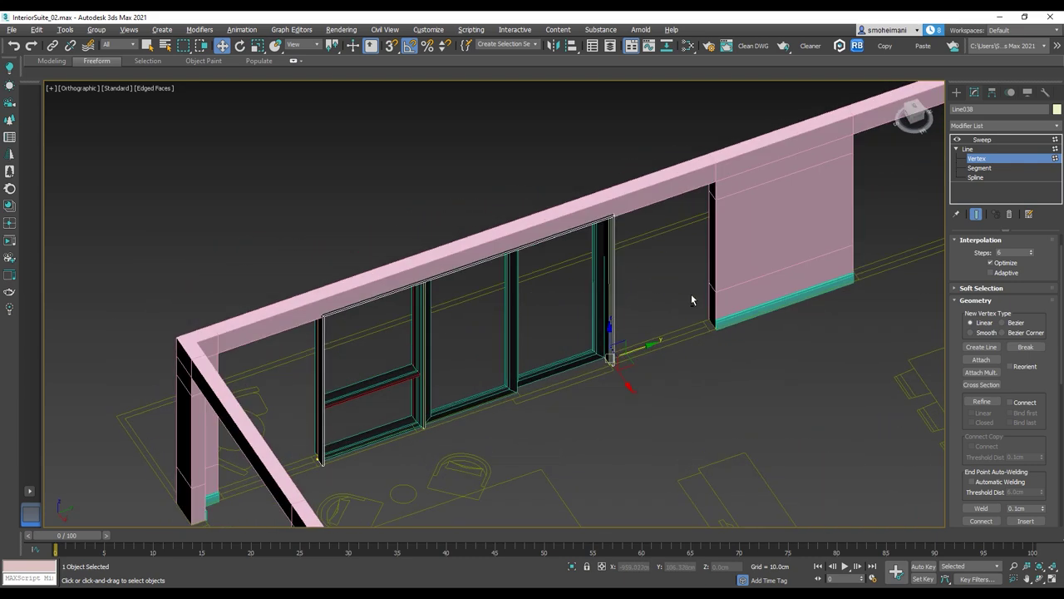
{"action": "scroll", "coordinate": [631, 344], "scroll_direction": "up", "scroll_amount": 4}
{"action": "scroll", "coordinate": [630, 348], "scroll_direction": "down", "scroll_amount": 4}
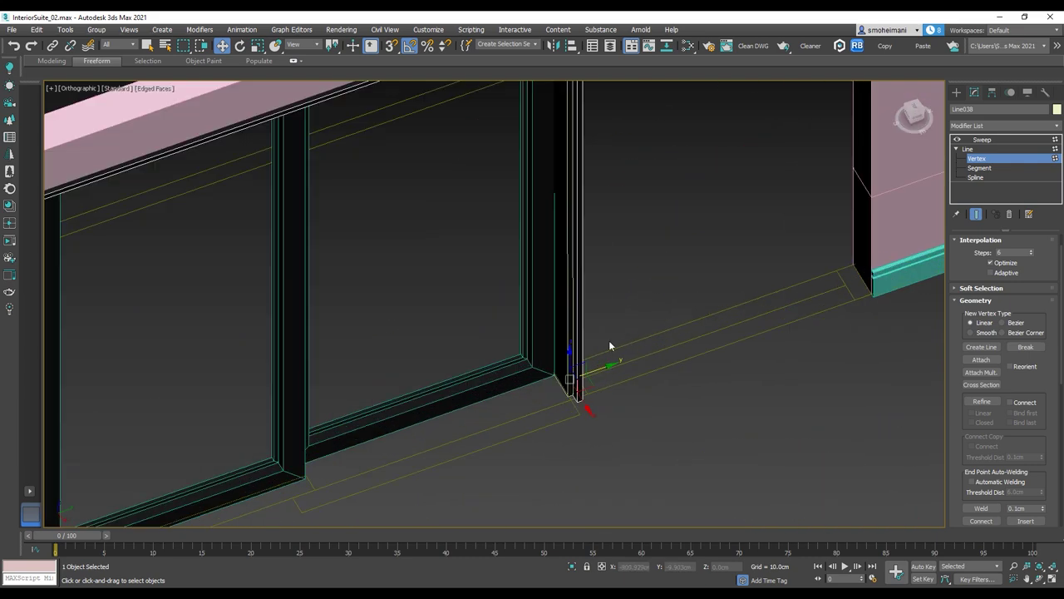
{"action": "scroll", "coordinate": [610, 347], "scroll_direction": "up", "scroll_amount": 4}
{"action": "left_click_drag", "start_coordinate": [610, 362], "coordinate": [789, 315]}
{"action": "scroll", "coordinate": [774, 309], "scroll_direction": "down", "scroll_amount": 3}
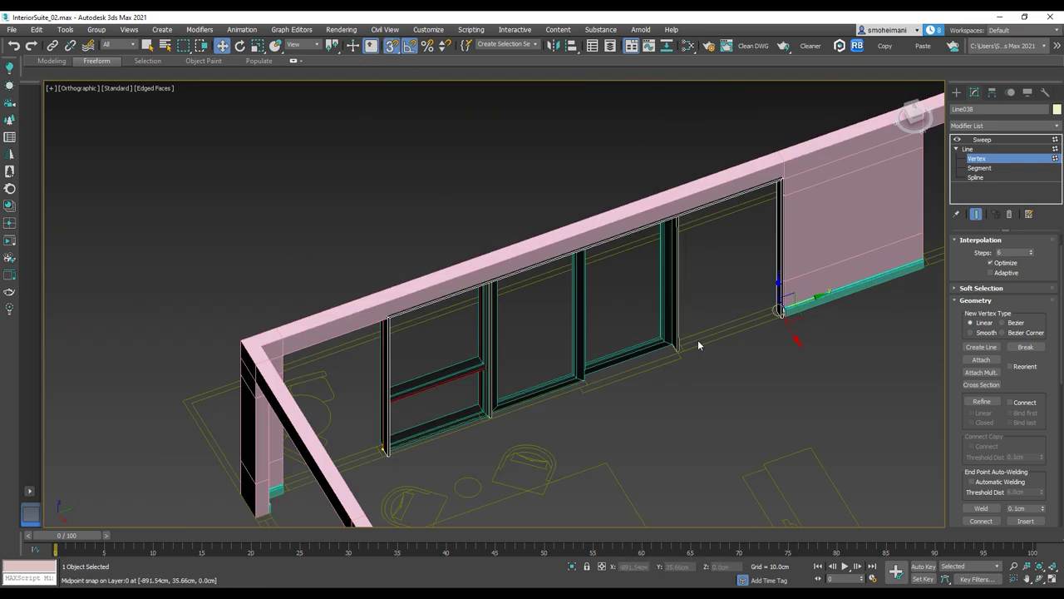
Snap the opposite end vertices of the outer window frame to the opening's edge at the room corner
{"action": "middle_click_drag", "start_coordinate": [698, 339], "coordinate": [645, 336], "text": "alt"}
{"action": "middle_click_drag", "start_coordinate": [581, 300], "coordinate": [721, 420]}
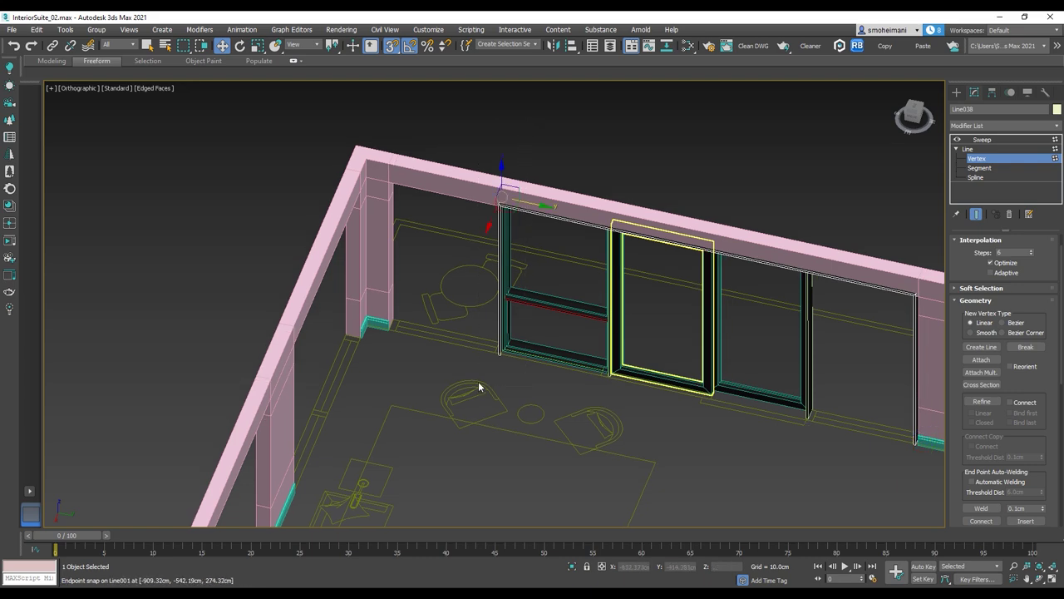
{"action": "scroll", "coordinate": [479, 388], "scroll_direction": "up", "scroll_amount": 4}
{"action": "middle_click_drag", "start_coordinate": [528, 380], "coordinate": [575, 360]}
{"action": "left_click_drag", "start_coordinate": [618, 147], "coordinate": [367, 408]}
{"action": "scroll", "coordinate": [512, 397], "scroll_direction": "down", "scroll_amount": 4}
{"action": "middle_click_drag", "start_coordinate": [625, 397], "coordinate": [729, 383], "text": "alt"}
{"action": "middle_click_drag", "start_coordinate": [803, 284], "coordinate": [654, 357]}
{"action": "middle_click_drag", "start_coordinate": [753, 374], "coordinate": [669, 297], "text": "alt"}
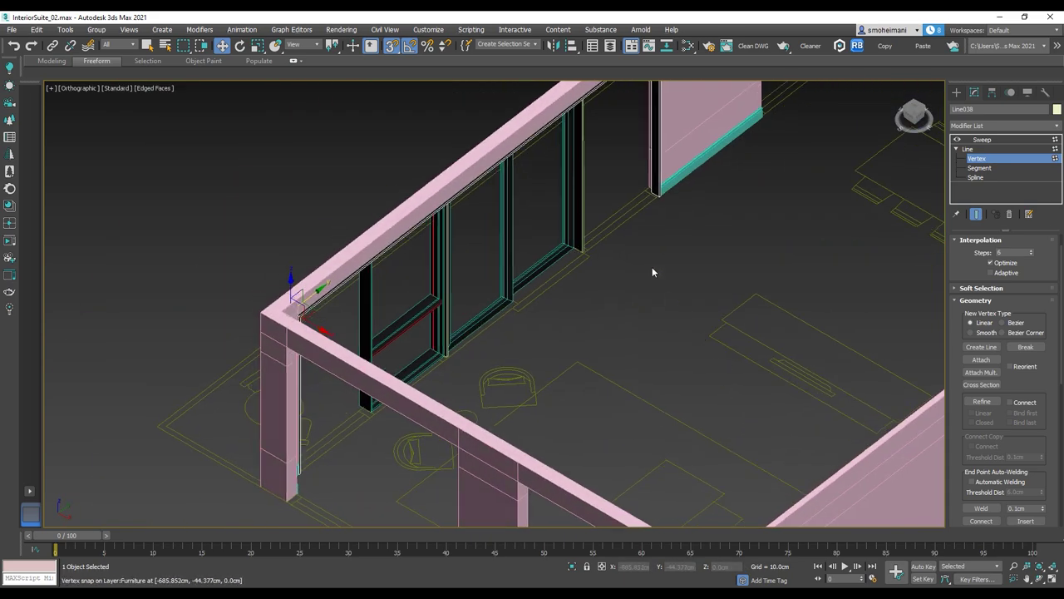
{"action": "middle_click_drag", "start_coordinate": [702, 248], "coordinate": [742, 331]}
Set the outer window frame's sweep section length to 20.574 cm and snap the frame into line with the wall
{"action": "left_click", "coordinate": [982, 139]}
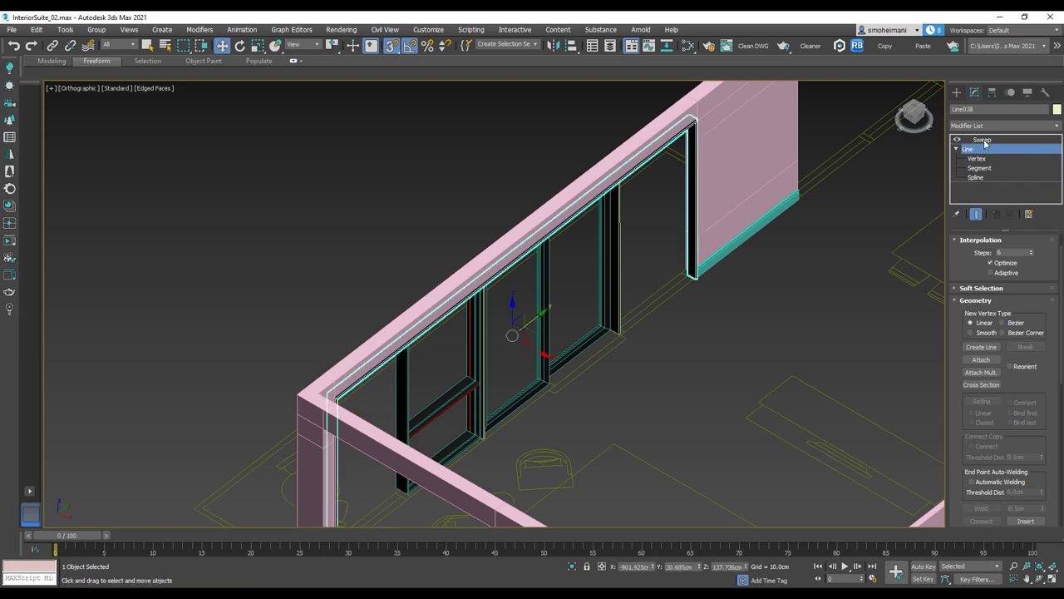
{"action": "left_click_drag", "start_coordinate": [1038, 459], "coordinate": [1033, 422]}
{"action": "scroll", "coordinate": [789, 308], "scroll_direction": "up", "scroll_amount": 3}
{"action": "scroll", "coordinate": [650, 290], "scroll_direction": "up", "scroll_amount": 2}
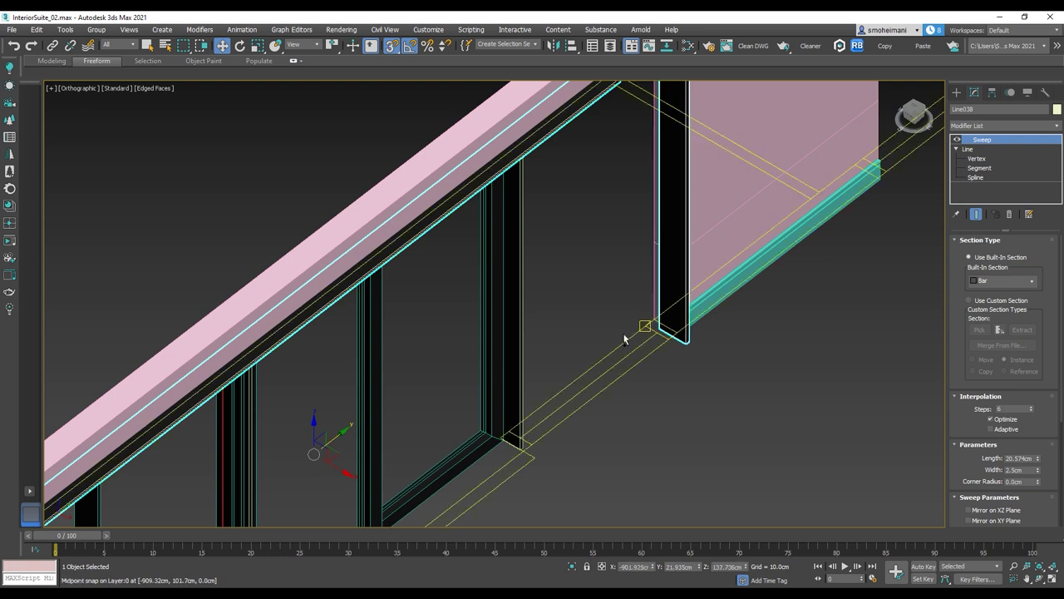
{"action": "left_click_drag", "start_coordinate": [675, 335], "coordinate": [646, 321]}
{"action": "middle_click_drag", "start_coordinate": [677, 322], "coordinate": [674, 266], "text": "alt"}
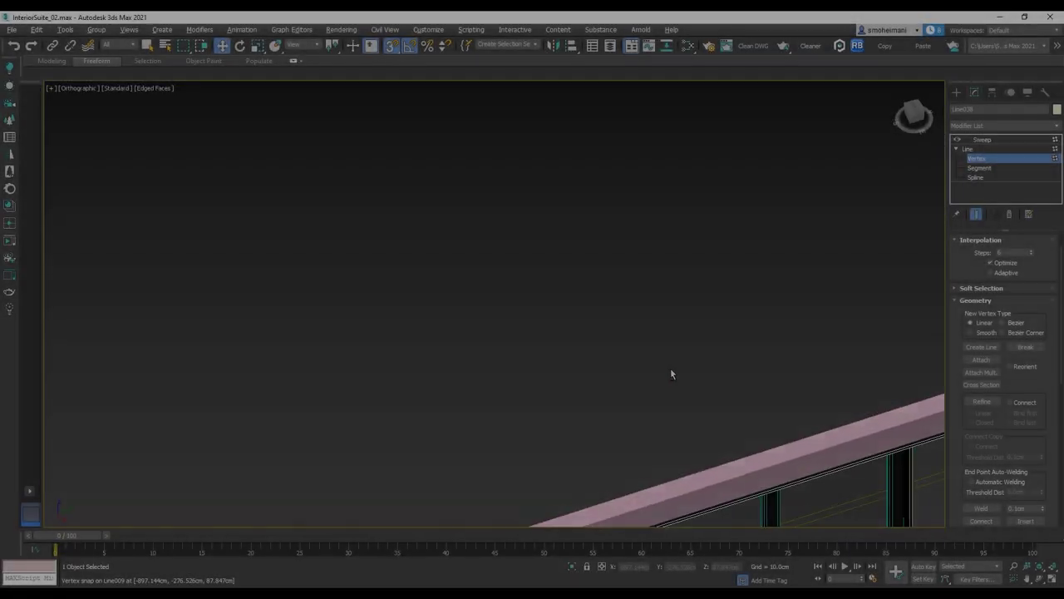
Select only the five objects of the divided window panel and copy them along the outer wall toward the opening's room-corner end
{"action": "middle_click_drag", "start_coordinate": [670, 367], "coordinate": [470, 111]}
{"action": "mouse_move", "coordinate": [679, 330]}
{"action": "middle_mouse_down", "text": "alt"}
{"action": "mouse_move", "coordinate": [718, 324]}
{"action": "mouse_move", "coordinate": [627, 318]}
{"action": "mouse_move", "coordinate": [591, 299]}
{"action": "mouse_move", "coordinate": [593, 326]}
{"action": "mouse_move", "coordinate": [727, 341]}
{"action": "middle_mouse_up", "text": "alt"}
{"action": "scroll", "coordinate": [593, 325], "scroll_direction": "down", "scroll_amount": 2}
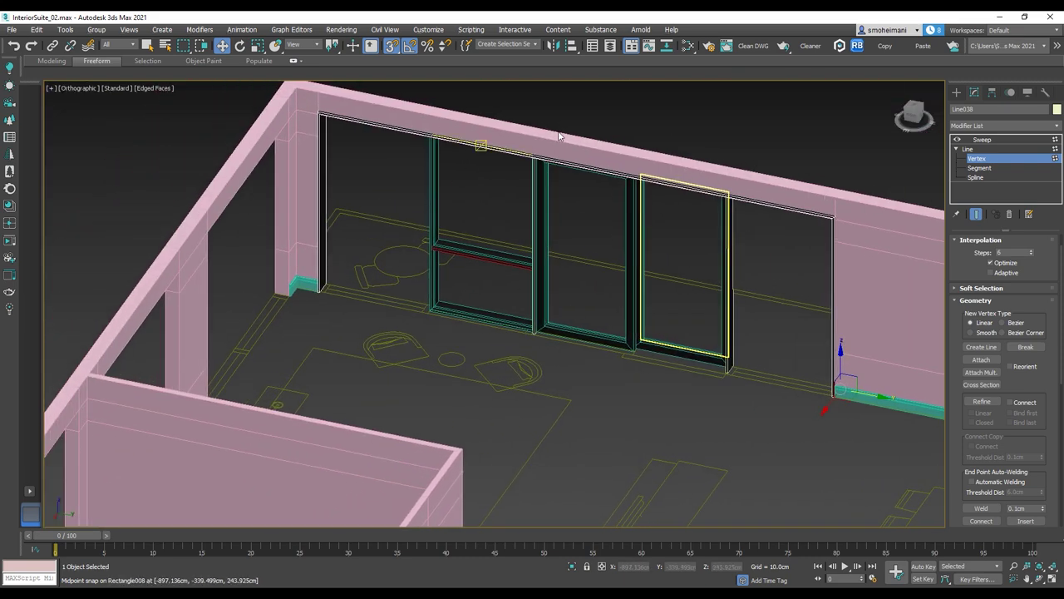
{"action": "left_click", "coordinate": [979, 158]}
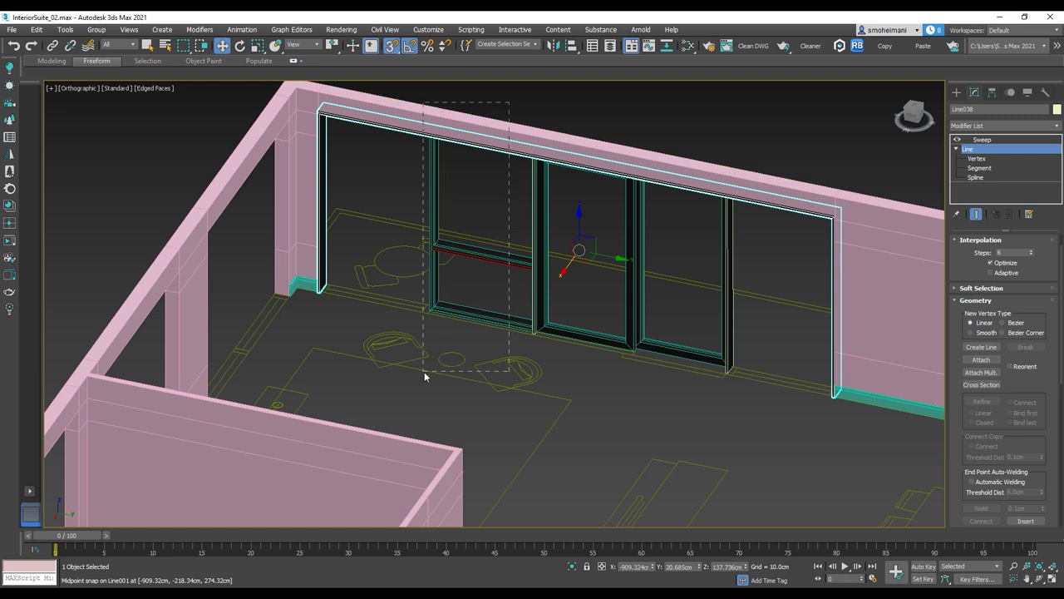
{"action": "left_click_drag", "start_coordinate": [424, 376], "coordinate": [425, 374]}
{"action": "left_click", "coordinate": [435, 184]}
{"action": "middle_click_drag", "start_coordinate": [437, 186], "coordinate": [498, 252]}
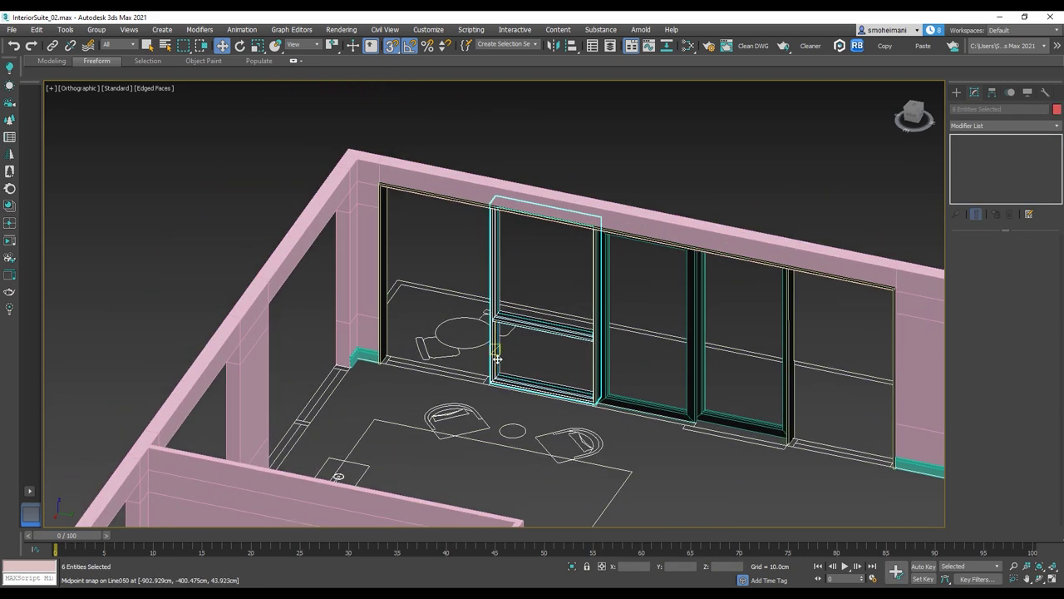
{"action": "middle_click_drag", "start_coordinate": [556, 408], "coordinate": [567, 381]}
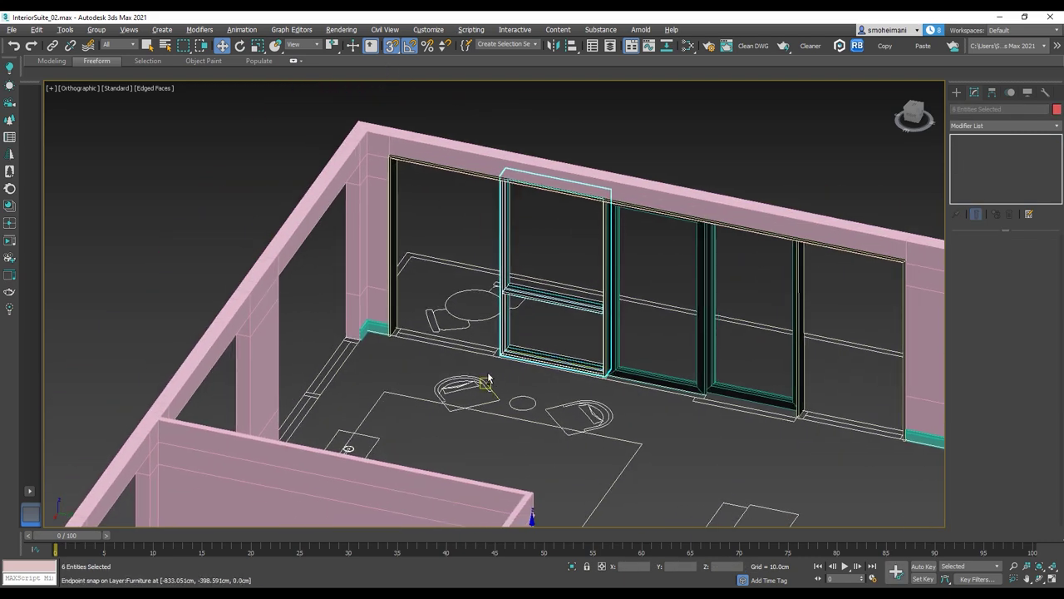
{"action": "left_click", "coordinate": [442, 346], "text": "alt"}
{"action": "scroll", "coordinate": [549, 297], "scroll_direction": "up", "scroll_amount": 4}
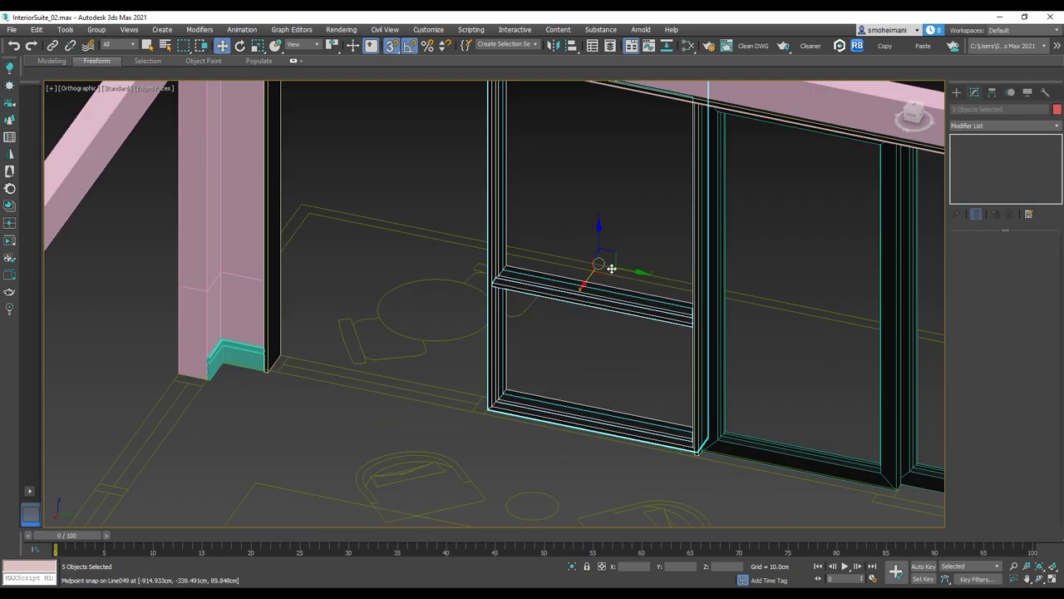
{"action": "mouse_move", "coordinate": [622, 269]}
{"action": "left_mouse_down", "text": "shift"}
{"action": "mouse_move", "coordinate": [408, 207]}
{"action": "mouse_move", "coordinate": [402, 223]}
{"action": "left_mouse_up", "text": "shift"}
{"action": "left_click", "coordinate": [534, 354]}
Snap the copied window panel's lower outer corner to the outer frame at the opening's room-corner end
{"action": "scroll", "coordinate": [310, 407], "scroll_direction": "up", "scroll_amount": 5}
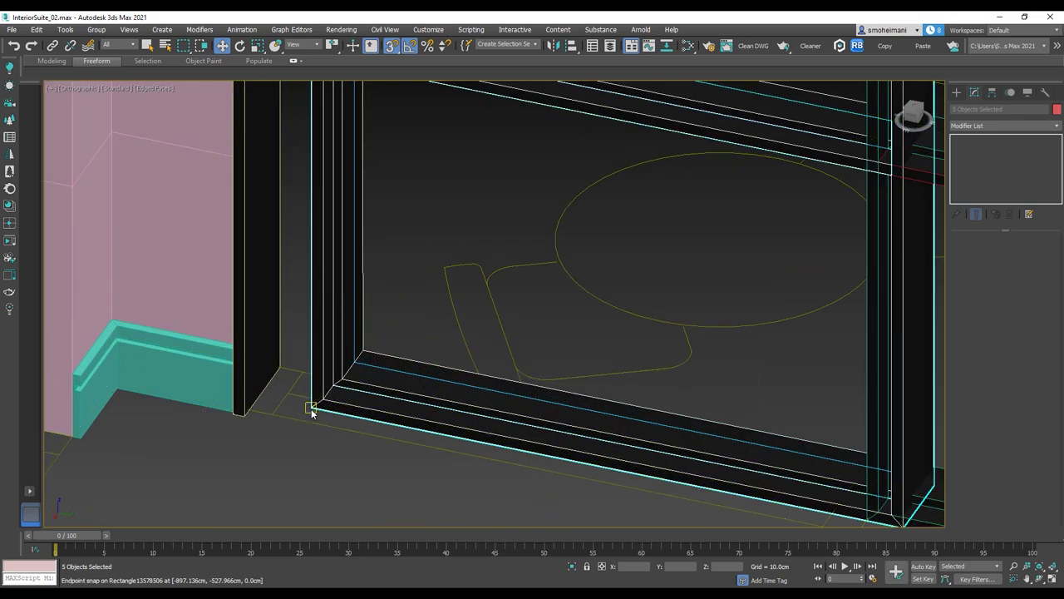
{"action": "left_click_drag", "start_coordinate": [311, 407], "coordinate": [244, 408]}
{"action": "scroll", "coordinate": [364, 392], "scroll_direction": "down", "scroll_amount": 4}
{"action": "middle_click_drag", "start_coordinate": [559, 419], "coordinate": [577, 421], "text": "alt"}
{"action": "scroll", "coordinate": [577, 420], "scroll_direction": "down", "scroll_amount": 4}
{"action": "middle_click_drag", "start_coordinate": [597, 380], "coordinate": [475, 393]}
{"action": "scroll", "coordinate": [540, 411], "scroll_direction": "up", "scroll_amount": 3}
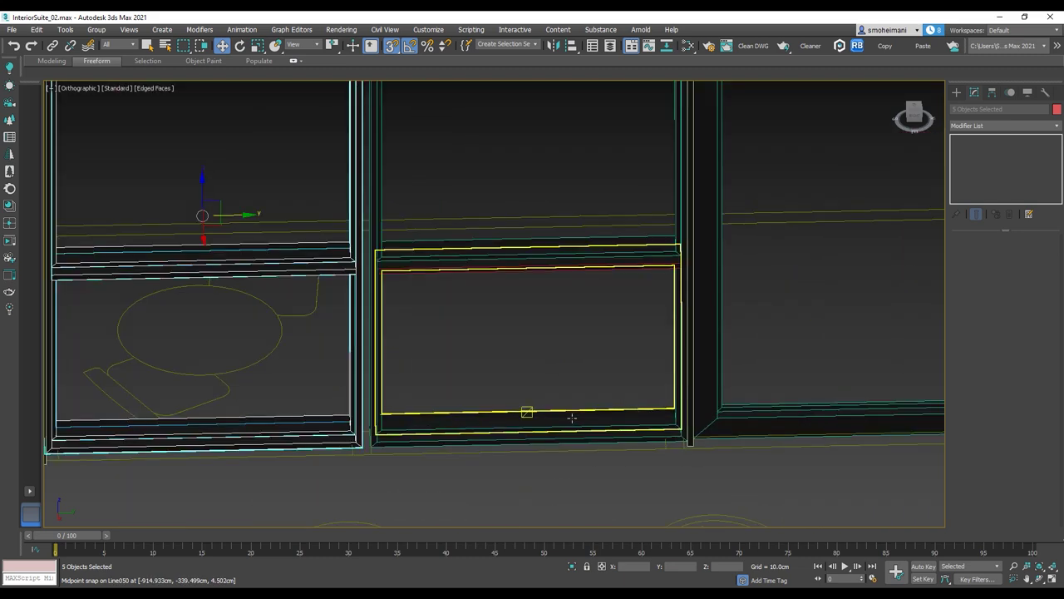
{"action": "scroll", "coordinate": [571, 417], "scroll_direction": "down", "scroll_amount": 4}
{"action": "middle_click_drag", "start_coordinate": [572, 417], "coordinate": [510, 397]}
{"action": "scroll", "coordinate": [479, 442], "scroll_direction": "up", "scroll_amount": 2}
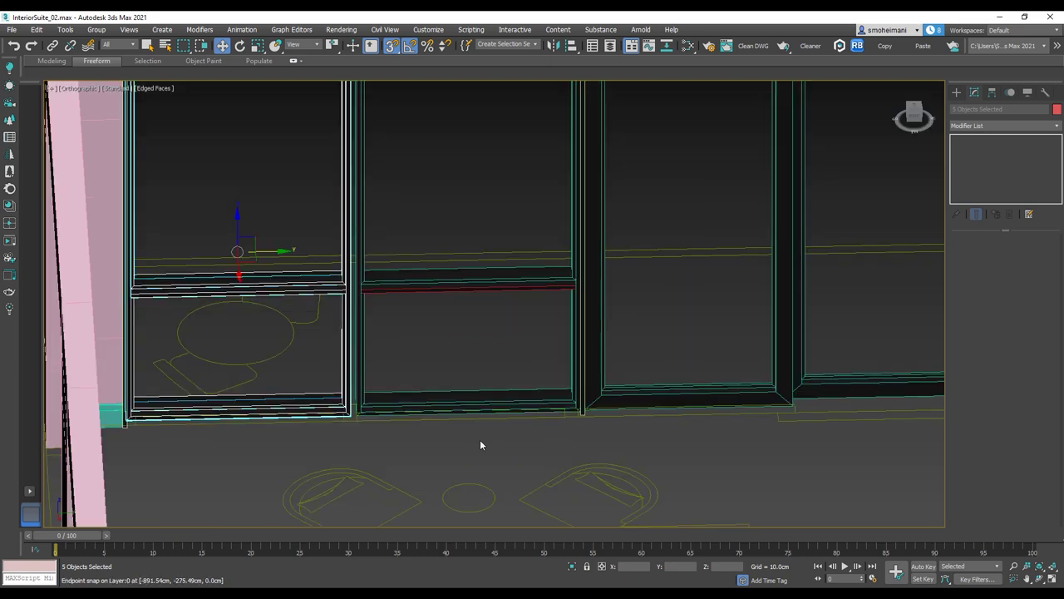
{"action": "scroll", "coordinate": [477, 440], "scroll_direction": "down", "scroll_amount": 2}
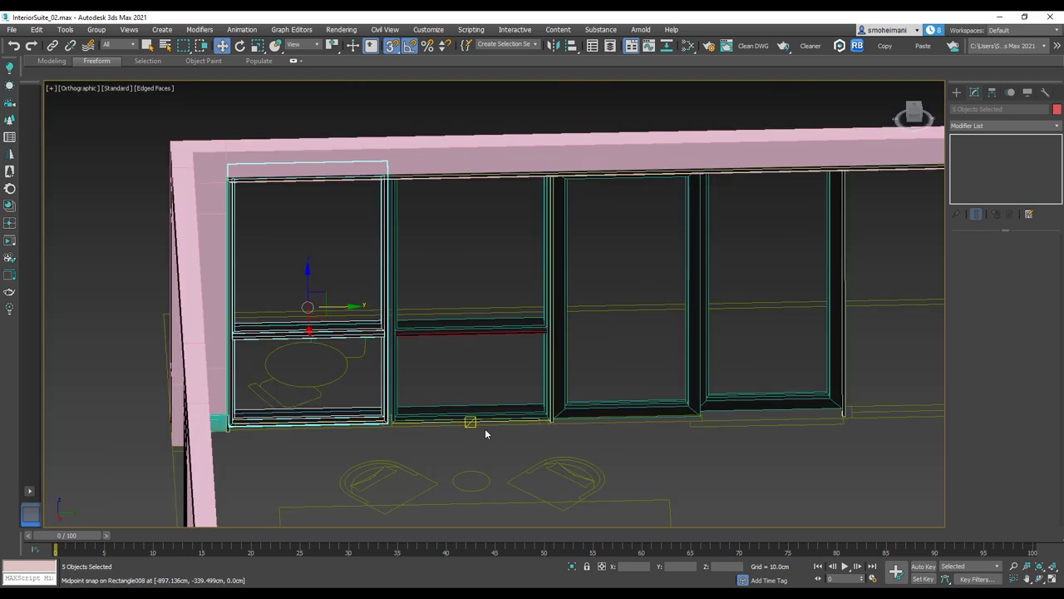
Select the original window panel without the wall and floor plan, and snap it flush against the copied panel
{"action": "left_click_drag", "start_coordinate": [492, 429], "coordinate": [442, 119]}
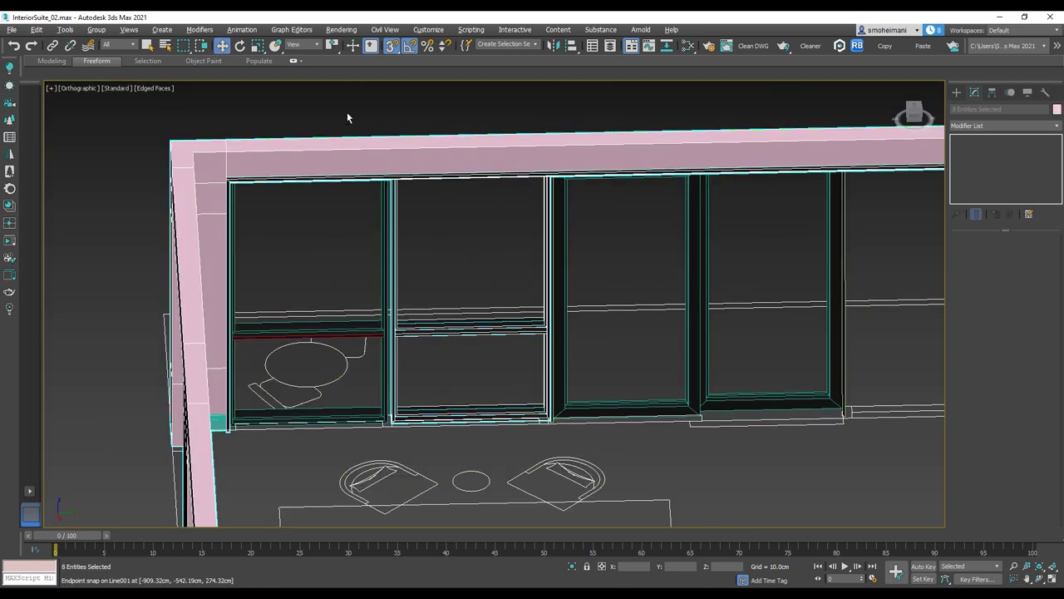
{"action": "left_click_drag", "start_coordinate": [262, 523], "coordinate": [261, 523], "text": "alt"}
{"action": "scroll", "coordinate": [415, 432], "scroll_direction": "up", "scroll_amount": 5}
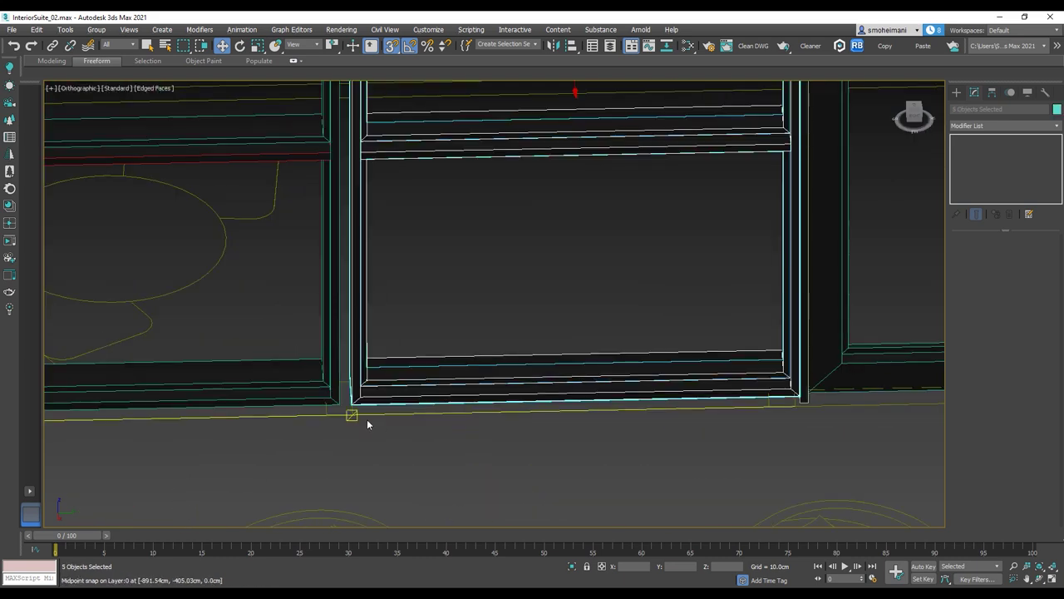
{"action": "scroll", "coordinate": [339, 388], "scroll_direction": "down", "scroll_amount": 5}
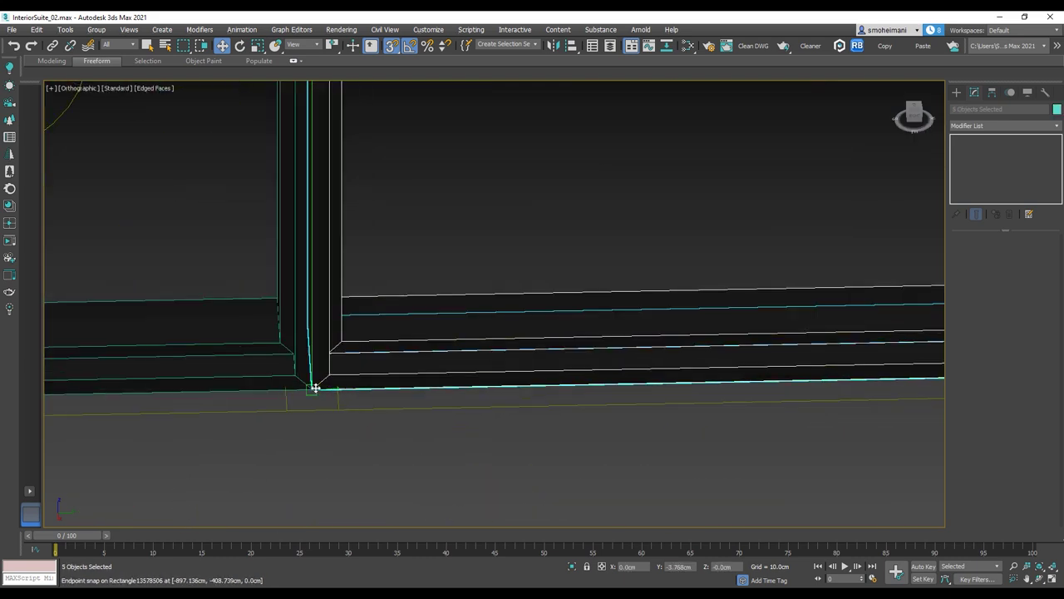
{"action": "scroll", "coordinate": [528, 398], "scroll_direction": "down", "scroll_amount": 2}
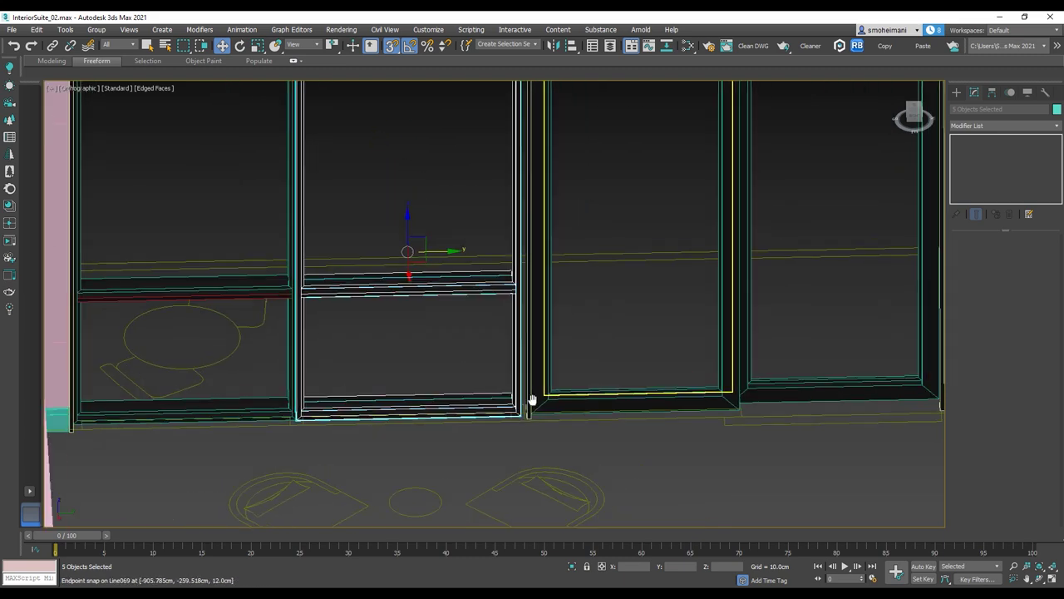
{"action": "scroll", "coordinate": [466, 439], "scroll_direction": "up", "scroll_amount": 5}
Snap the vertices on the window side of the swept sliding-door frame to the neighbouring window panel's edge
{"action": "left_click", "coordinate": [467, 434]}
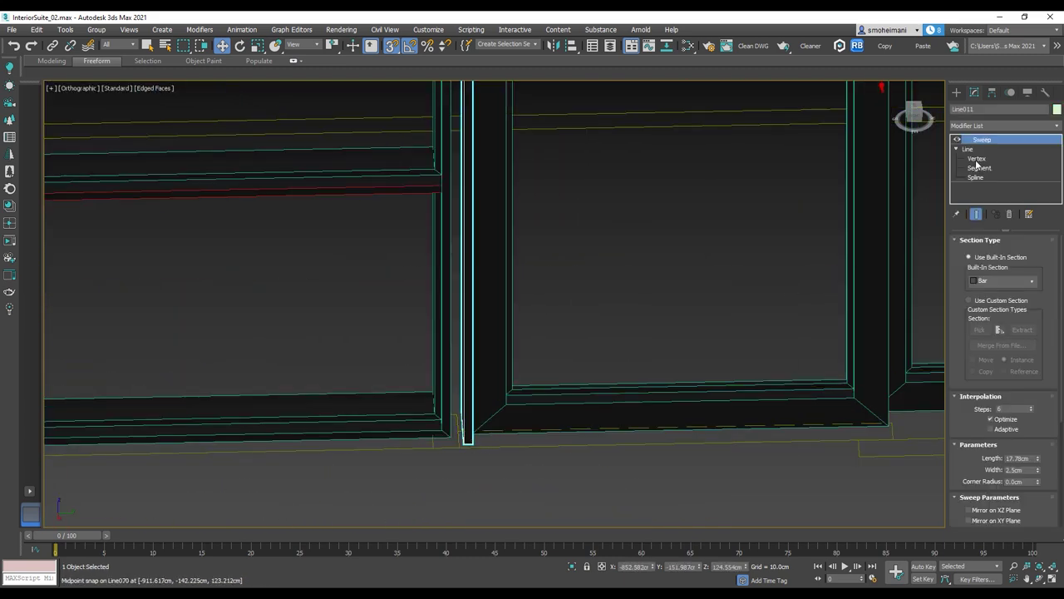
{"action": "key", "text": "1"}
{"action": "scroll", "coordinate": [562, 237], "scroll_direction": "down", "scroll_amount": 2}
{"action": "middle_click_drag", "start_coordinate": [563, 236], "coordinate": [517, 325]}
{"action": "scroll", "coordinate": [517, 325], "scroll_direction": "down", "scroll_amount": 3}
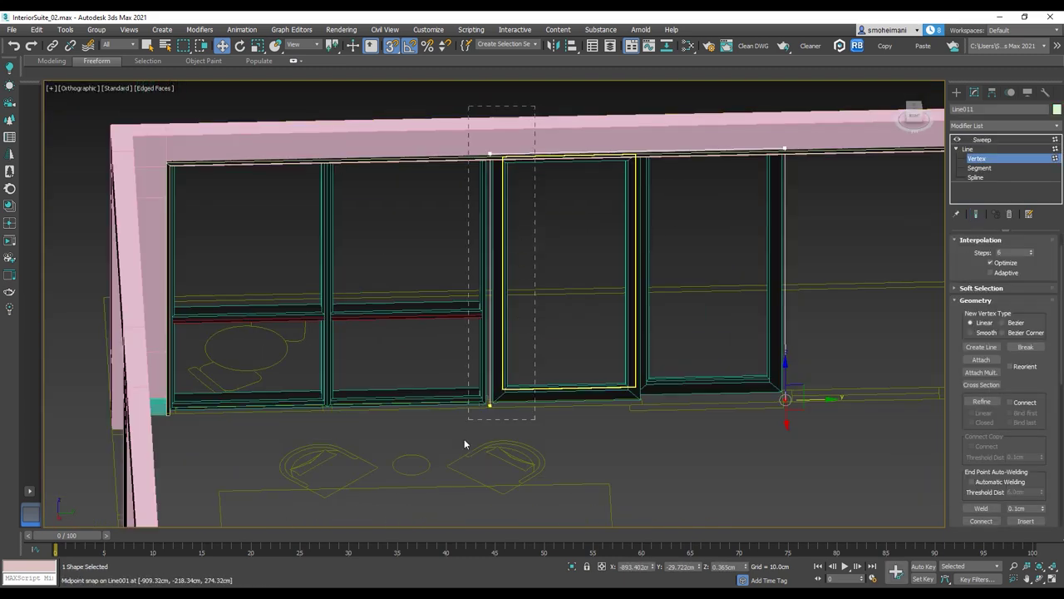
{"action": "scroll", "coordinate": [464, 445], "scroll_direction": "up", "scroll_amount": 5}
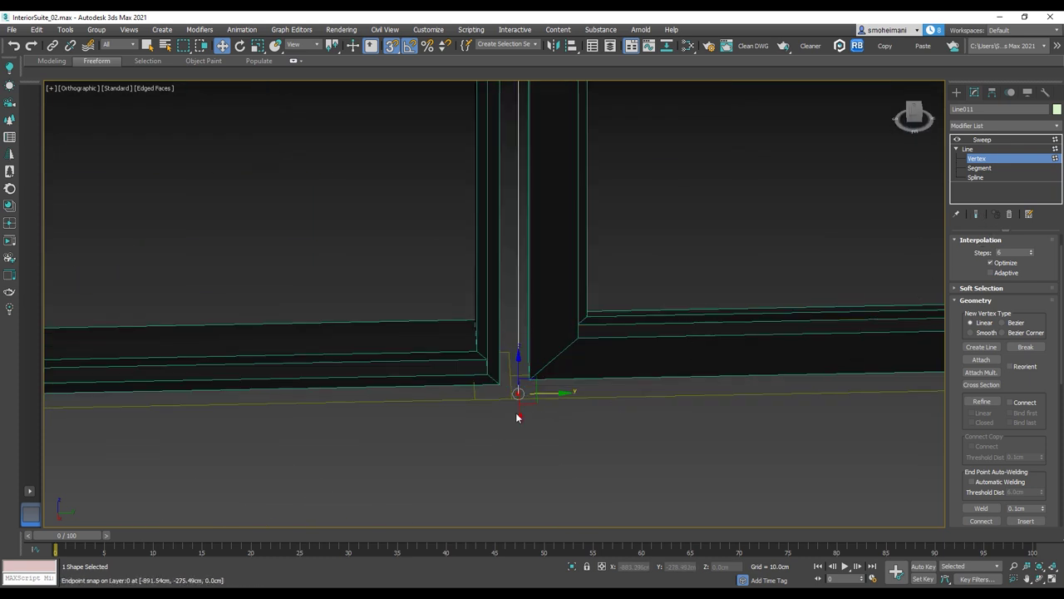
{"action": "scroll", "coordinate": [516, 417], "scroll_direction": "up", "scroll_amount": 1}
{"action": "left_click", "coordinate": [975, 213]}
{"action": "scroll", "coordinate": [531, 401], "scroll_direction": "up", "scroll_amount": 4}
{"action": "scroll", "coordinate": [494, 313], "scroll_direction": "down", "scroll_amount": 8}
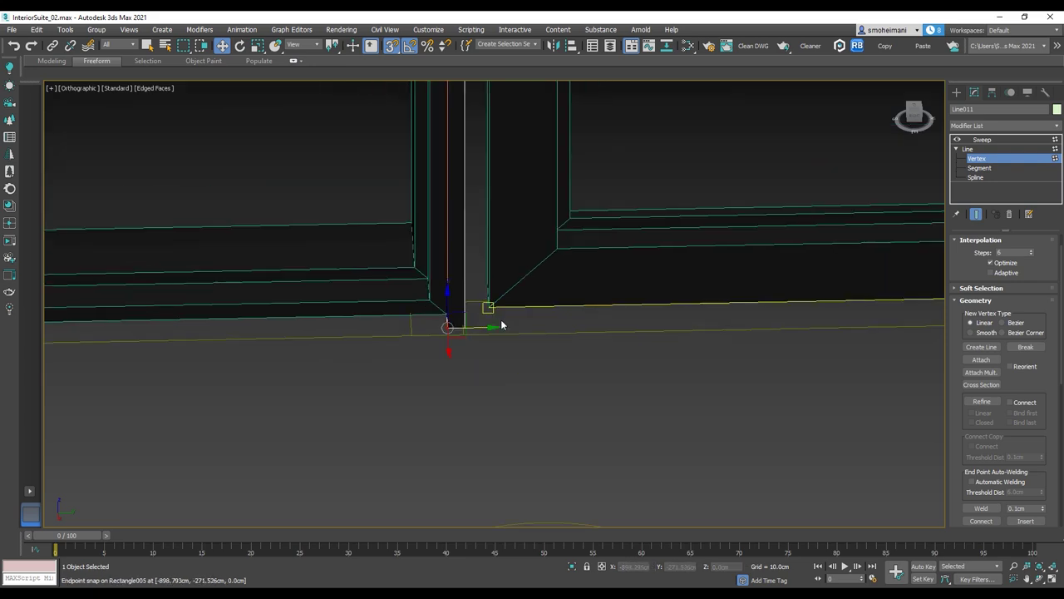
{"action": "left_click", "coordinate": [980, 140]}
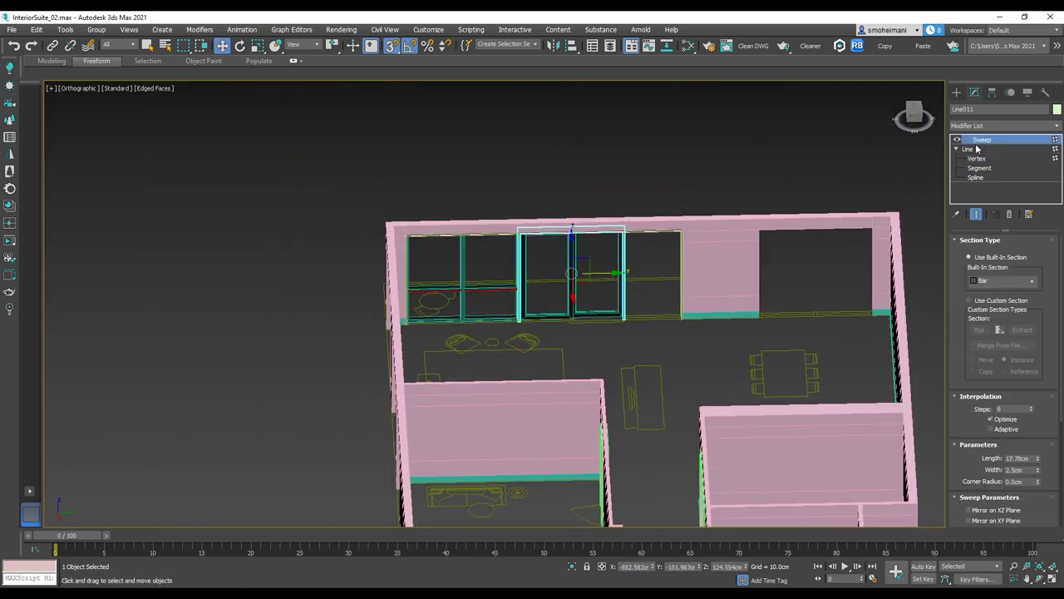
{"action": "left_click", "coordinate": [981, 139]}
Select the six sliding-door panel objects without their outer frame and add an Edit Poly modifier at vertex level
{"action": "scroll", "coordinate": [587, 442], "scroll_direction": "up", "scroll_amount": 3}
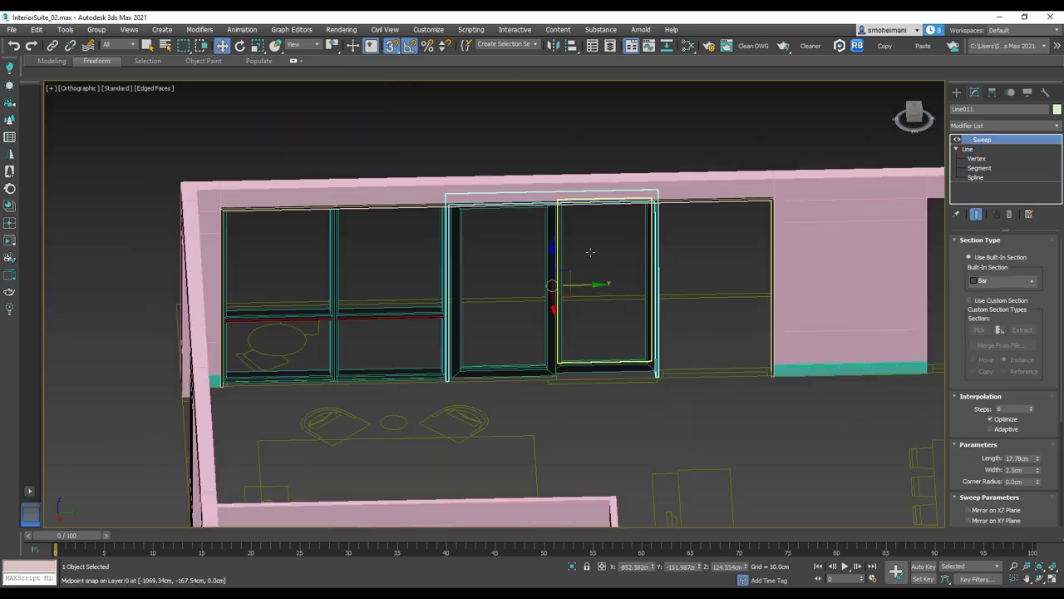
{"action": "scroll", "coordinate": [563, 389], "scroll_direction": "up", "scroll_amount": 3}
{"action": "left_click_drag", "start_coordinate": [522, 323], "coordinate": [517, 319]}
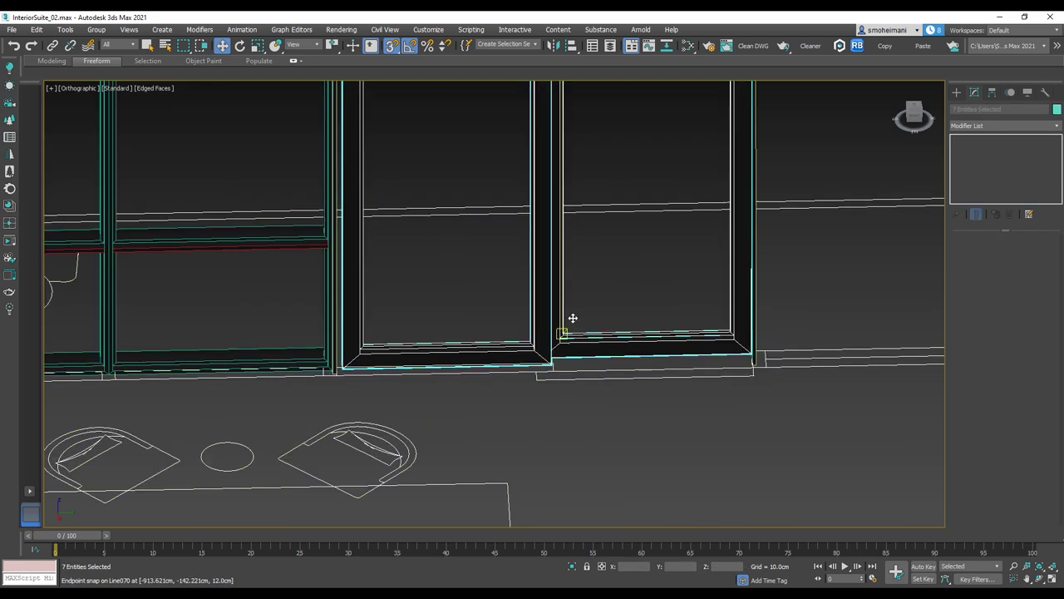
{"action": "scroll", "coordinate": [577, 330], "scroll_direction": "down", "scroll_amount": 5}
{"action": "scroll", "coordinate": [599, 275], "scroll_direction": "up", "scroll_amount": 5}
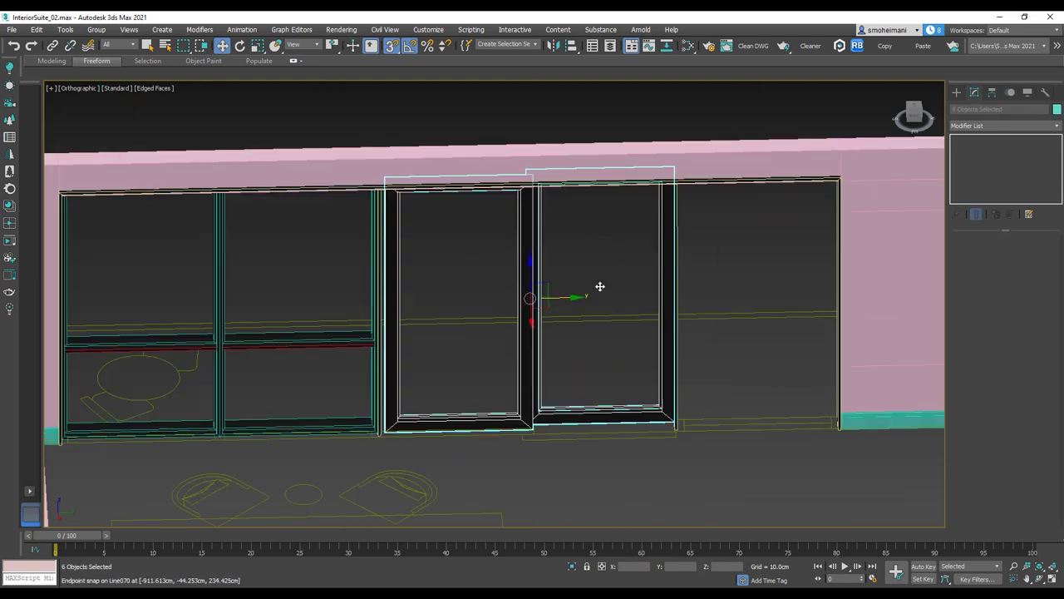
{"action": "middle_click_drag", "start_coordinate": [585, 344], "coordinate": [564, 305]}
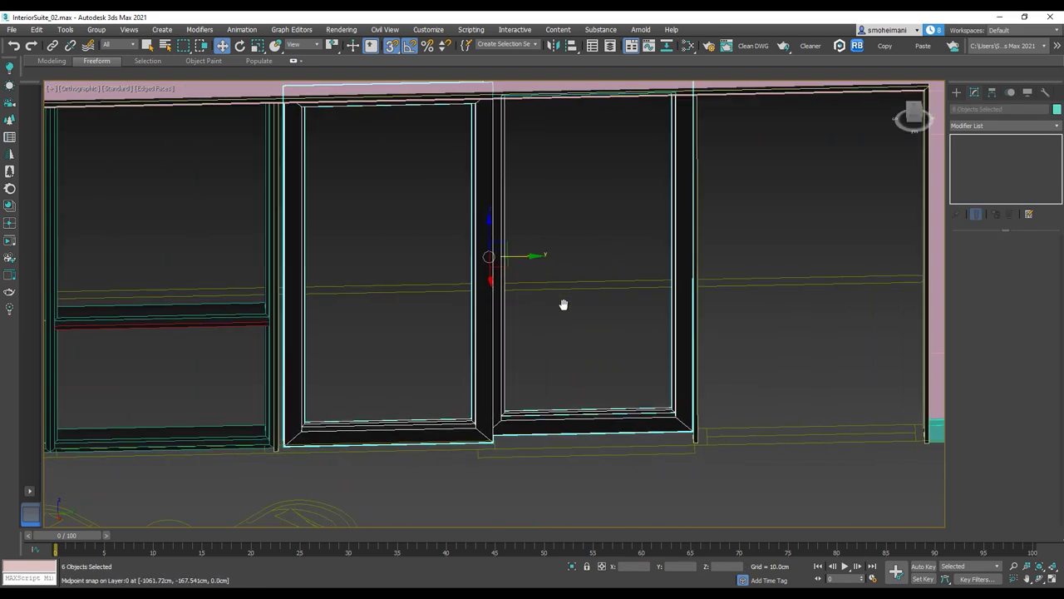
{"action": "left_click", "coordinate": [1056, 126]}
{"action": "key", "text": "e"}
{"action": "left_click", "coordinate": [985, 167]}
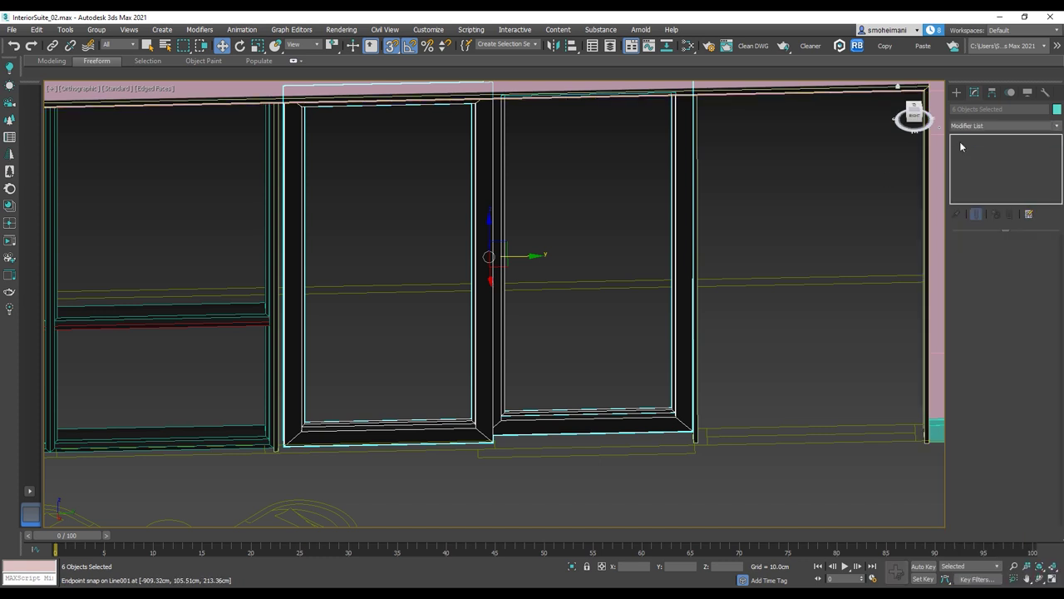
{"action": "left_click", "coordinate": [987, 149]}
Snap the door panels' vertices on the window side to the inner edge of the sliding-door frame
{"action": "scroll", "coordinate": [479, 215], "scroll_direction": "down", "scroll_amount": 3}
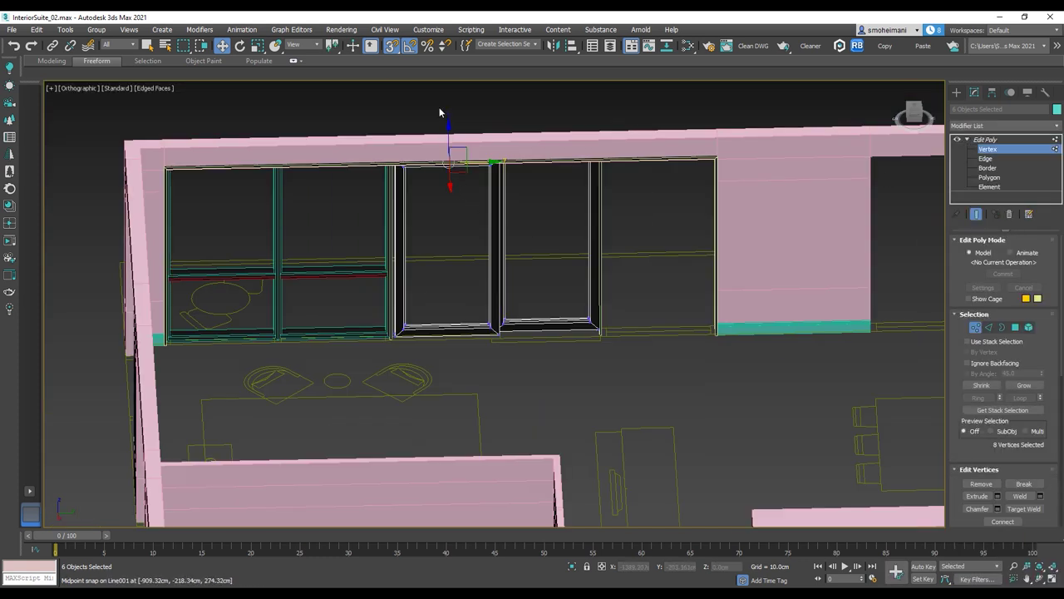
{"action": "left_click_drag", "start_coordinate": [379, 365], "coordinate": [380, 363]}
{"action": "scroll", "coordinate": [391, 357], "scroll_direction": "up", "scroll_amount": 6}
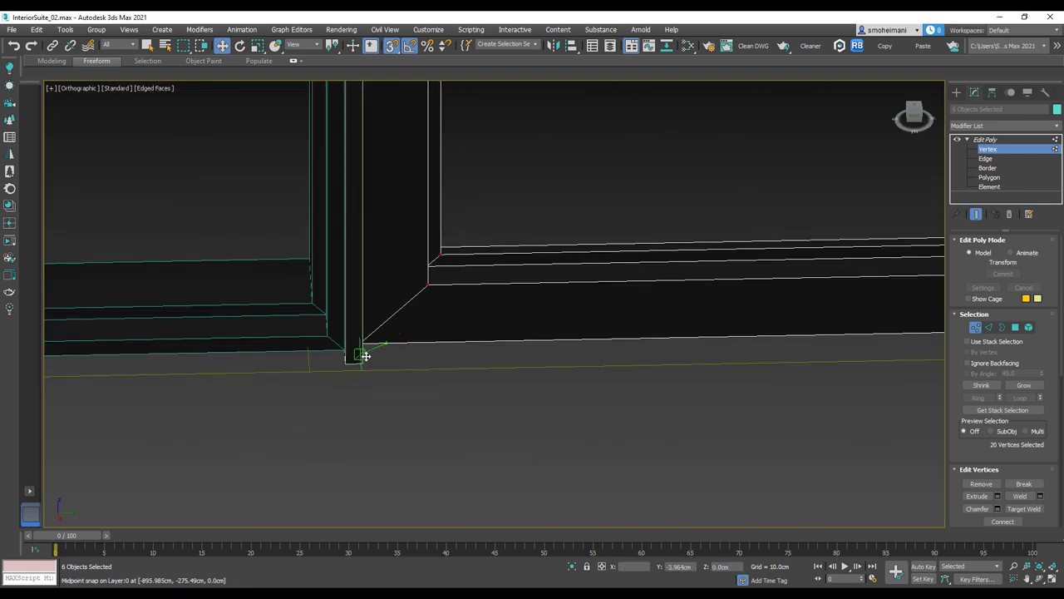
{"action": "scroll", "coordinate": [407, 363], "scroll_direction": "down", "scroll_amount": 8}
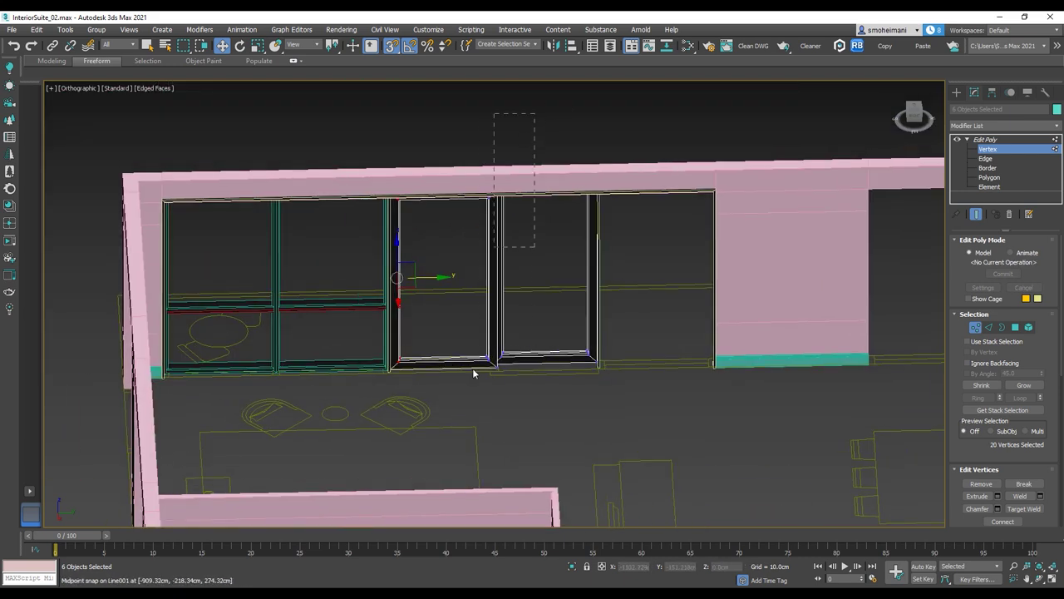
Reposition the vertices where the two sliding-door panels meet, and finish the Edit Poly vertex editing
{"action": "scroll", "coordinate": [472, 372], "scroll_direction": "up", "scroll_amount": 6}
{"action": "left_click_drag", "start_coordinate": [491, 383], "coordinate": [458, 418]}
{"action": "scroll", "coordinate": [474, 382], "scroll_direction": "down", "scroll_amount": 8}
{"action": "middle_click_drag", "start_coordinate": [606, 364], "coordinate": [616, 371]}
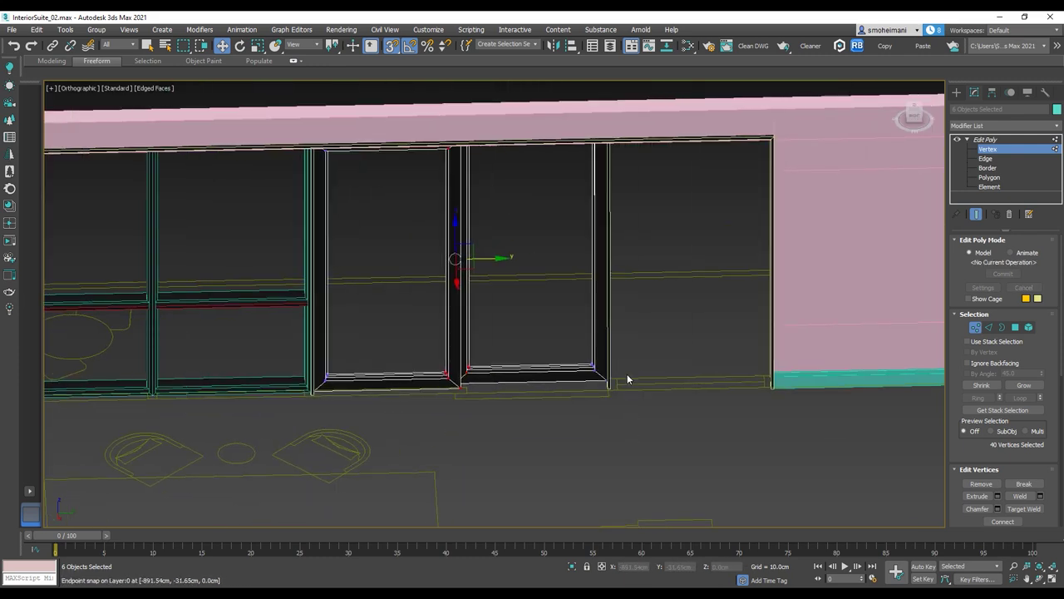
{"action": "scroll", "coordinate": [630, 374], "scroll_direction": "up", "scroll_amount": 5}
{"action": "scroll", "coordinate": [631, 373], "scroll_direction": "down", "scroll_amount": 6}
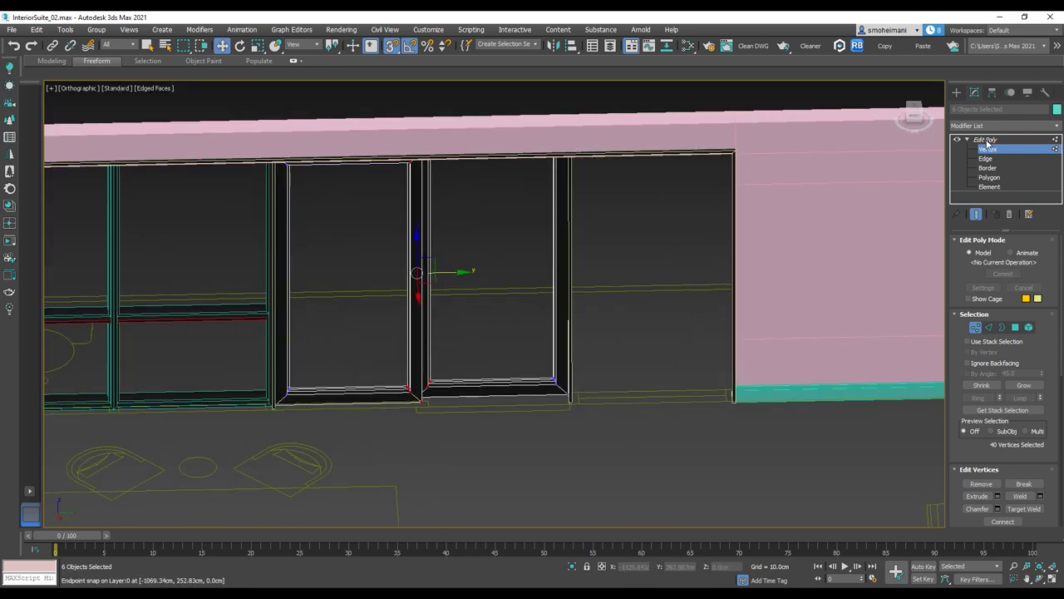
{"action": "left_click", "coordinate": [987, 141]}
{"action": "scroll", "coordinate": [665, 254], "scroll_direction": "down", "scroll_amount": 5}
{"action": "middle_click_drag", "start_coordinate": [516, 318], "coordinate": [507, 326]}
{"action": "left_click_drag", "start_coordinate": [489, 327], "coordinate": [478, 223]}
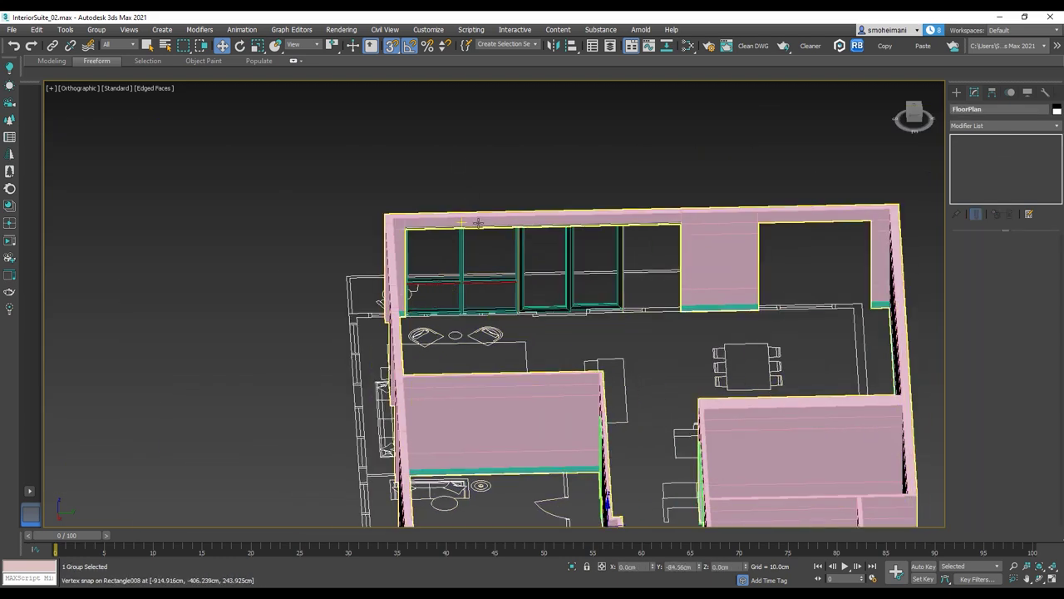
{"action": "key", "text": "ctrl+z"}
Copy the divided window panel along the outer wall to the empty section on the other side of the sliding doors
{"action": "left_click_drag", "start_coordinate": [500, 182], "coordinate": [483, 337]}
{"action": "left_click_drag", "start_coordinate": [450, 162], "coordinate": [403, 366]}
{"action": "scroll", "coordinate": [514, 295], "scroll_direction": "up", "scroll_amount": 5}
{"action": "middle_click_drag", "start_coordinate": [514, 295], "coordinate": [356, 354]}
{"action": "left_click_drag", "start_coordinate": [318, 290], "coordinate": [826, 279], "text": "shift"}
{"action": "left_click", "coordinate": [532, 352]}
Snap the copied window panel into the remaining section between the sliding doors and the opening's far end
{"action": "scroll", "coordinate": [653, 380], "scroll_direction": "up", "scroll_amount": 5}
{"action": "scroll", "coordinate": [653, 380], "scroll_direction": "down", "scroll_amount": 8}
{"action": "scroll", "coordinate": [780, 386], "scroll_direction": "up", "scroll_amount": 2}
{"action": "scroll", "coordinate": [780, 386], "scroll_direction": "up", "scroll_amount": 3}
{"action": "left_click_drag", "start_coordinate": [781, 386], "coordinate": [542, 386]}
{"action": "left_click_drag", "start_coordinate": [543, 387], "coordinate": [772, 387]}
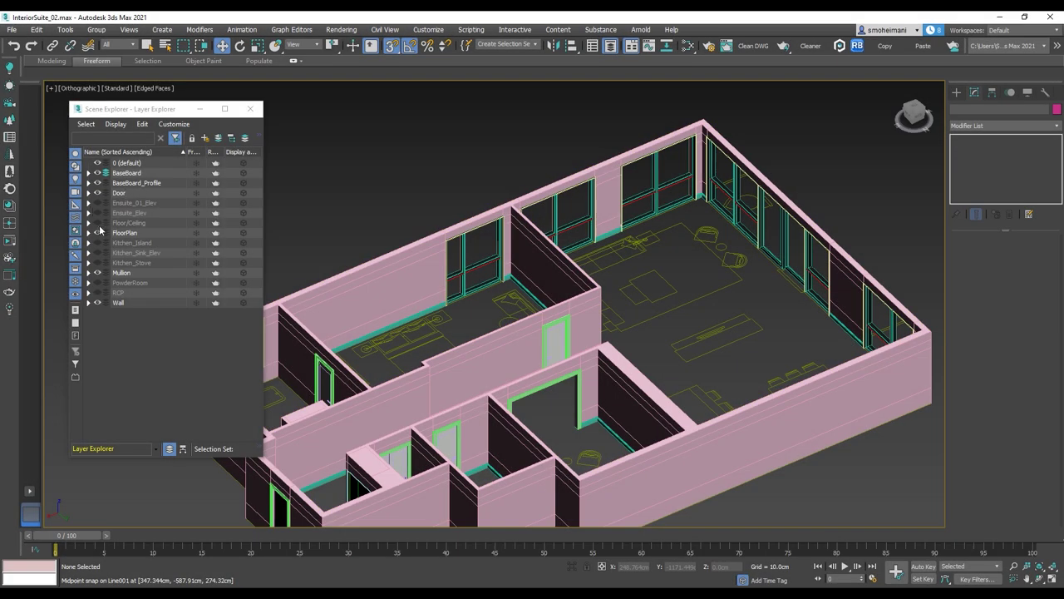
Turn on the Floor/Ceiling layer, inspect the suite from several angles, and close the Layer Explorer
{"action": "left_click", "coordinate": [97, 224]}
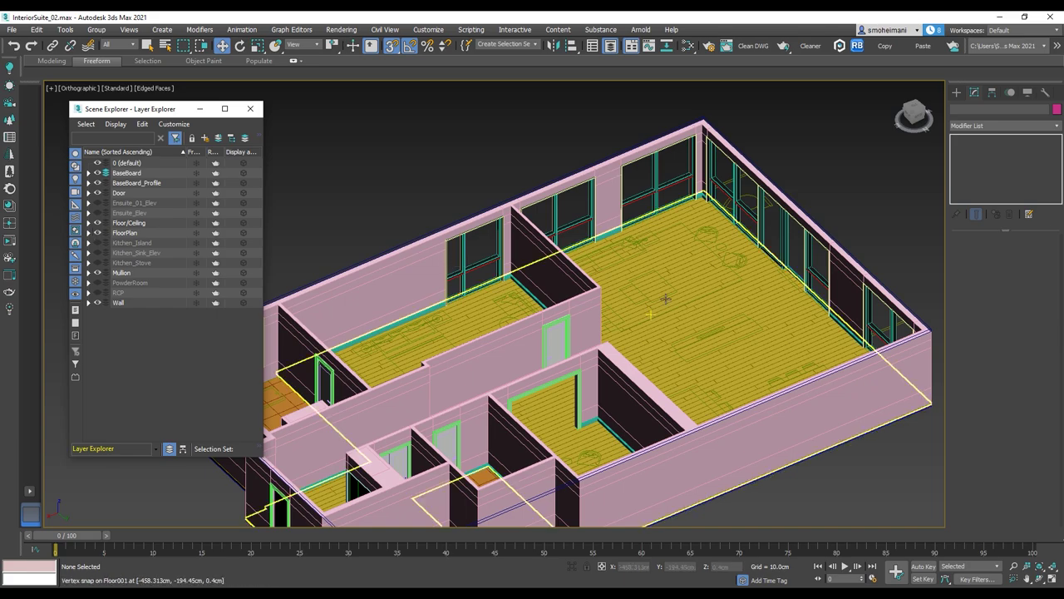
{"action": "middle_click_drag", "start_coordinate": [653, 310], "coordinate": [665, 275], "text": "alt"}
{"action": "scroll", "coordinate": [665, 275], "scroll_direction": "down", "scroll_amount": 3}
{"action": "scroll", "coordinate": [668, 271], "scroll_direction": "up", "scroll_amount": 2}
{"action": "scroll", "coordinate": [668, 271], "scroll_direction": "up", "scroll_amount": 3}
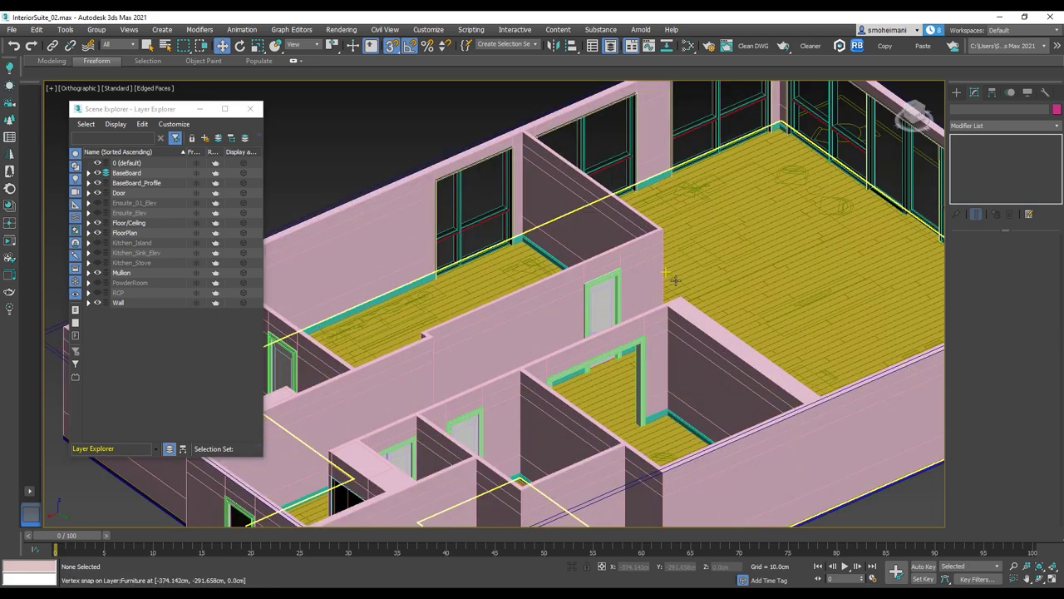
{"action": "scroll", "coordinate": [677, 278], "scroll_direction": "down", "scroll_amount": 2}
{"action": "middle_click_drag", "start_coordinate": [677, 278], "coordinate": [576, 268], "text": "alt"}
{"action": "middle_click_drag", "start_coordinate": [563, 306], "coordinate": [570, 299], "text": "alt"}
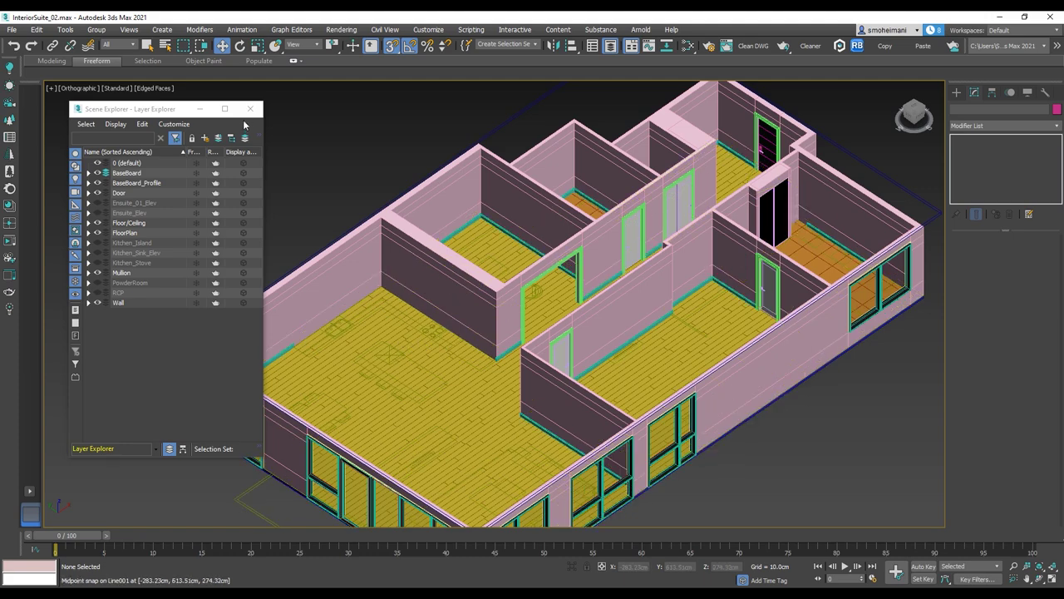
{"action": "left_click", "coordinate": [250, 110]}
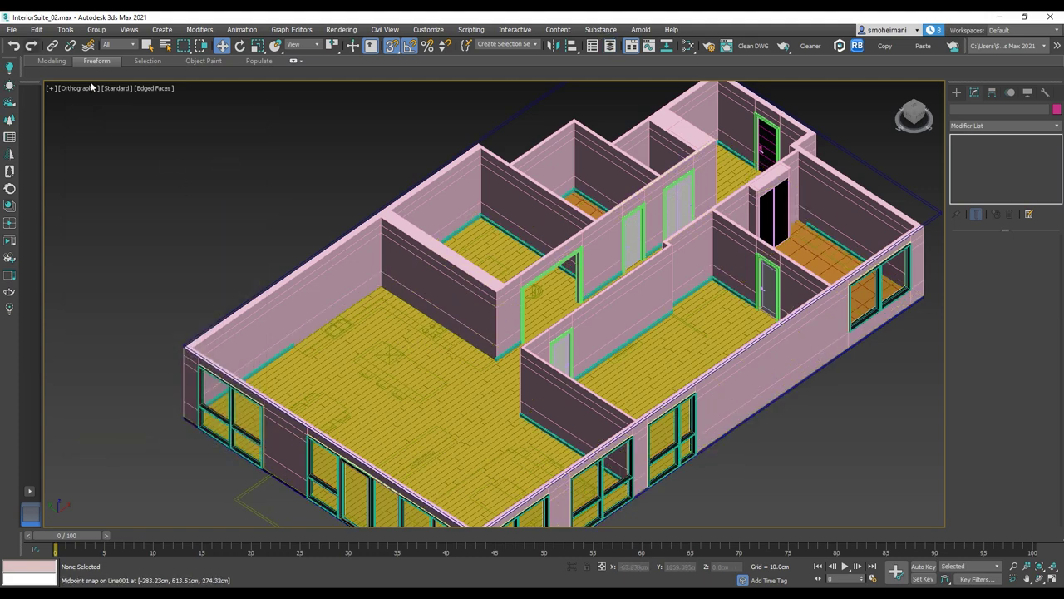